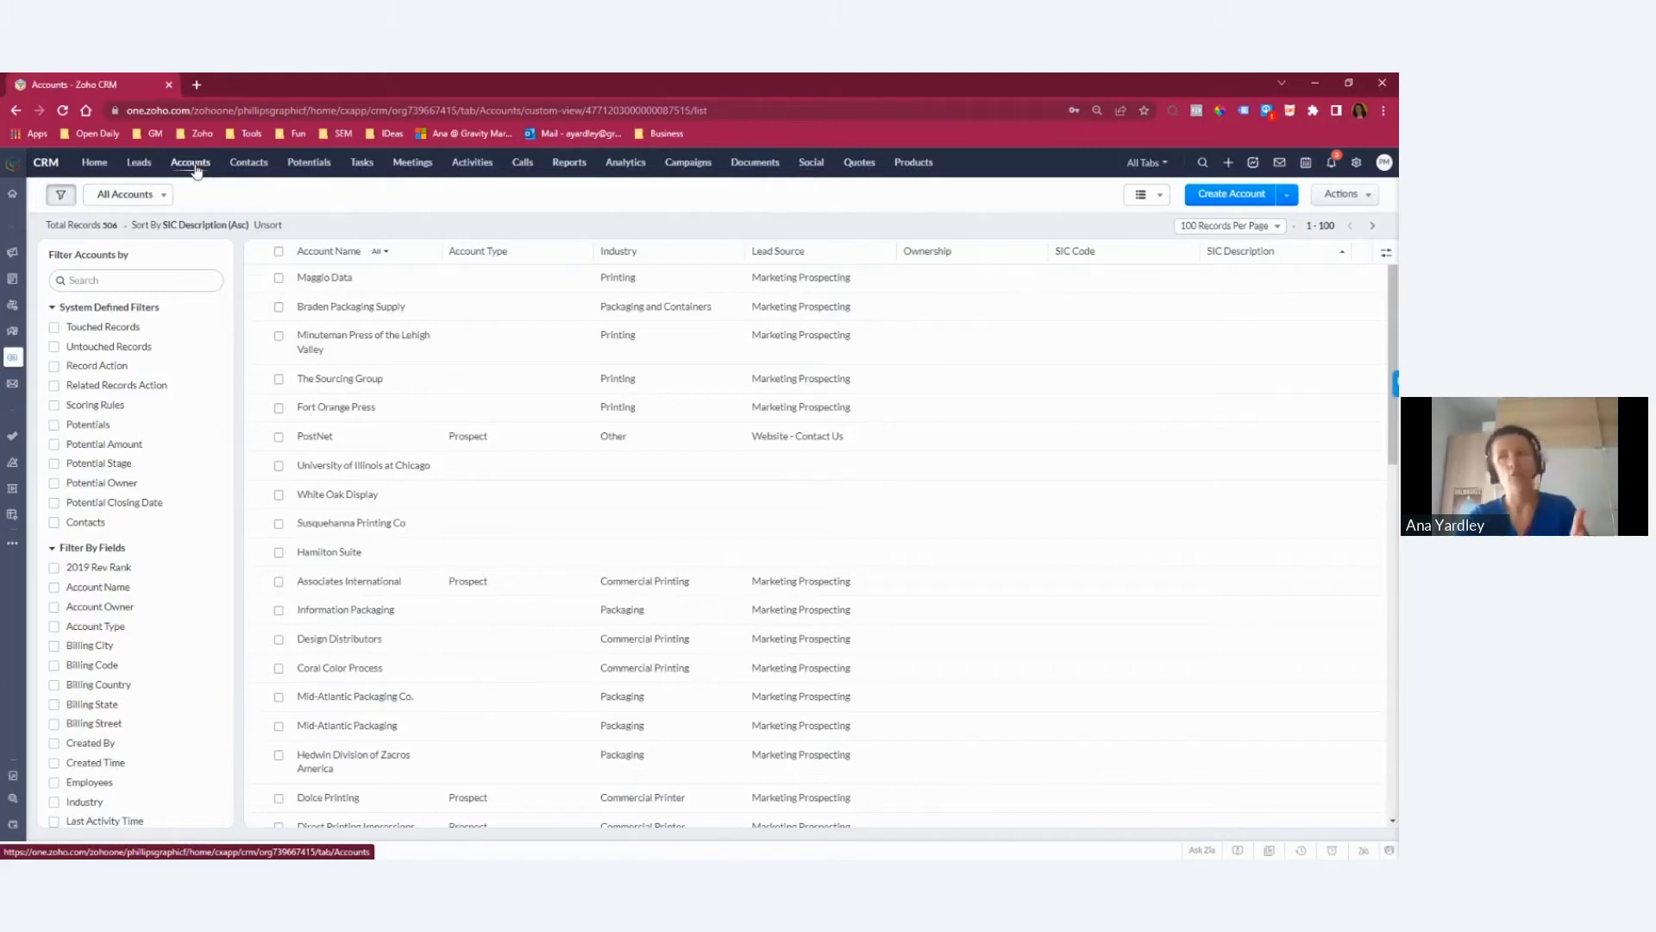
Step: Start a new account named Test, review the available Account Type options, and cancel the form without saving
click(1227, 196)
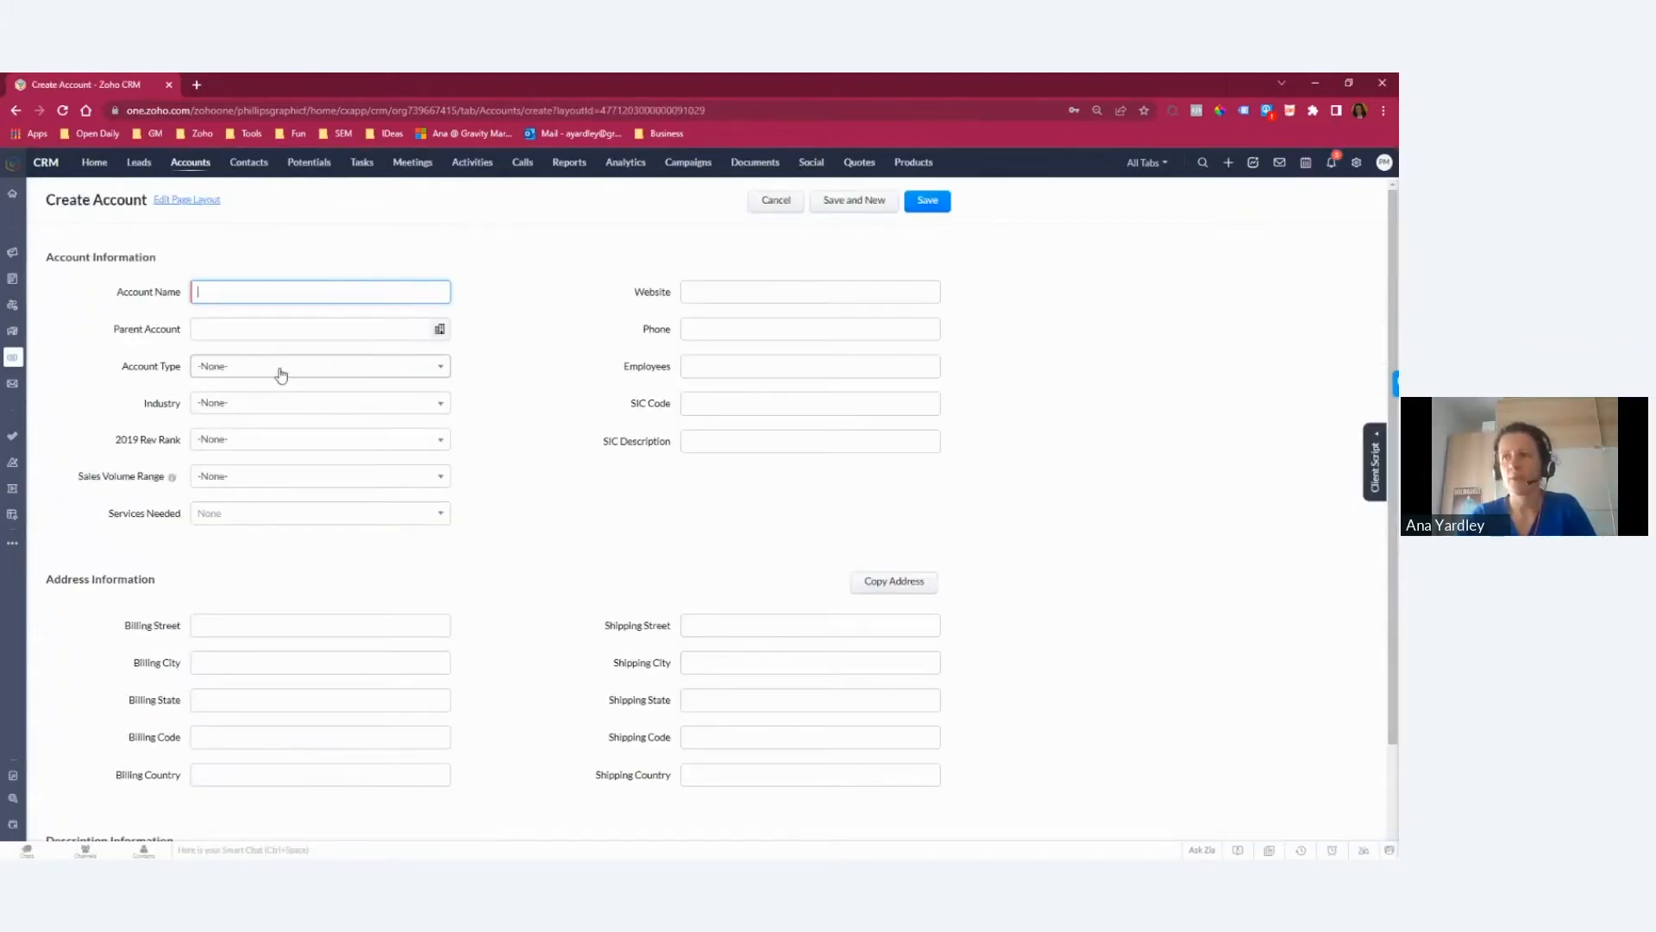
text(Test)
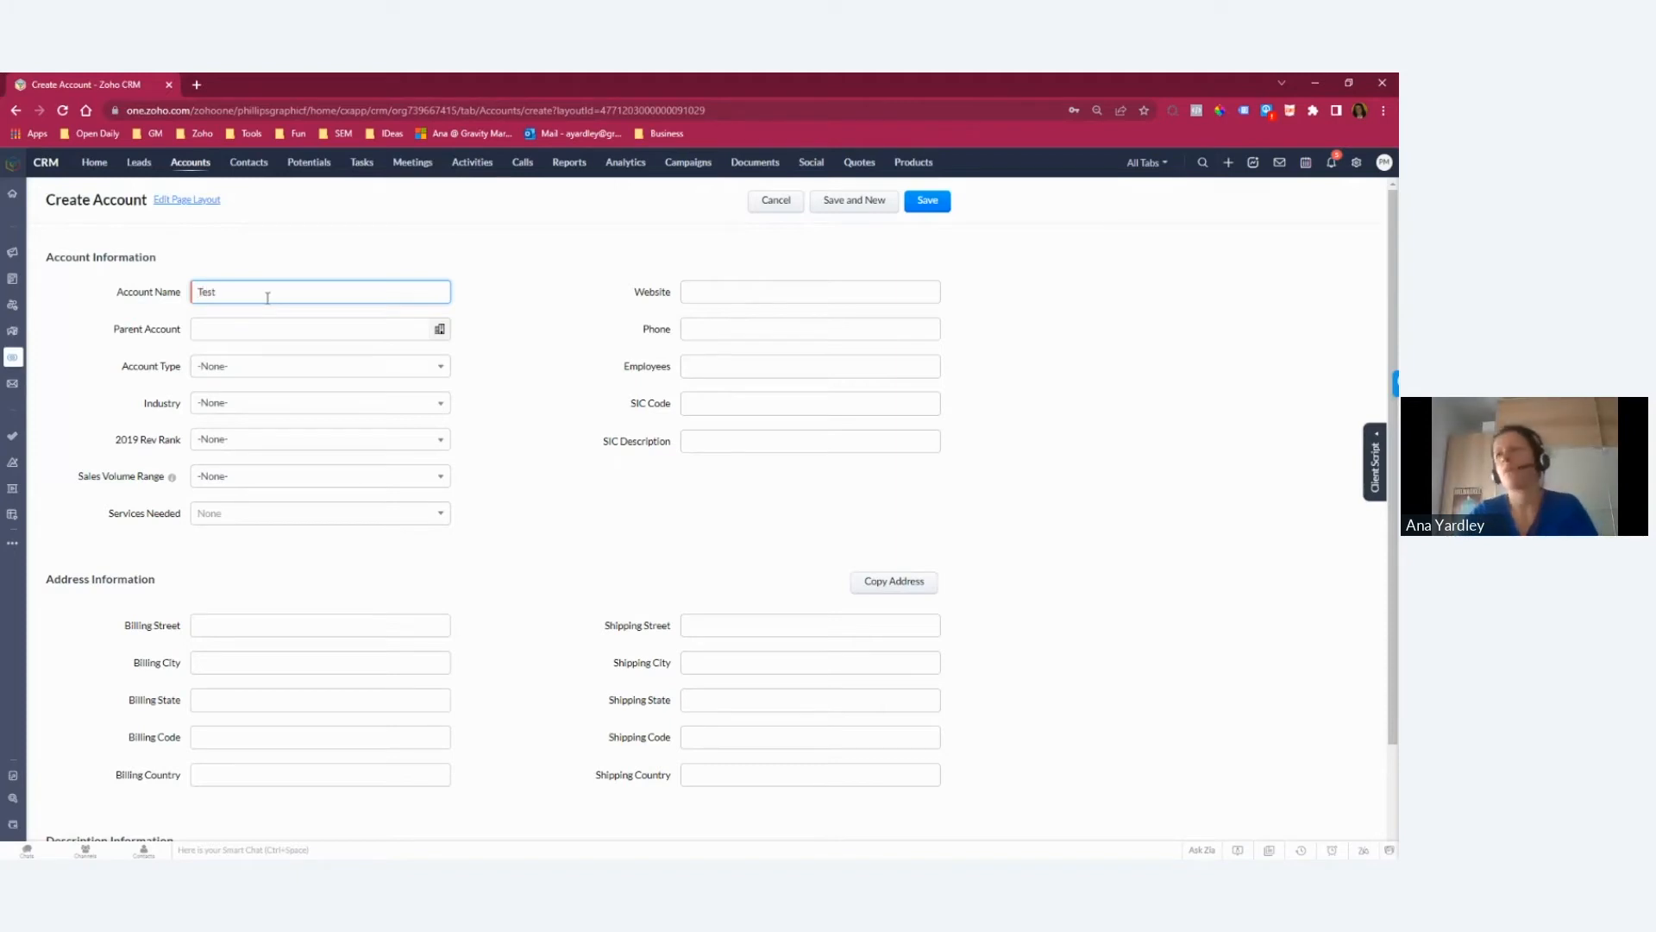
click(284, 371)
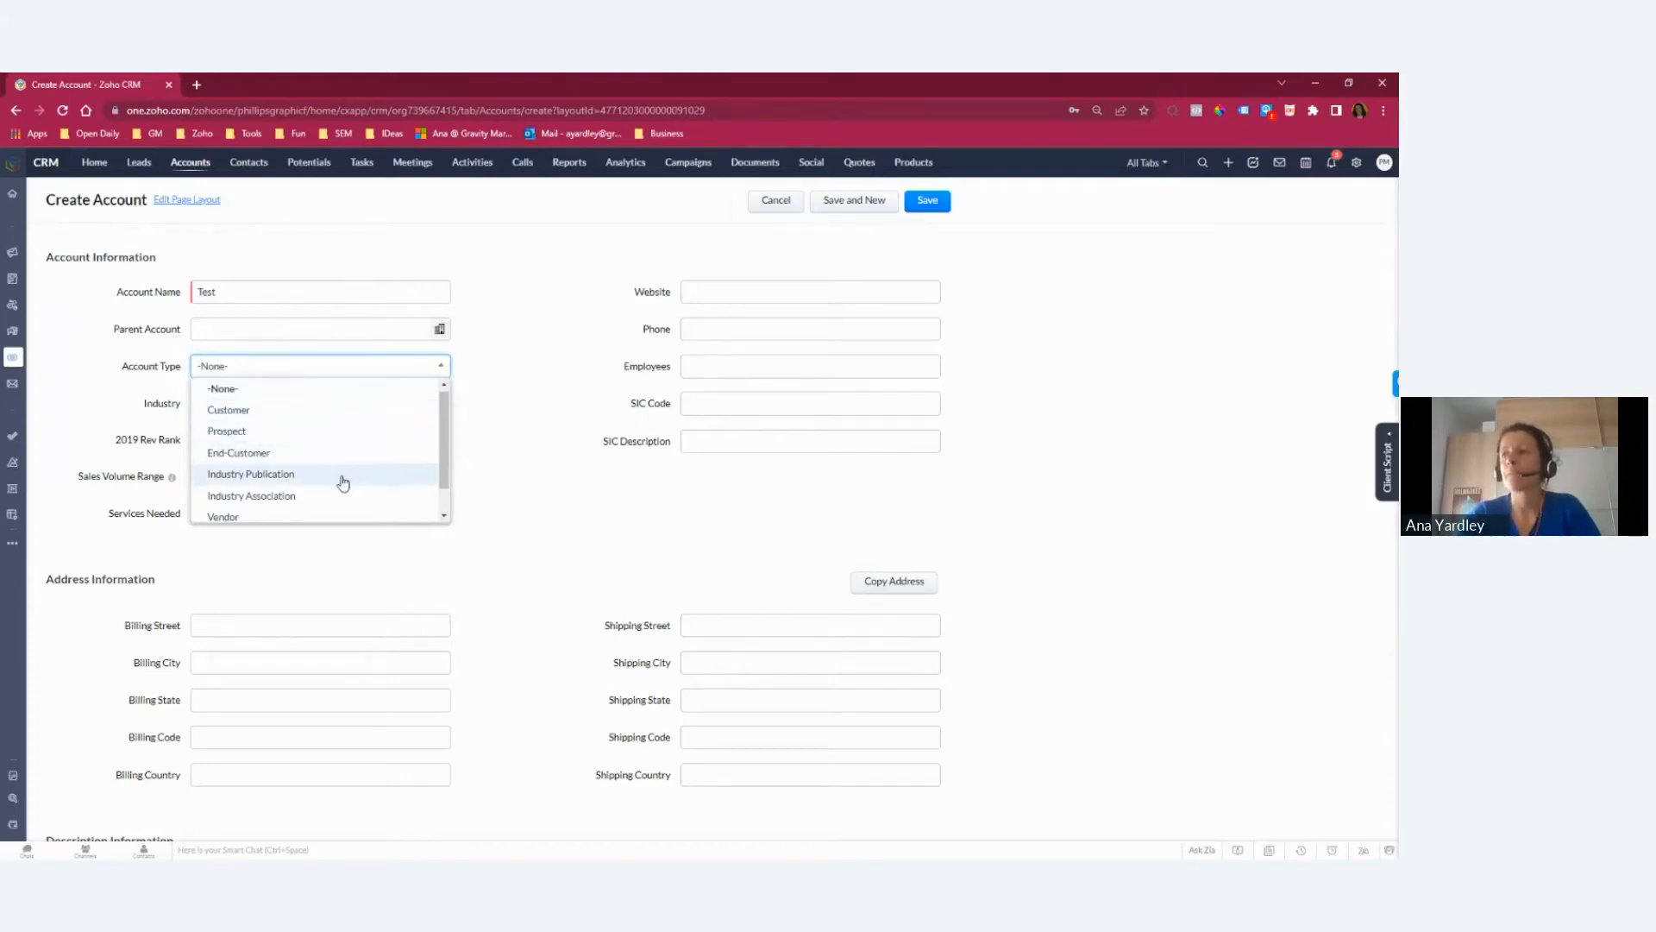
scroll(444, 471, down, 2)
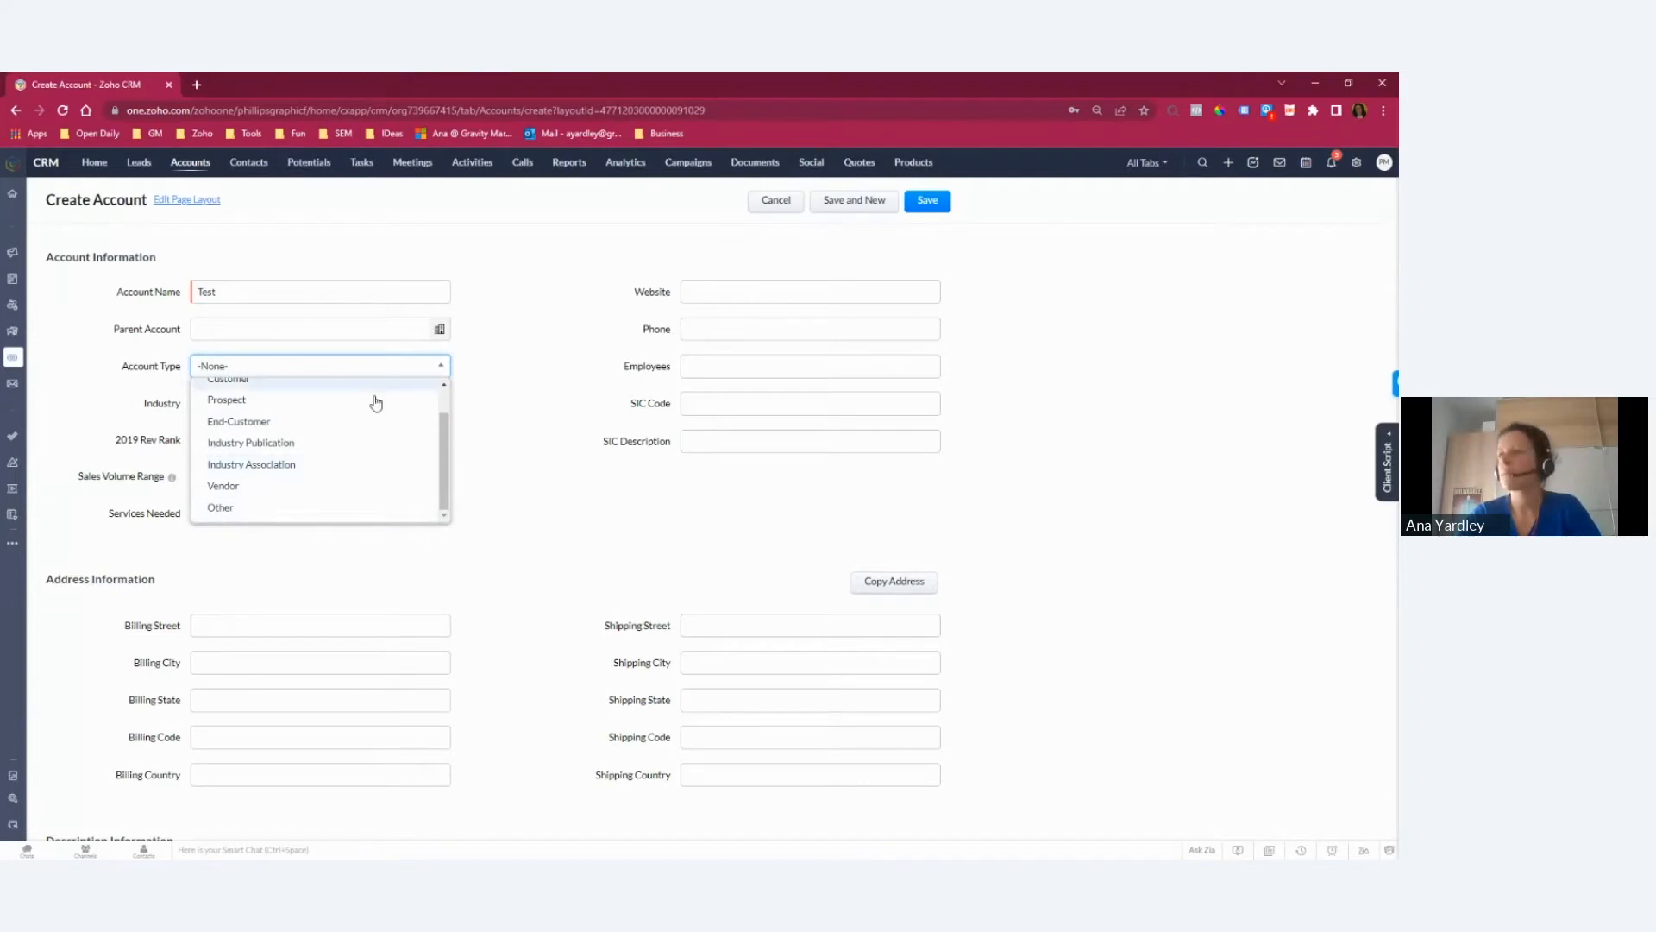
scroll(444, 448, up, 1)
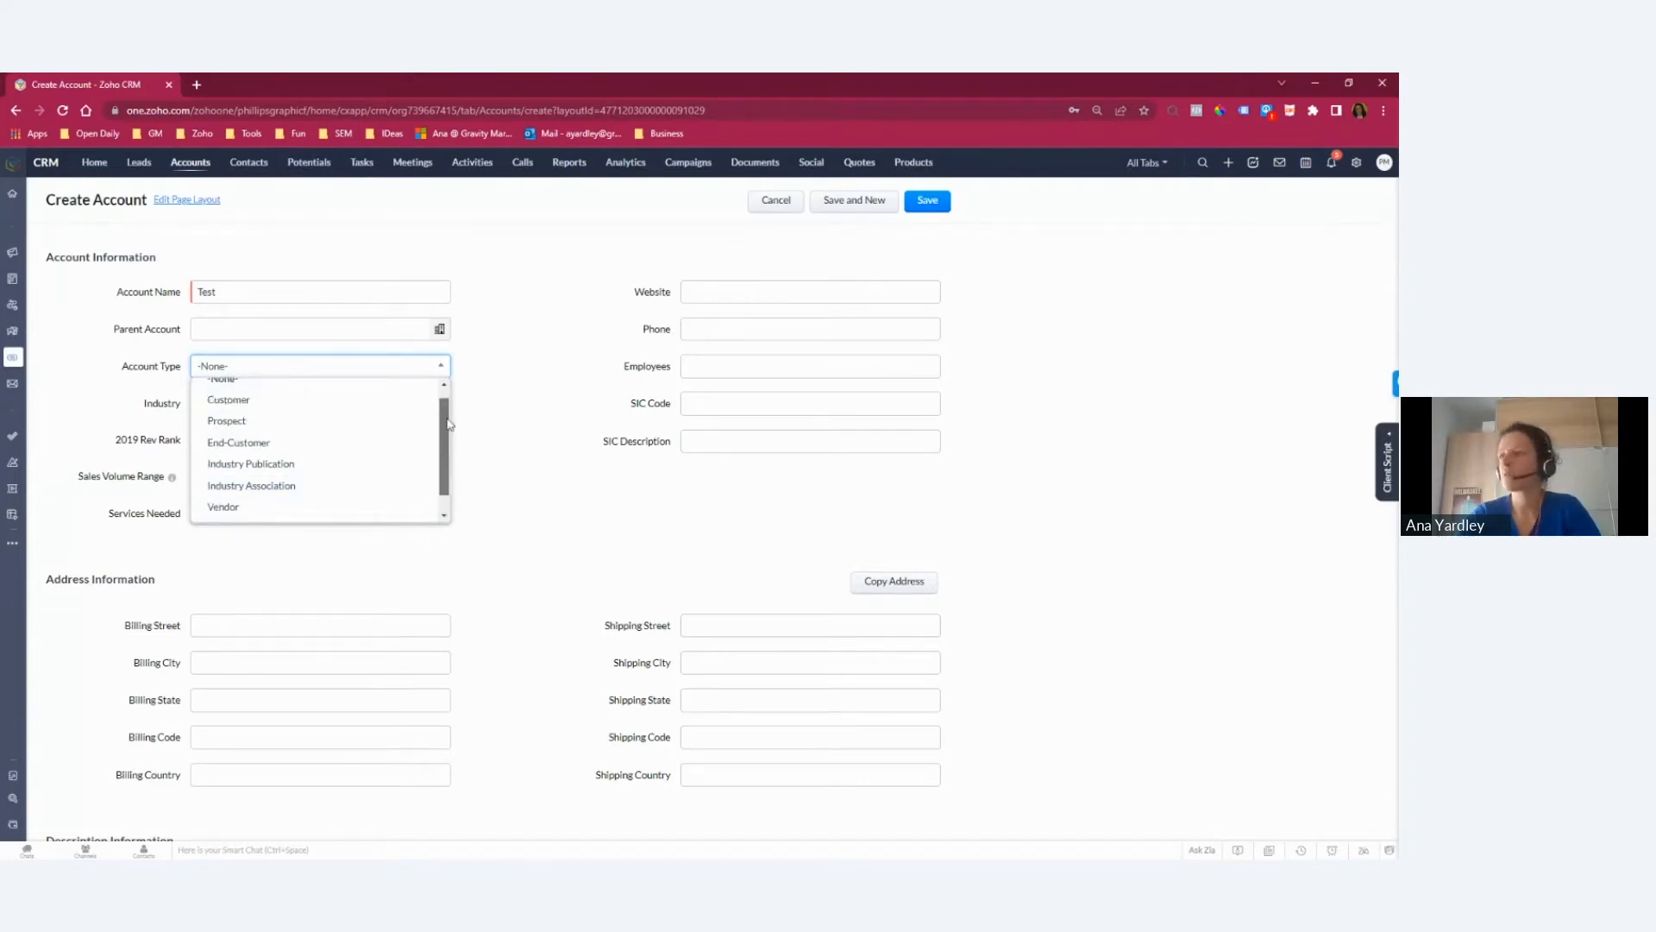
click(440, 366)
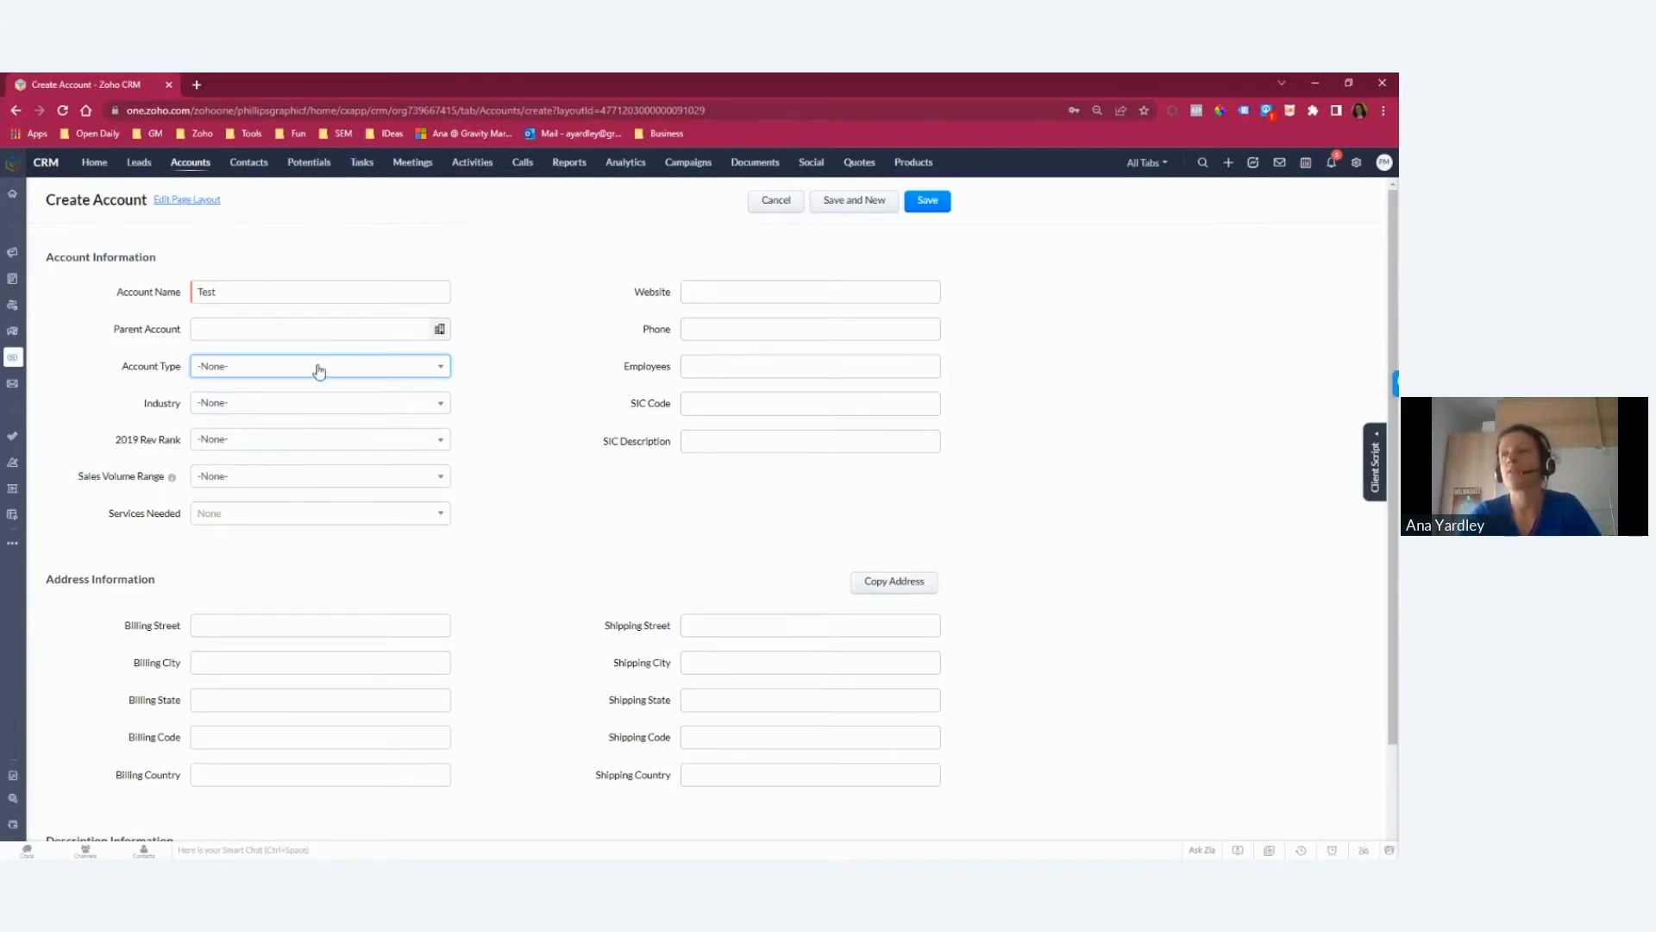
click(786, 204)
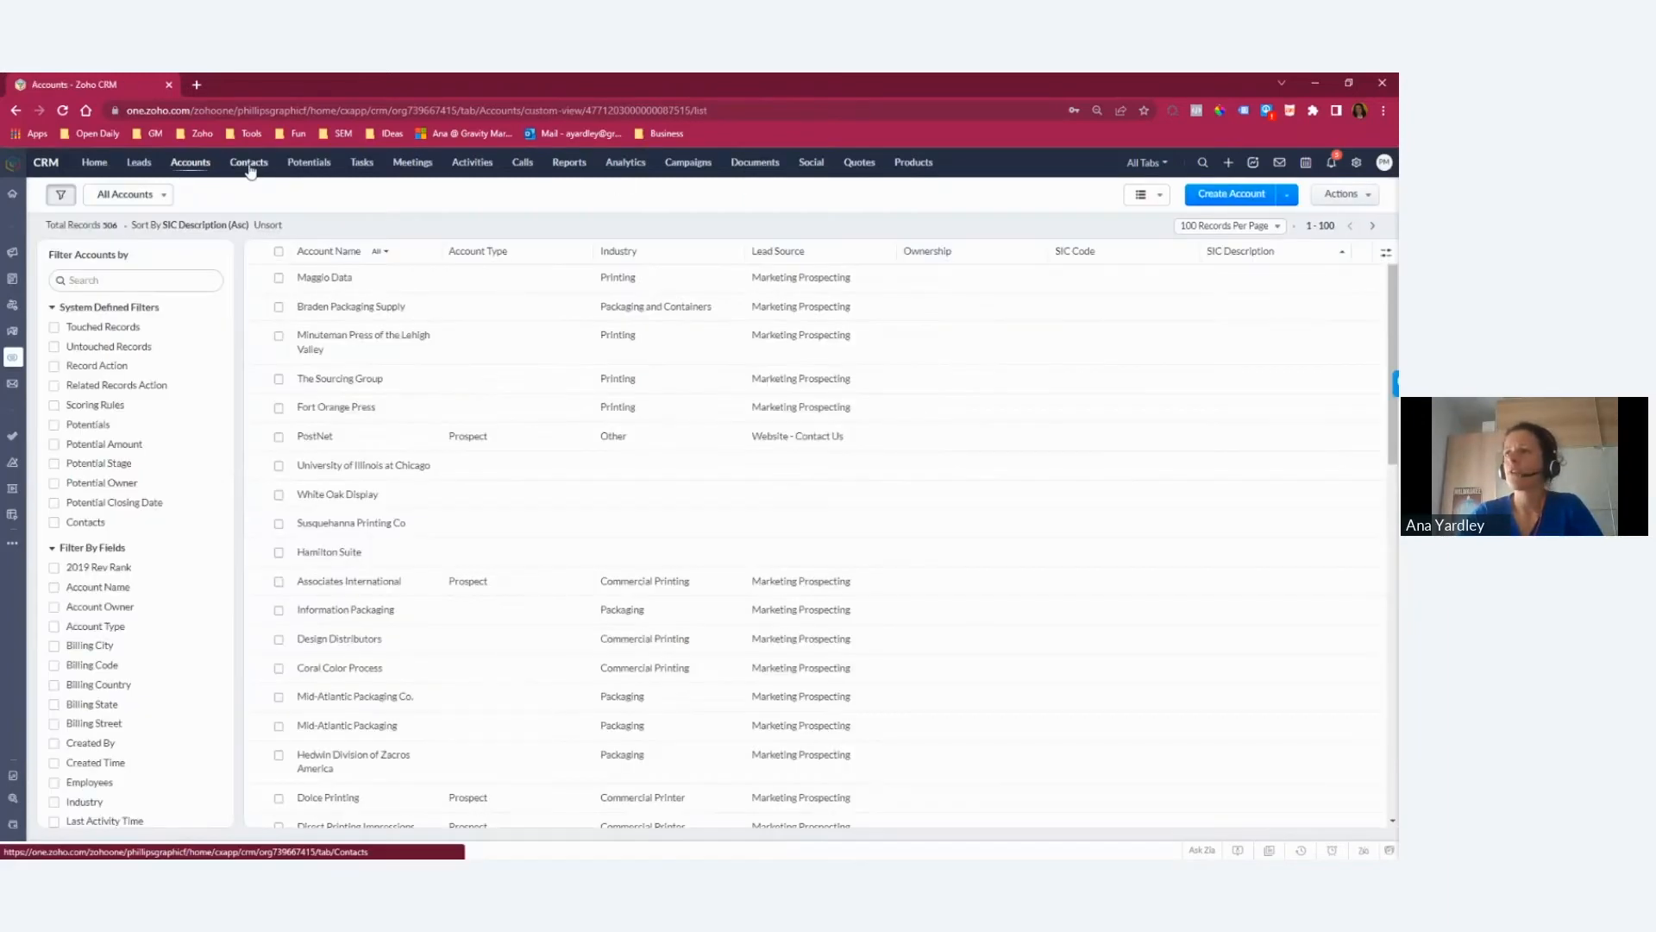
Step: Look at the All Contacts list and the blank form for creating a potential
click(246, 168)
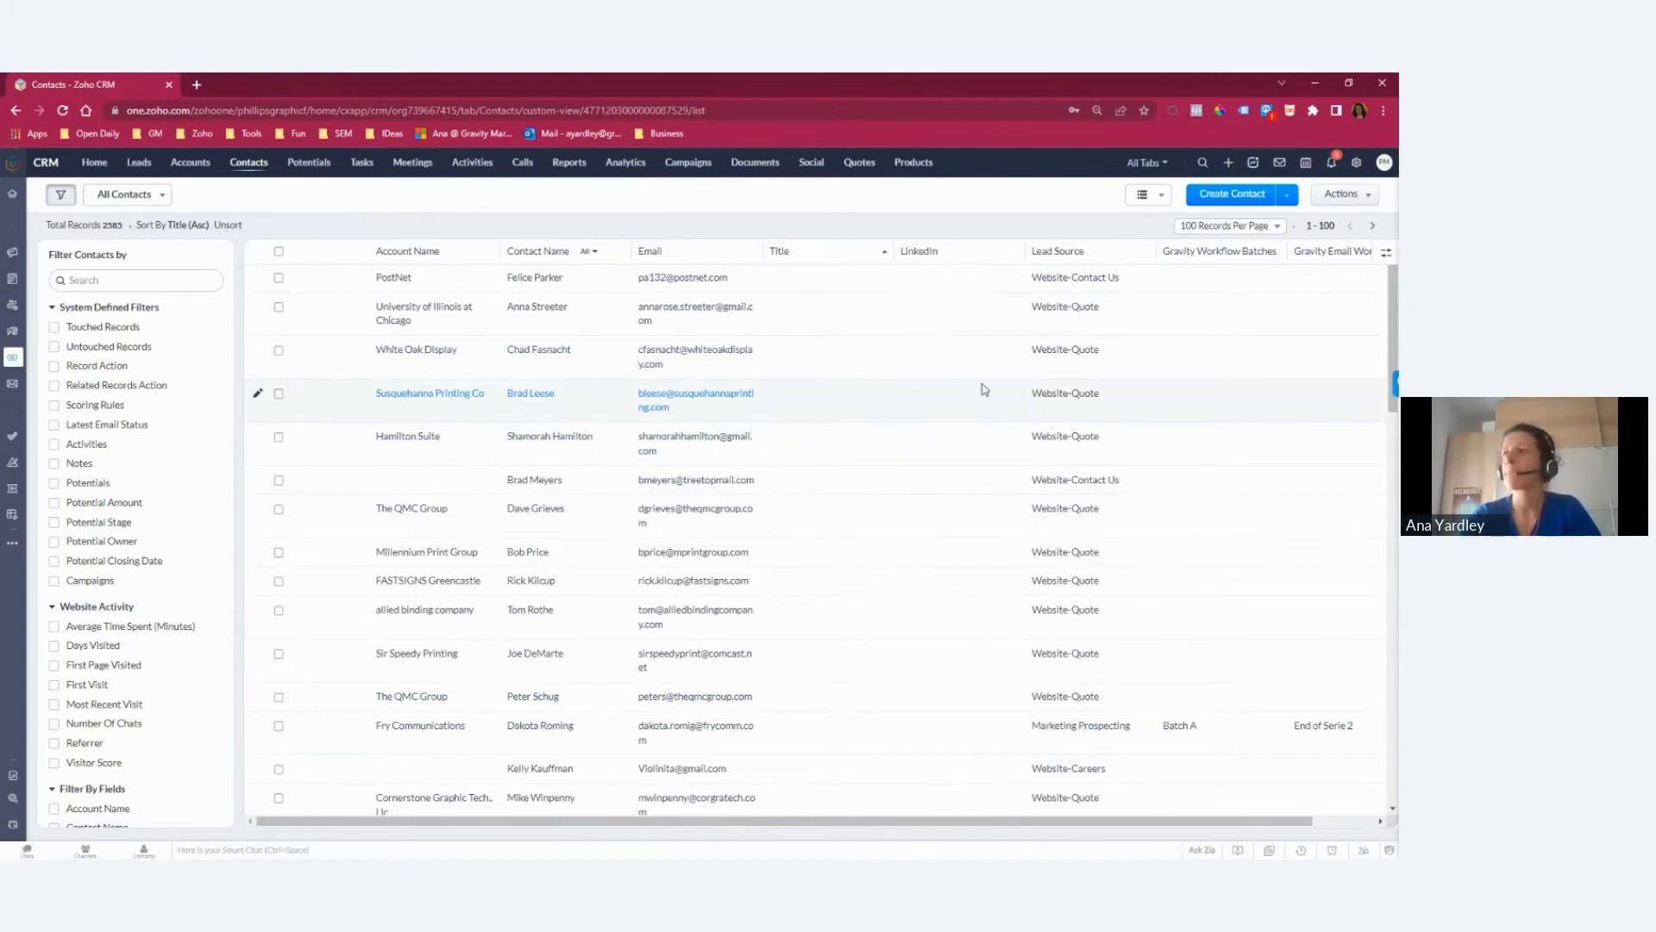
click(324, 170)
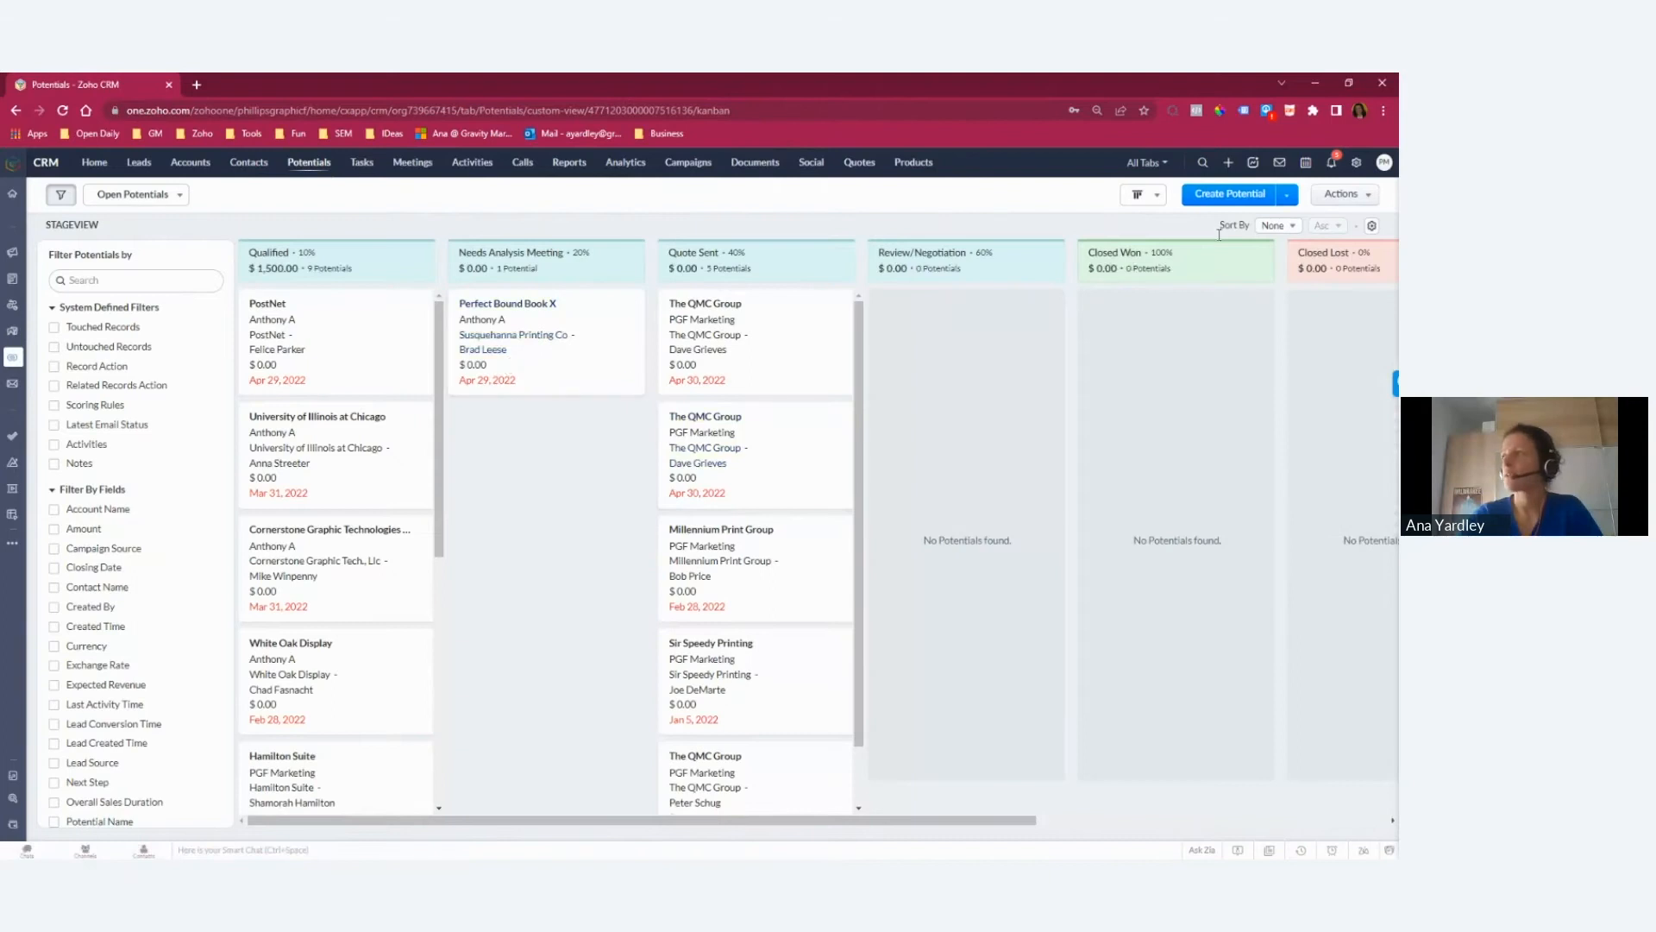
click(1230, 193)
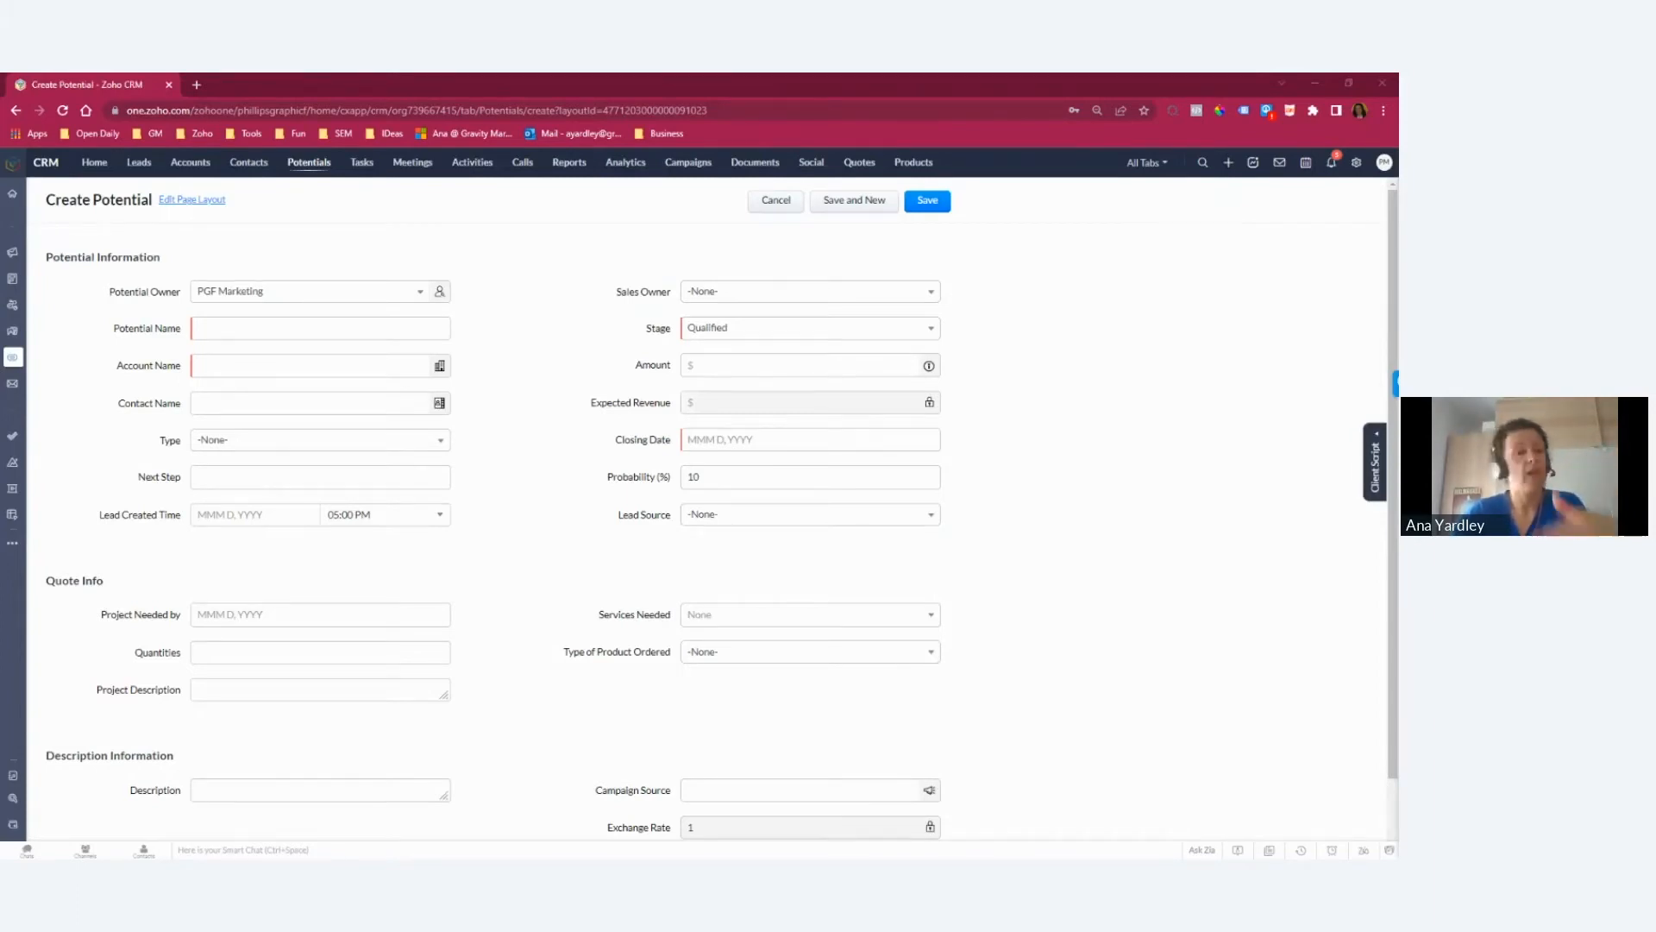
Step: Start a new lead with first name test, last name test and a placeholder email address
click(140, 164)
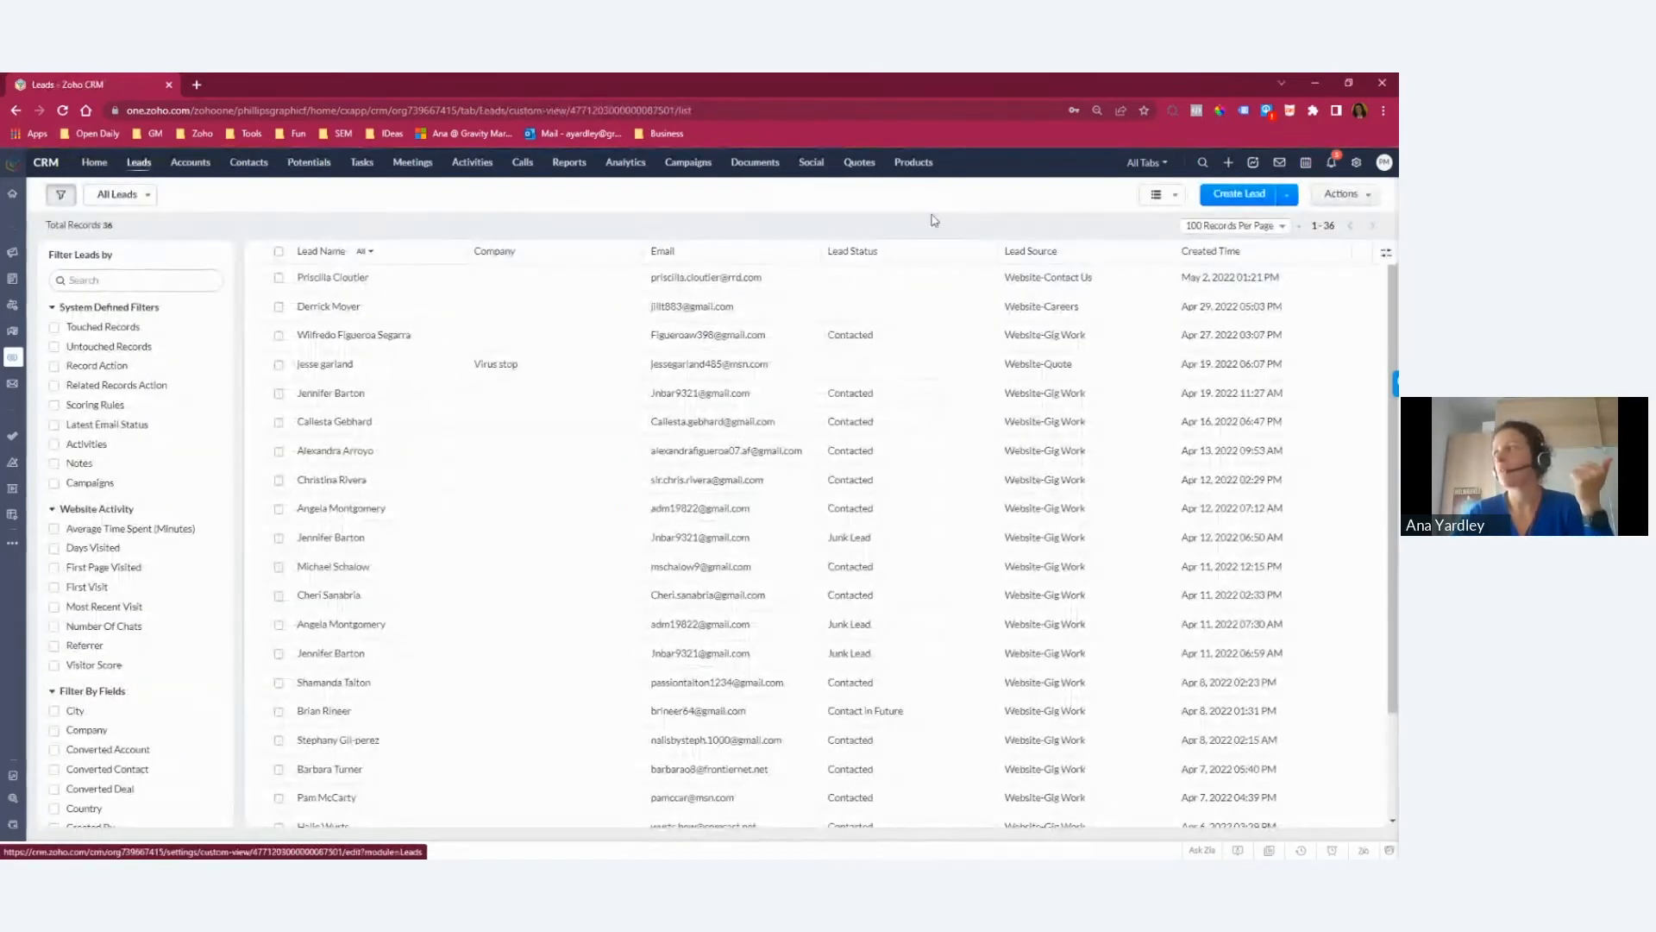
click(1237, 199)
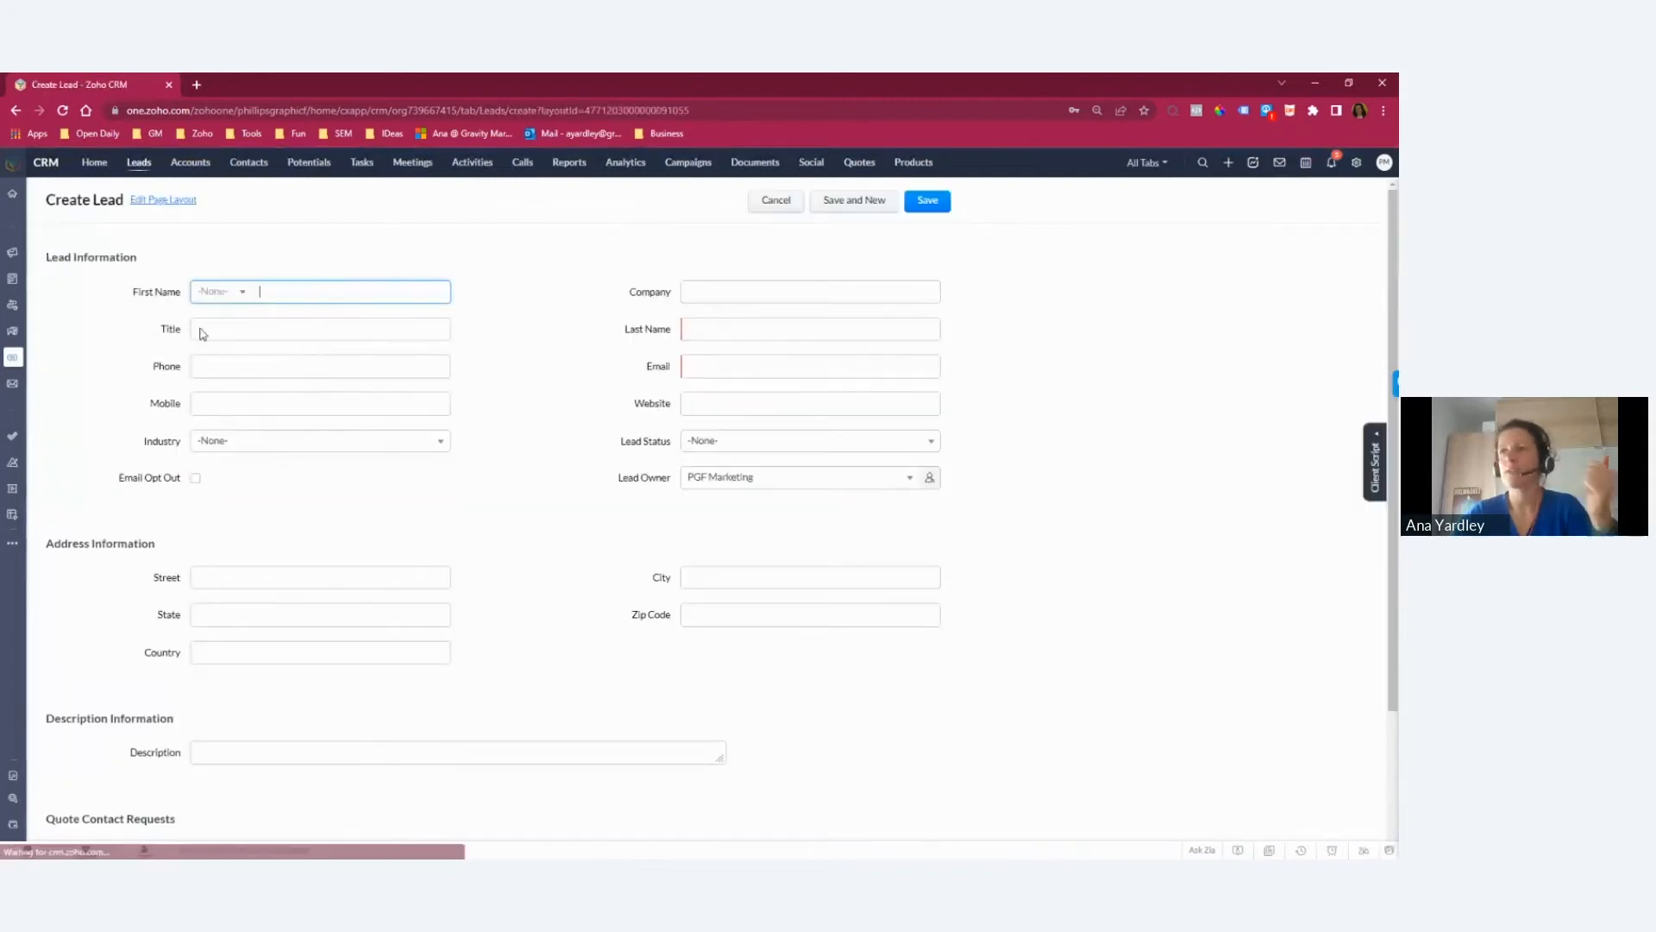
text(test)
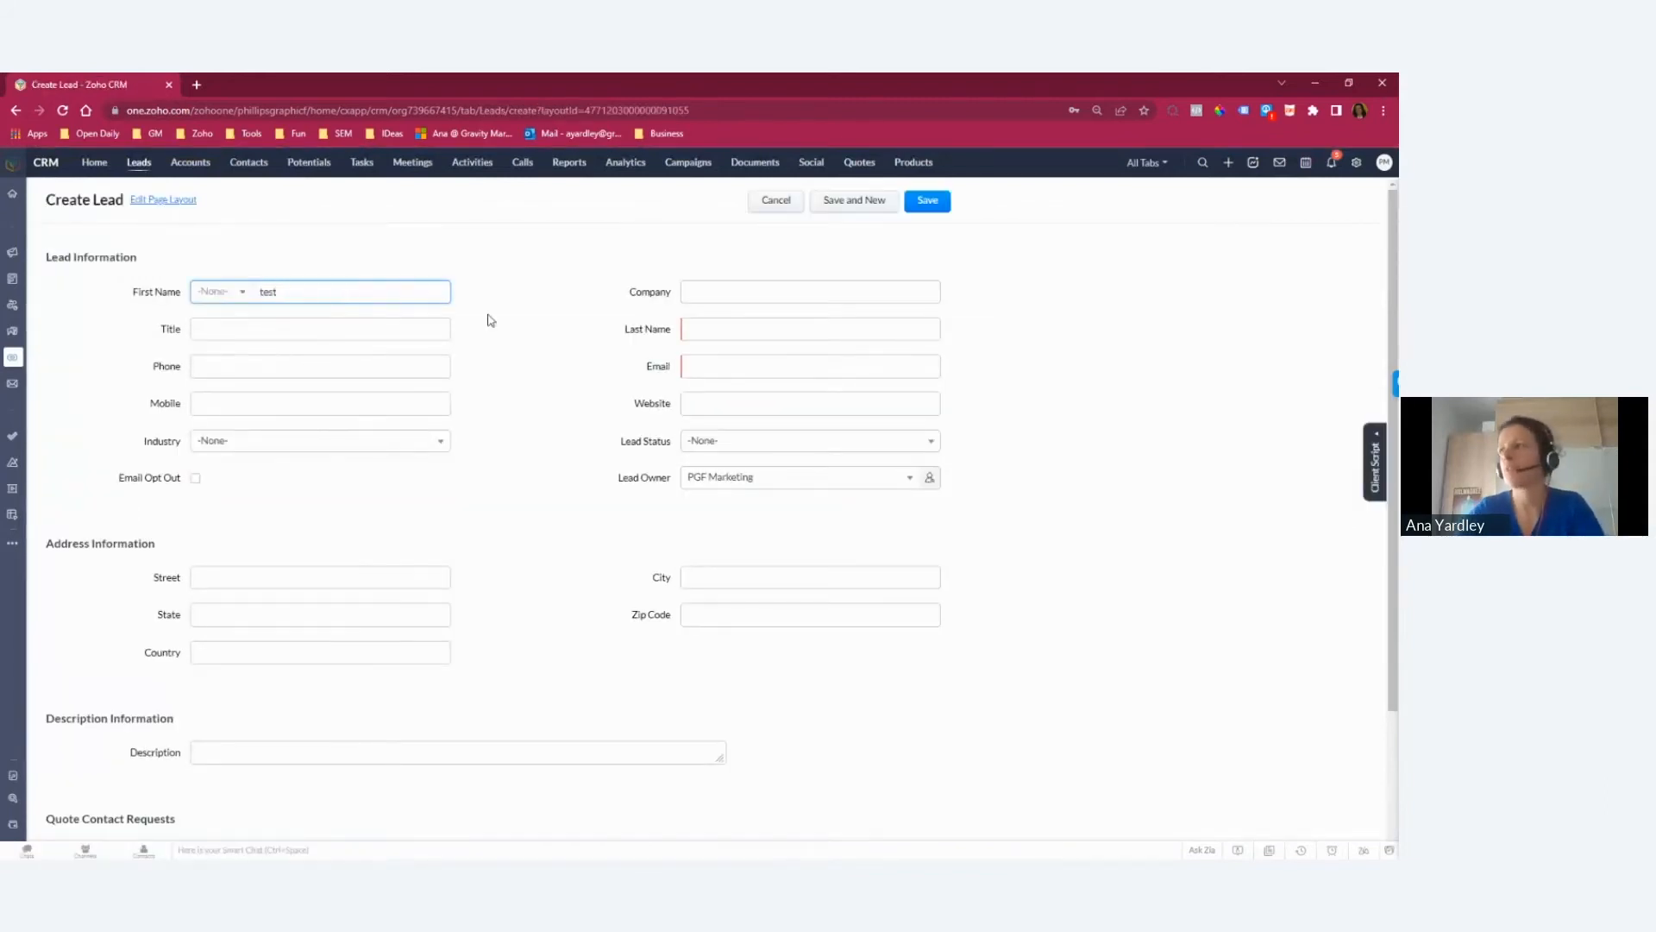
click(727, 334)
text(test)
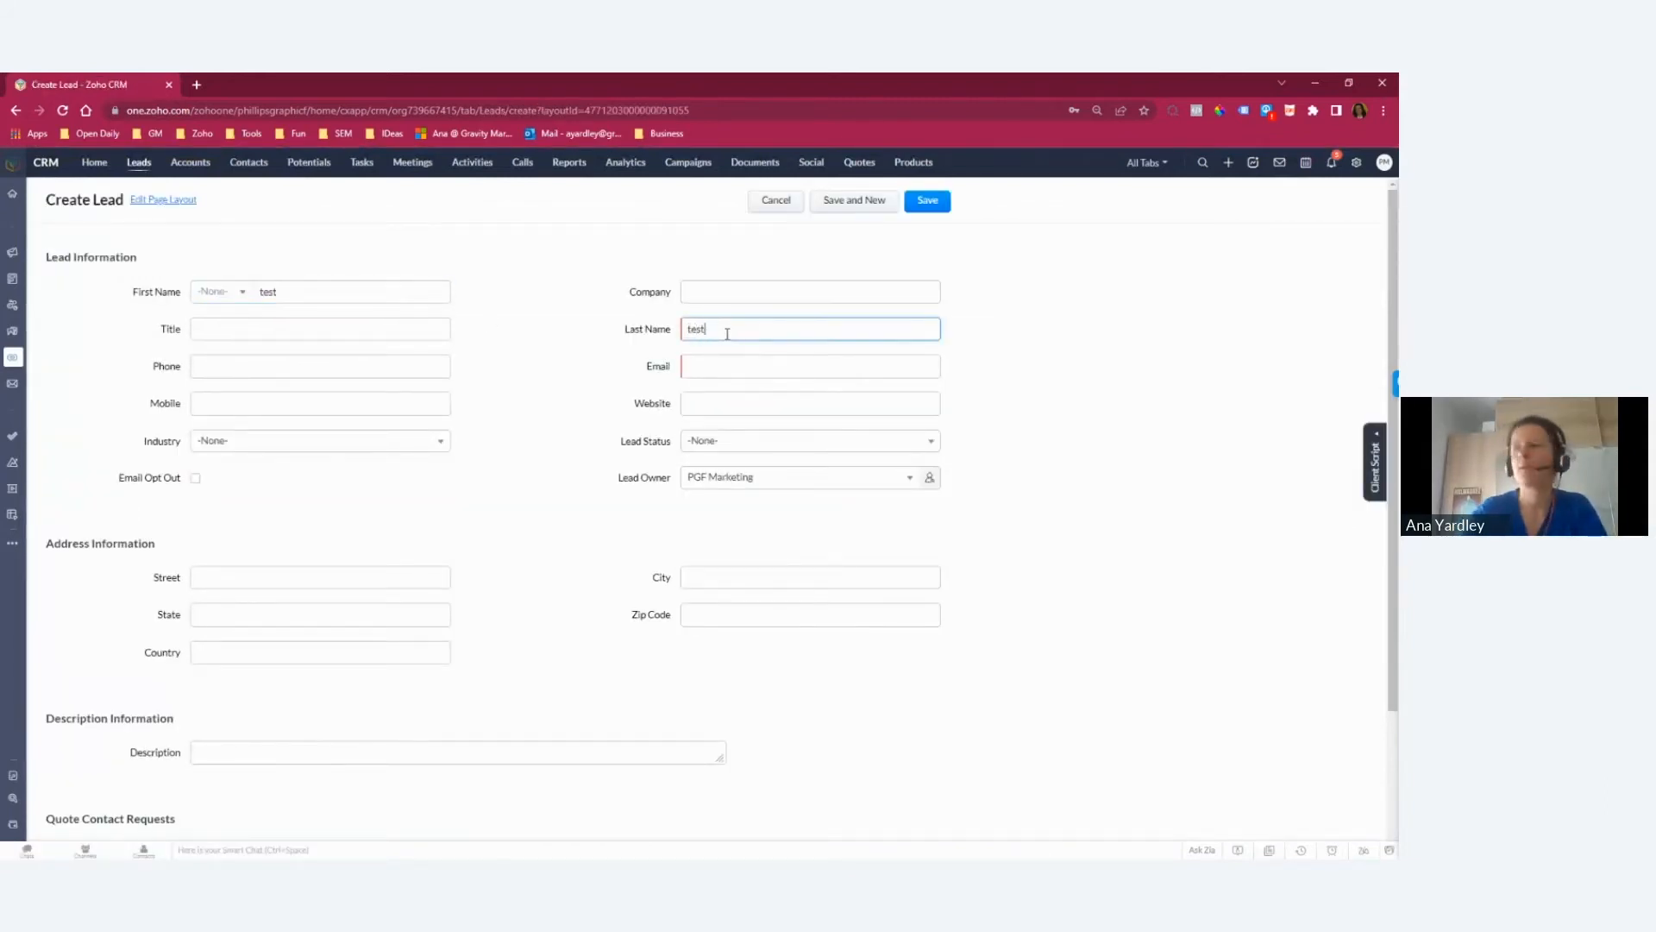
click(725, 366)
text(te)
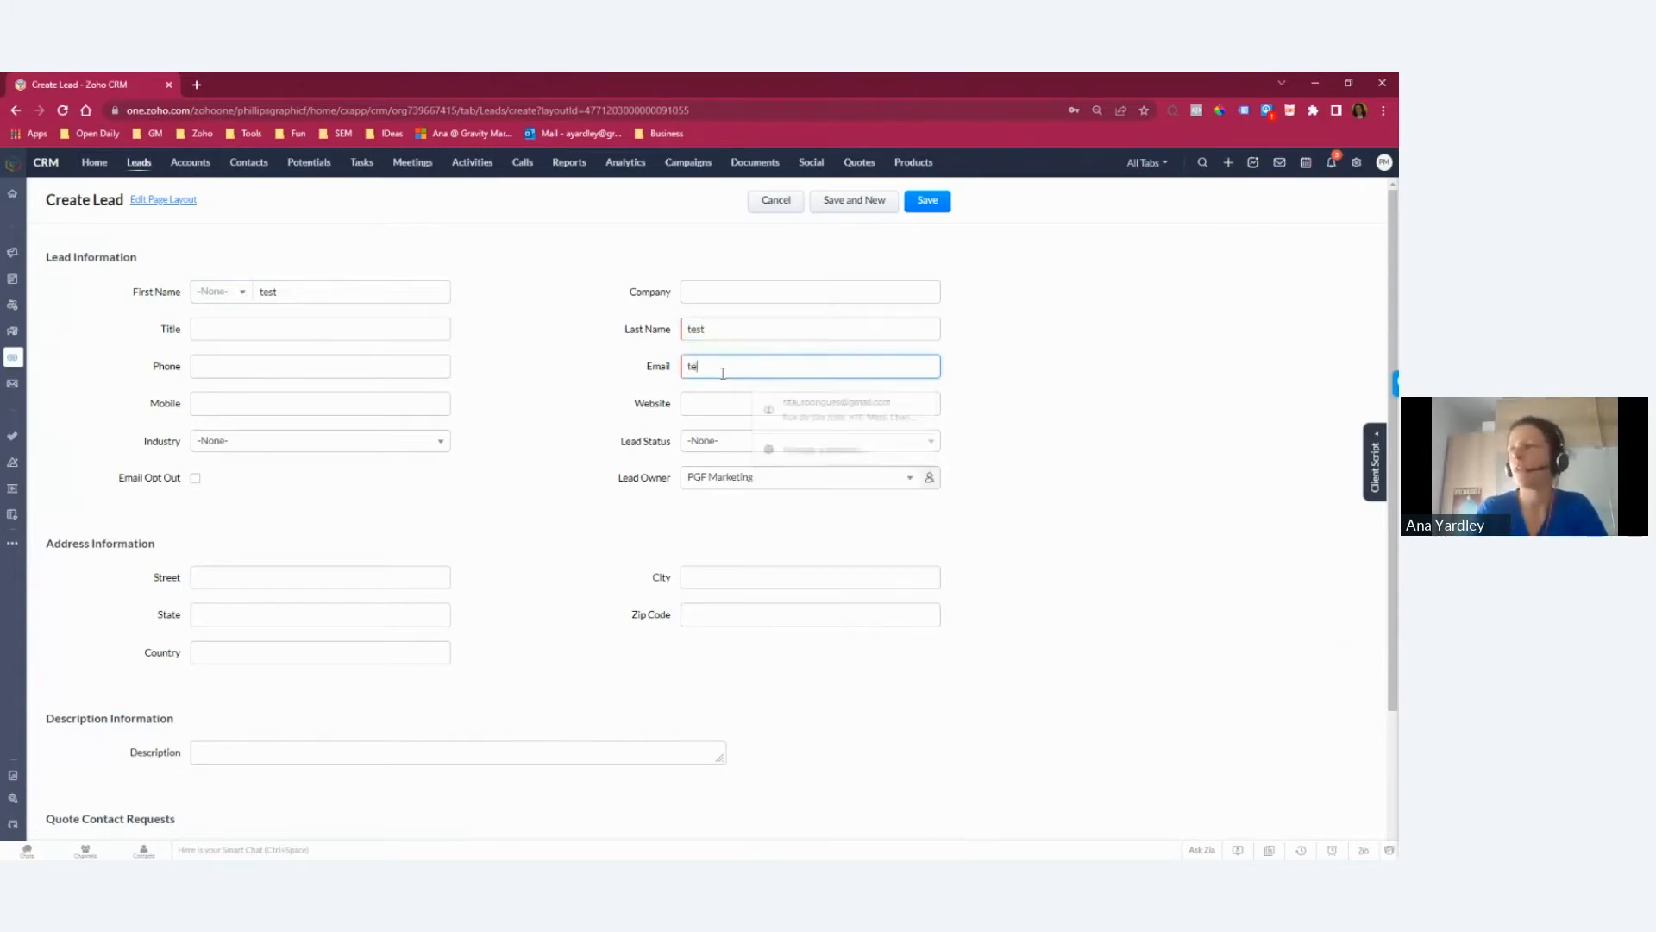
text(st@test.com)
Step: Add the description "No interest for PGF" to the lead and save it
click(233, 758)
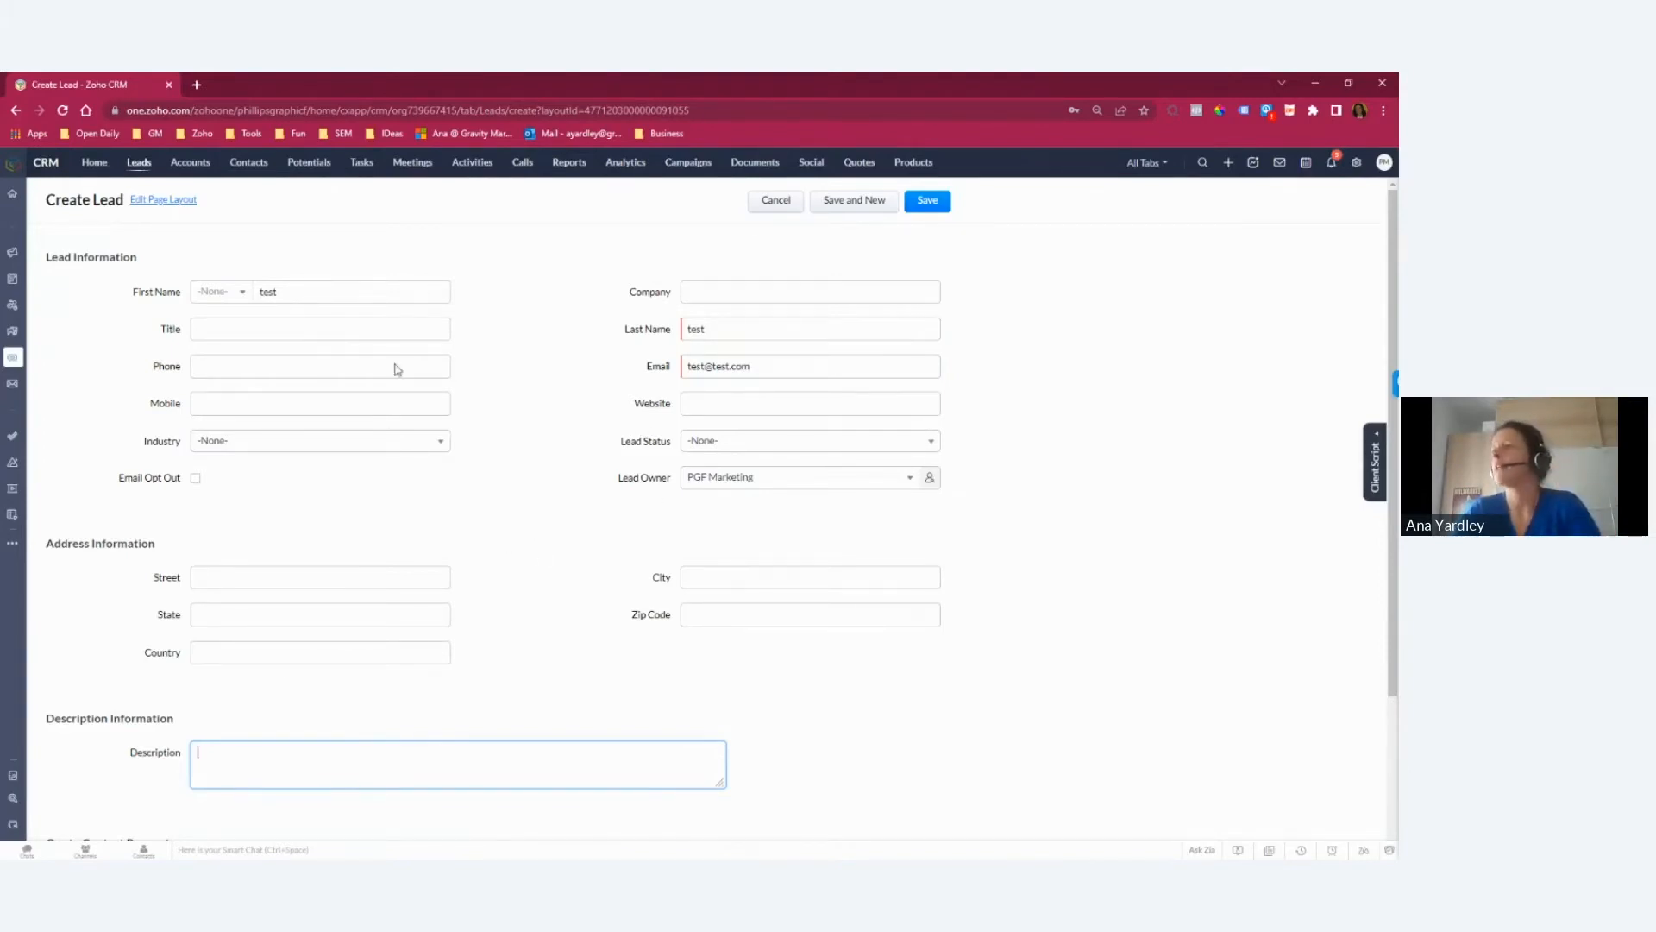
text(No interest for PGF)
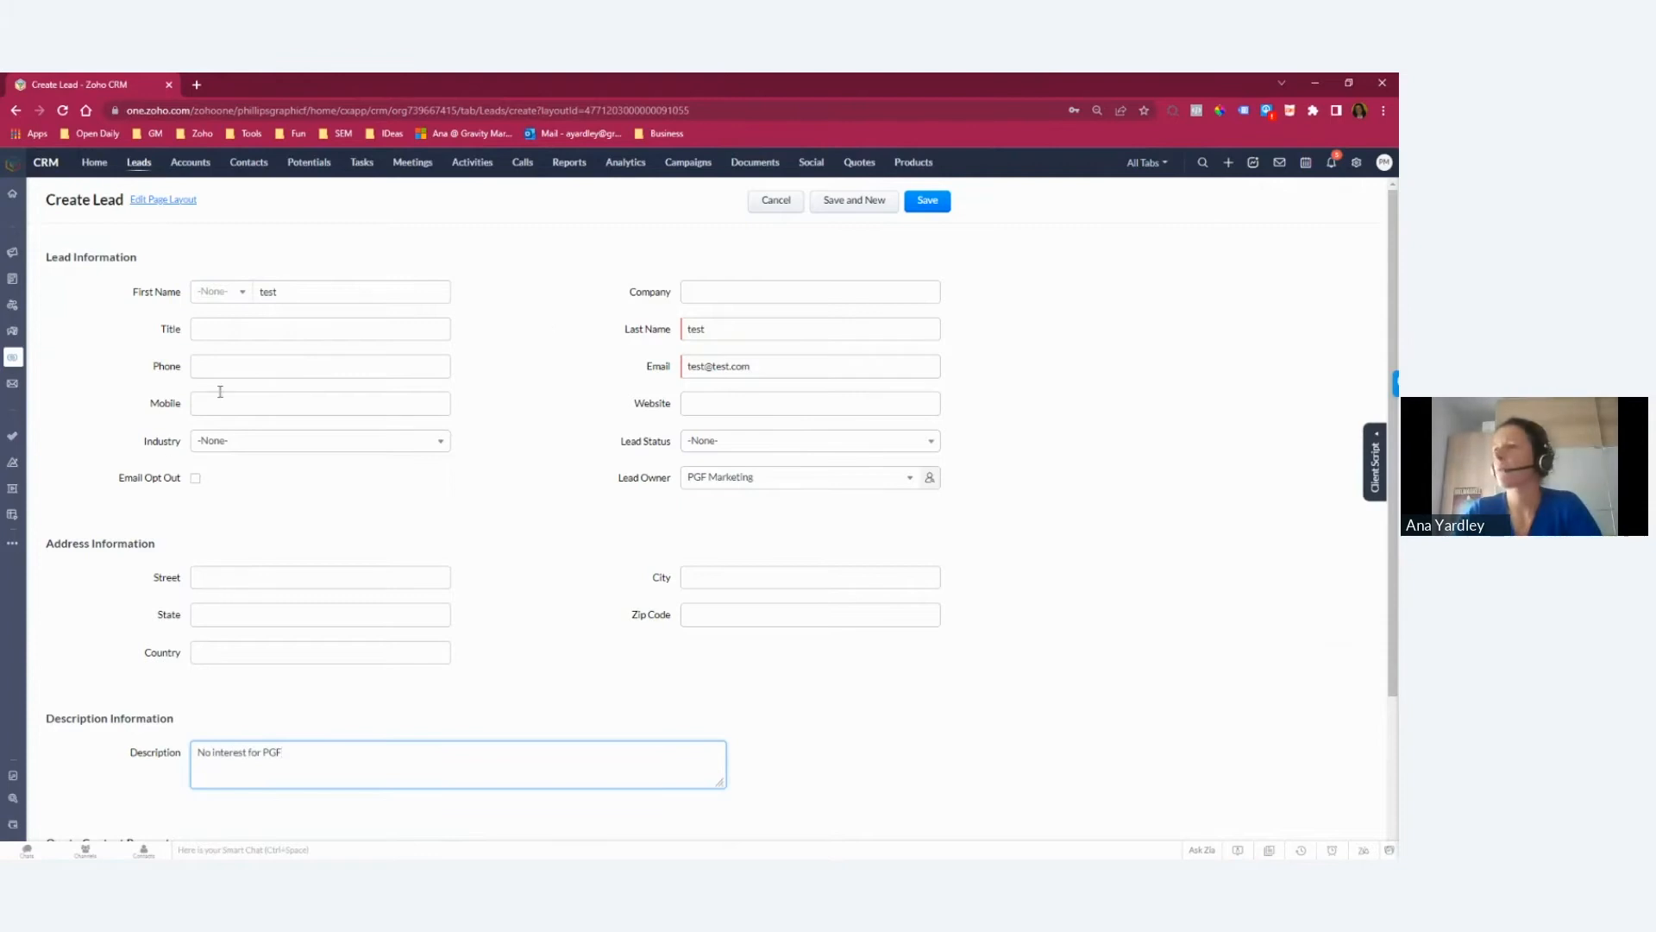
click(928, 200)
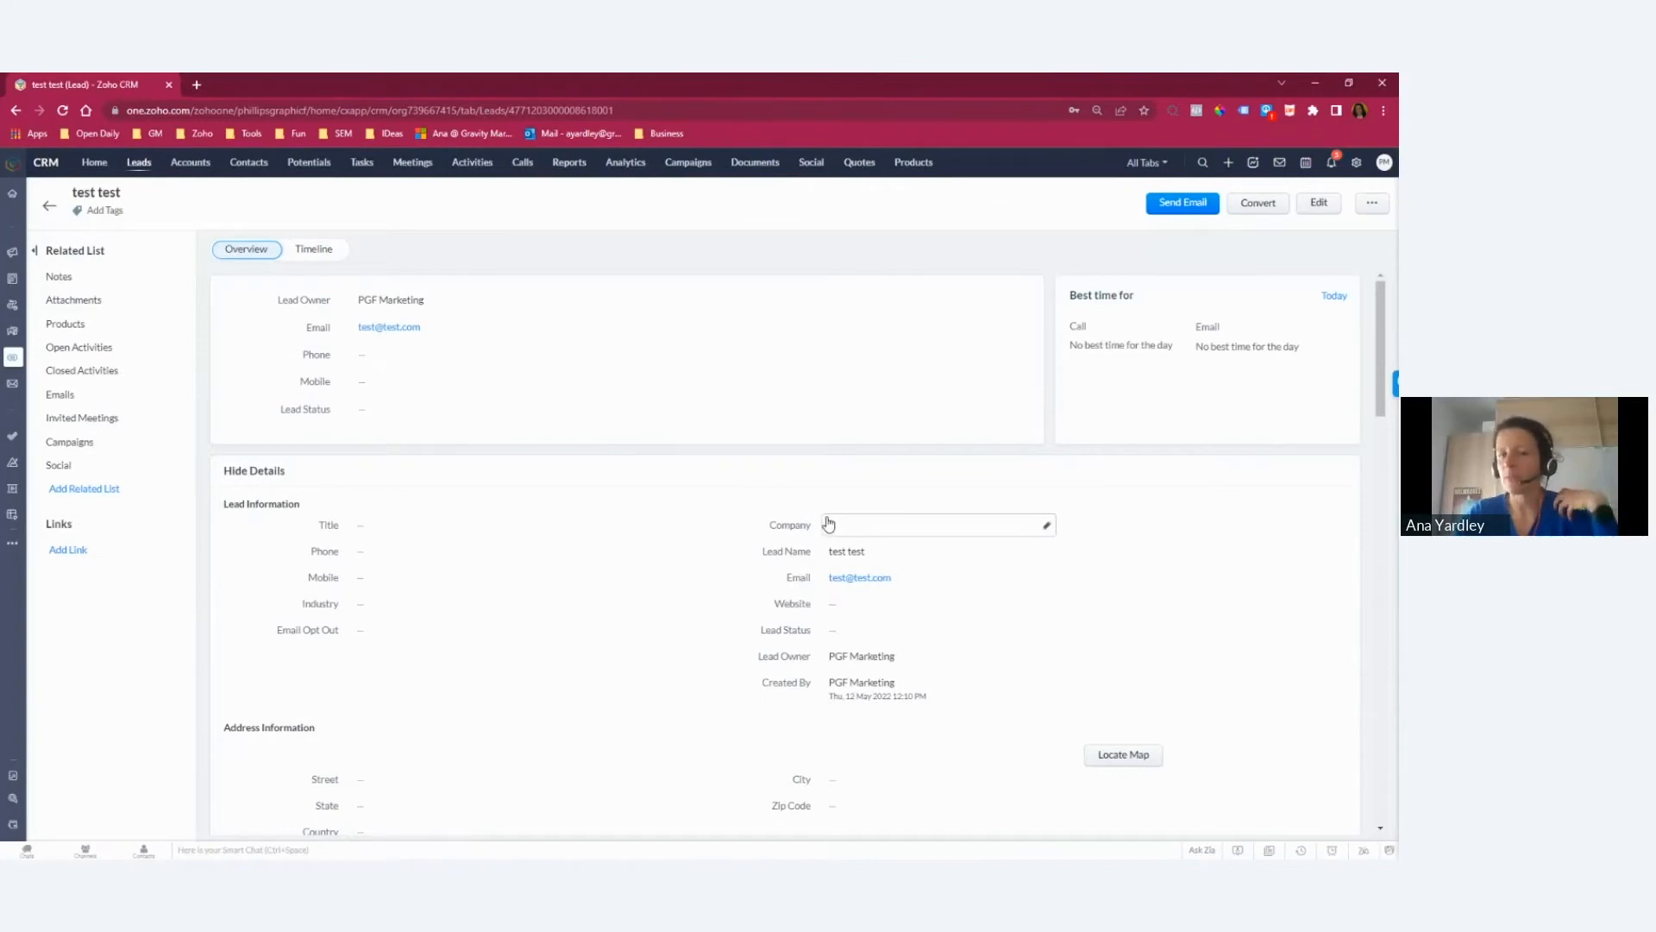
Step: Open the conversion form for the test lead and toggle the option to create a new potential for the contact
click(1259, 204)
click(190, 290)
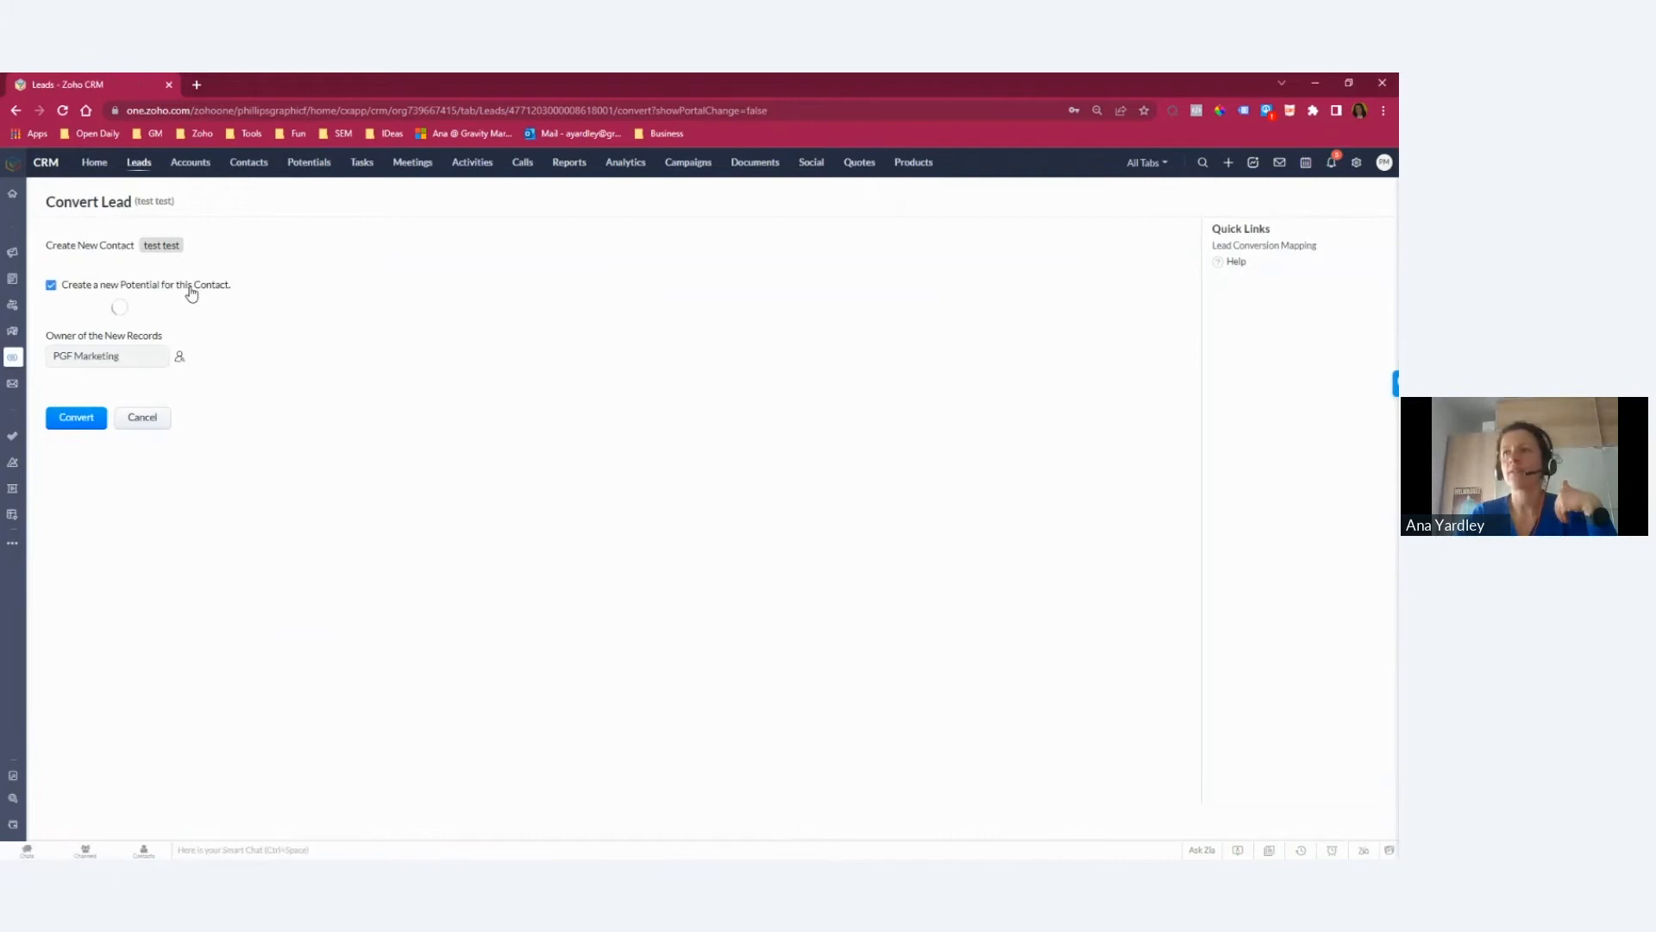
click(94, 285)
drag(43, 255, 230, 263)
click(122, 281)
click(51, 286)
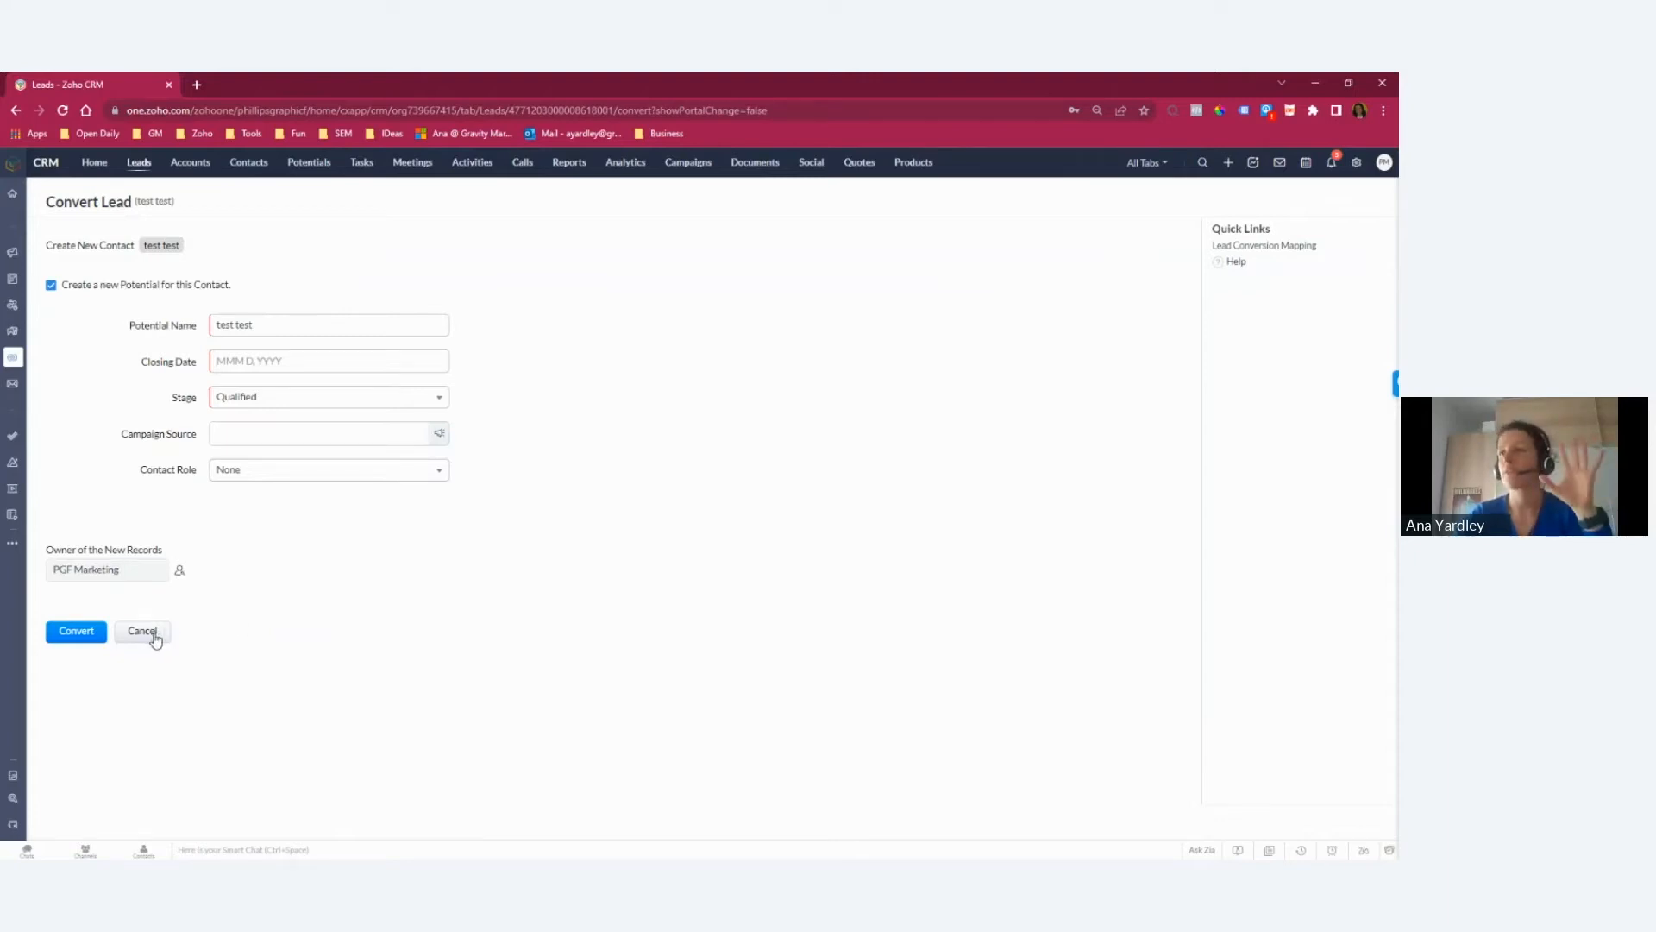
click(52, 286)
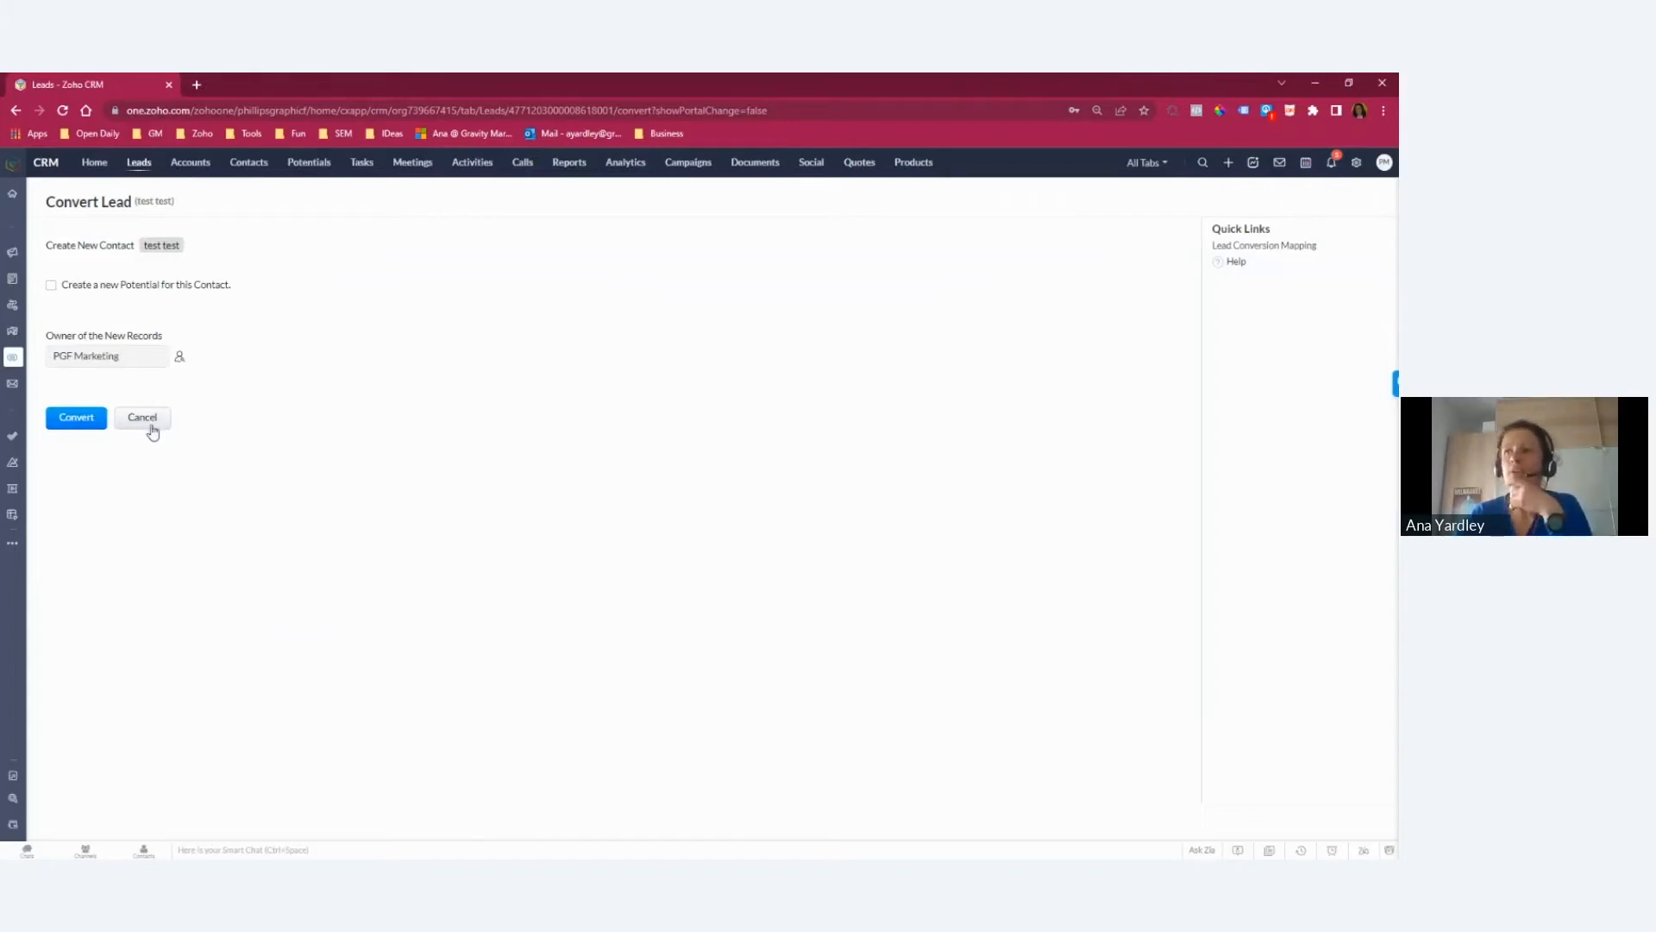
Step: Search the CRM for the Gravity Marketing contact by name and open the contact's record
click(249, 162)
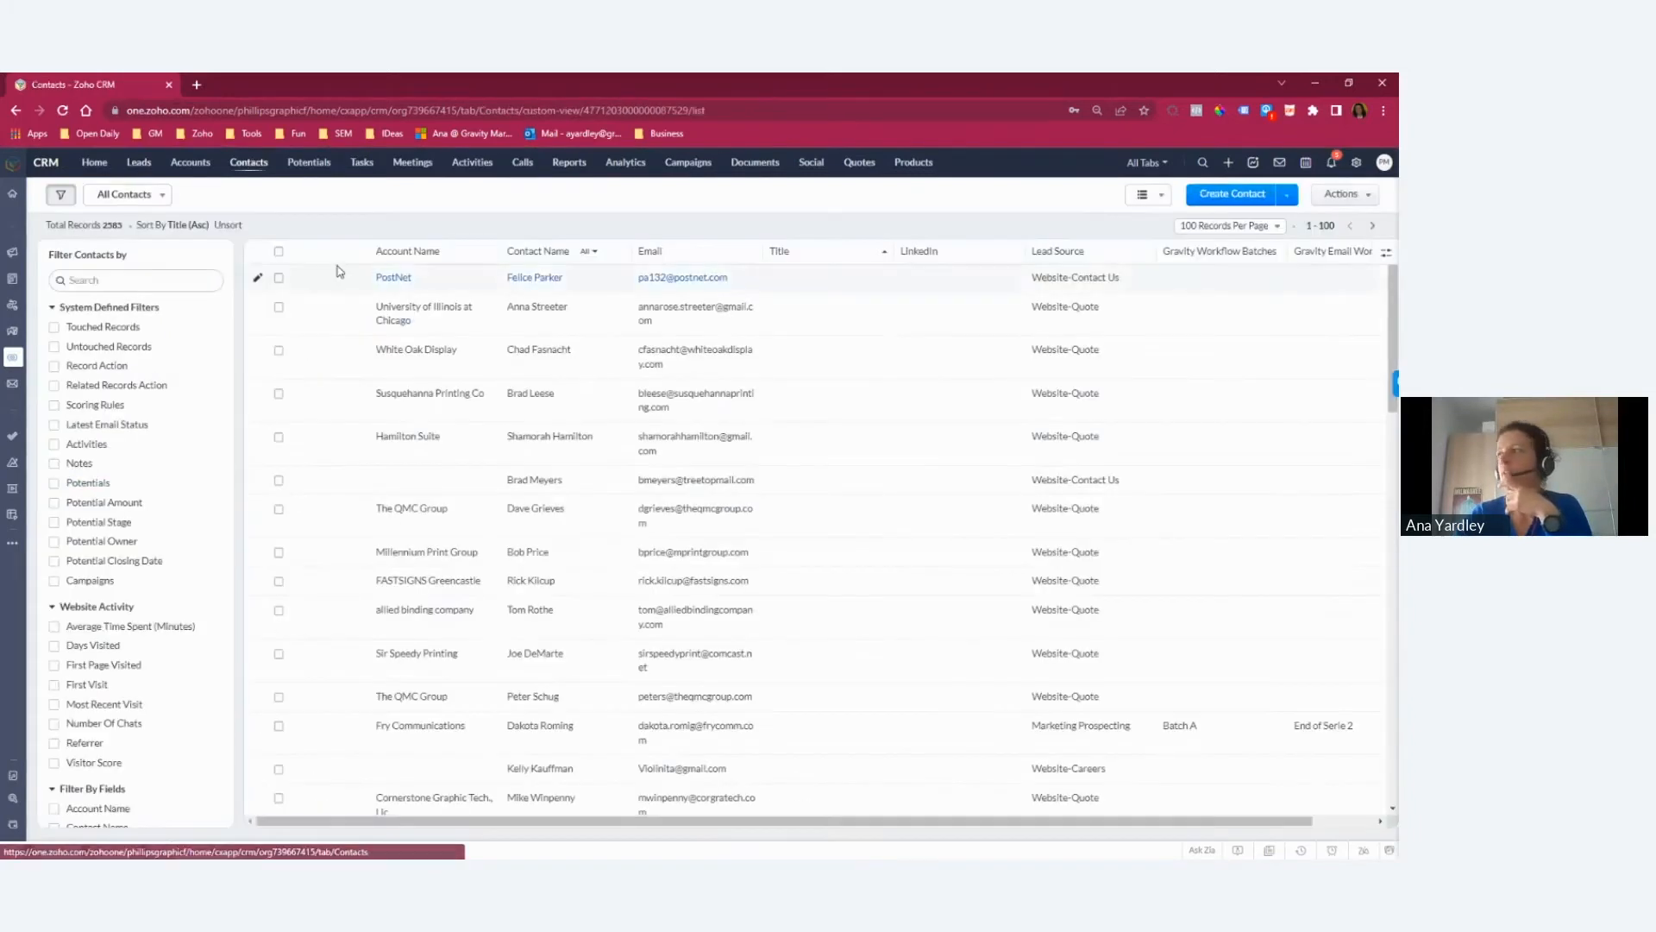
click(1203, 163)
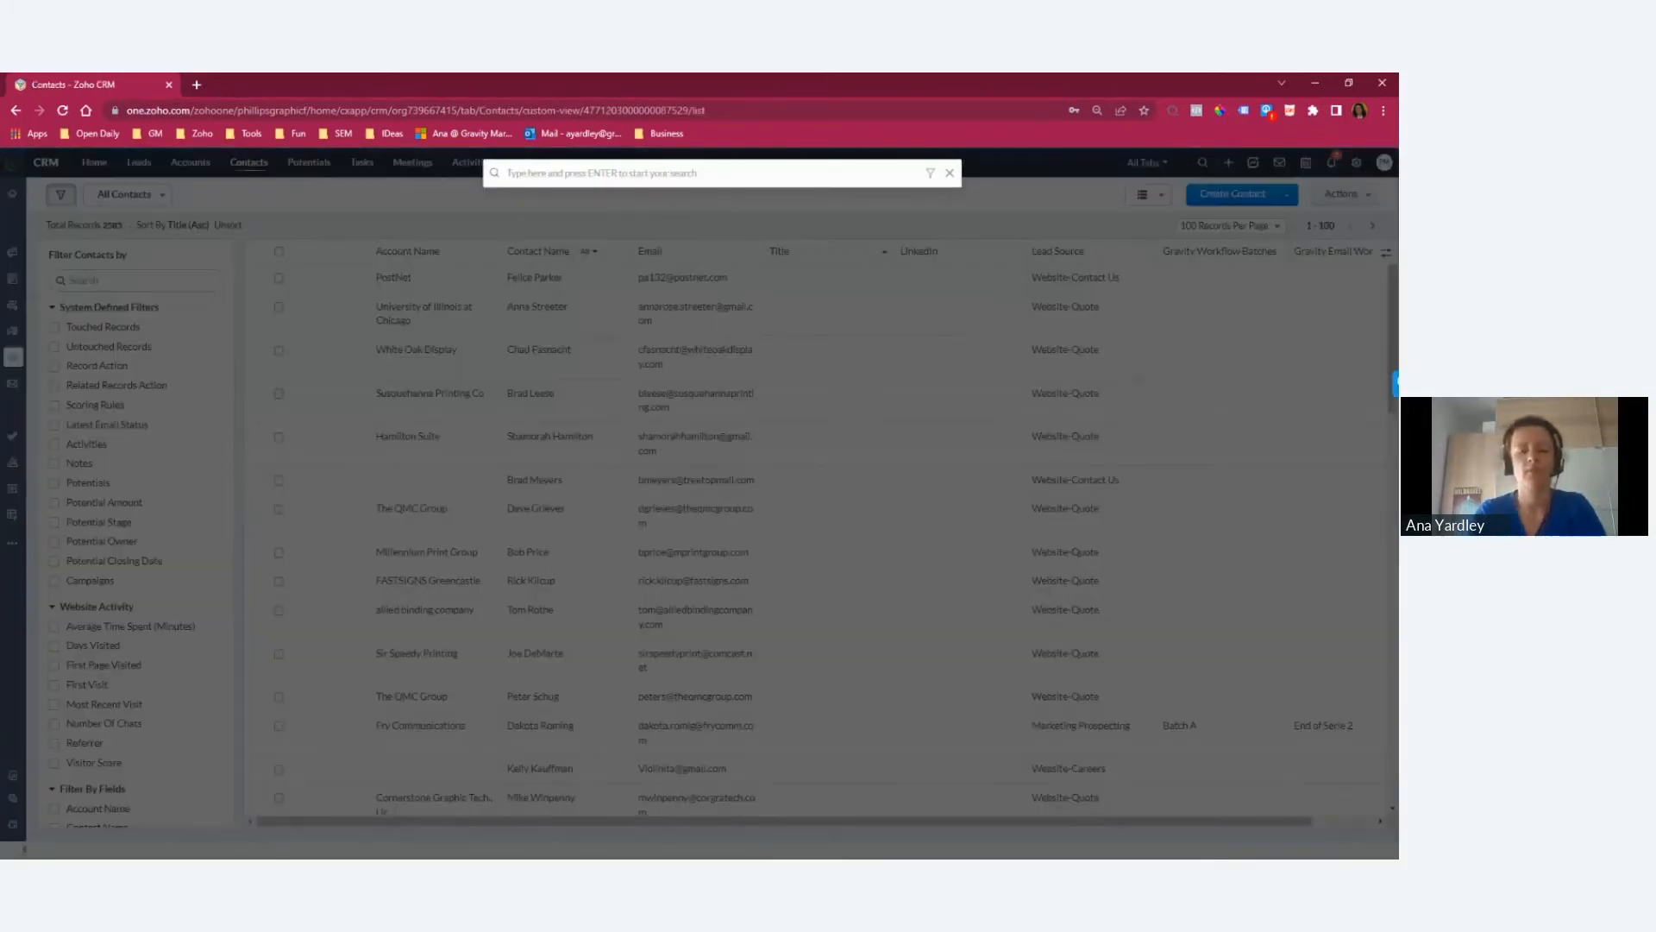
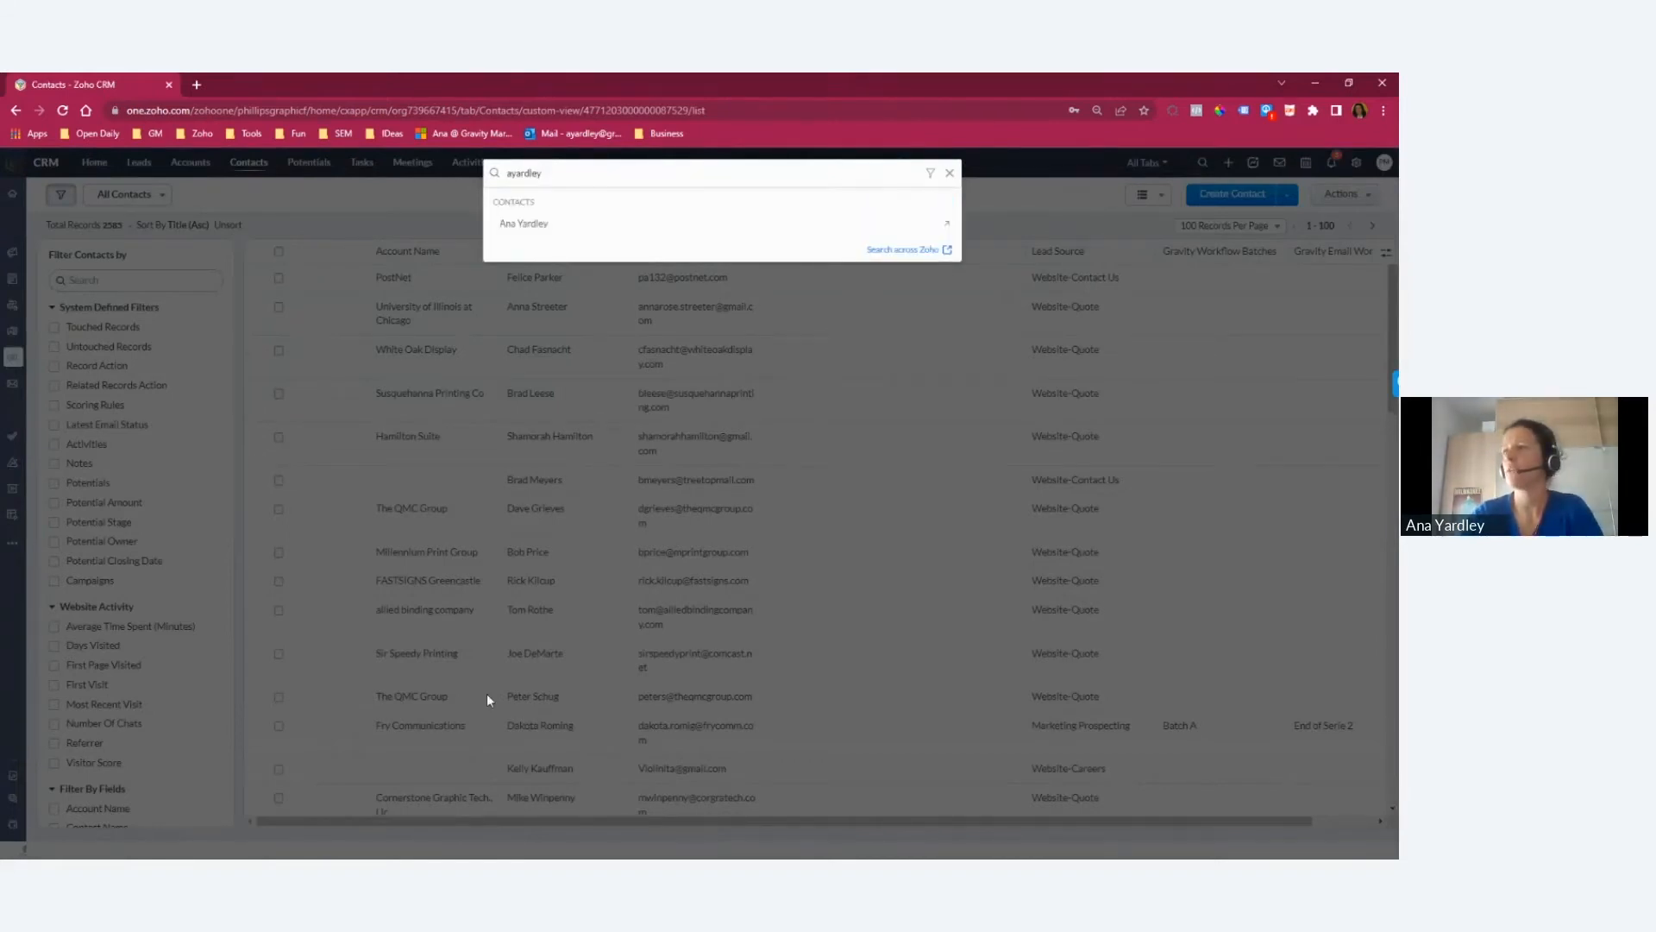
click(528, 223)
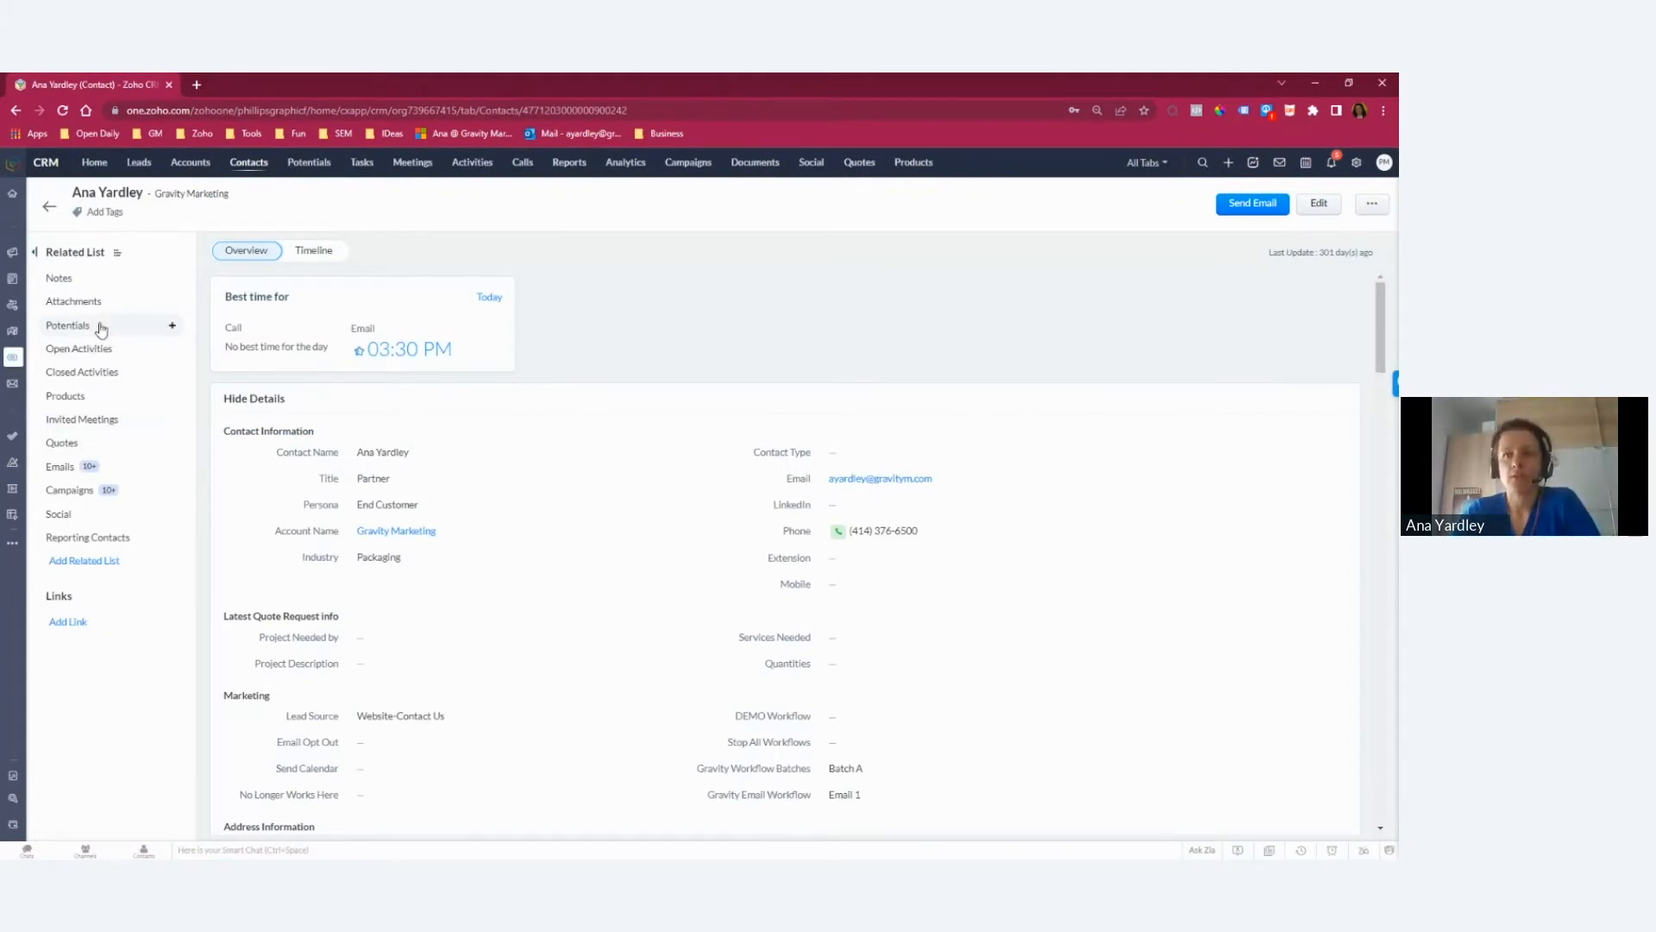
Step: Create a potential named test from the contact's record, with closing date May 12, 2022, and save it
click(171, 327)
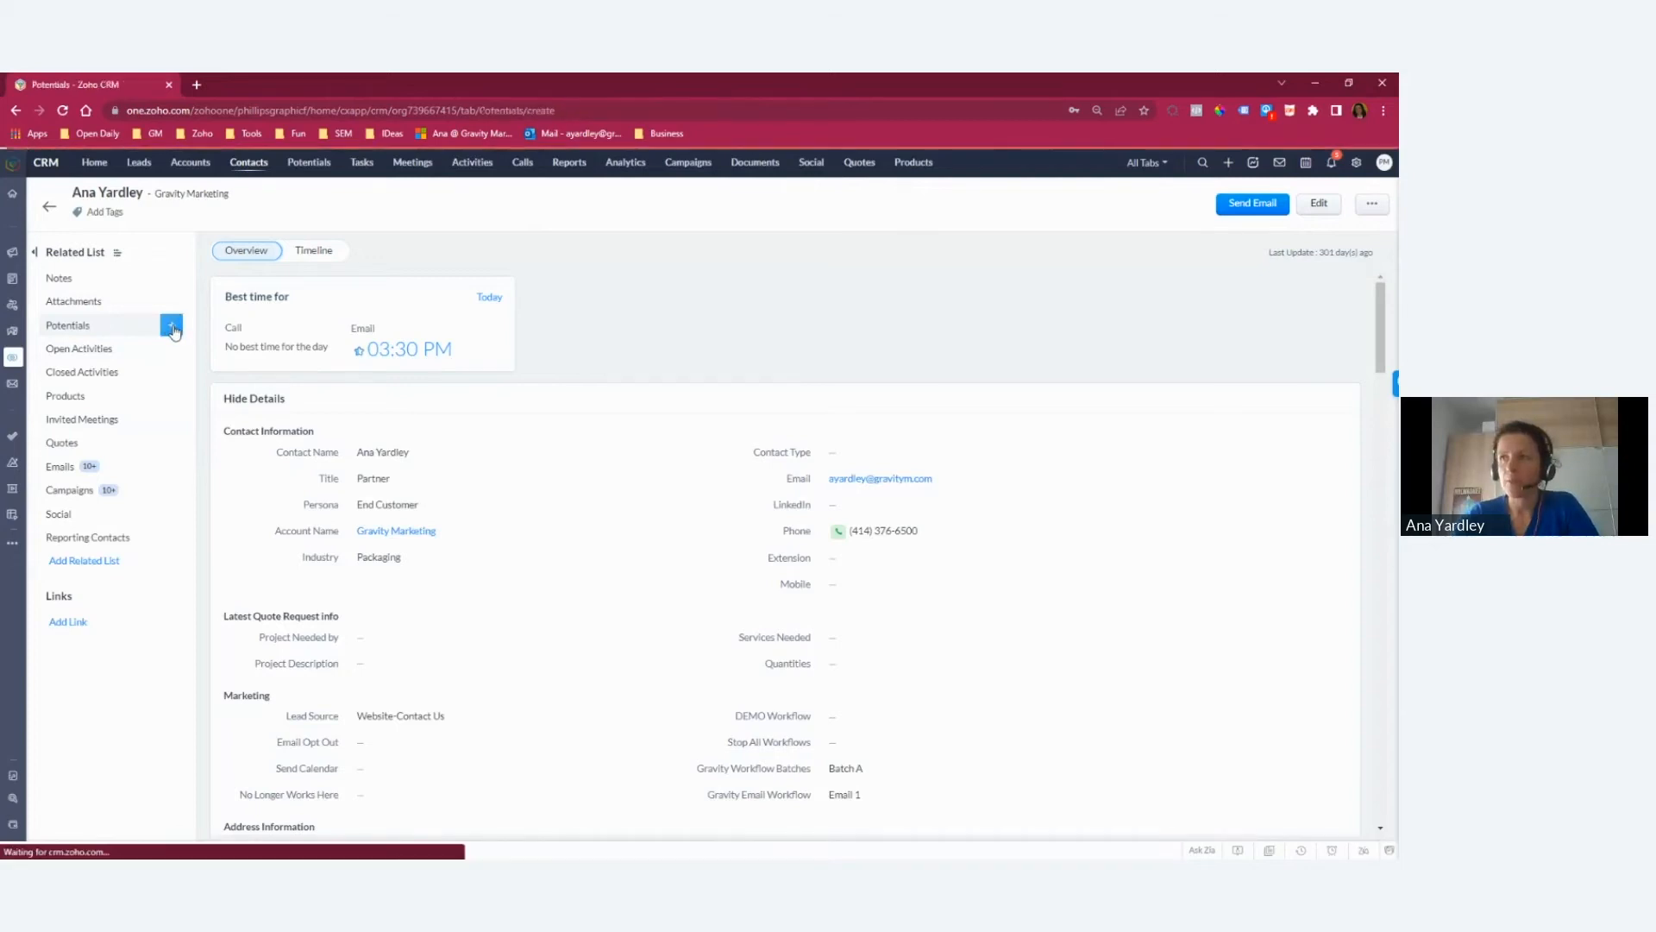
click(253, 328)
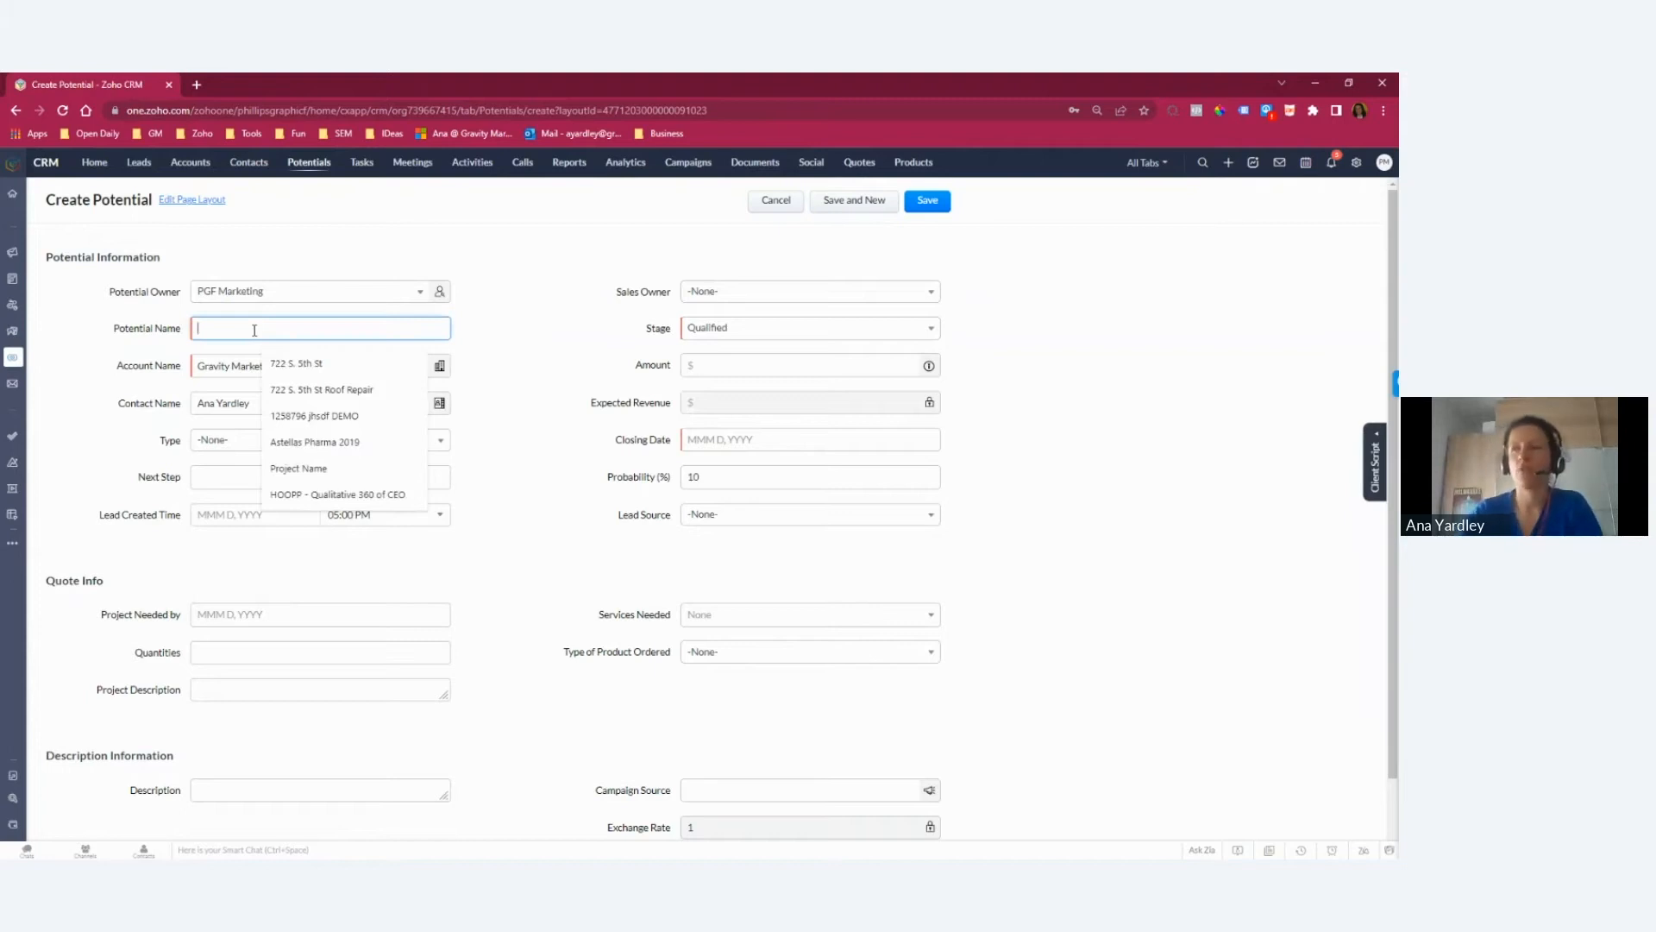
text(test)
click(514, 346)
click(946, 206)
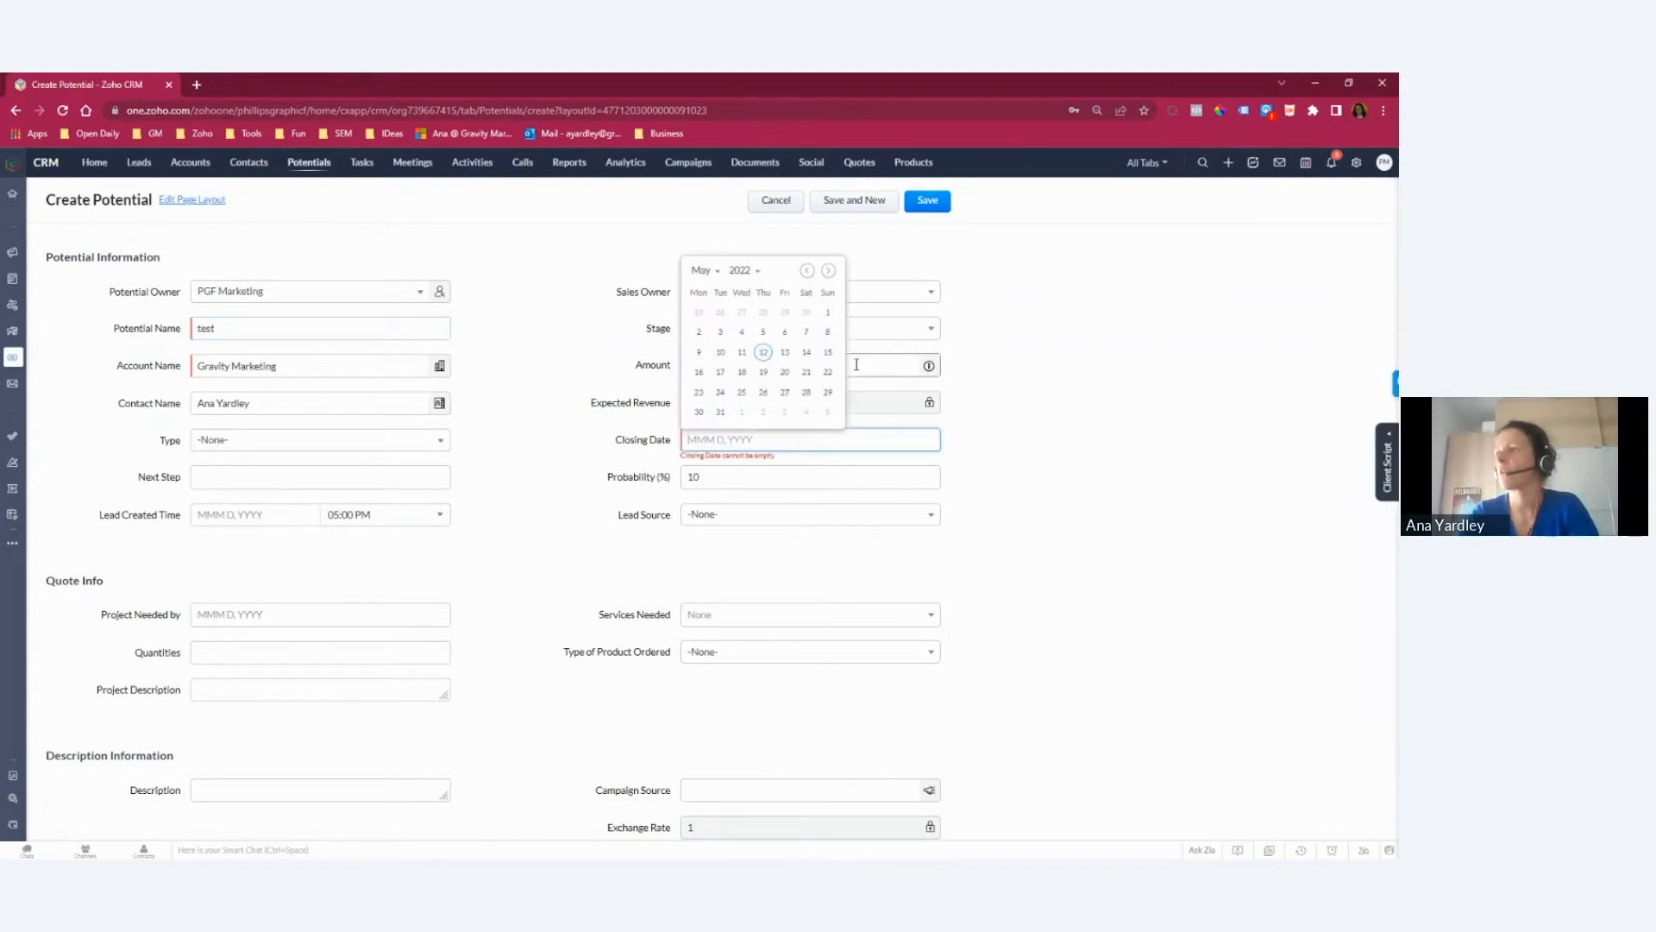
click(763, 354)
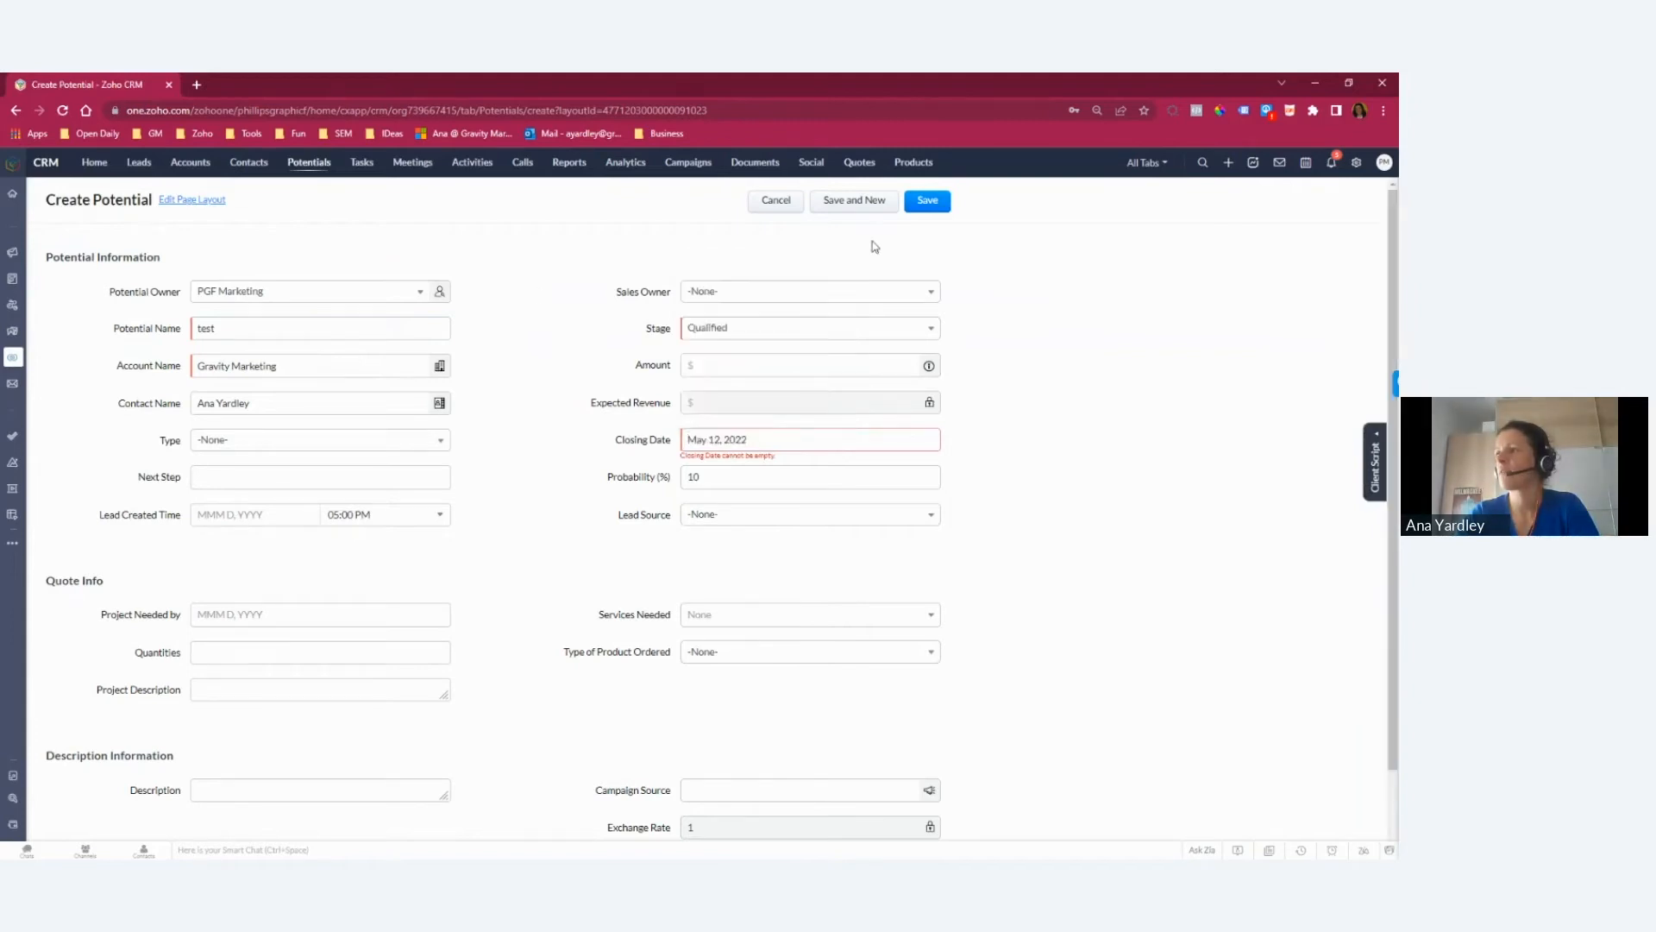
click(924, 207)
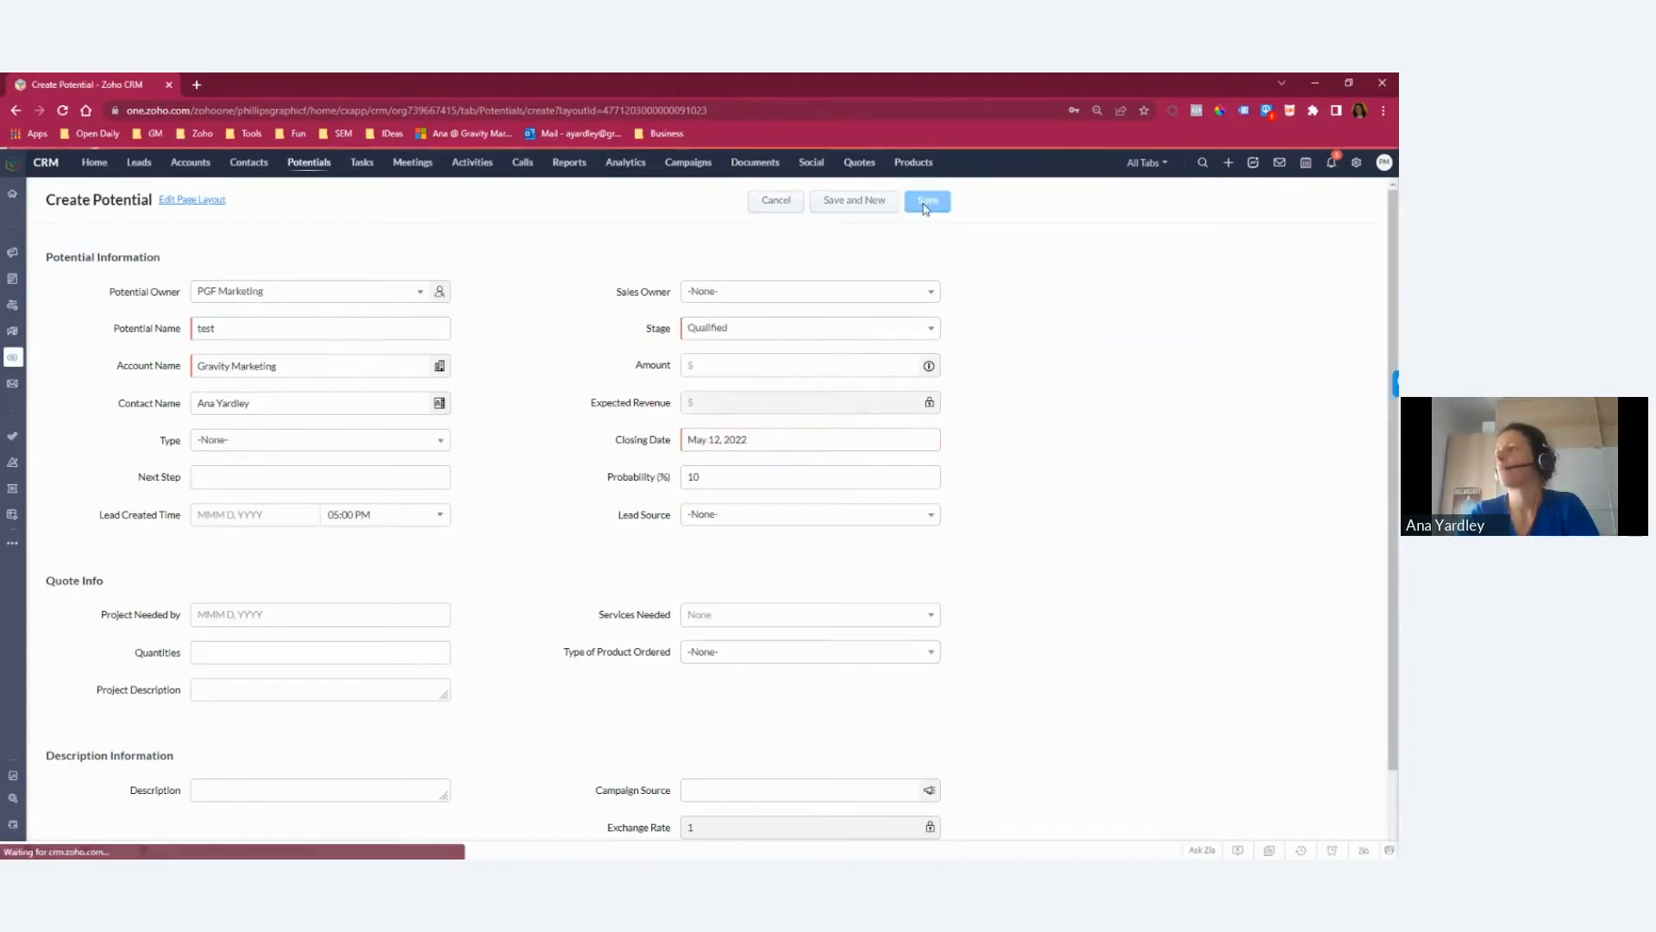
Step: Open the test potential from the contact's related potentials and move it to the Needs Analysis Meeting stage
scroll(989, 338, down, 5)
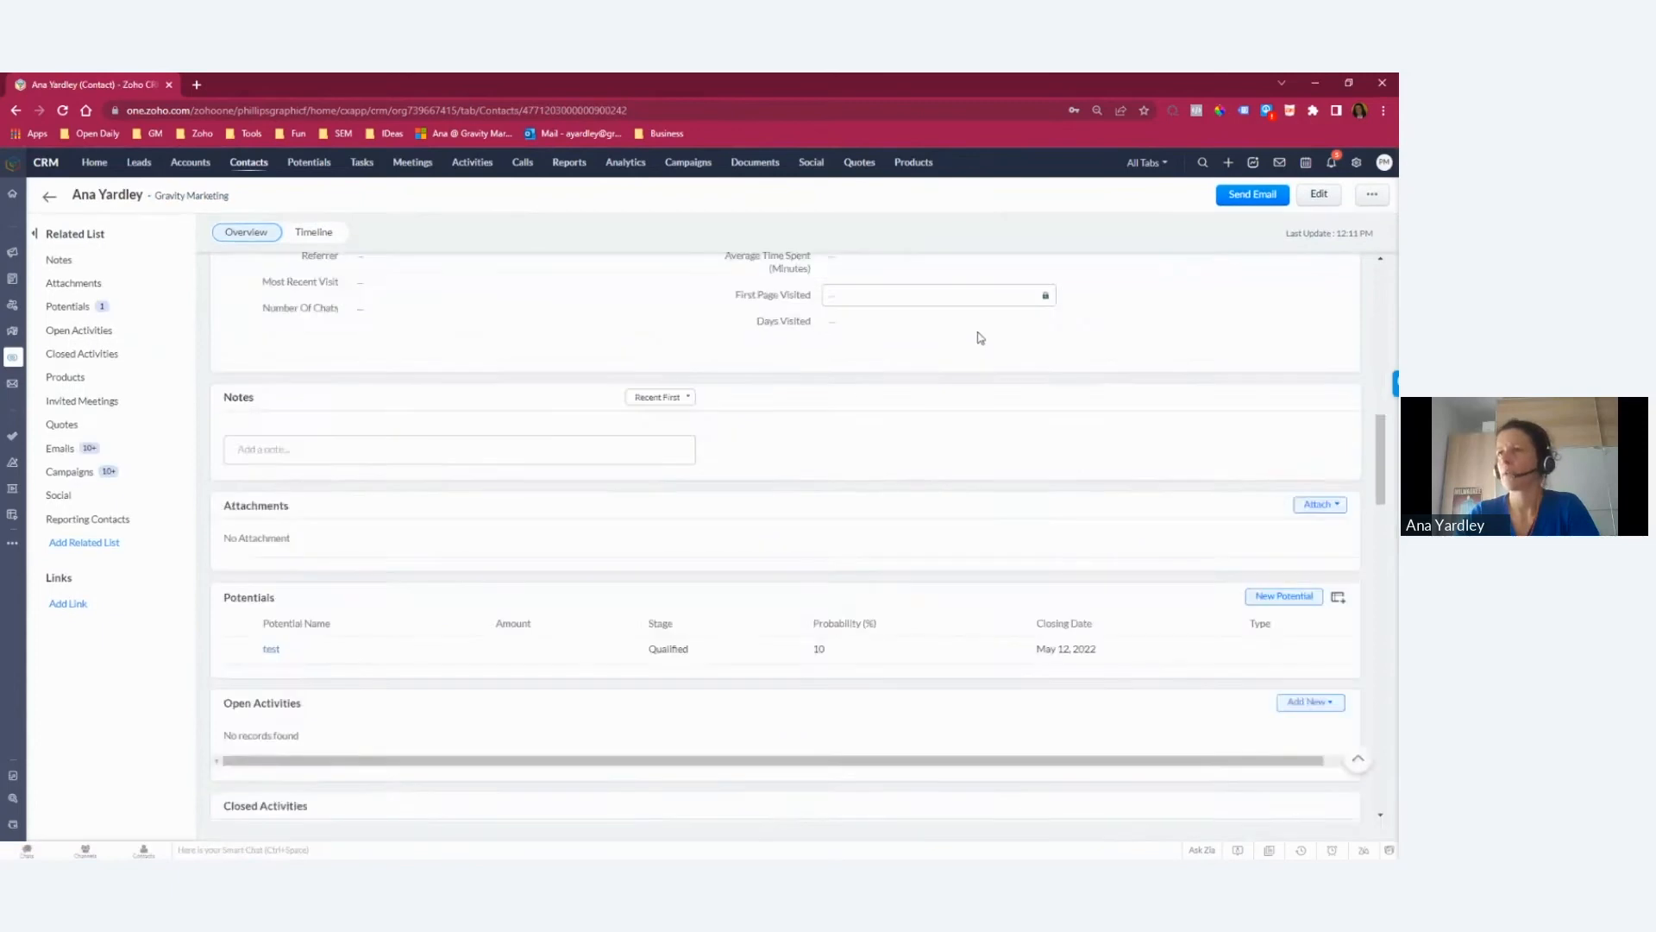
click(69, 308)
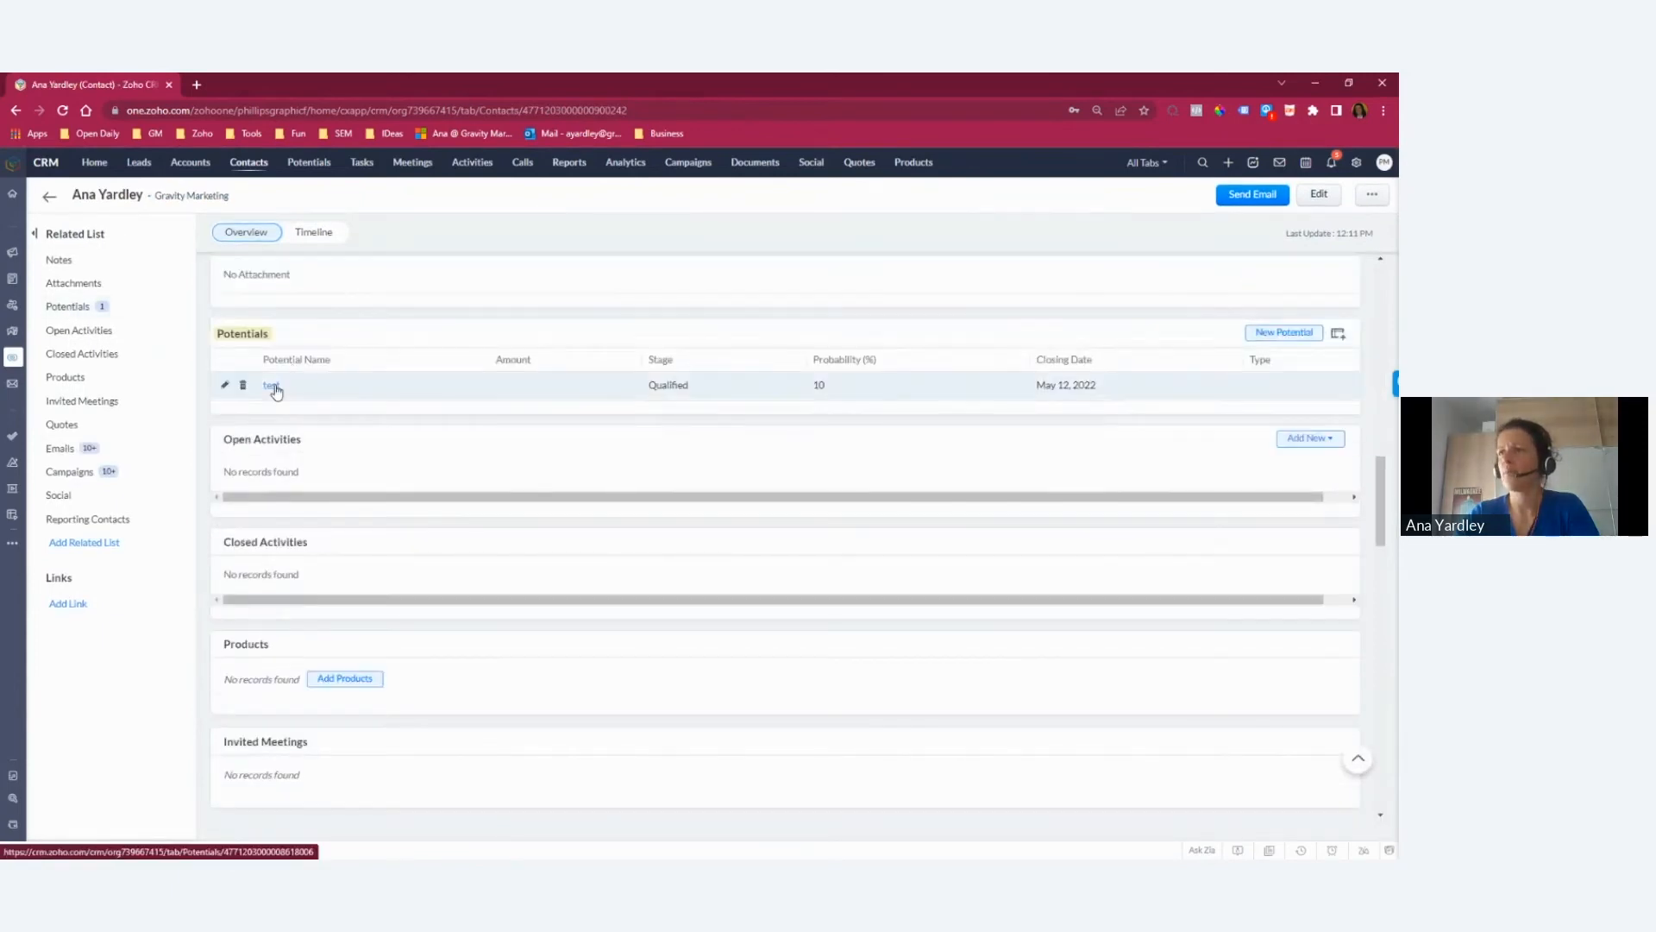
click(272, 386)
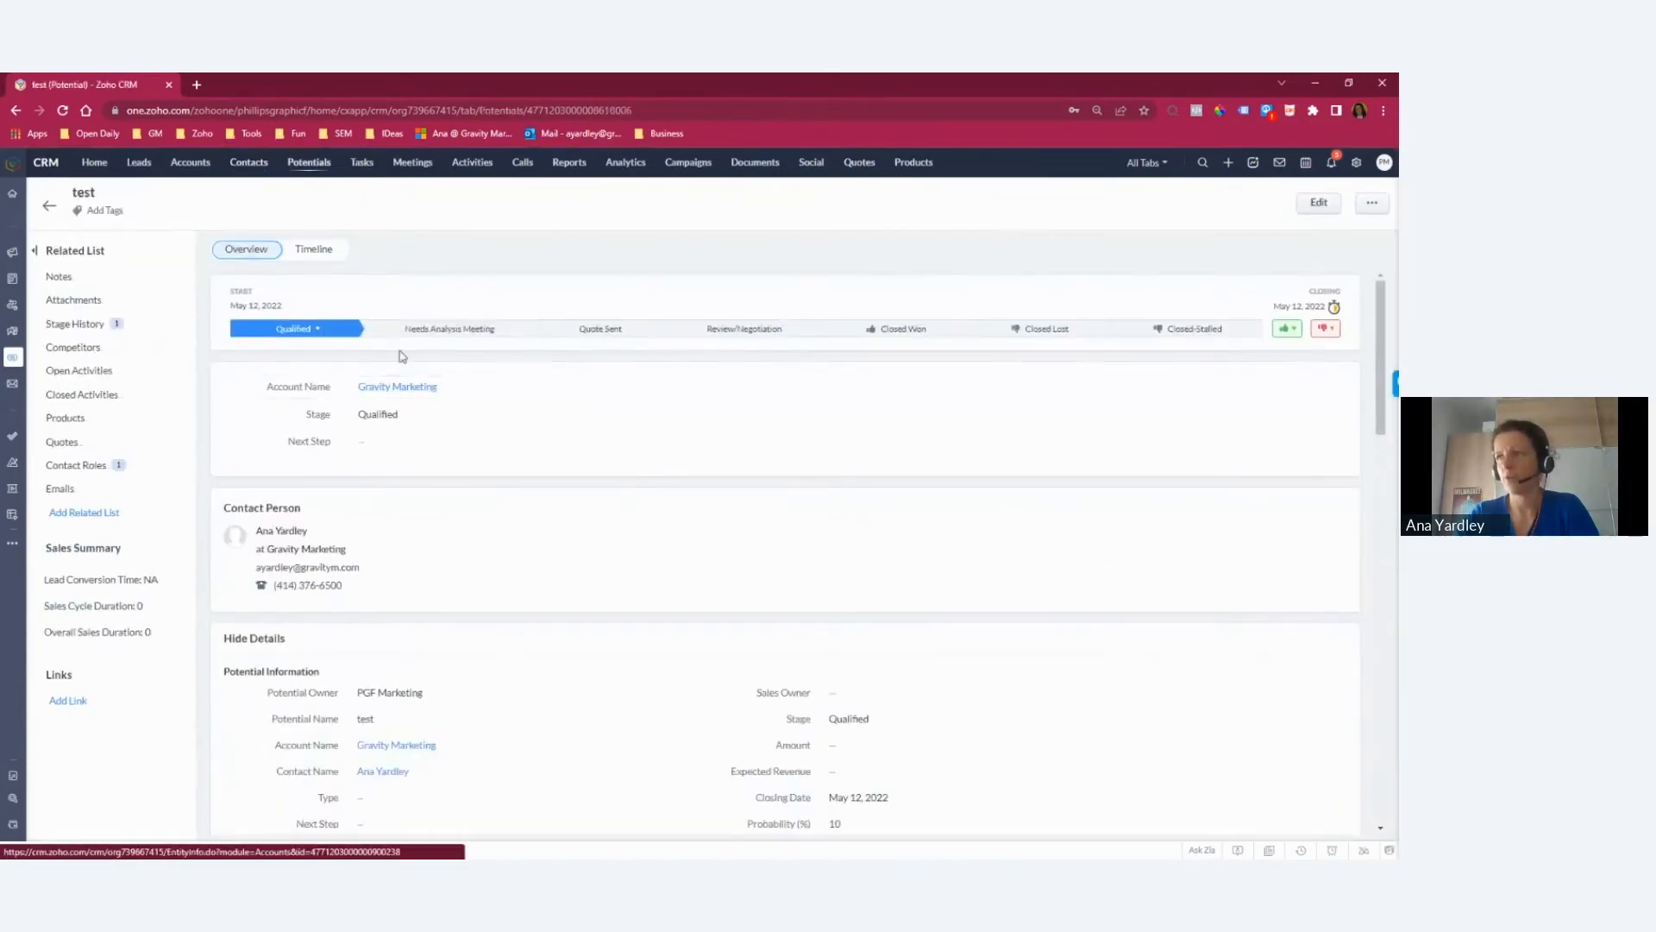
click(446, 336)
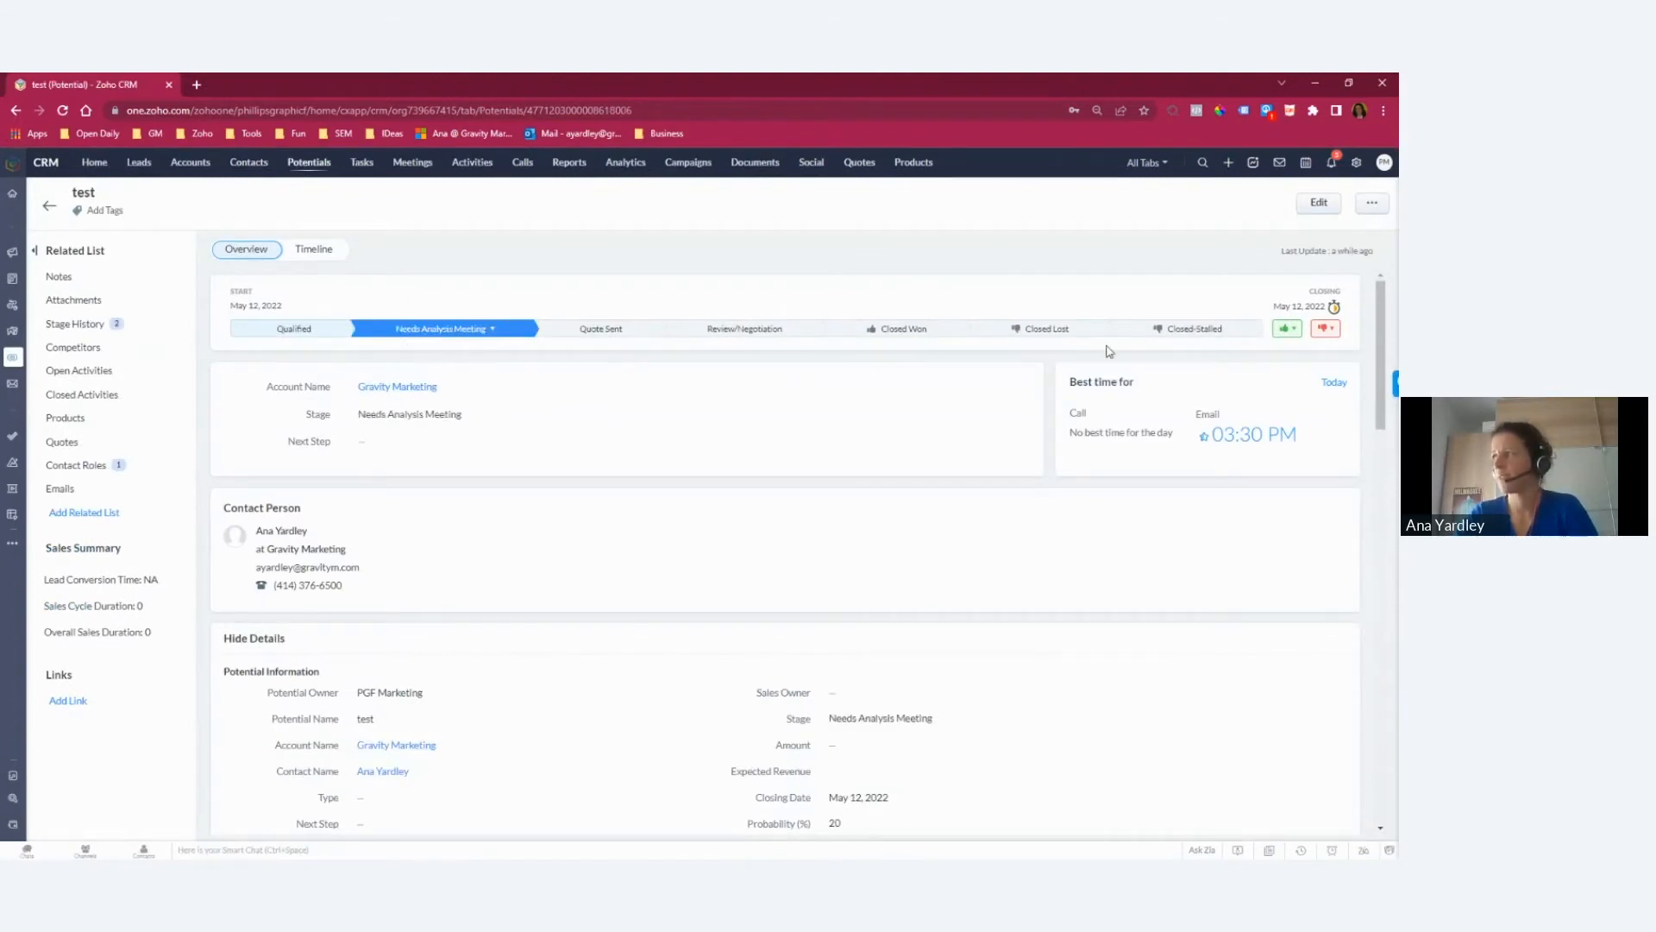
Step: Try to move the test potential to the Closed-Stalled stage and cancel the details verification
click(1205, 332)
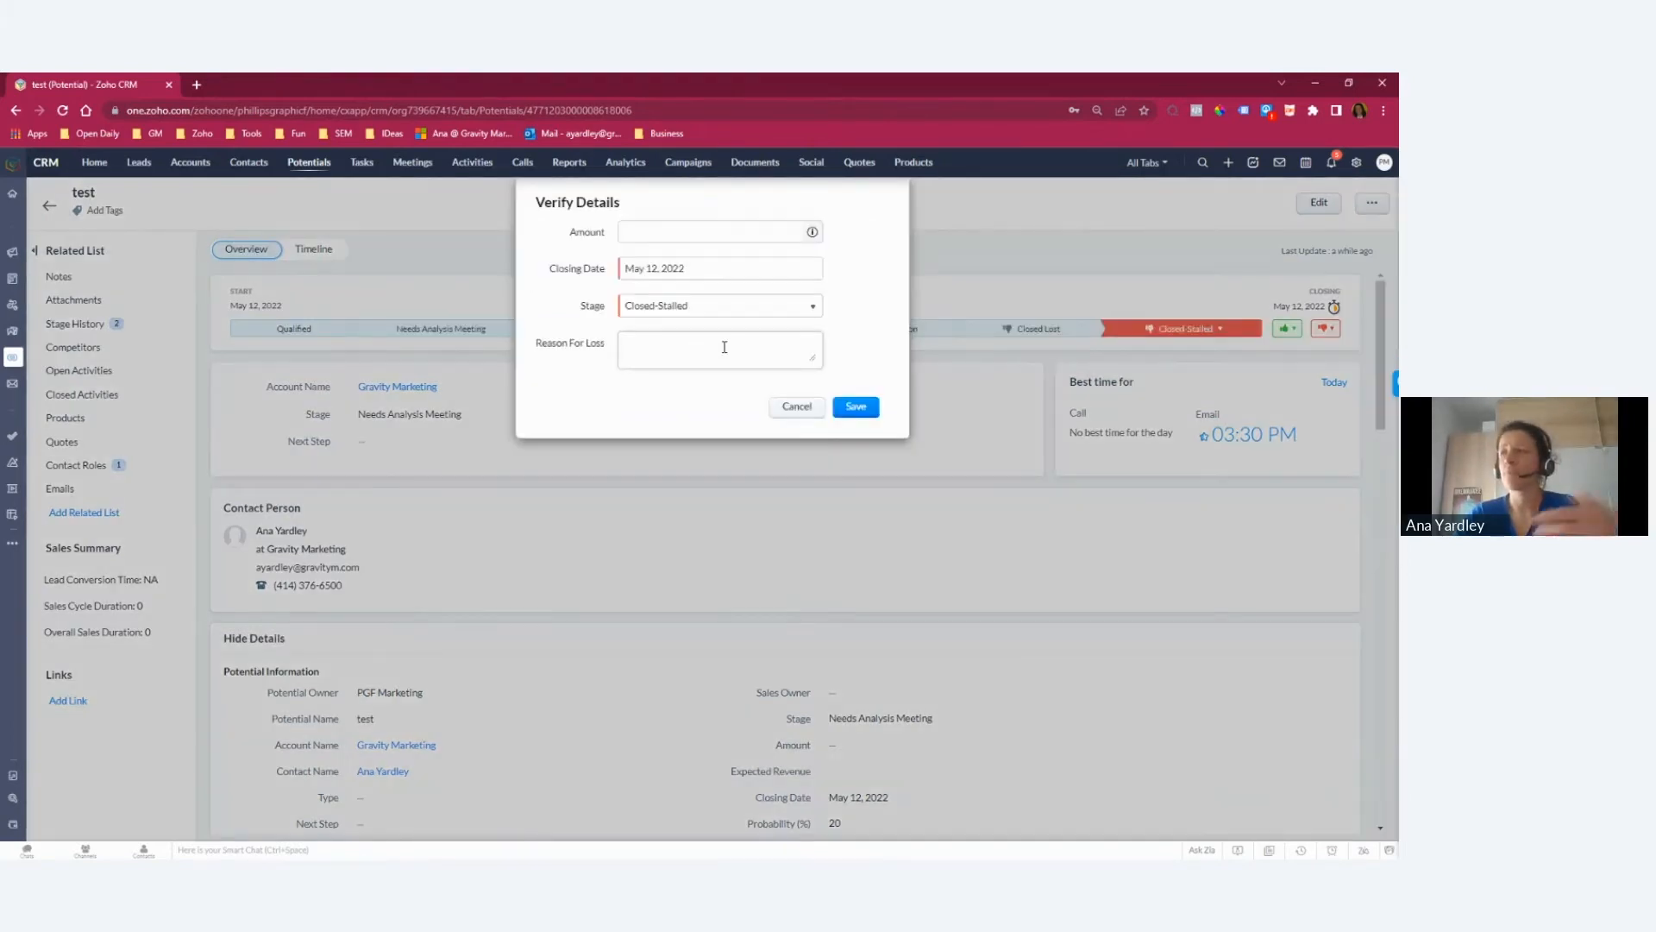
click(796, 407)
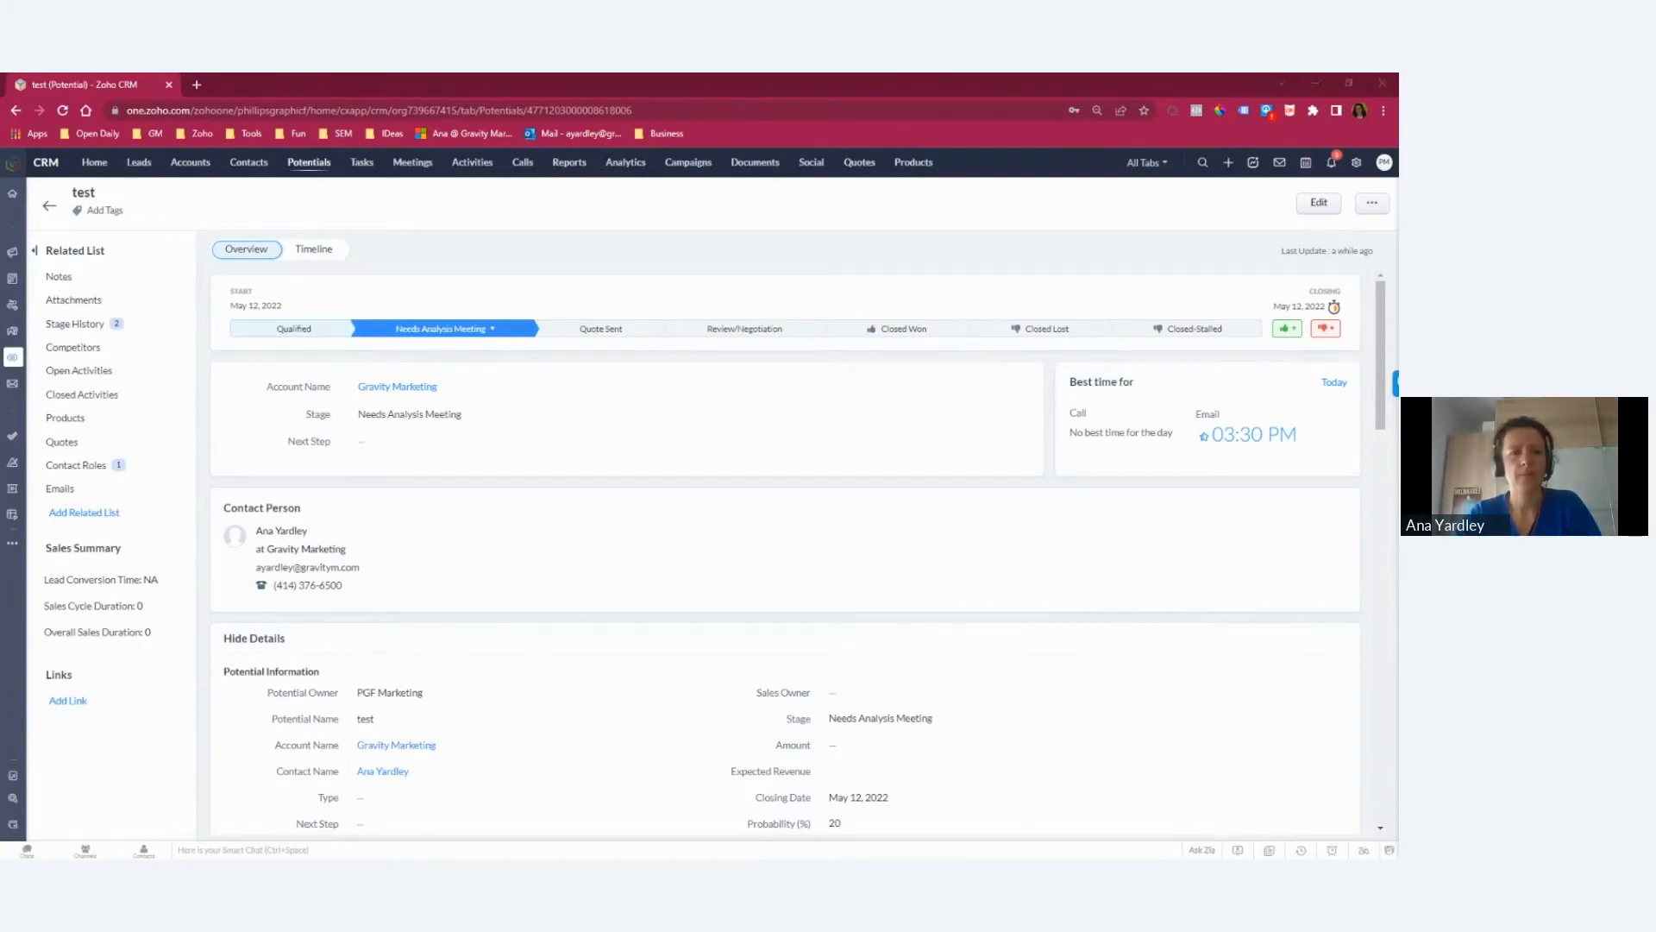
Step: Switch to the presentation slide "1. Manage Contacts in One Place" and select the Individuals box under Companies
key(alt+Tab)
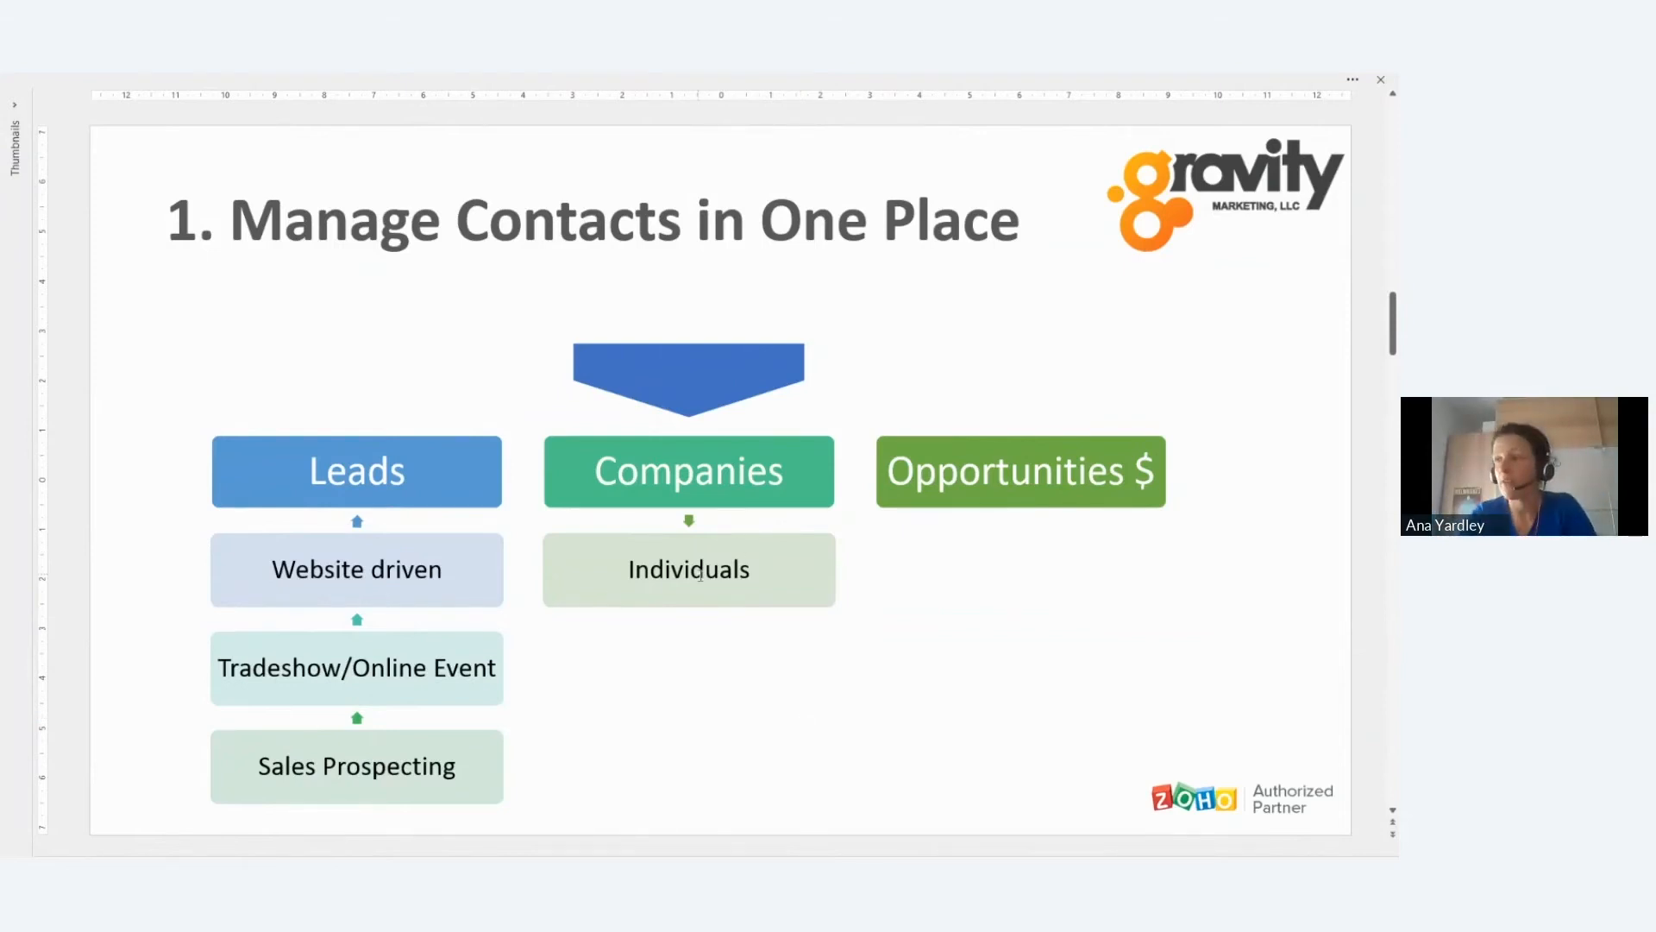
click(788, 578)
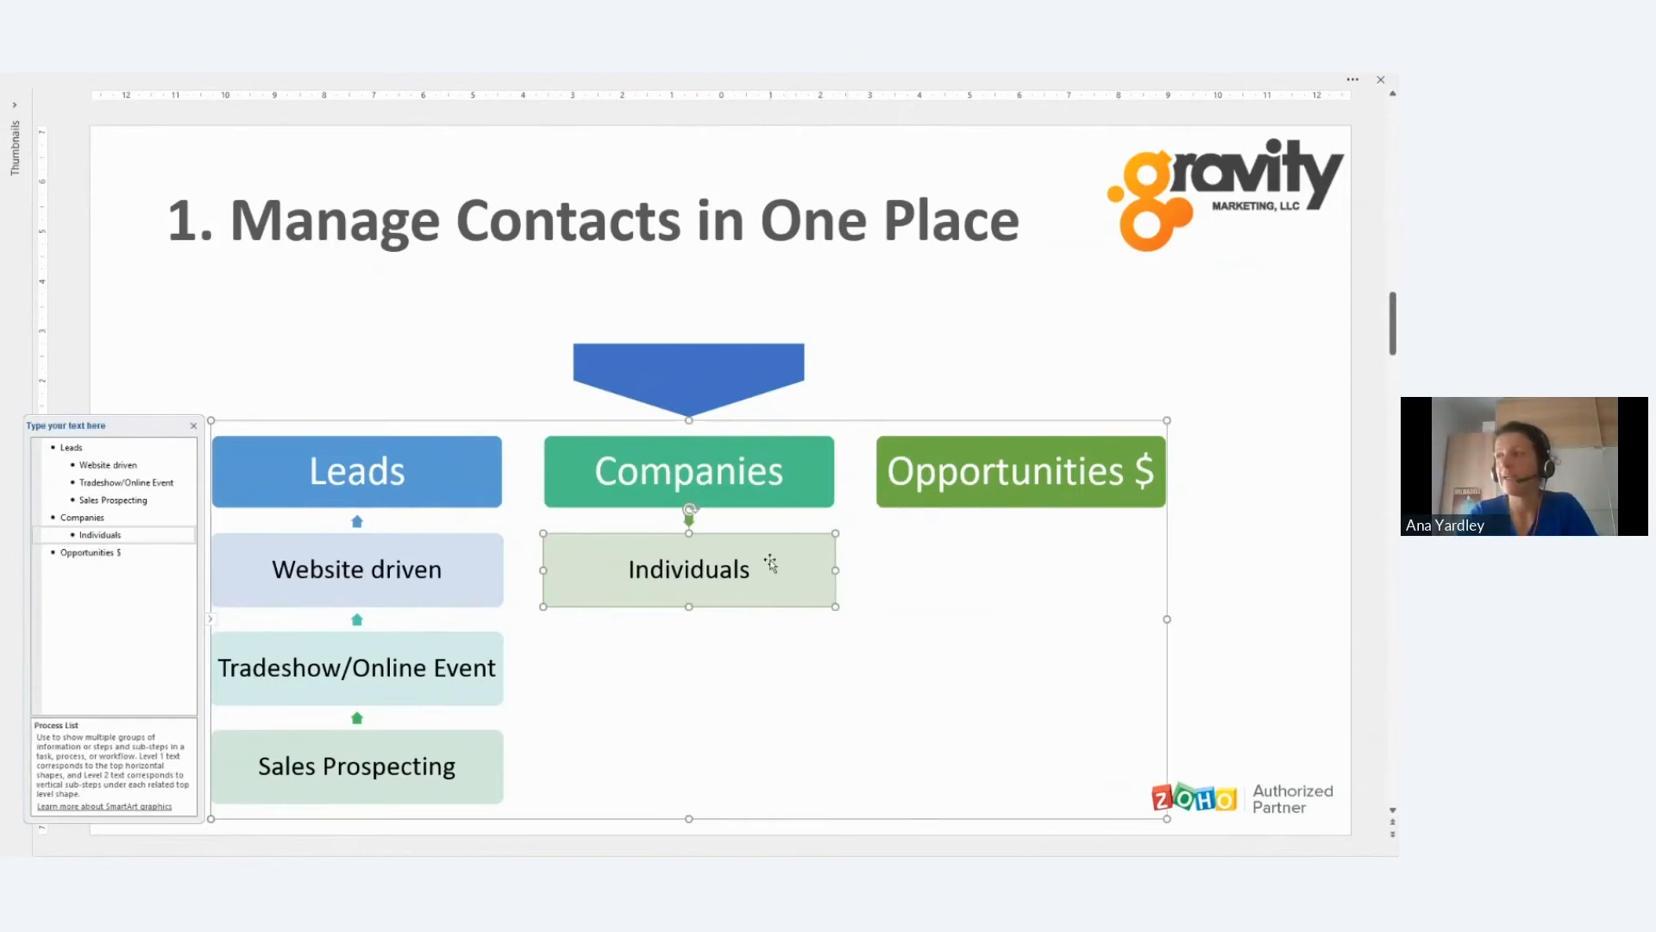
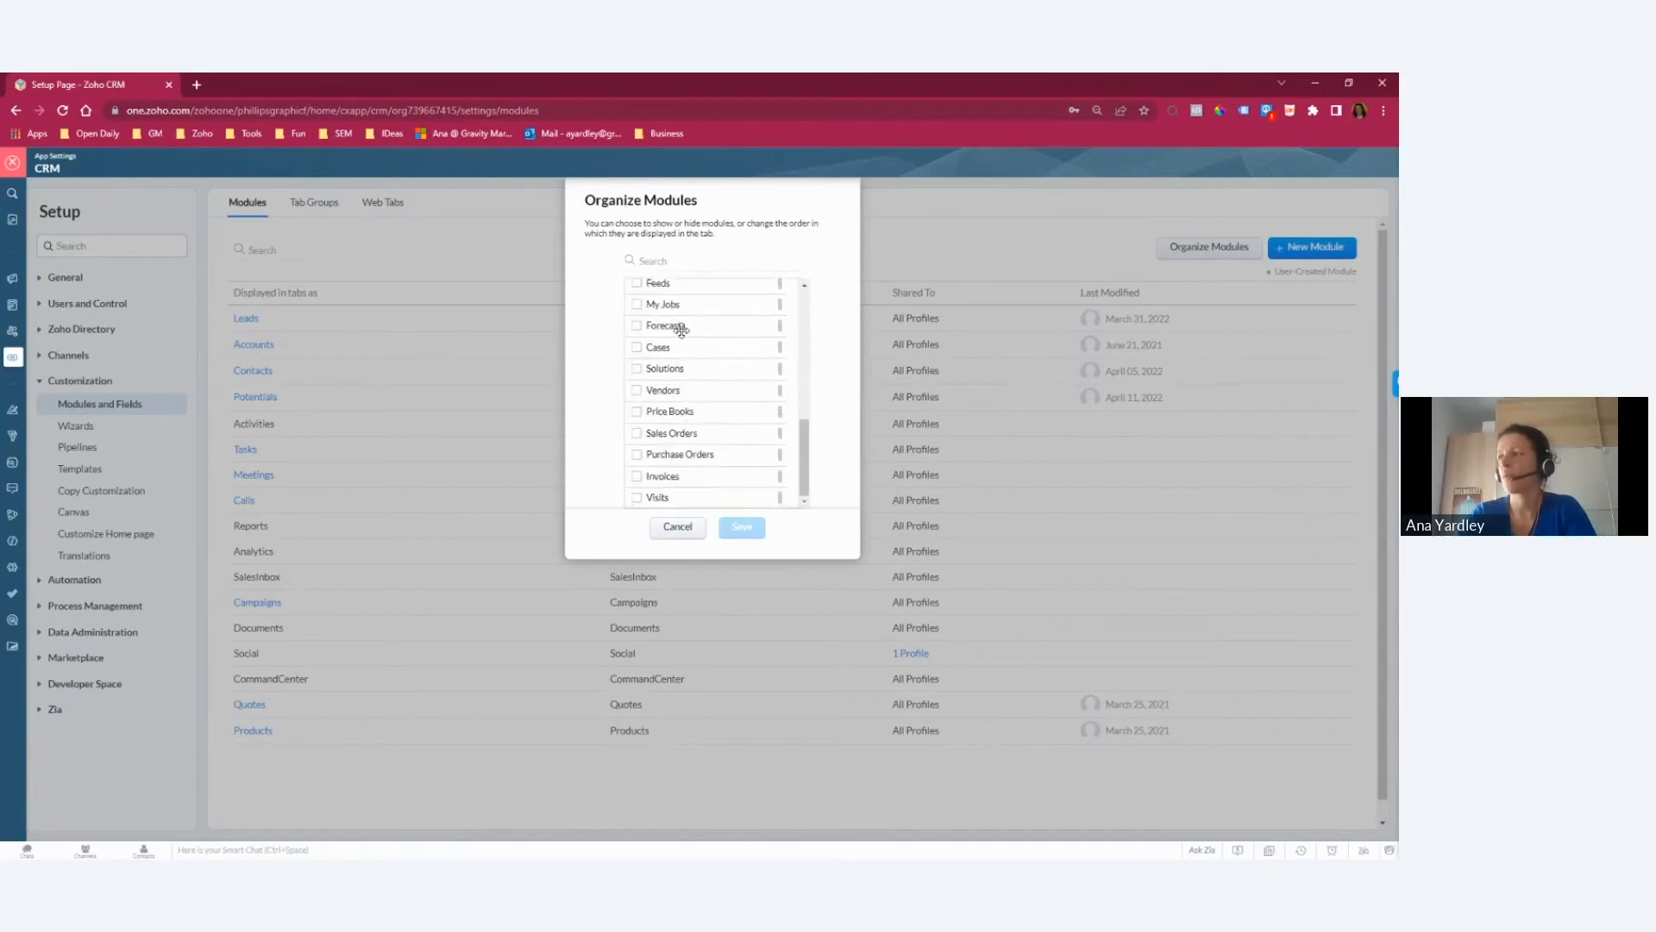
Step: Examine the list of modules that can be shown or hidden and the rename form for the Accounts module, leaving both without saving
scroll(635, 423, up, 5)
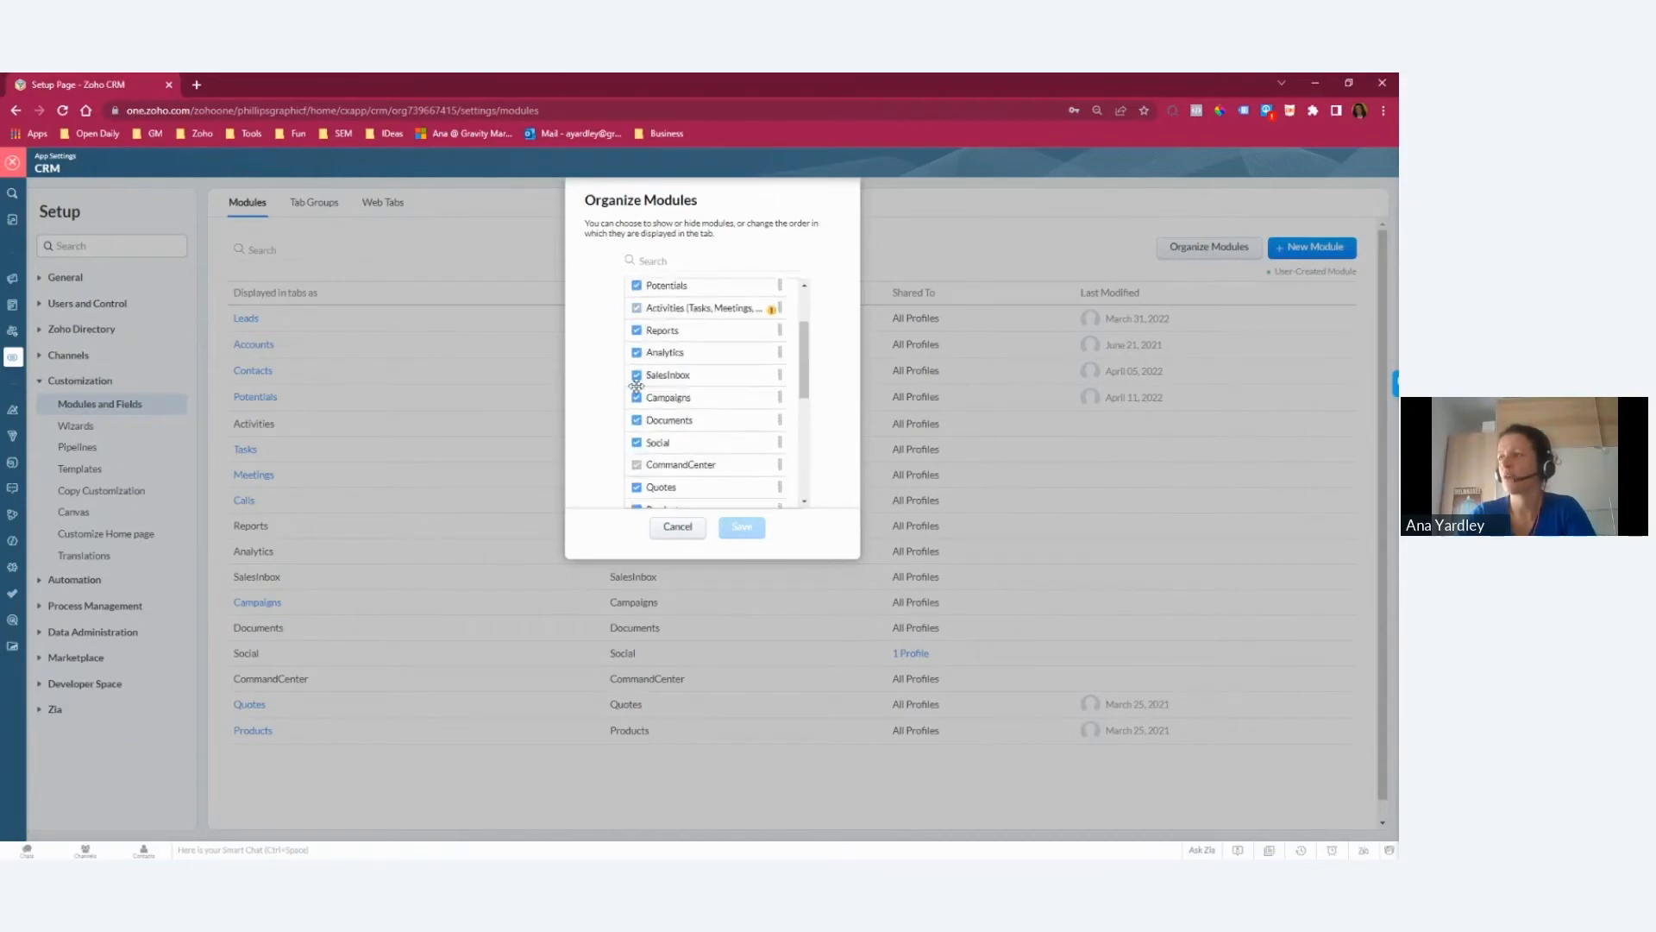
click(678, 527)
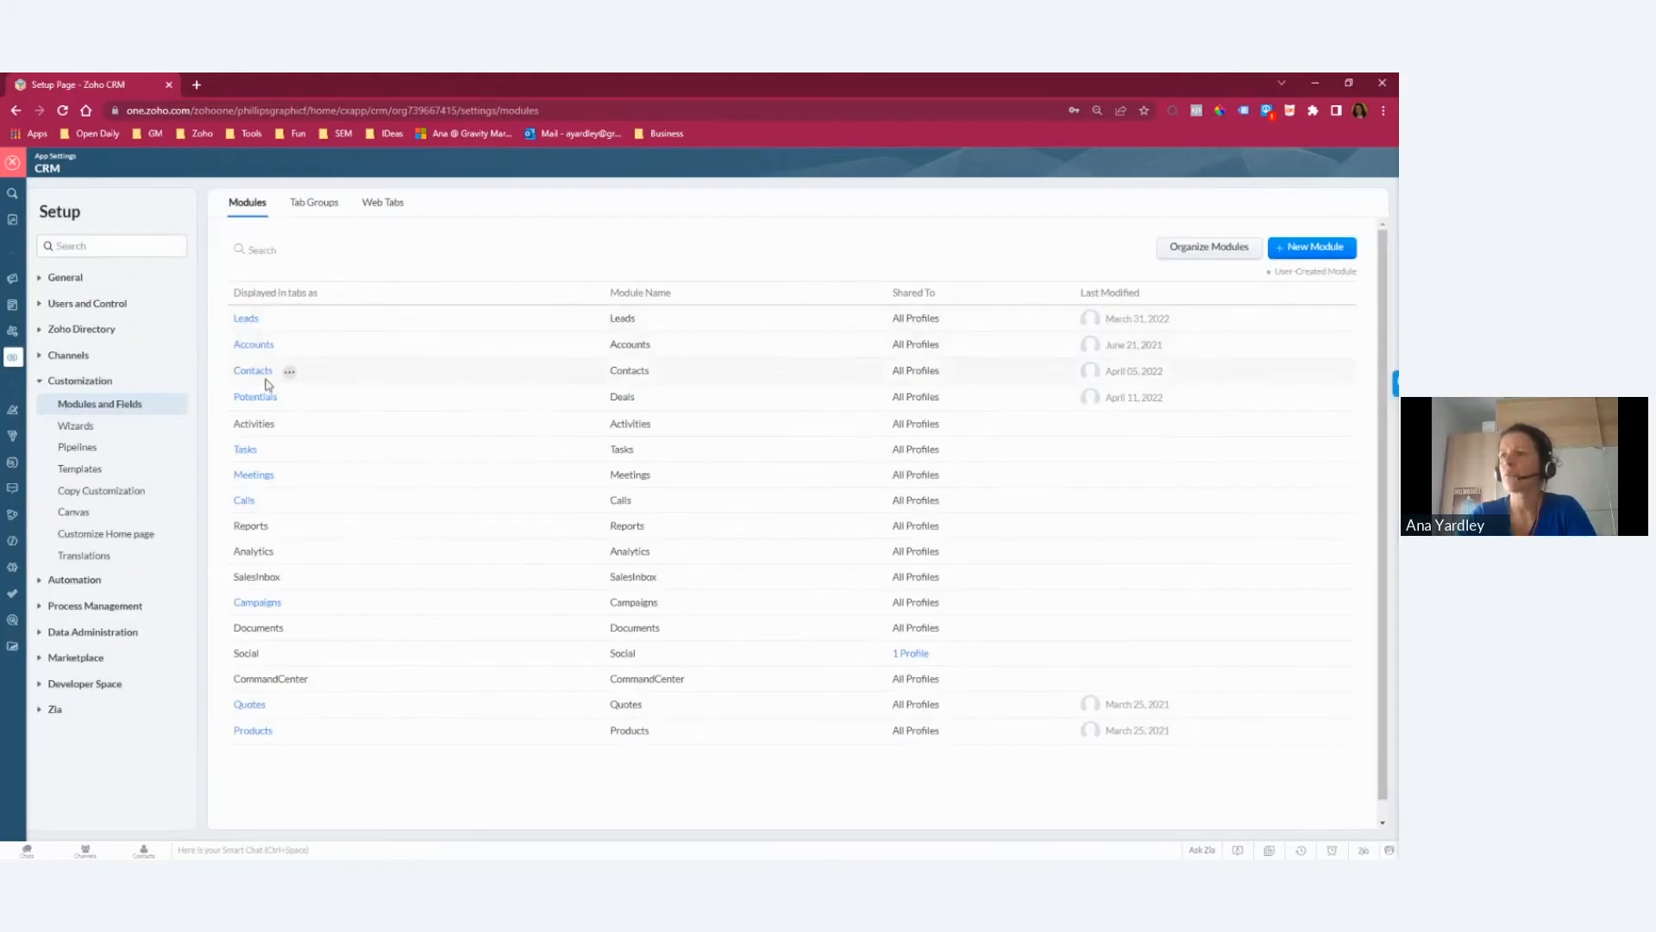
click(291, 345)
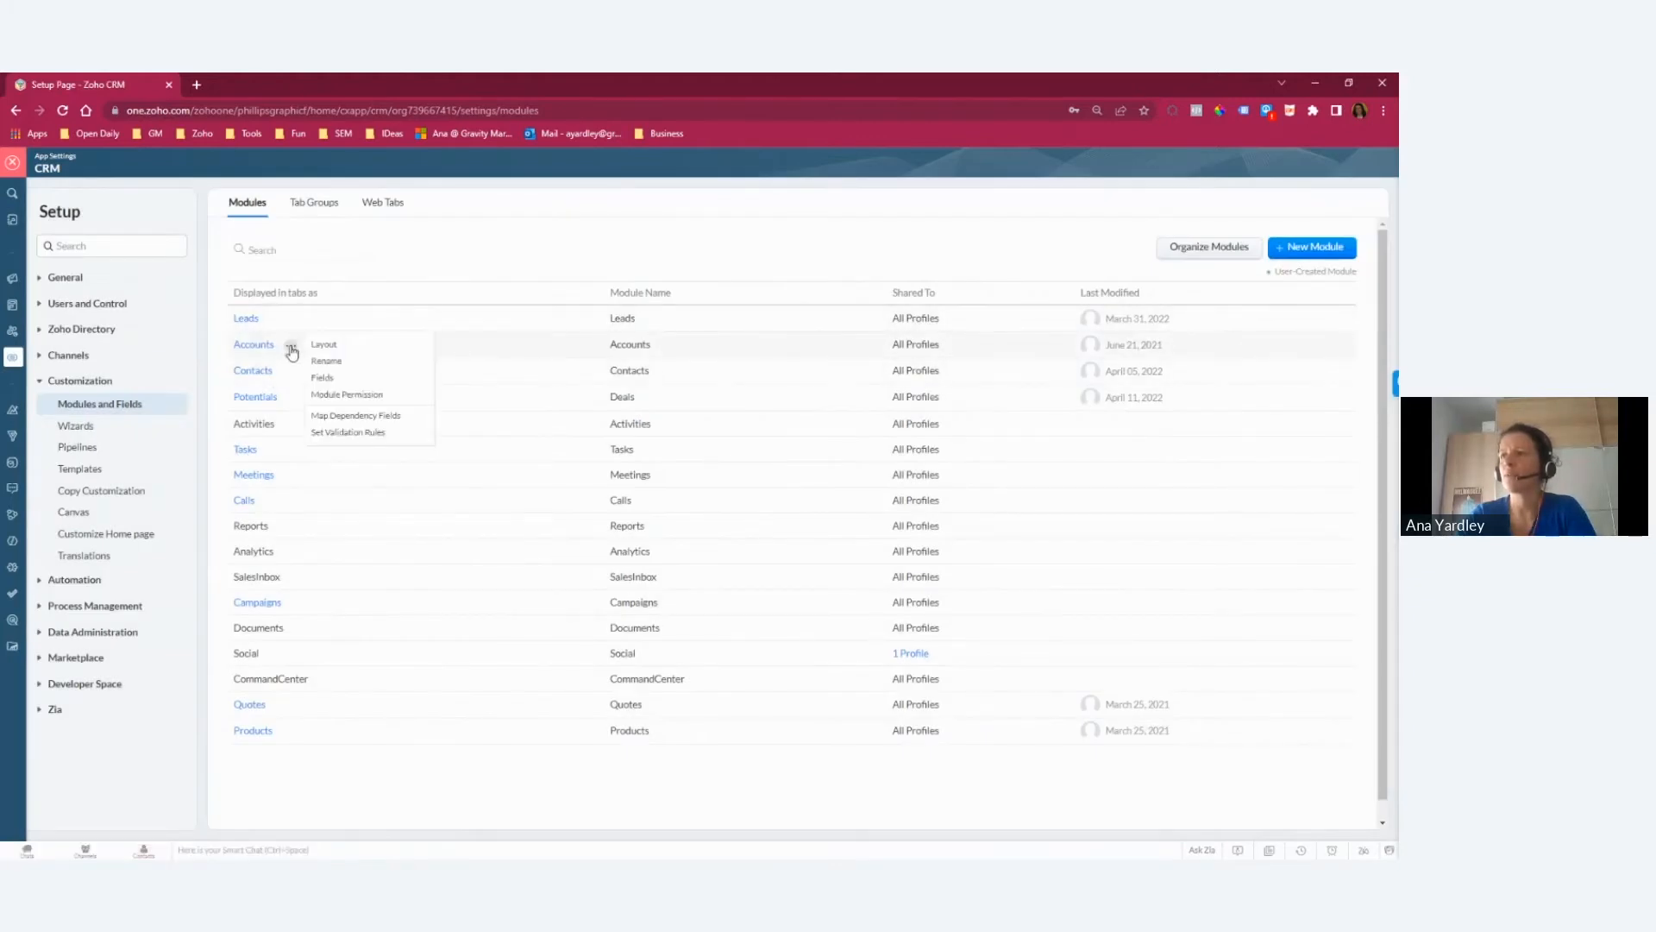
click(340, 363)
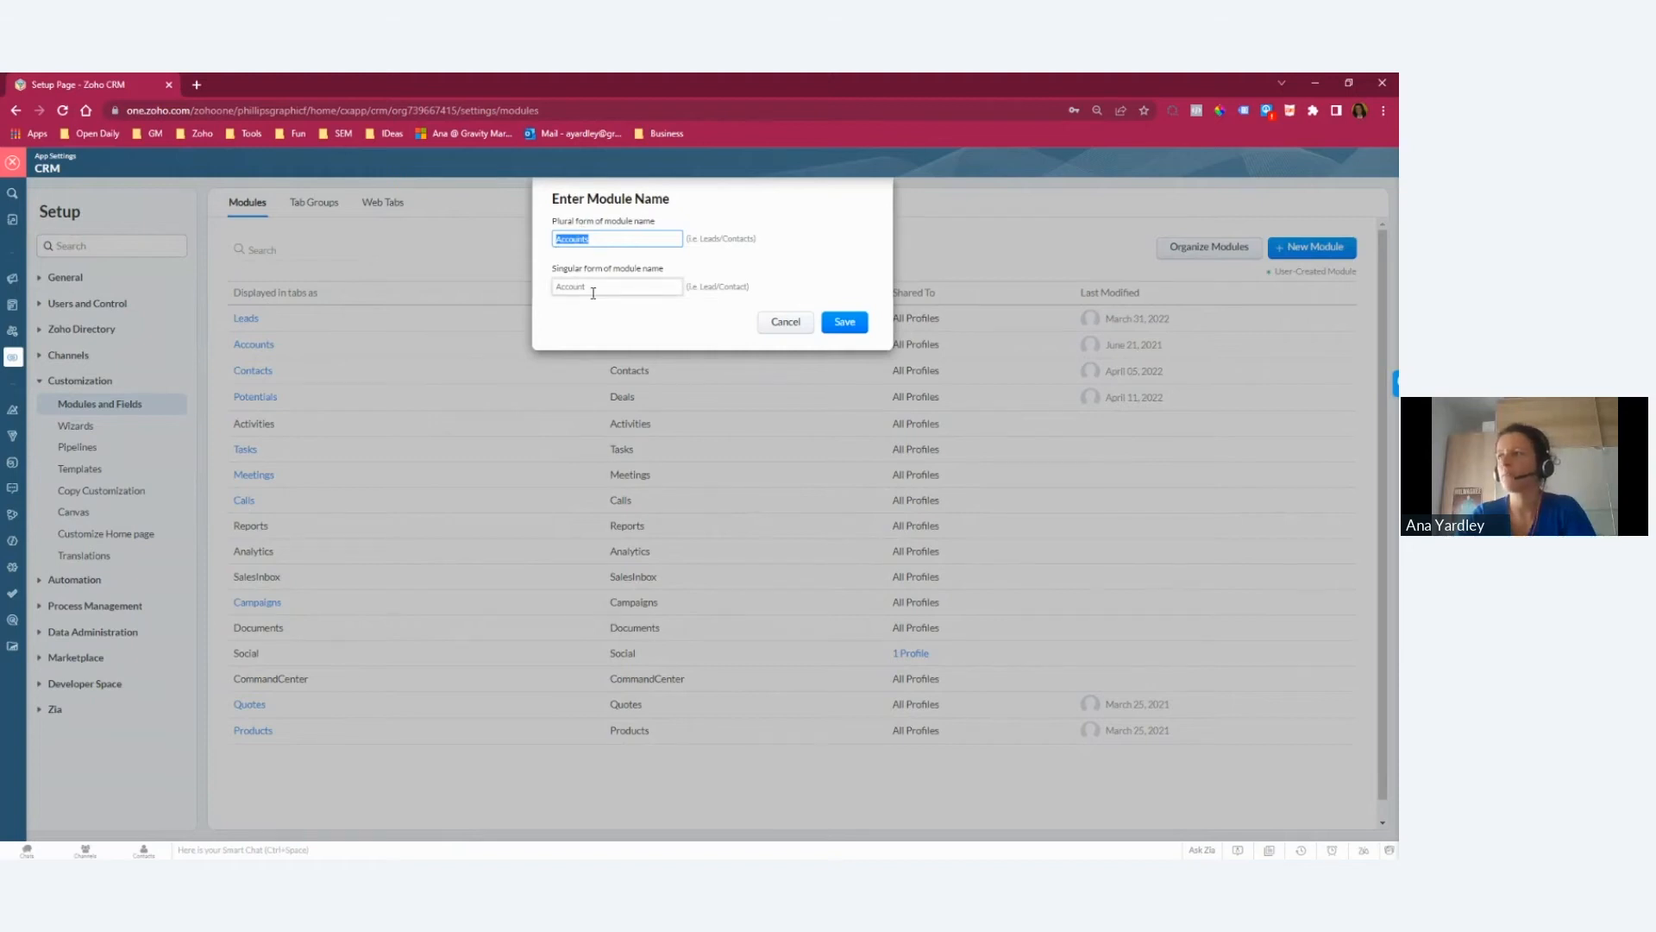
click(779, 324)
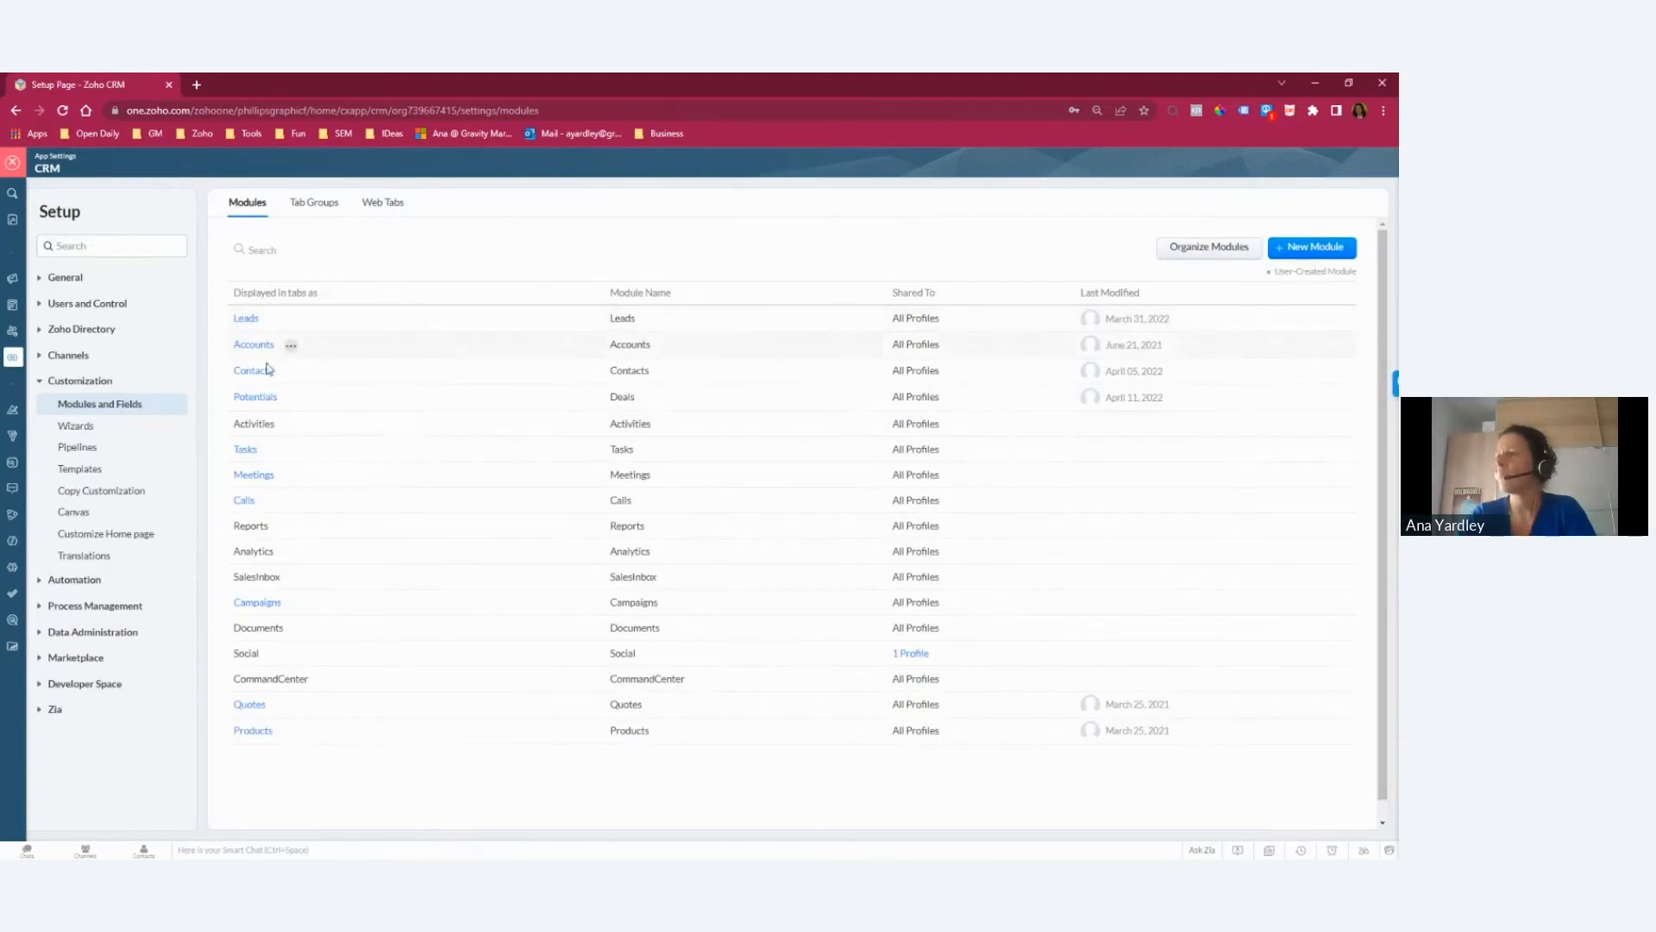
Step: Reorder the modules so that Analytics comes before Reports, and save the arrangement
click(1167, 255)
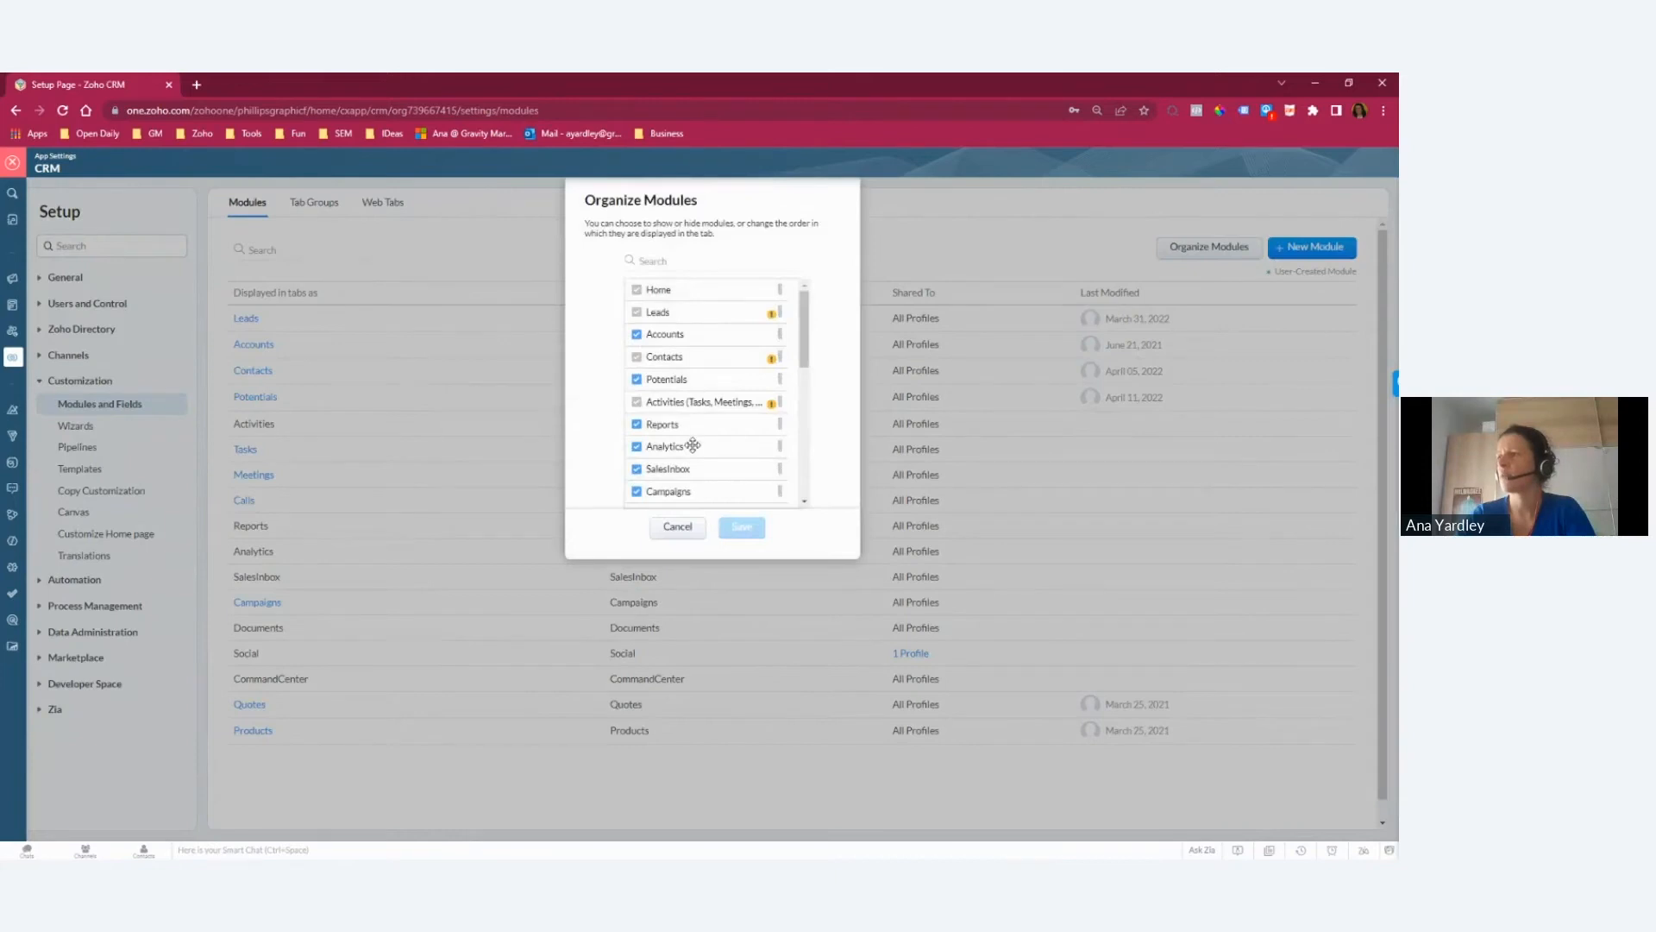
mouse_move(693, 445)
mouse_down()
mouse_move(691, 407)
mouse_move(691, 439)
mouse_move(697, 427)
mouse_up()
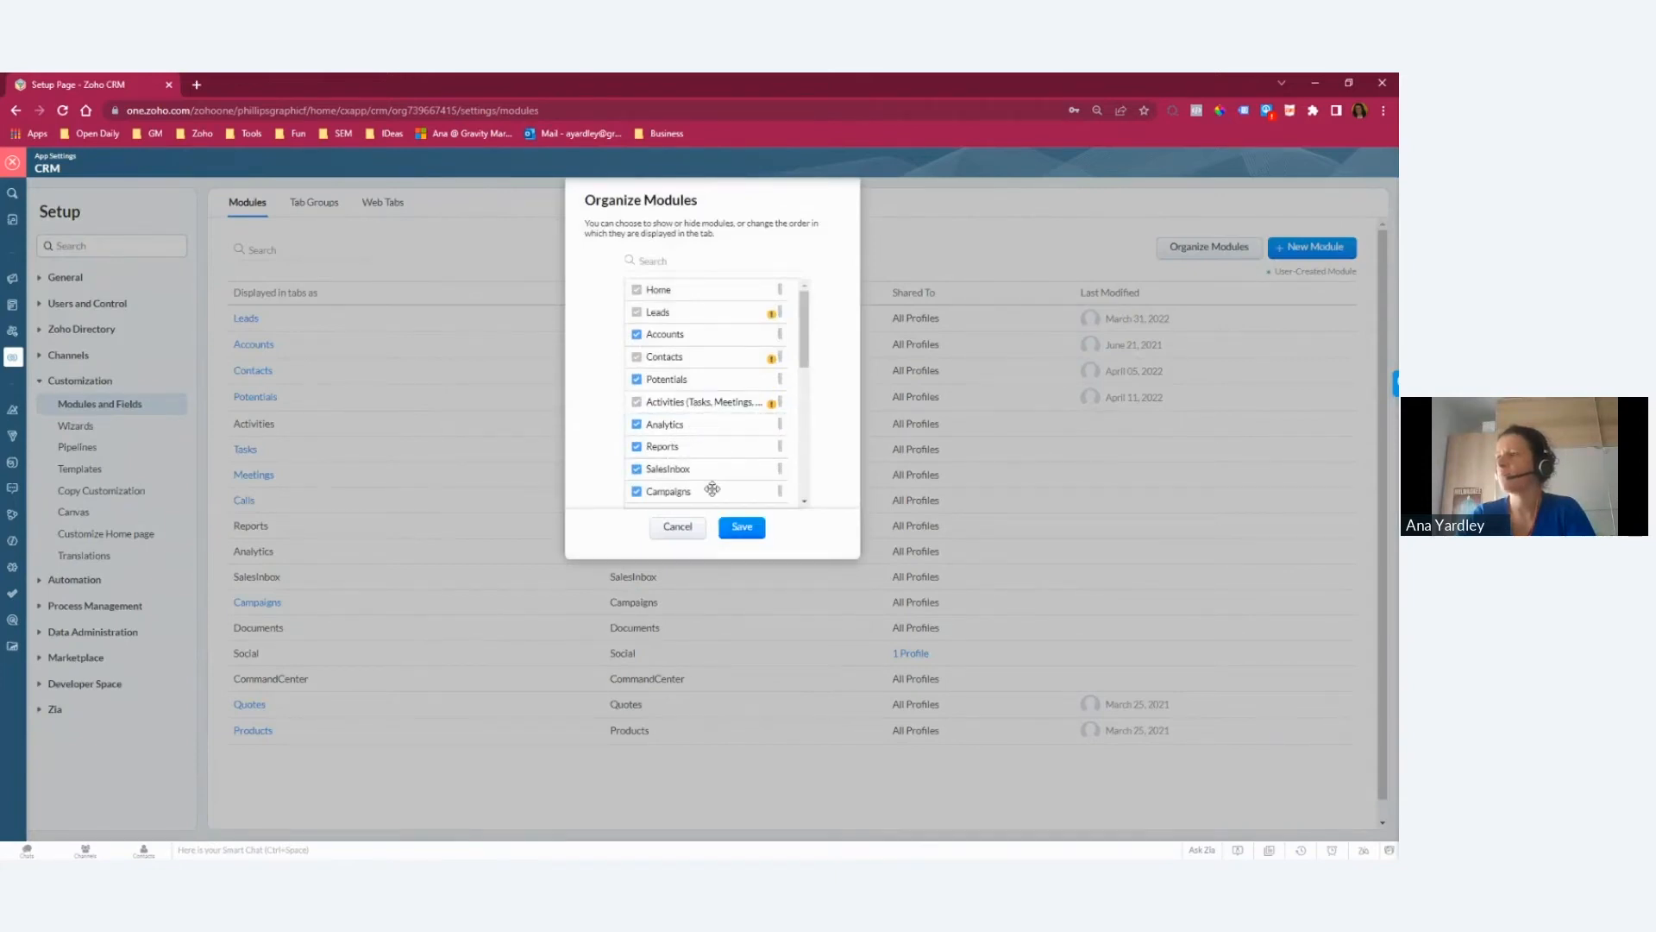
click(744, 528)
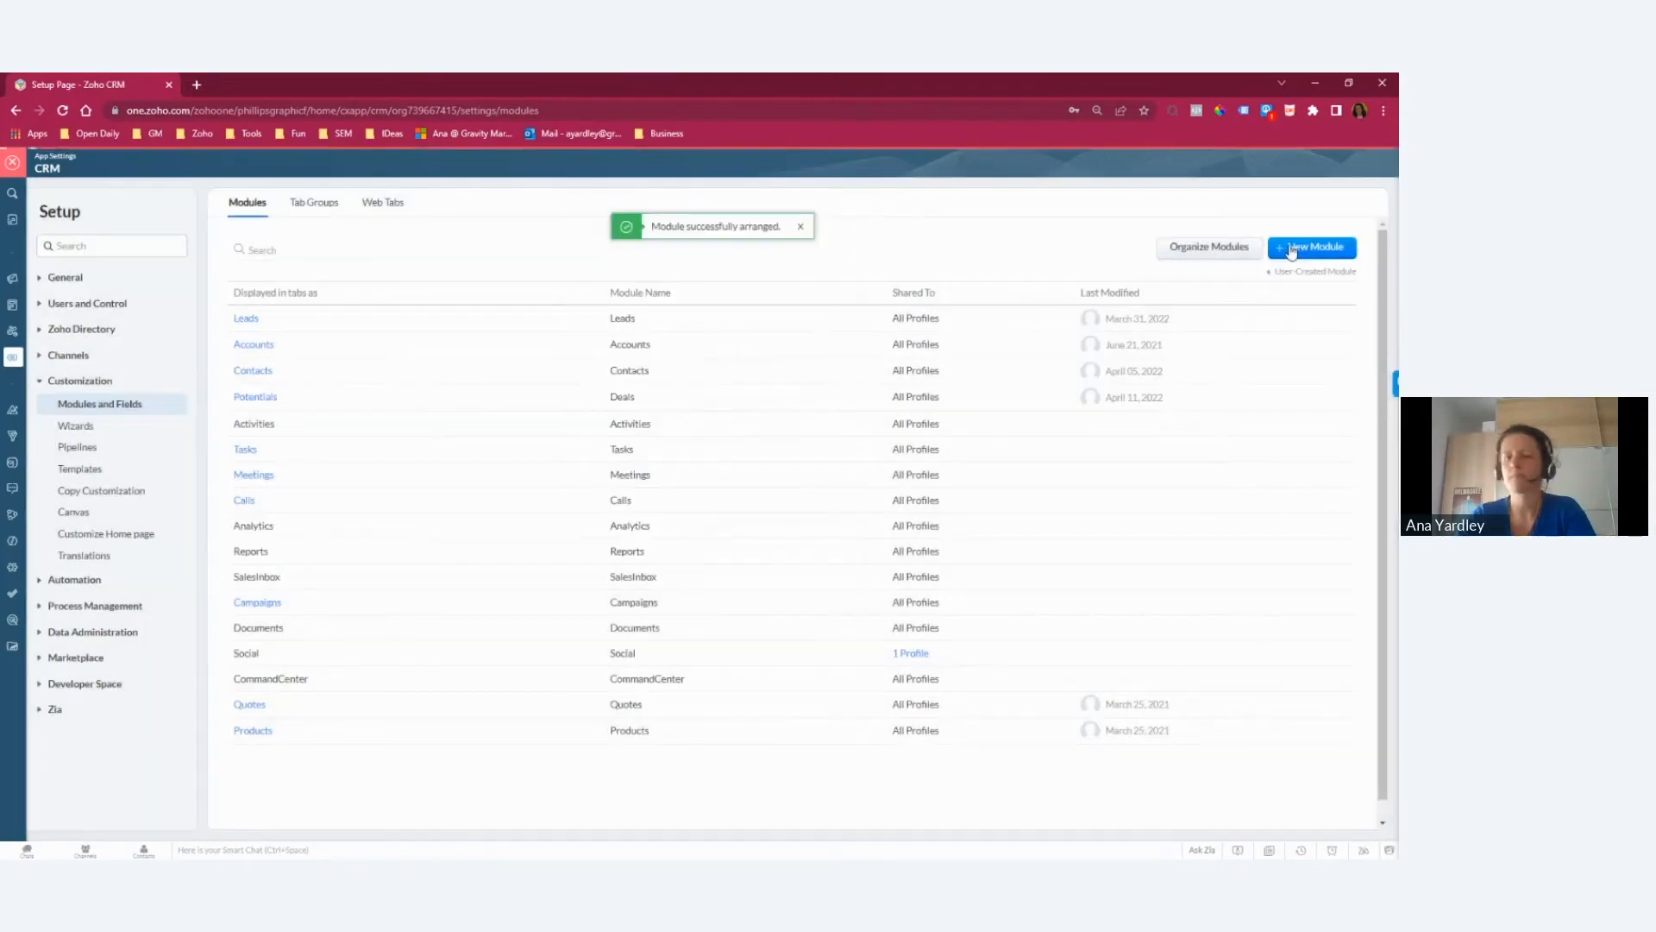
Step: Switch to the presentation, advance to the slide "2. Customize Views" and return to the Zoho CRM setup
key(alt+Tab)
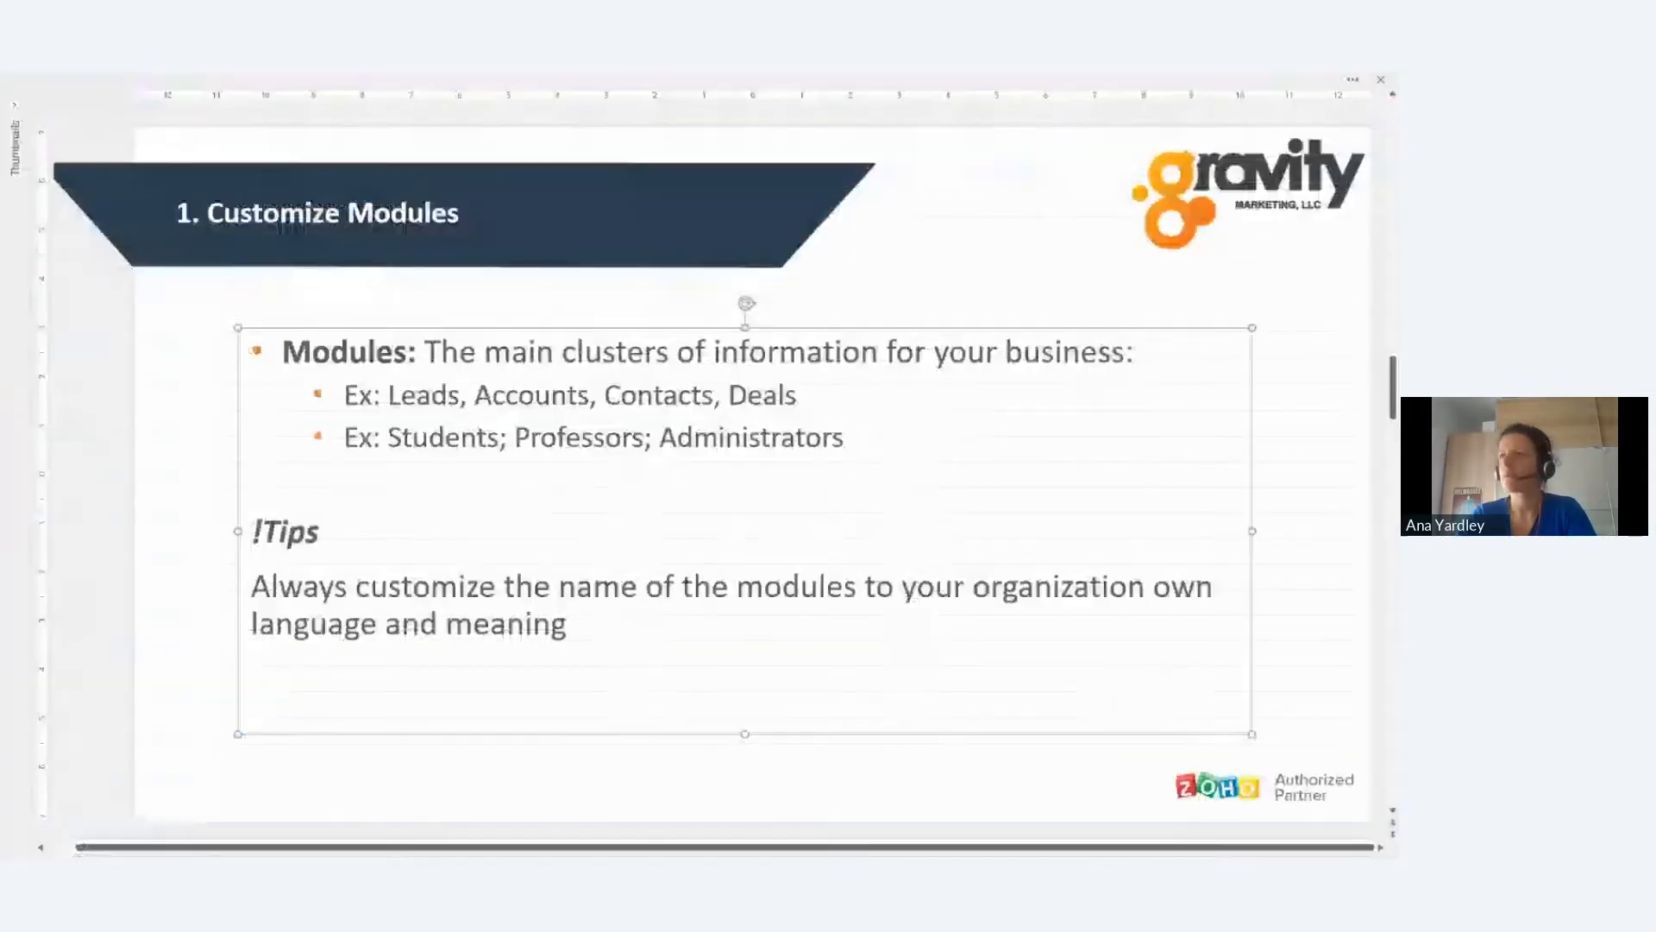
scroll(467, 482, down, 1)
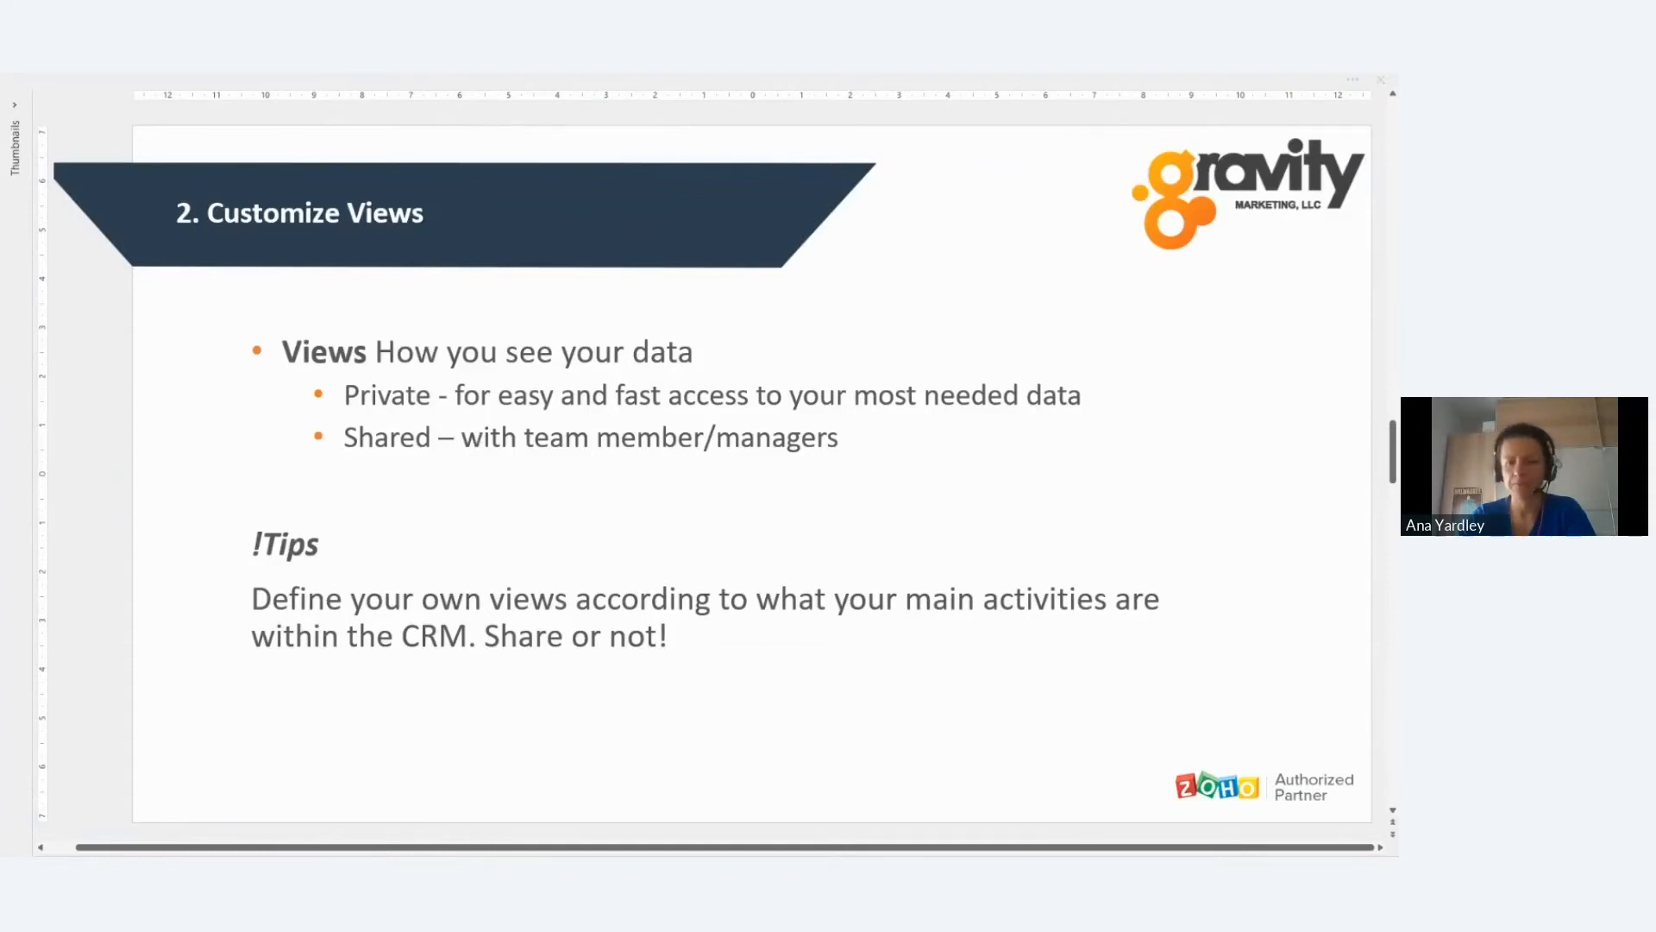
key(alt+Tab)
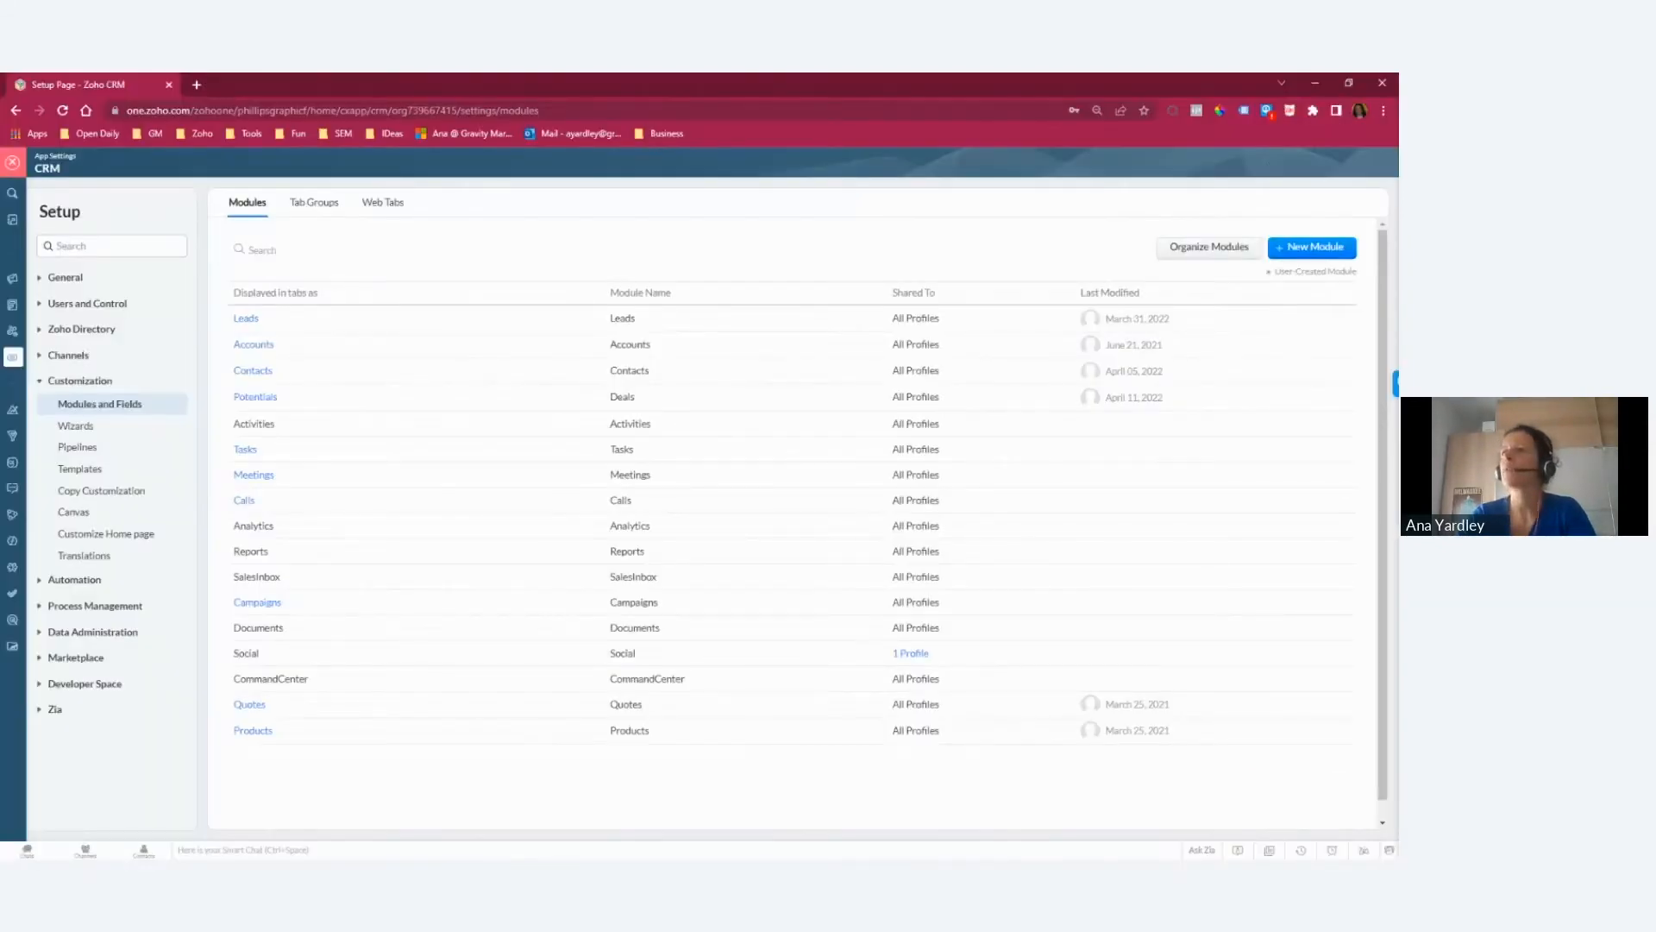
Step: Leave the setup, go to the Leads module and switch its list to the favorite view Open RFQs Leads
click(11, 163)
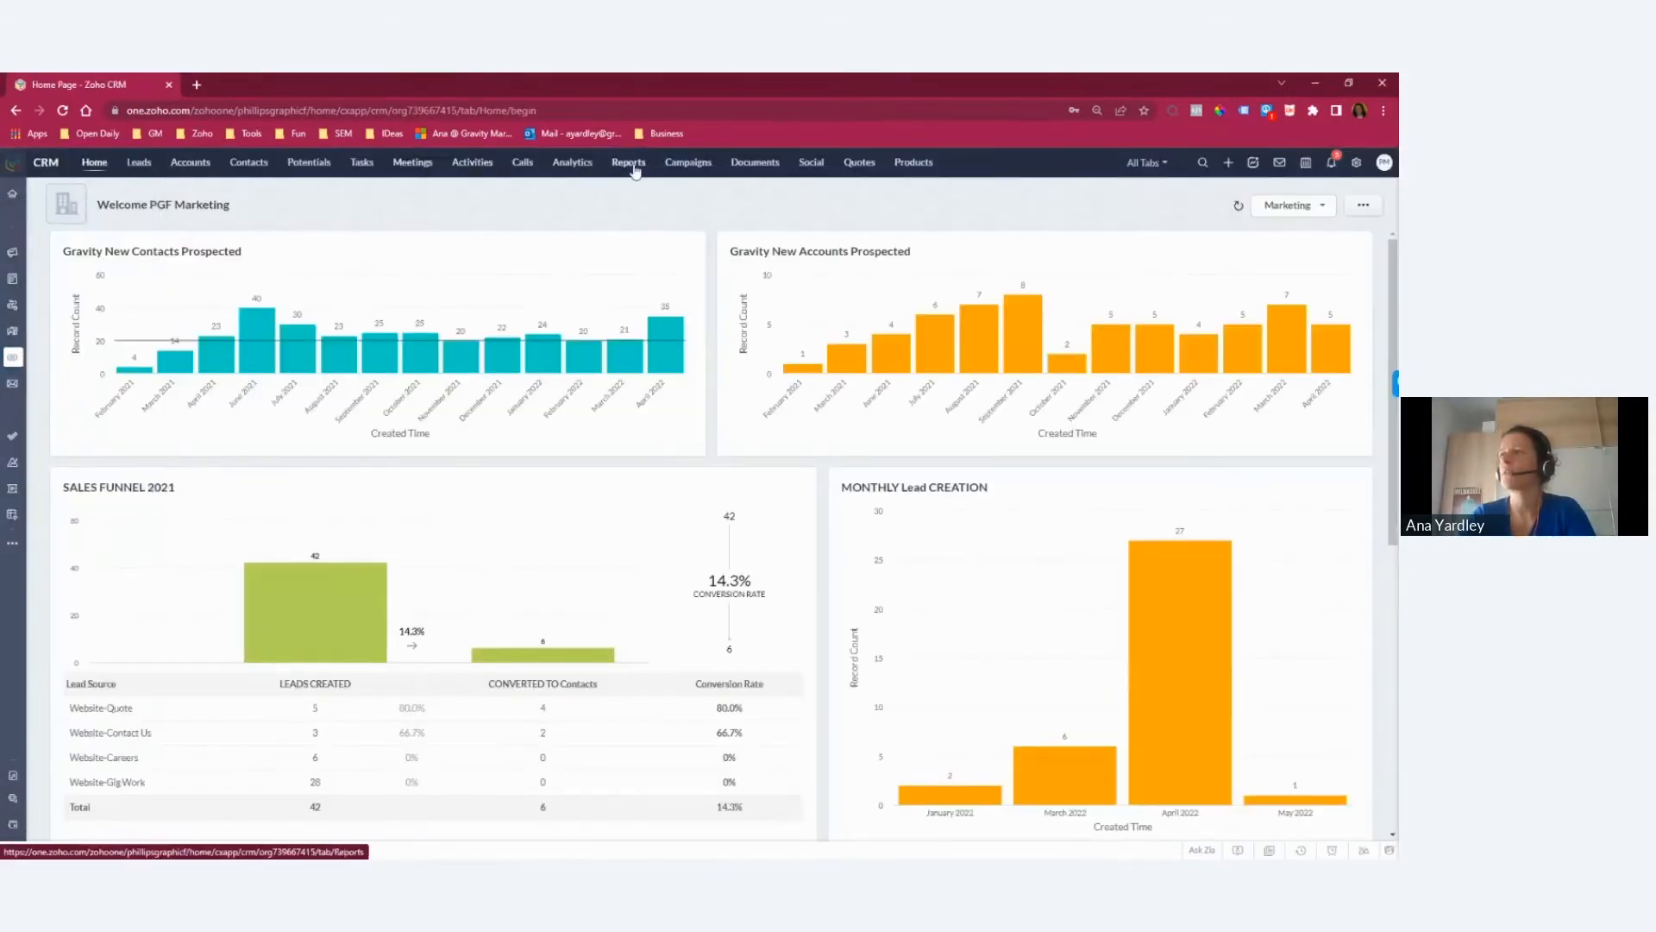
click(140, 164)
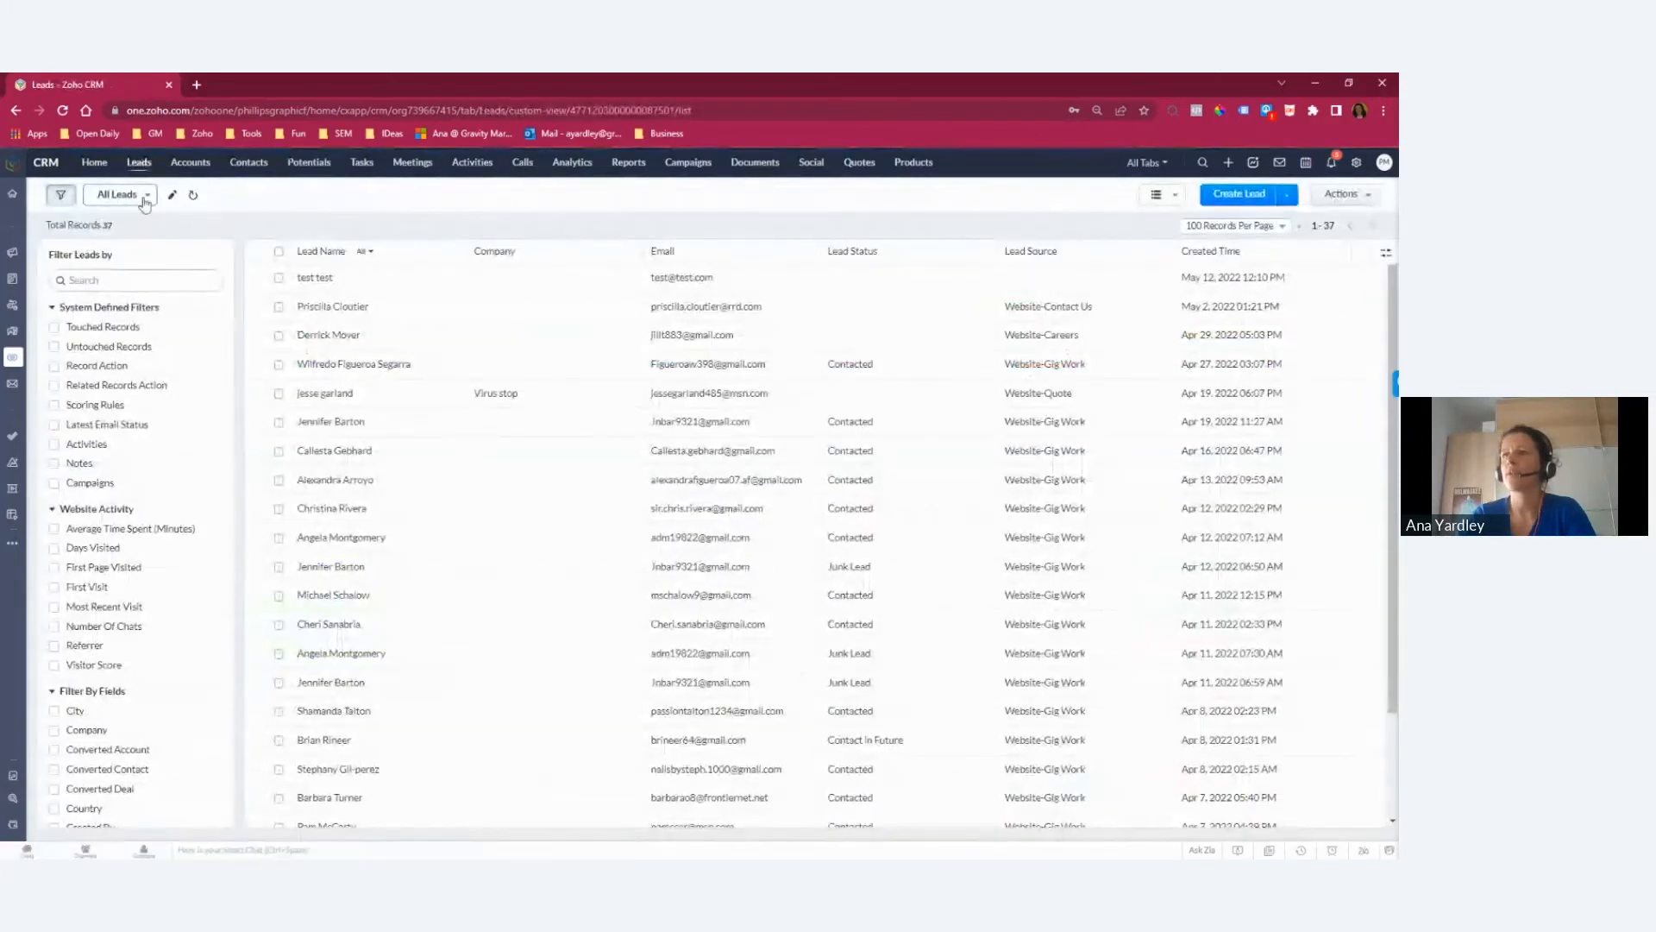
click(122, 194)
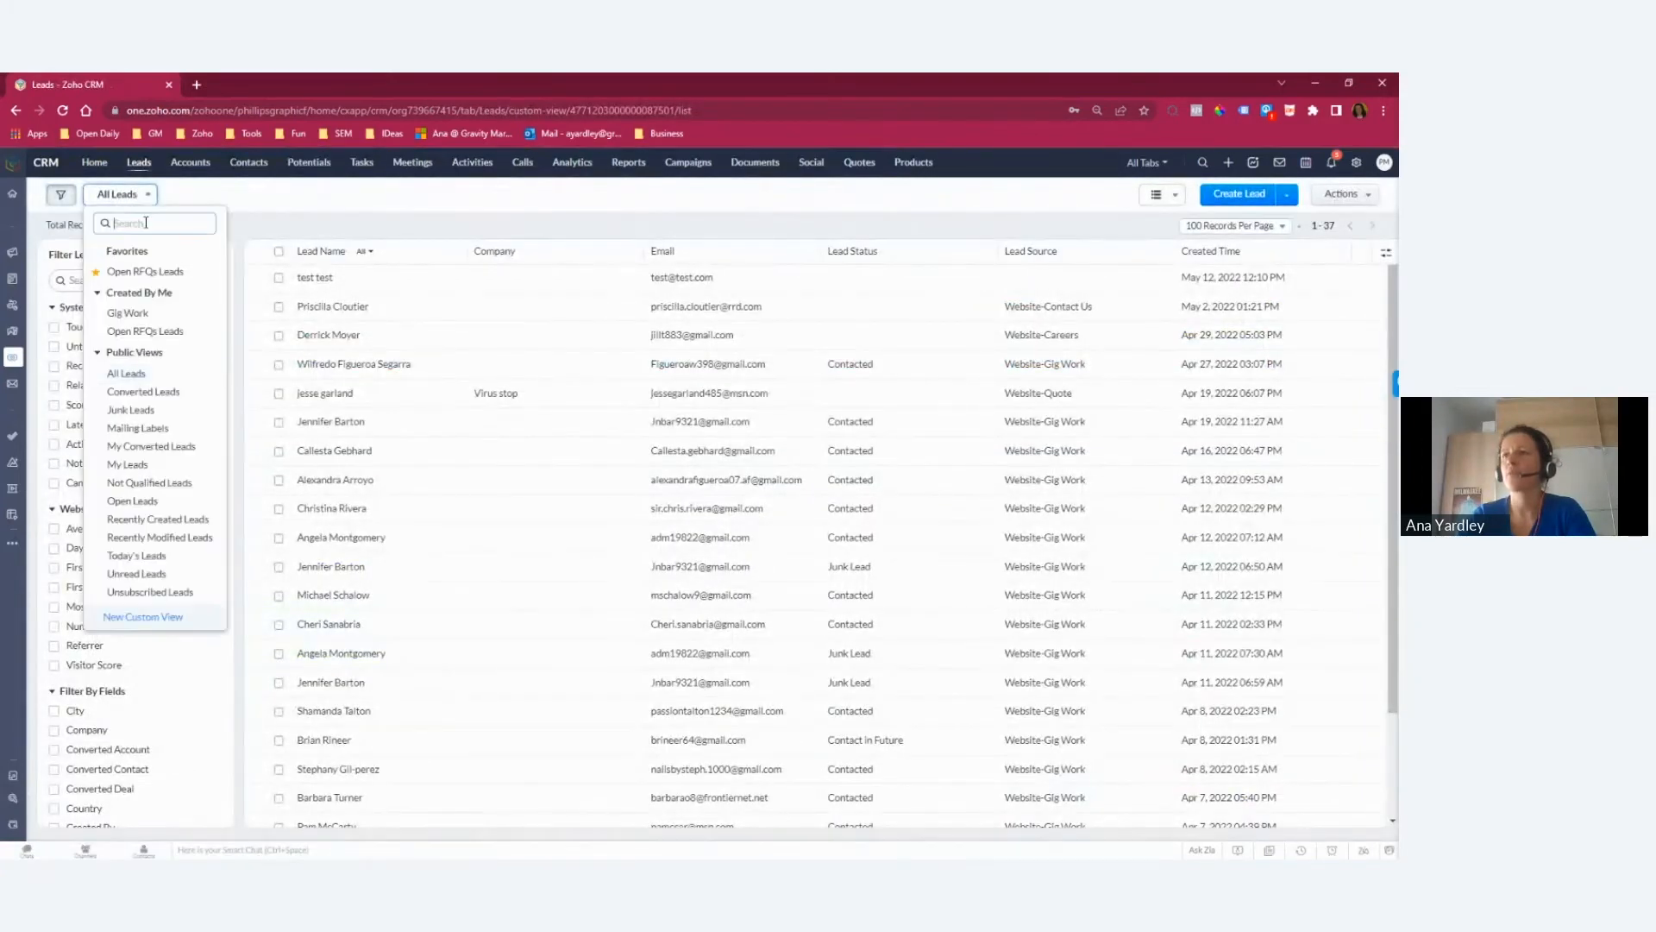
click(326, 207)
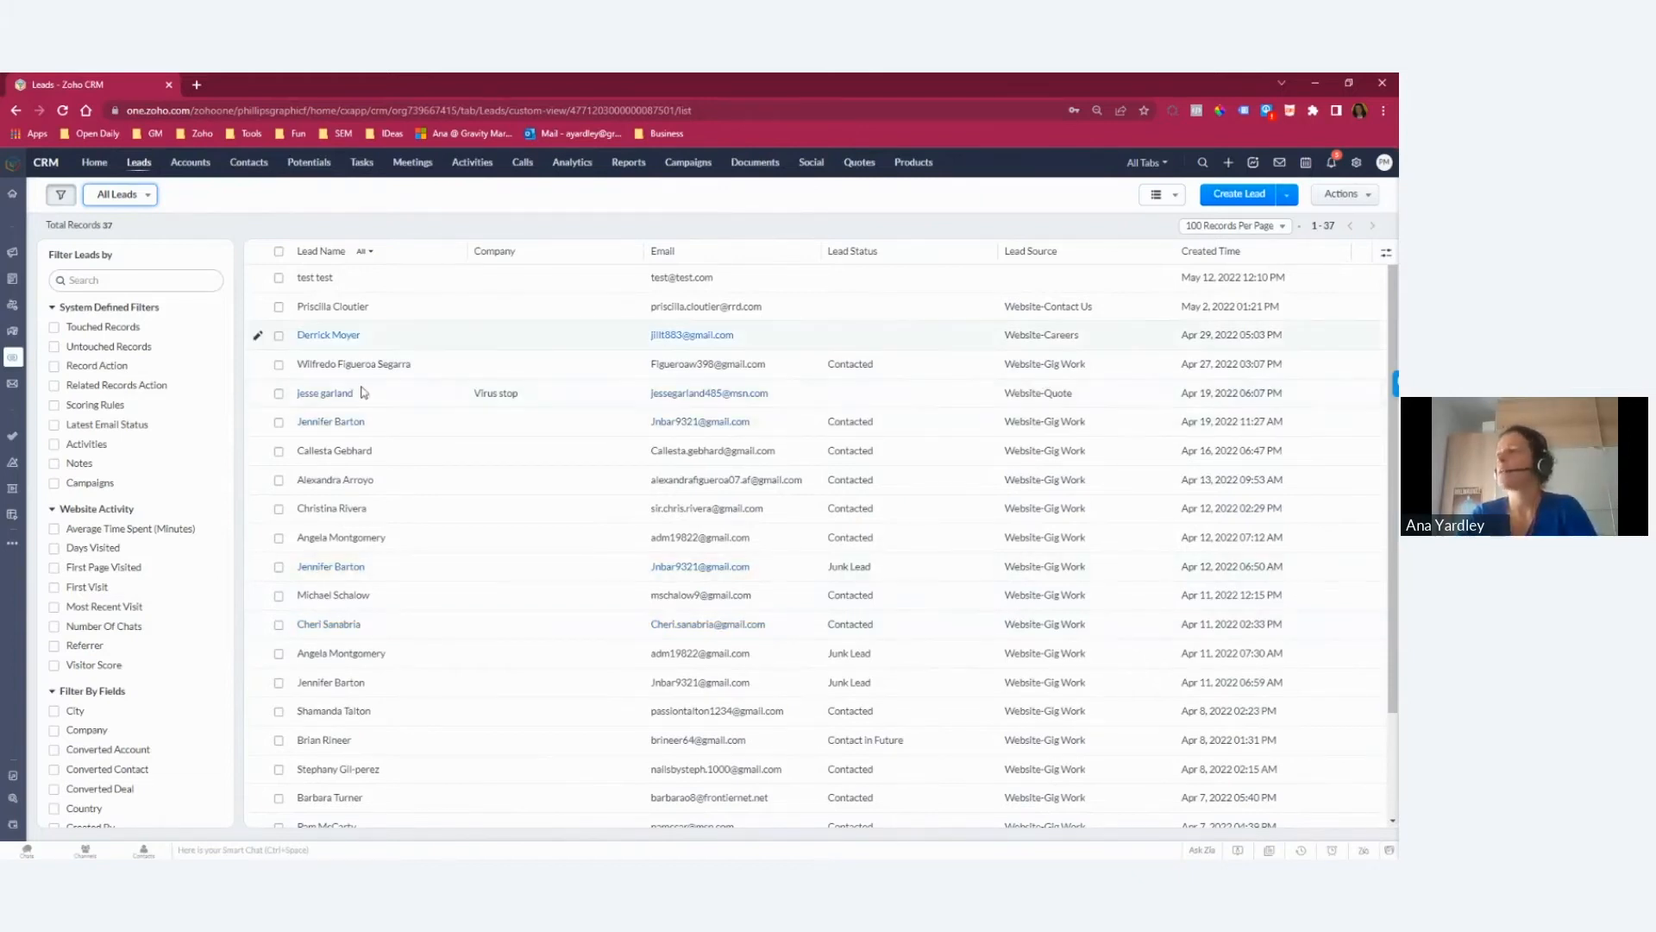
click(148, 197)
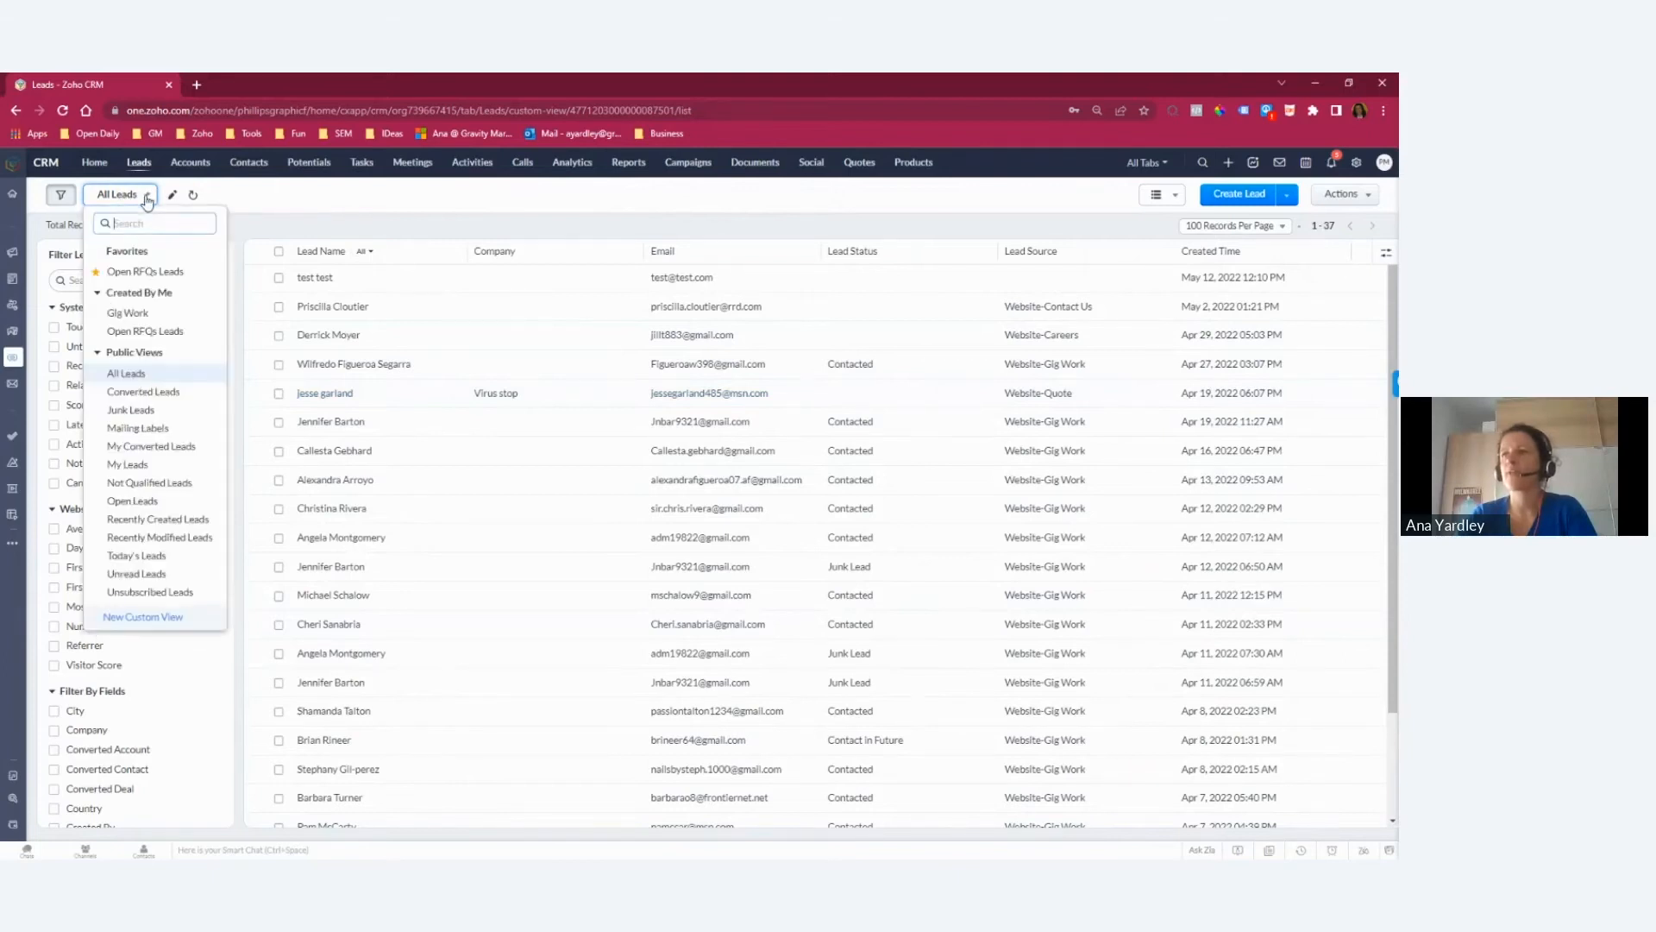
click(150, 274)
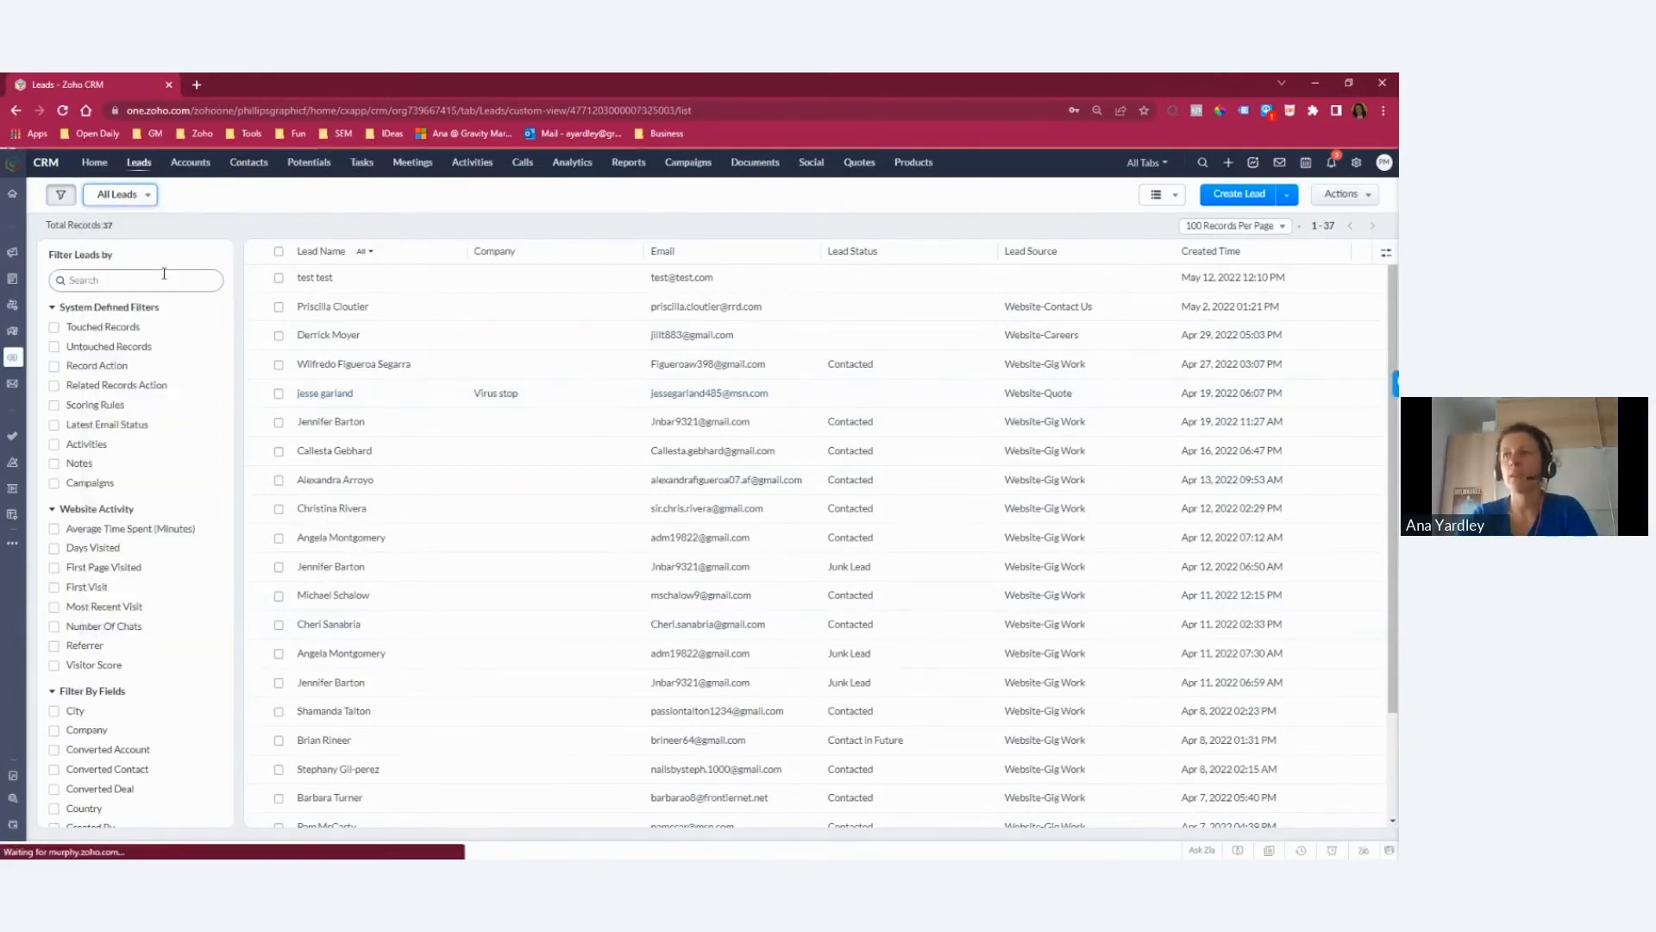
Step: Start a new custom view for leads and name it with the owner's first name in possessive form followed by "Sales View"
click(145, 198)
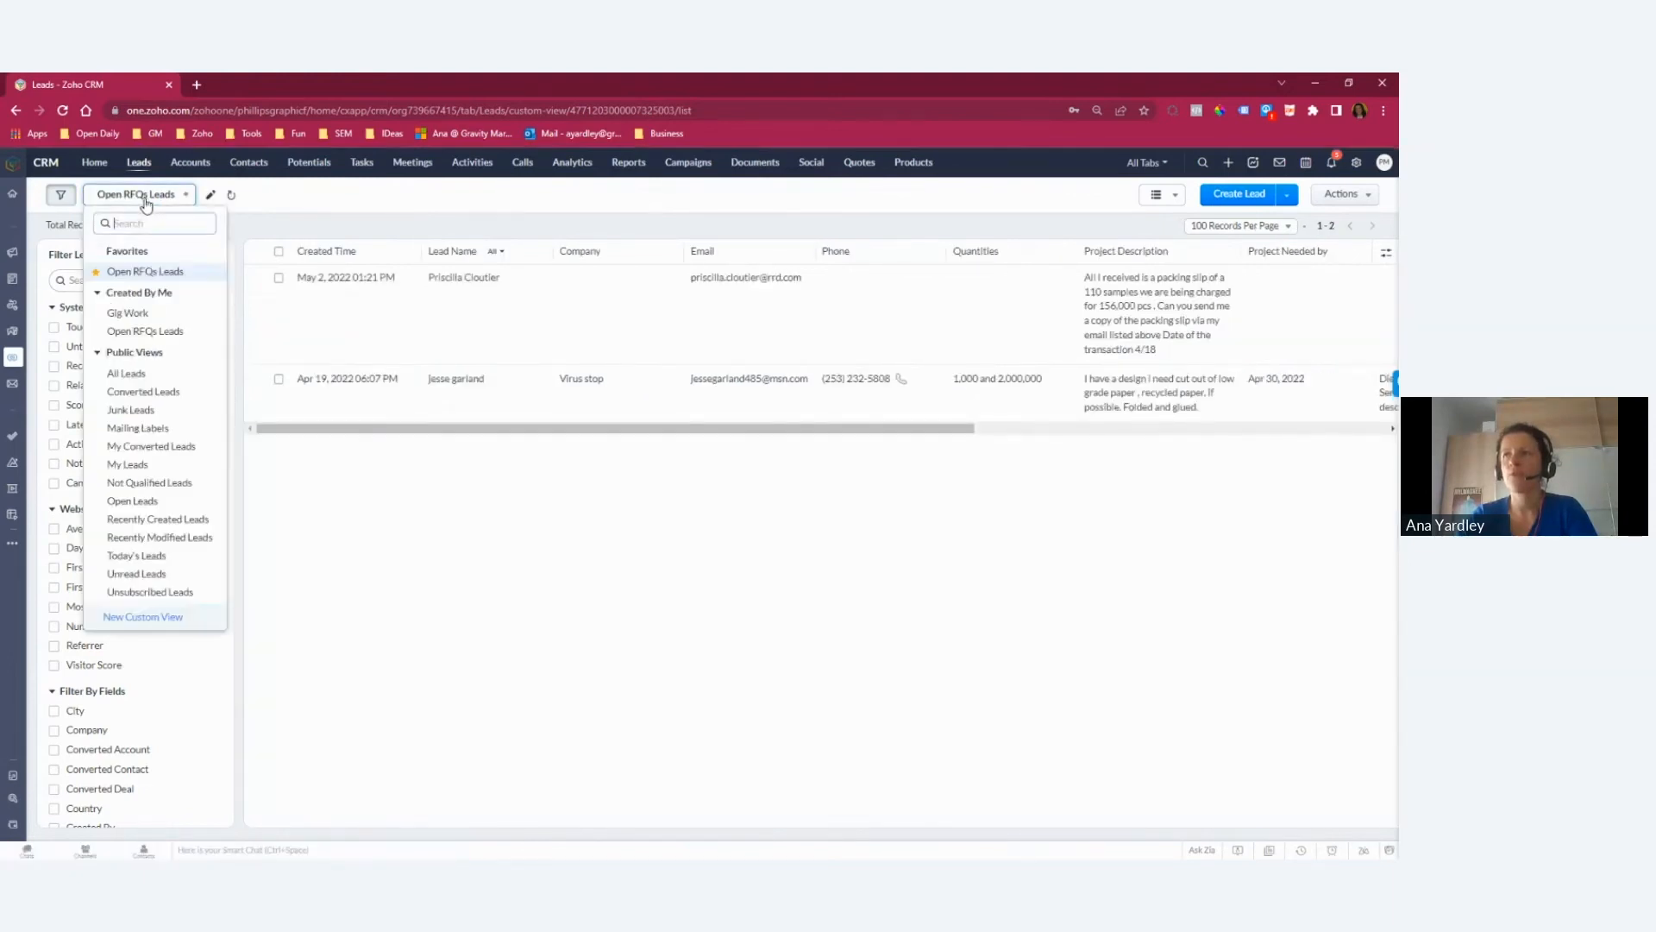
click(132, 618)
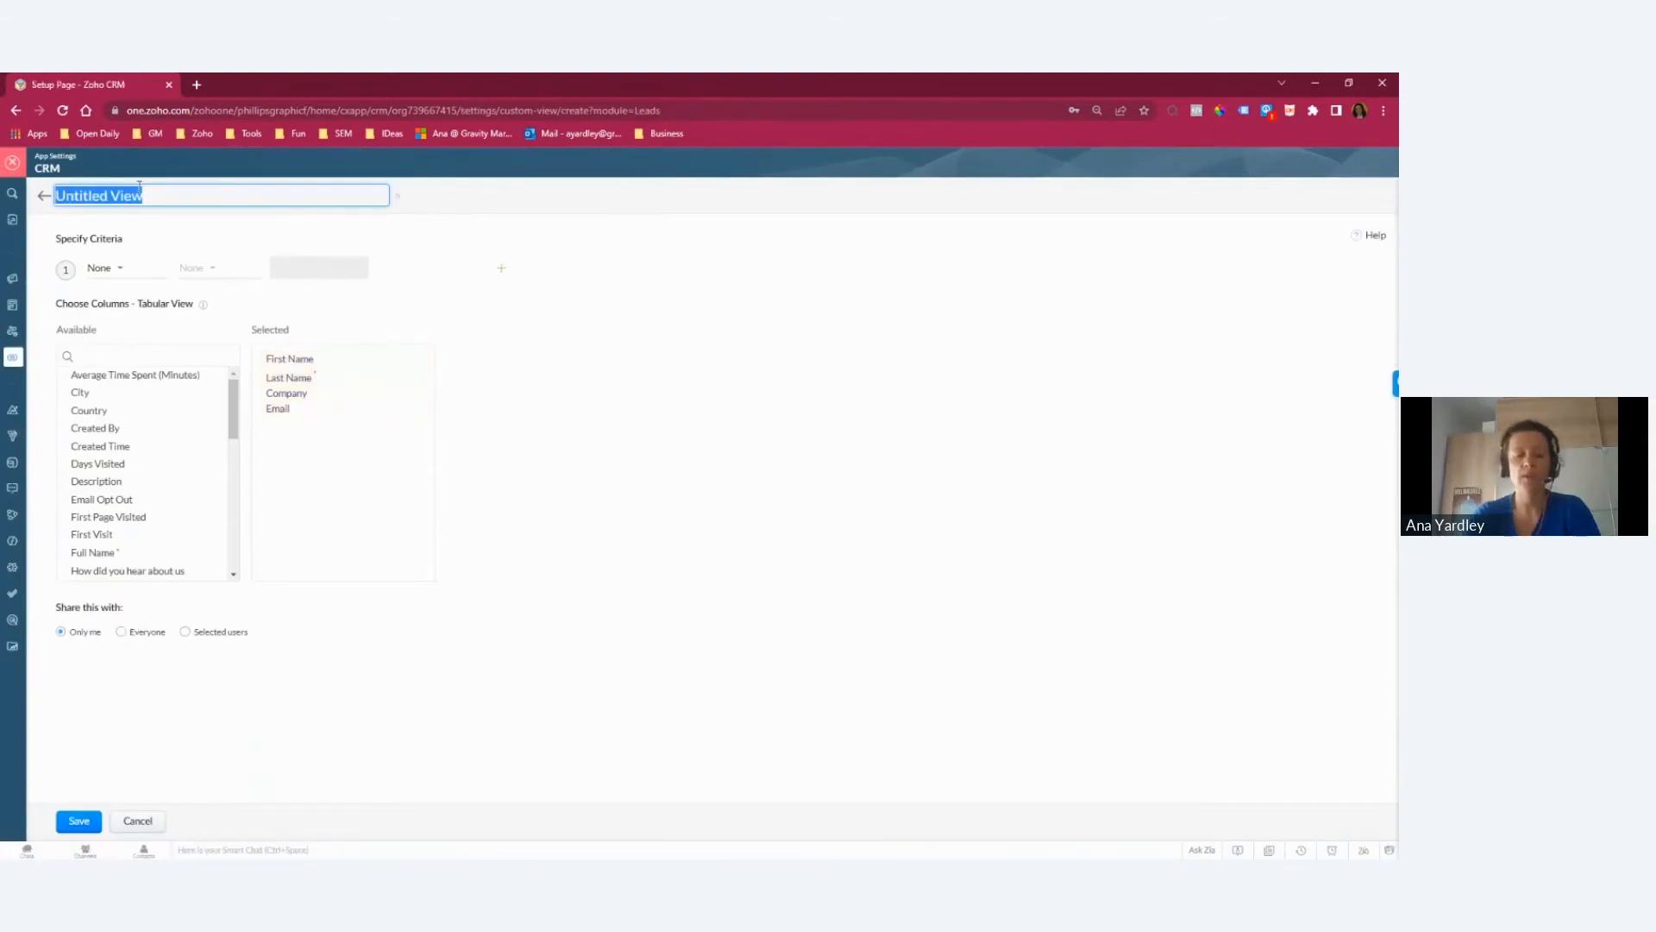
text(Ana's Sales View)
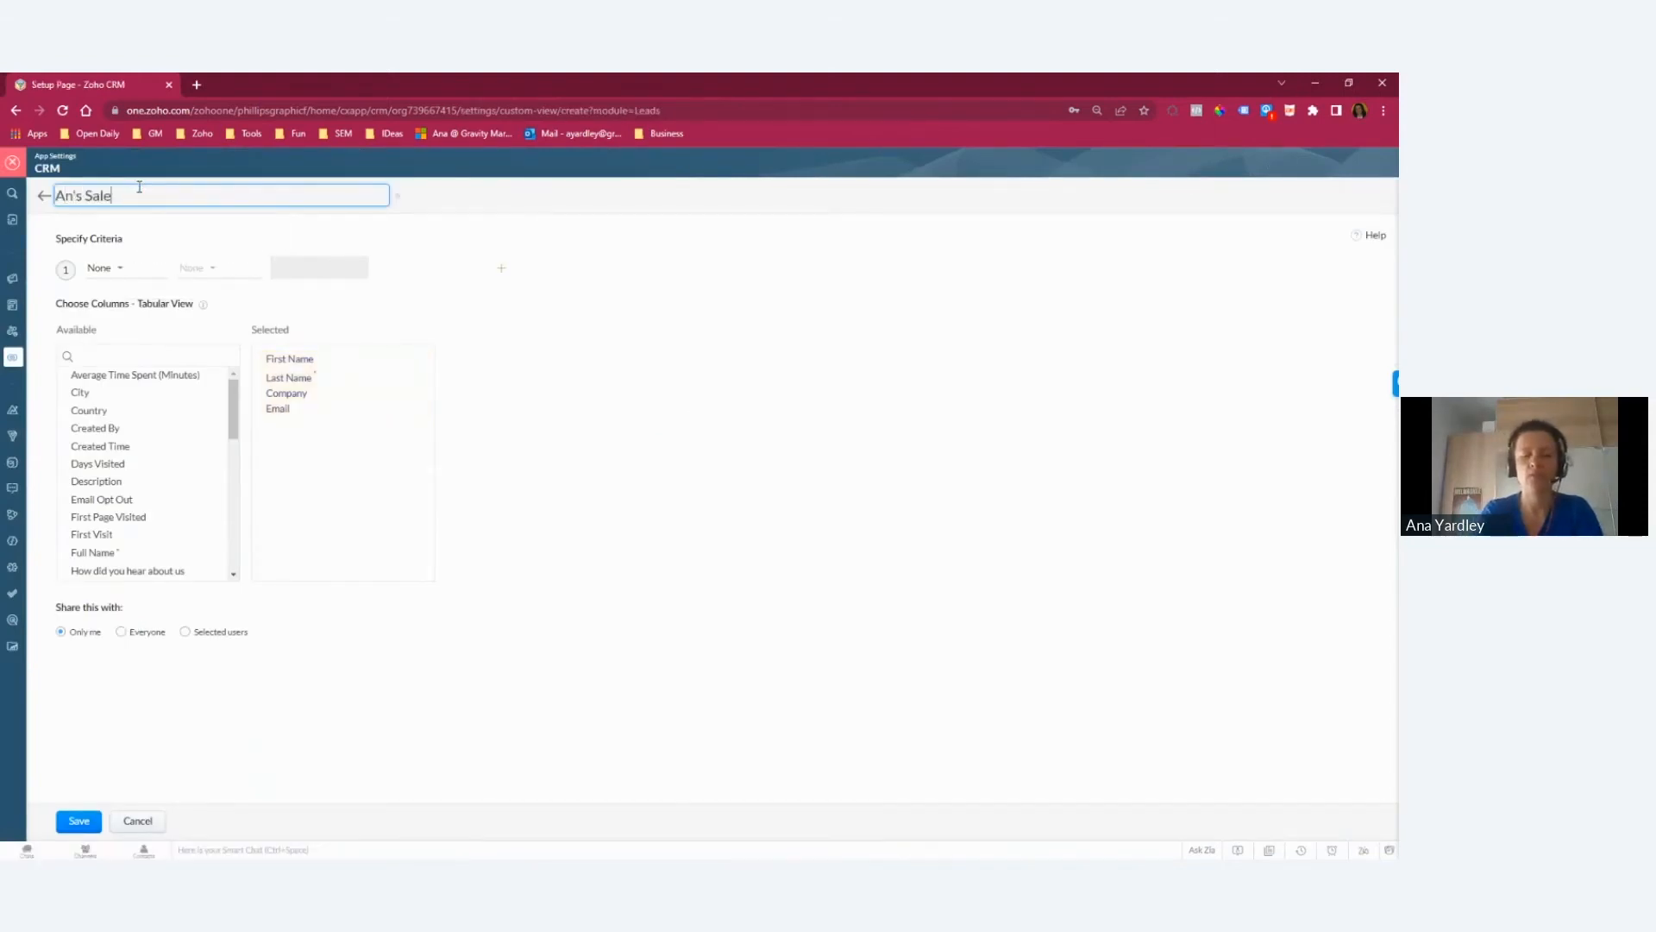
click(70, 196)
text(a)
Step: Set the view's first criterion to Lead Source is Marketing Prospecting, Website-Contact Us or Website-Quote
click(103, 268)
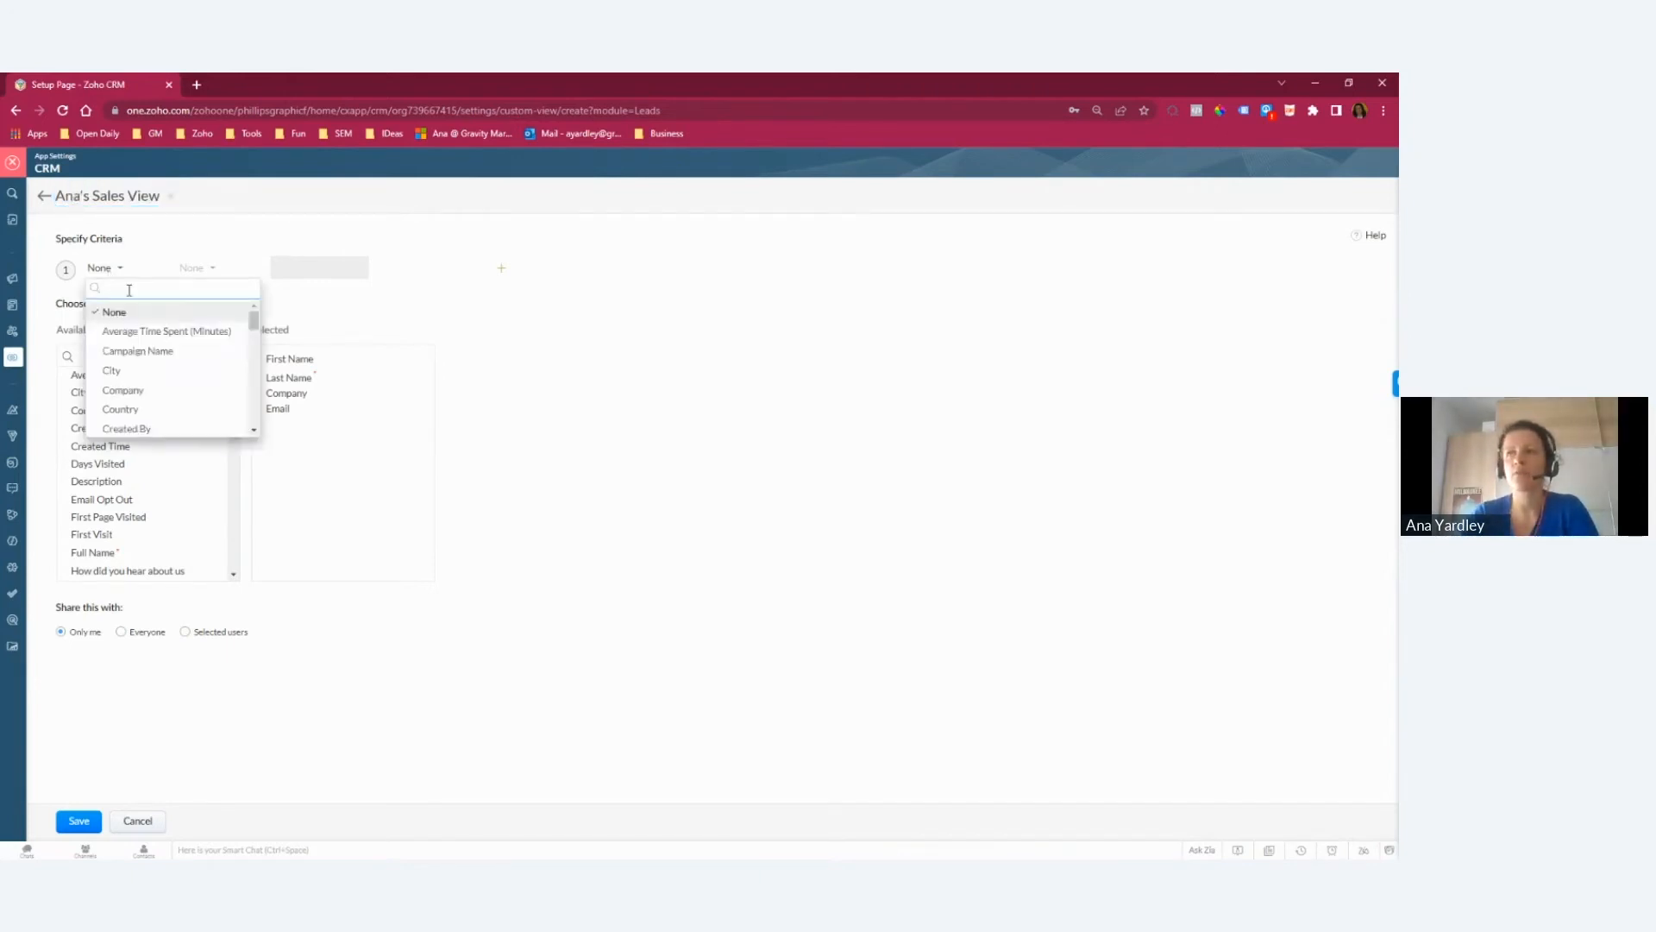
text(lea)
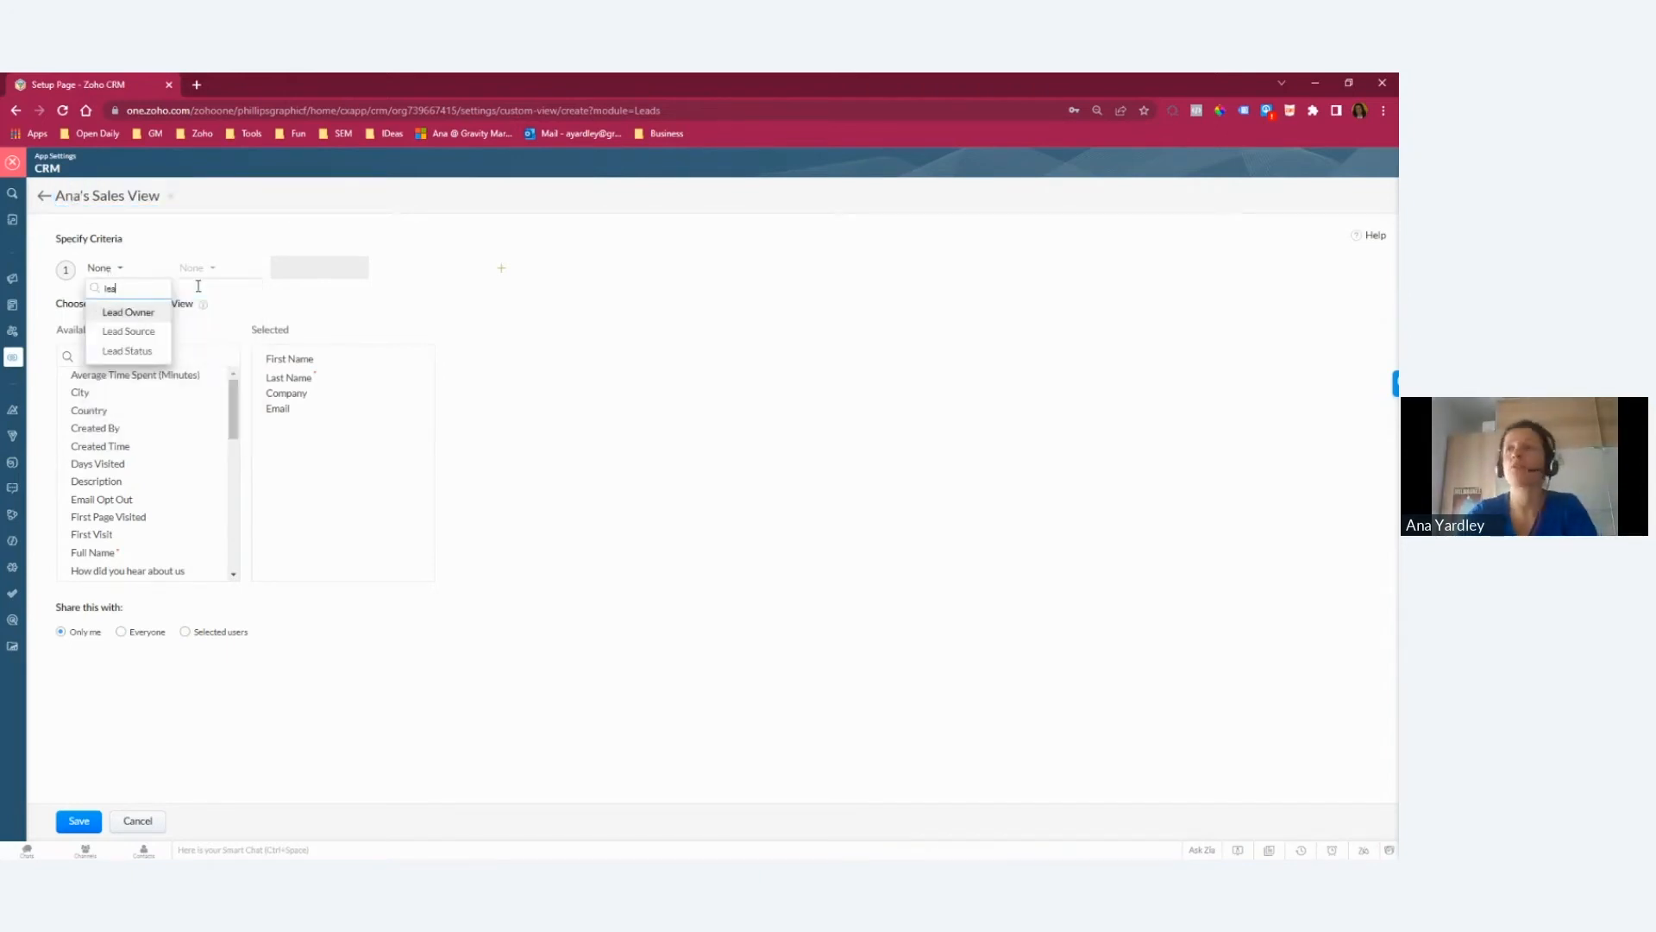
click(134, 332)
click(198, 272)
click(222, 314)
click(293, 268)
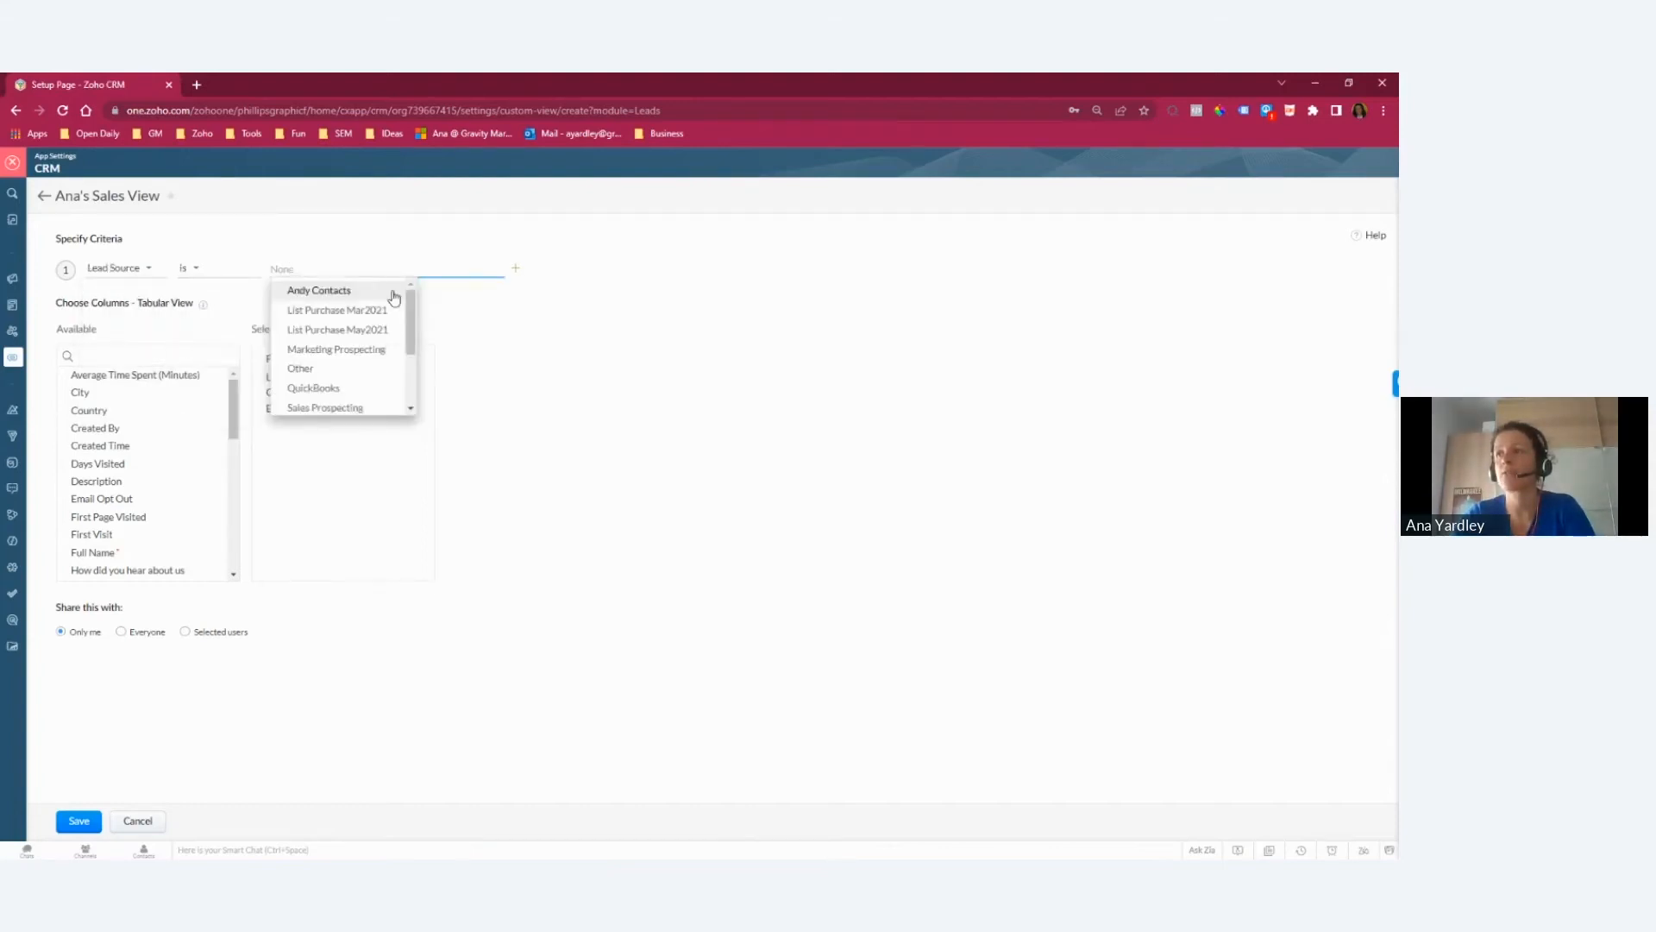
click(384, 350)
scroll(411, 318, down, 3)
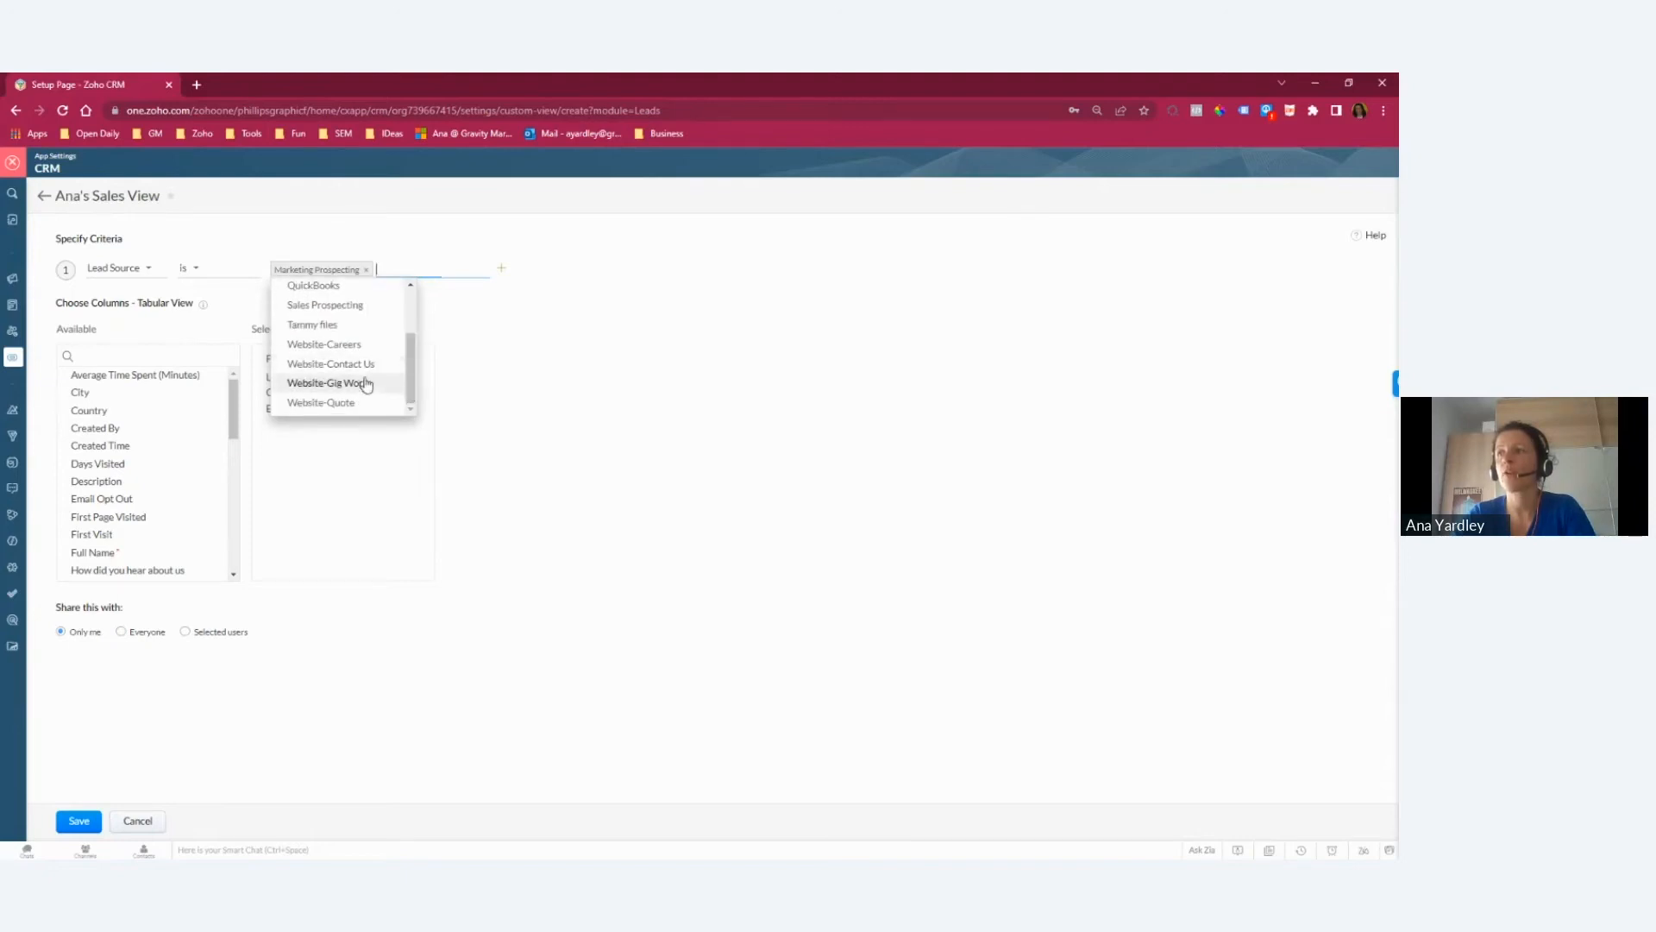
click(360, 363)
scroll(411, 359, down, 3)
click(351, 411)
click(560, 365)
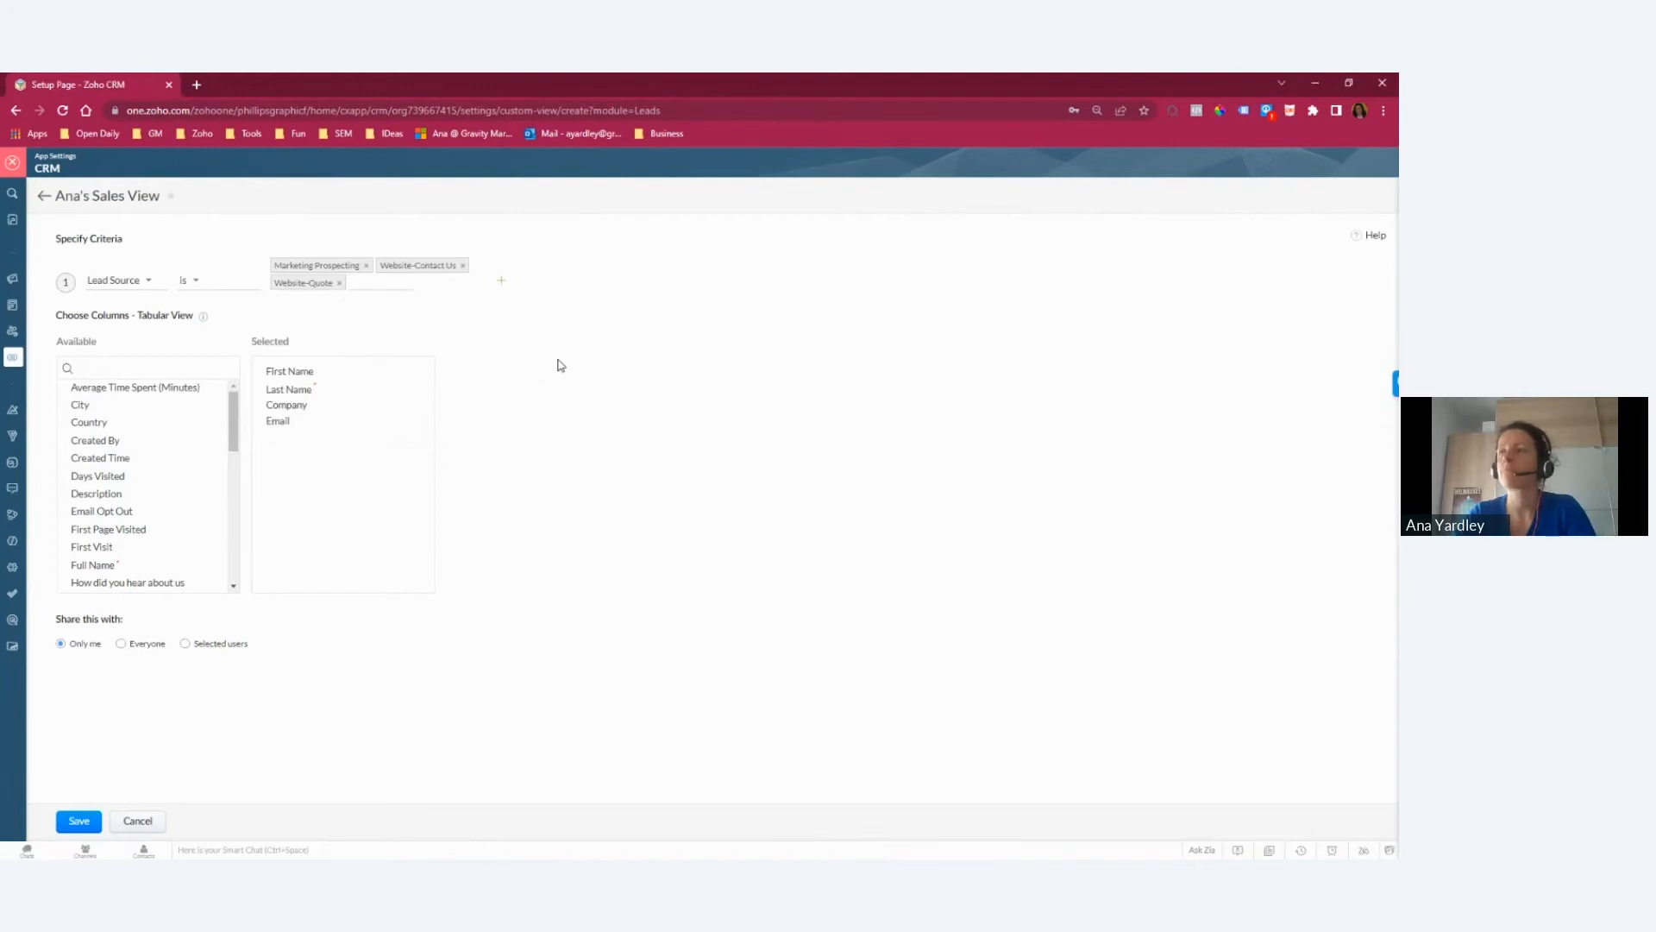
Step: Add a second criterion to the custom view, based on the Lead Status field
click(498, 282)
click(104, 324)
text(st)
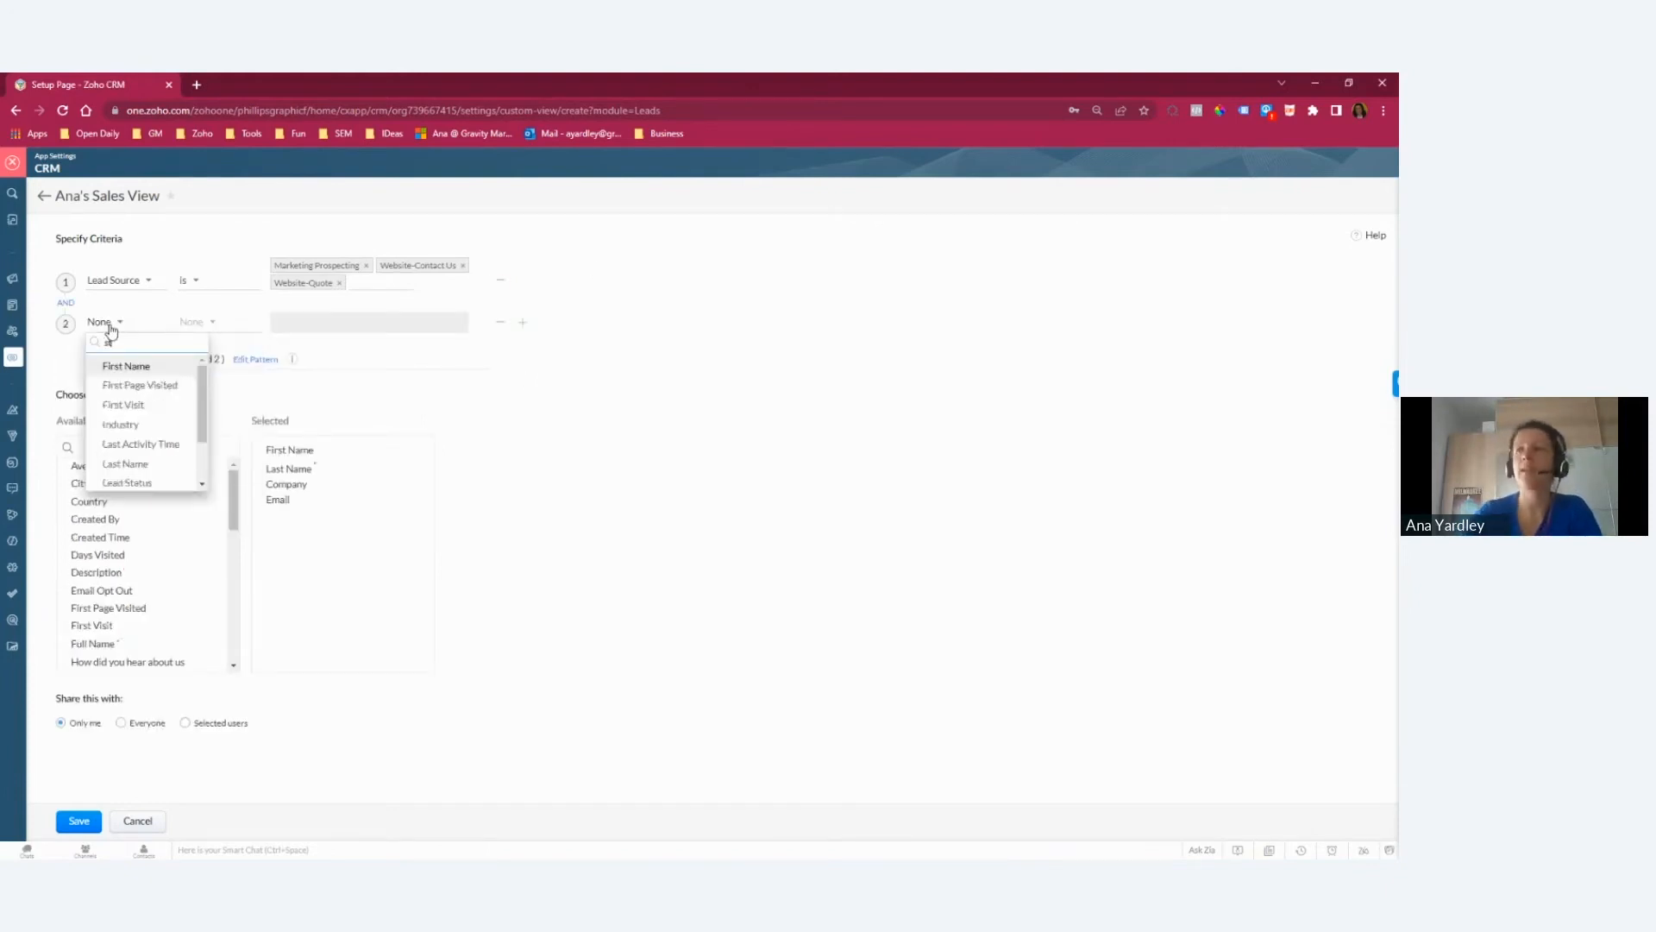
text(a)
click(126, 366)
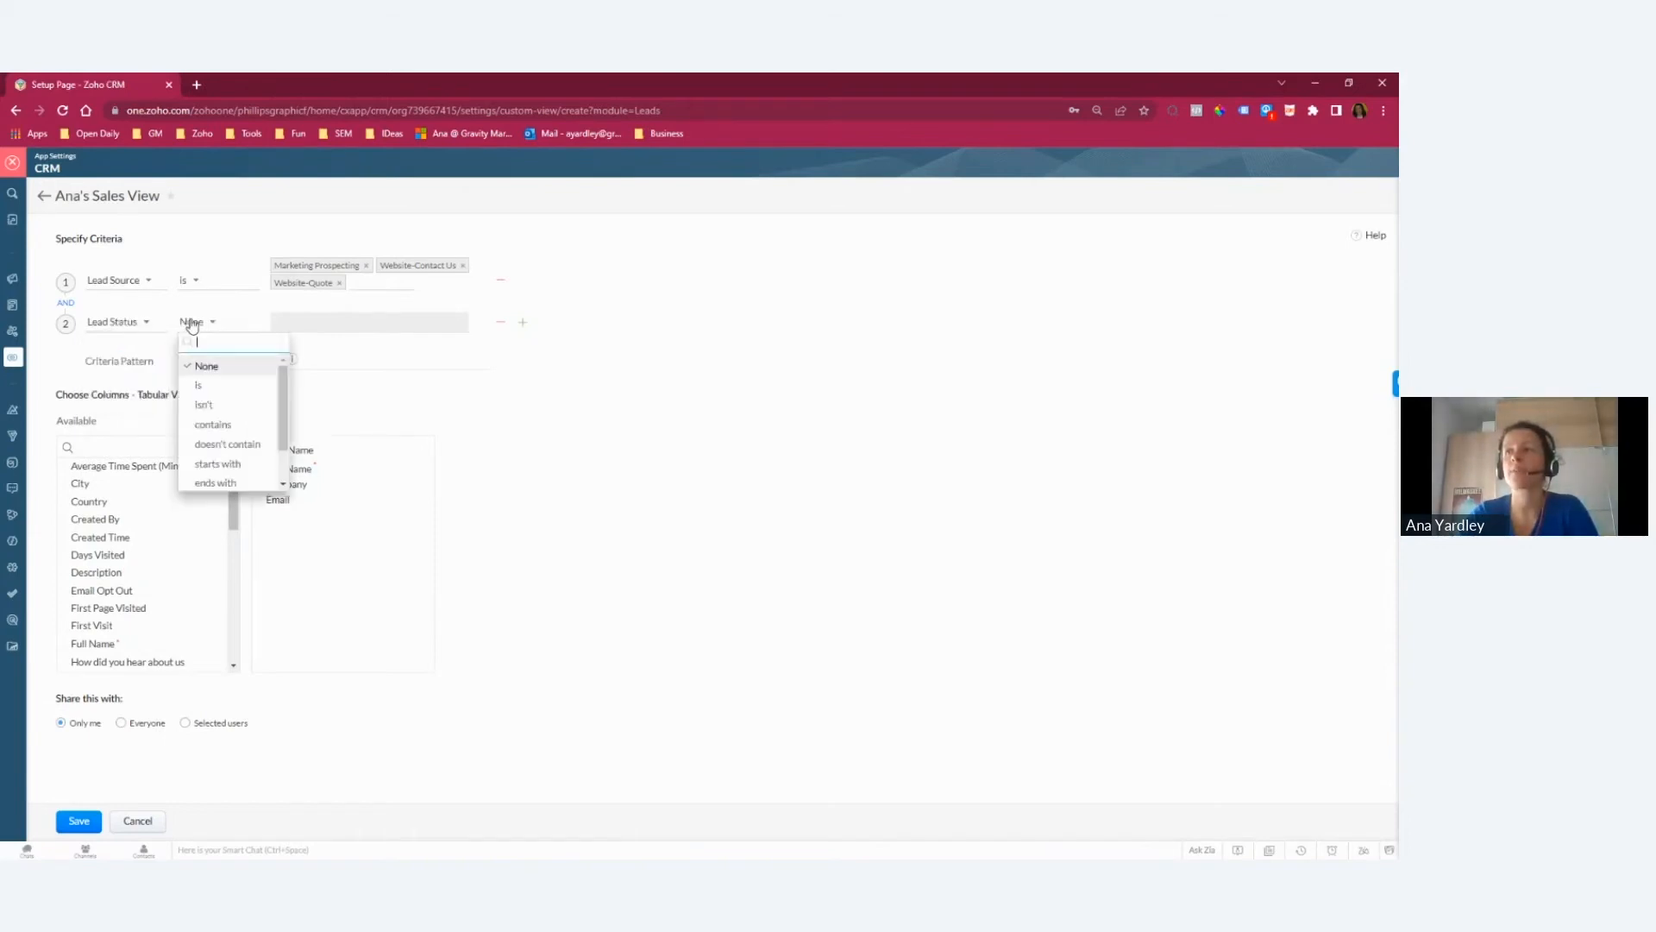
Step: Make the Lead Status criterion exclude leads by using isn't with the values Junk Lead and Not Qualified
click(204, 370)
click(331, 329)
click(339, 406)
click(184, 322)
click(204, 383)
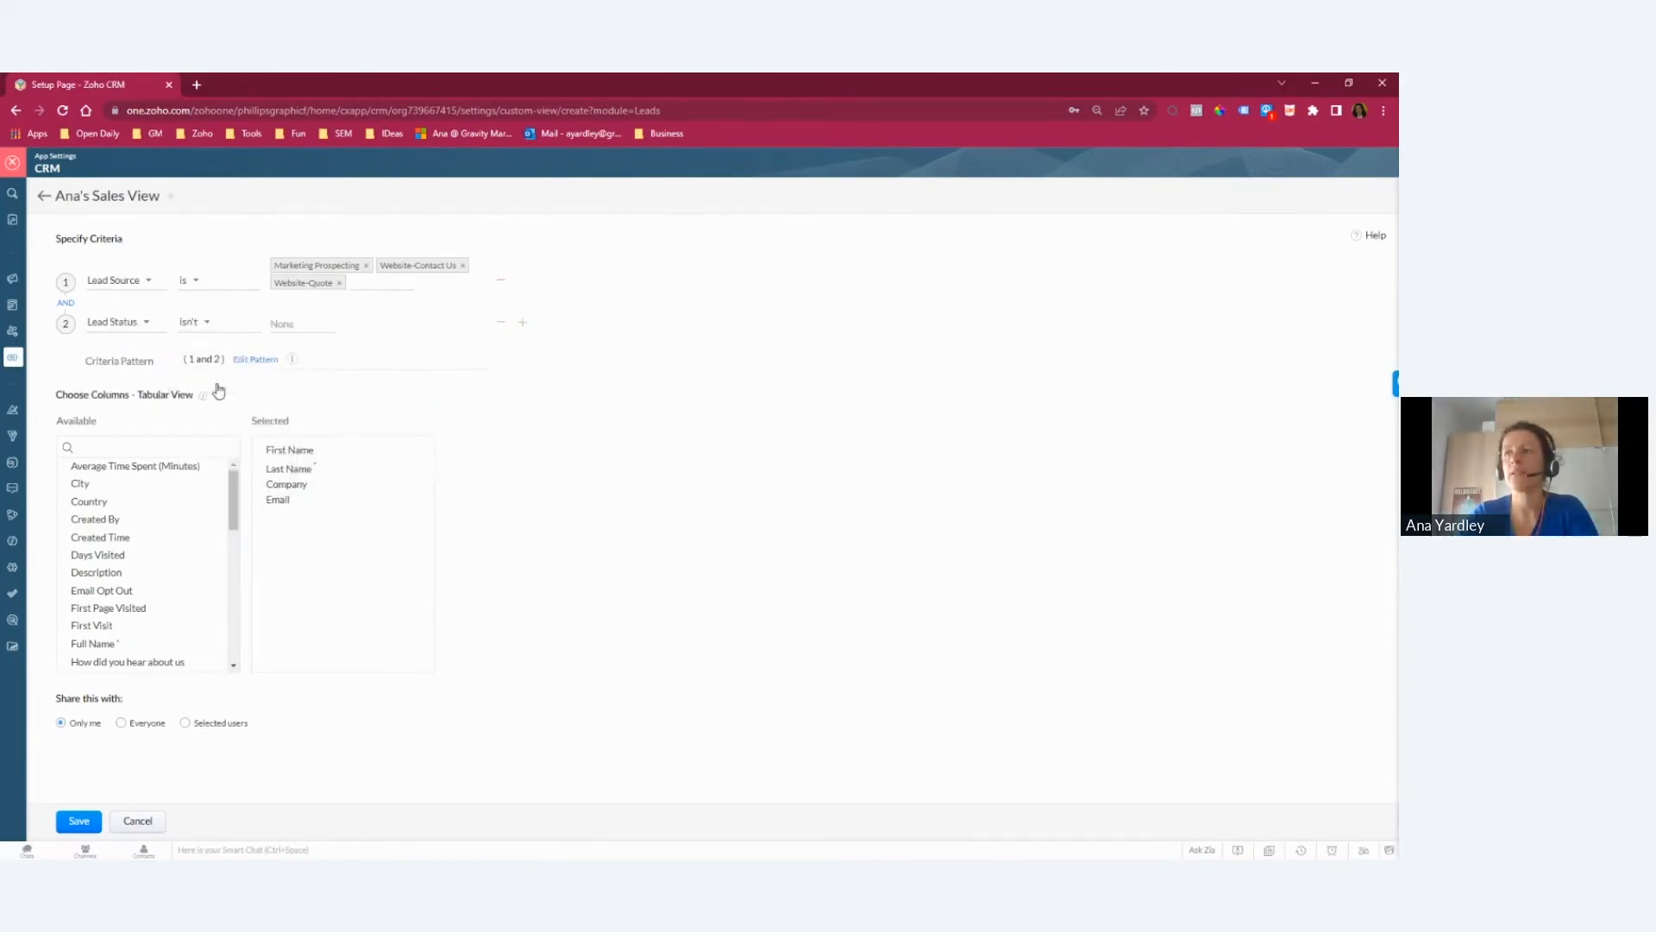
click(319, 322)
click(320, 405)
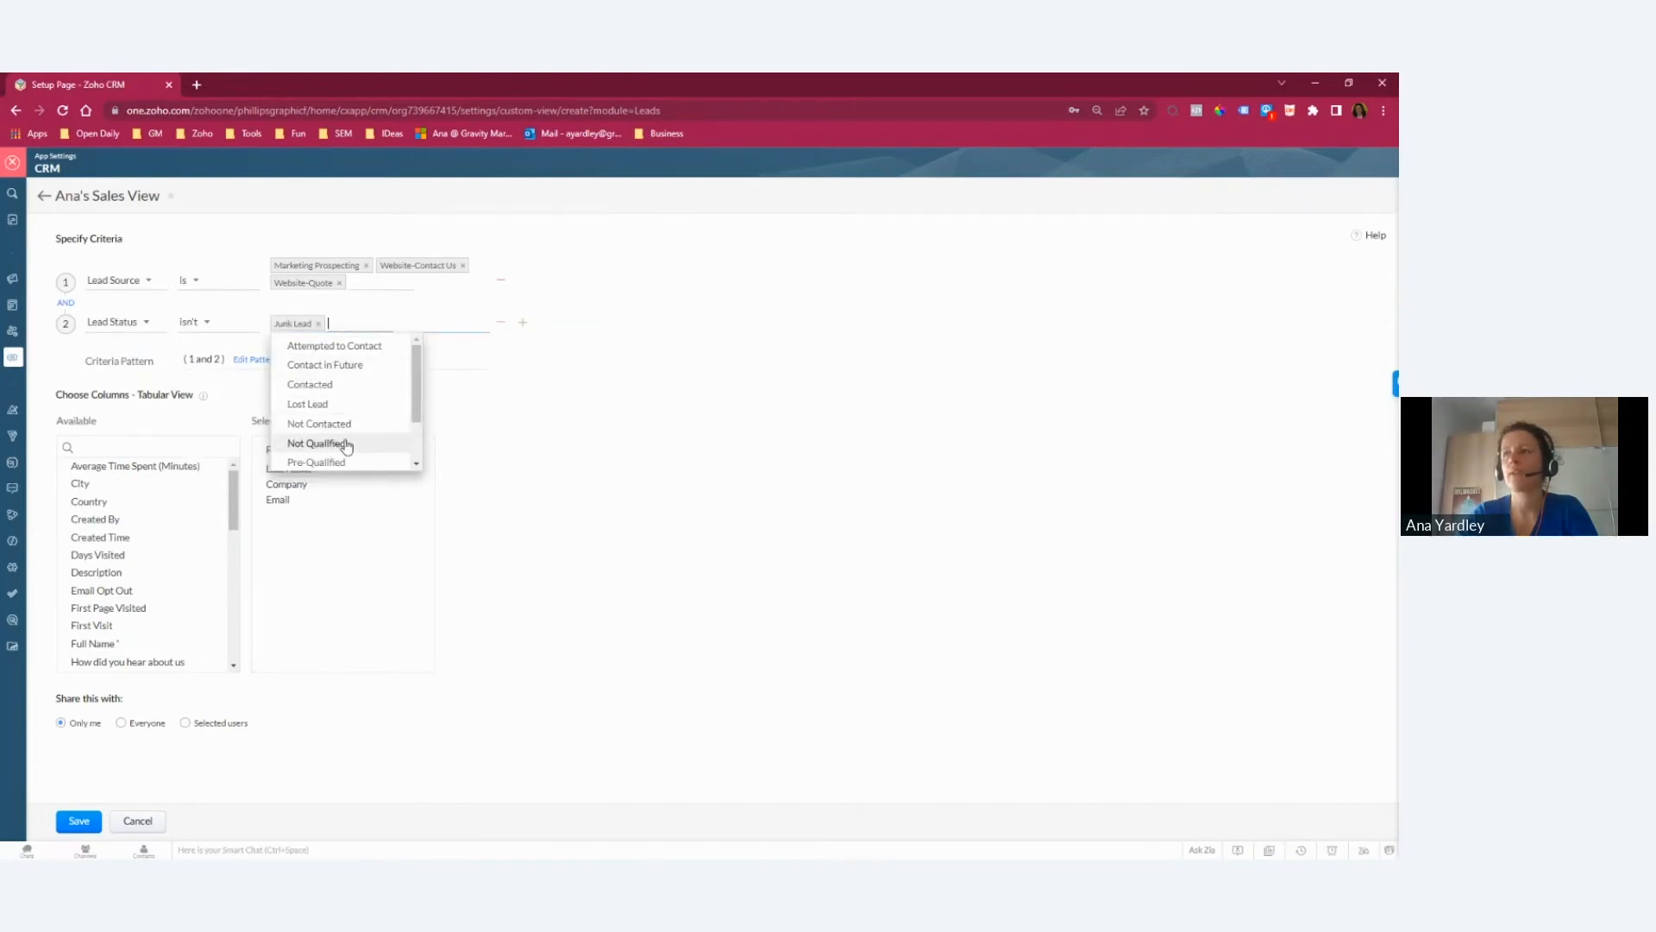
click(333, 445)
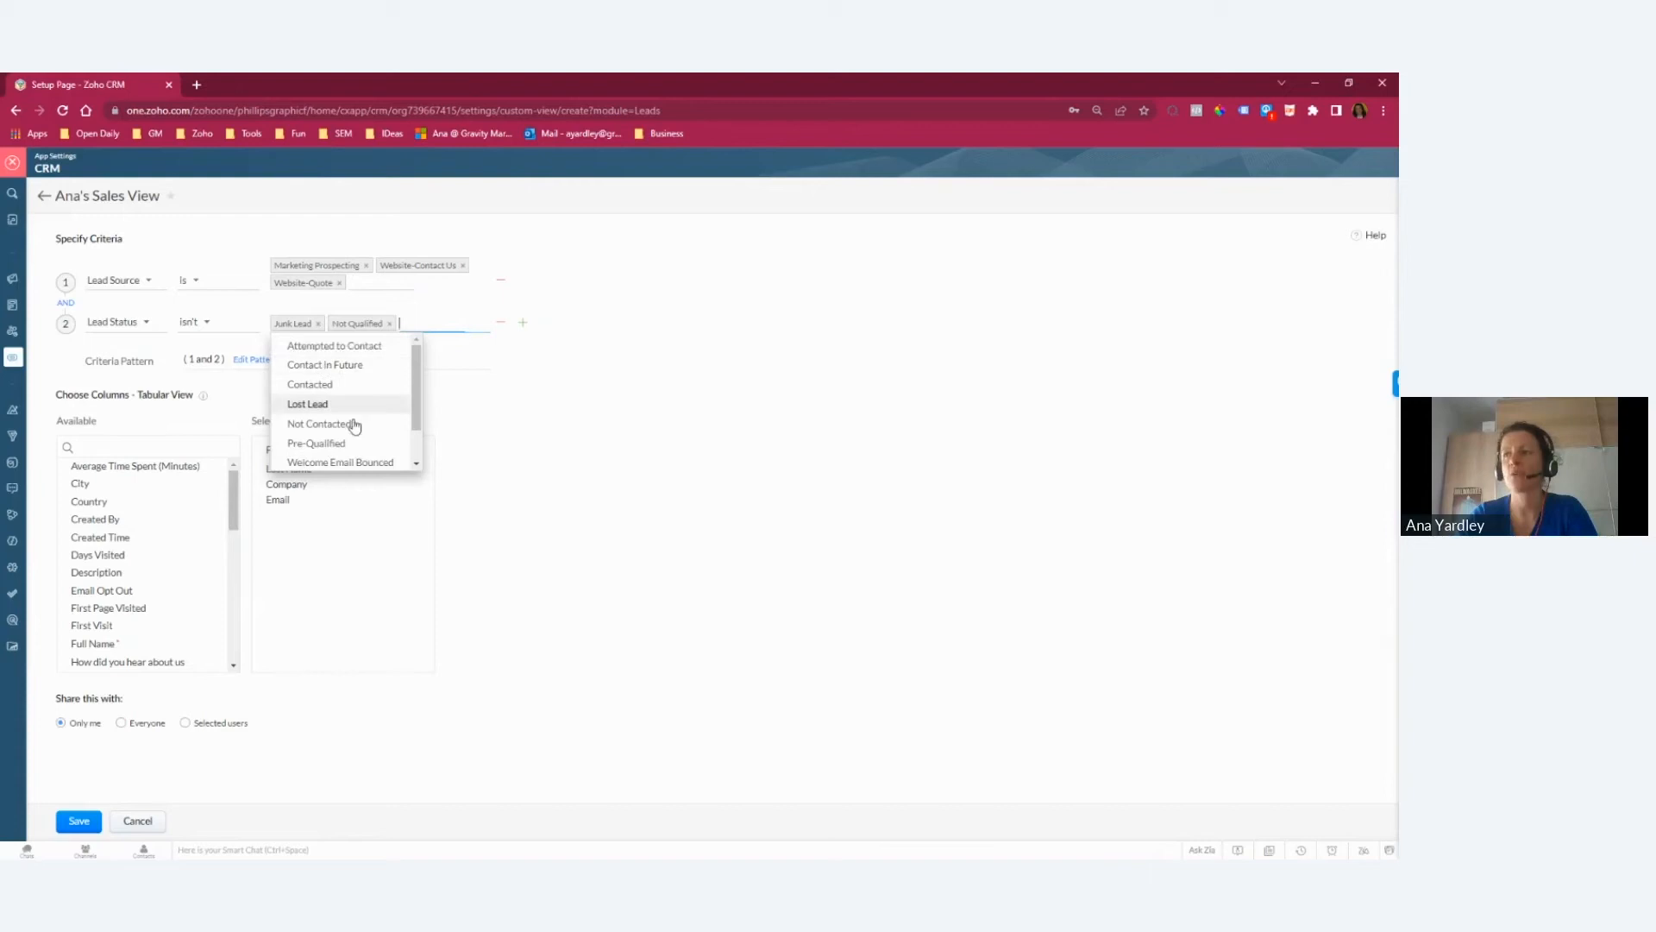
click(544, 400)
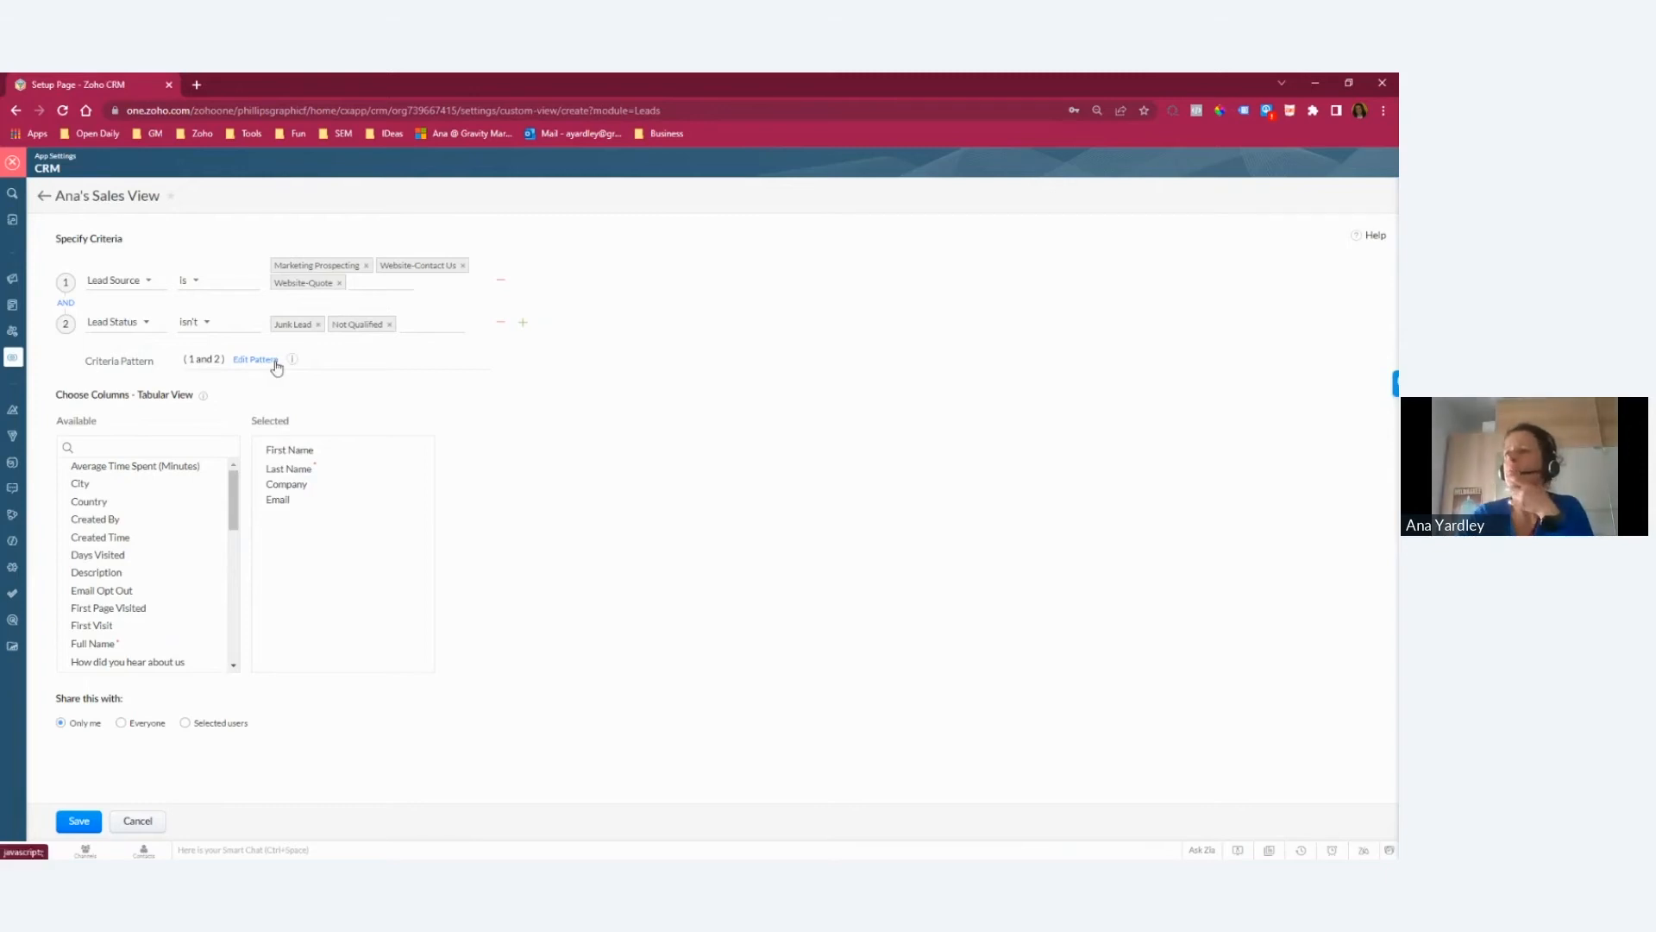
Step: Add Full Name as the view's first column and remove the separate First Name and Last Name columns
click(140, 446)
text(fu)
drag(130, 466, 346, 459)
click(419, 469)
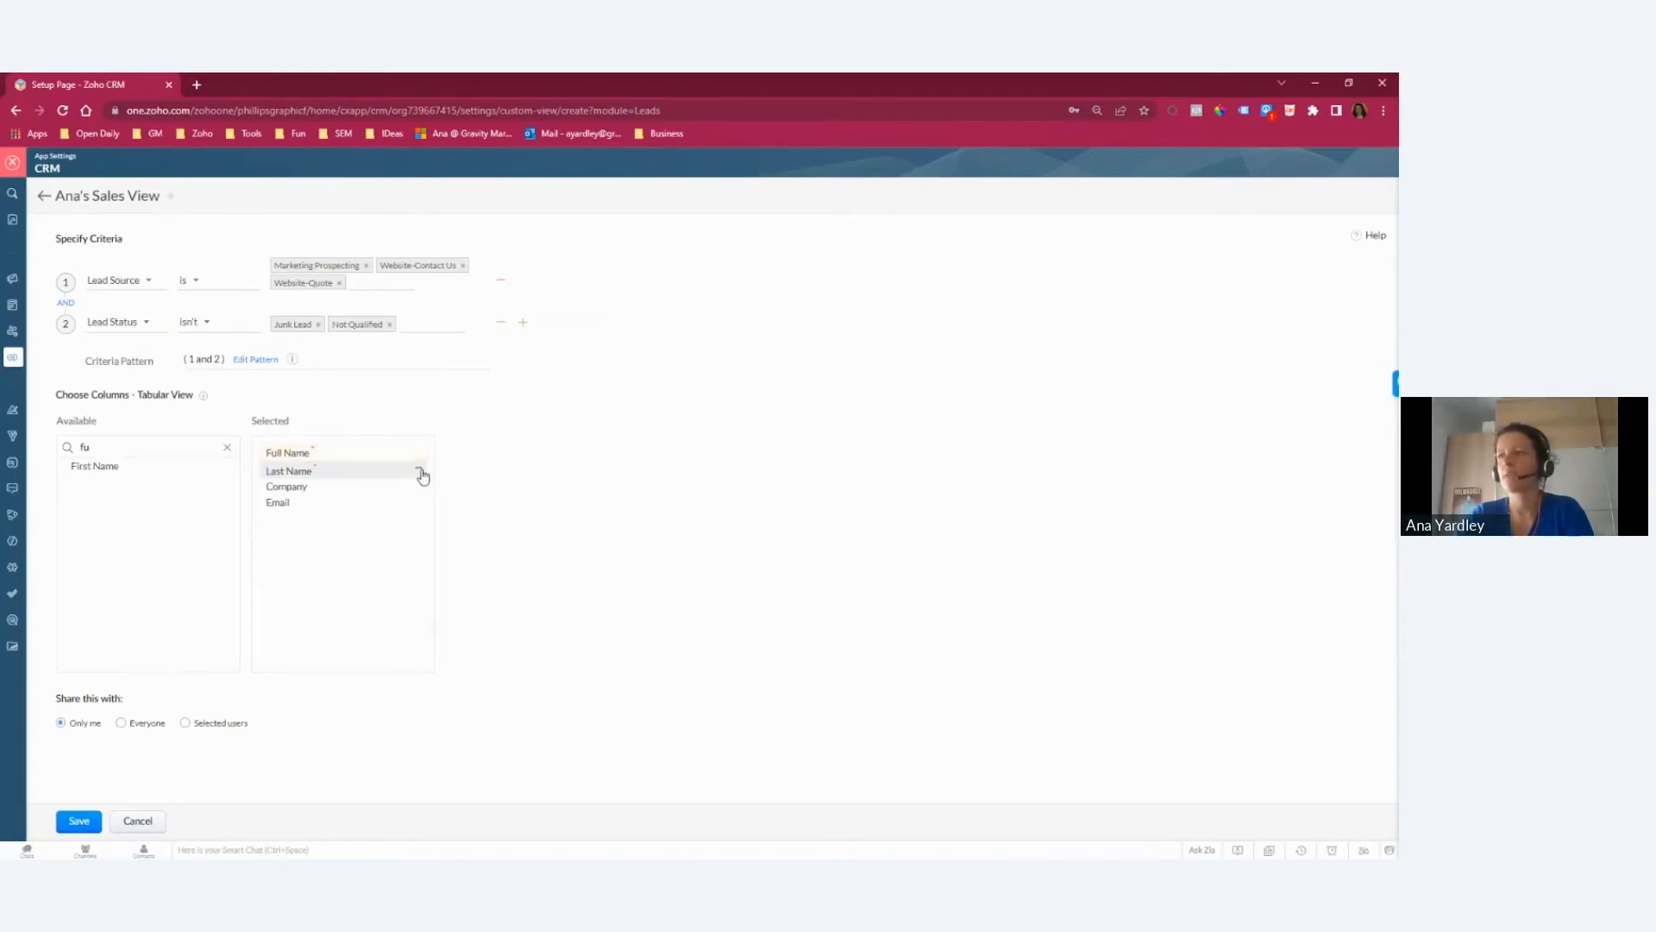
click(419, 468)
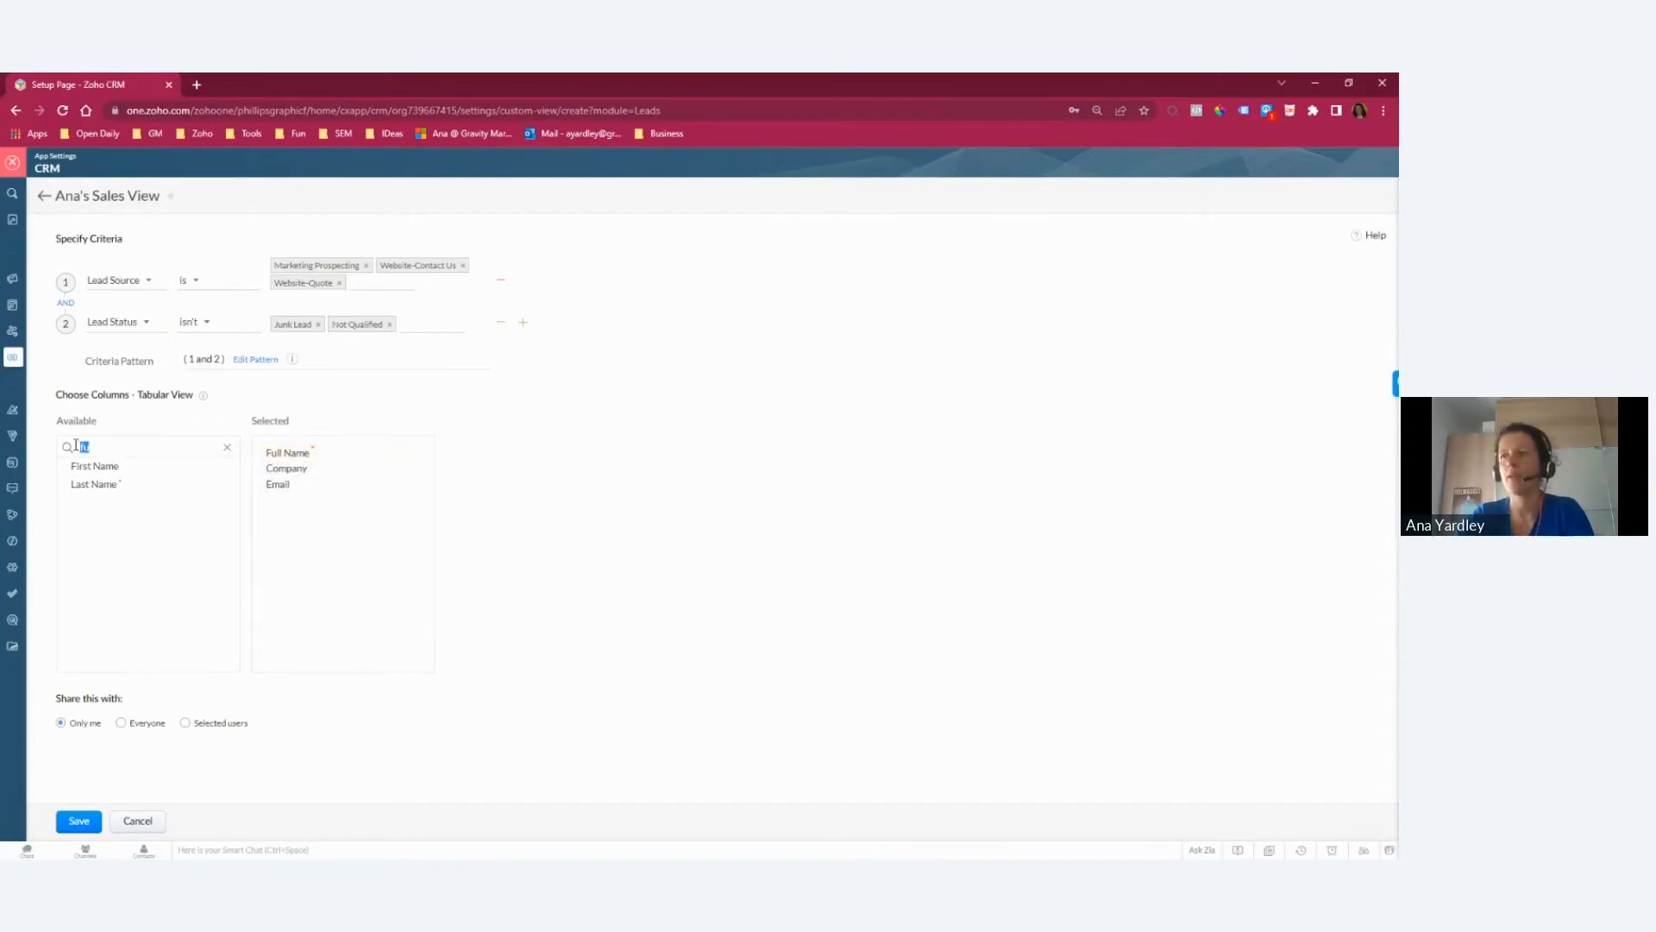
Step: Add the columns How did you hear about us, Project Description, Quantities and Project Needed by to the view, placing How did you hear about us last
key(BackSpace)
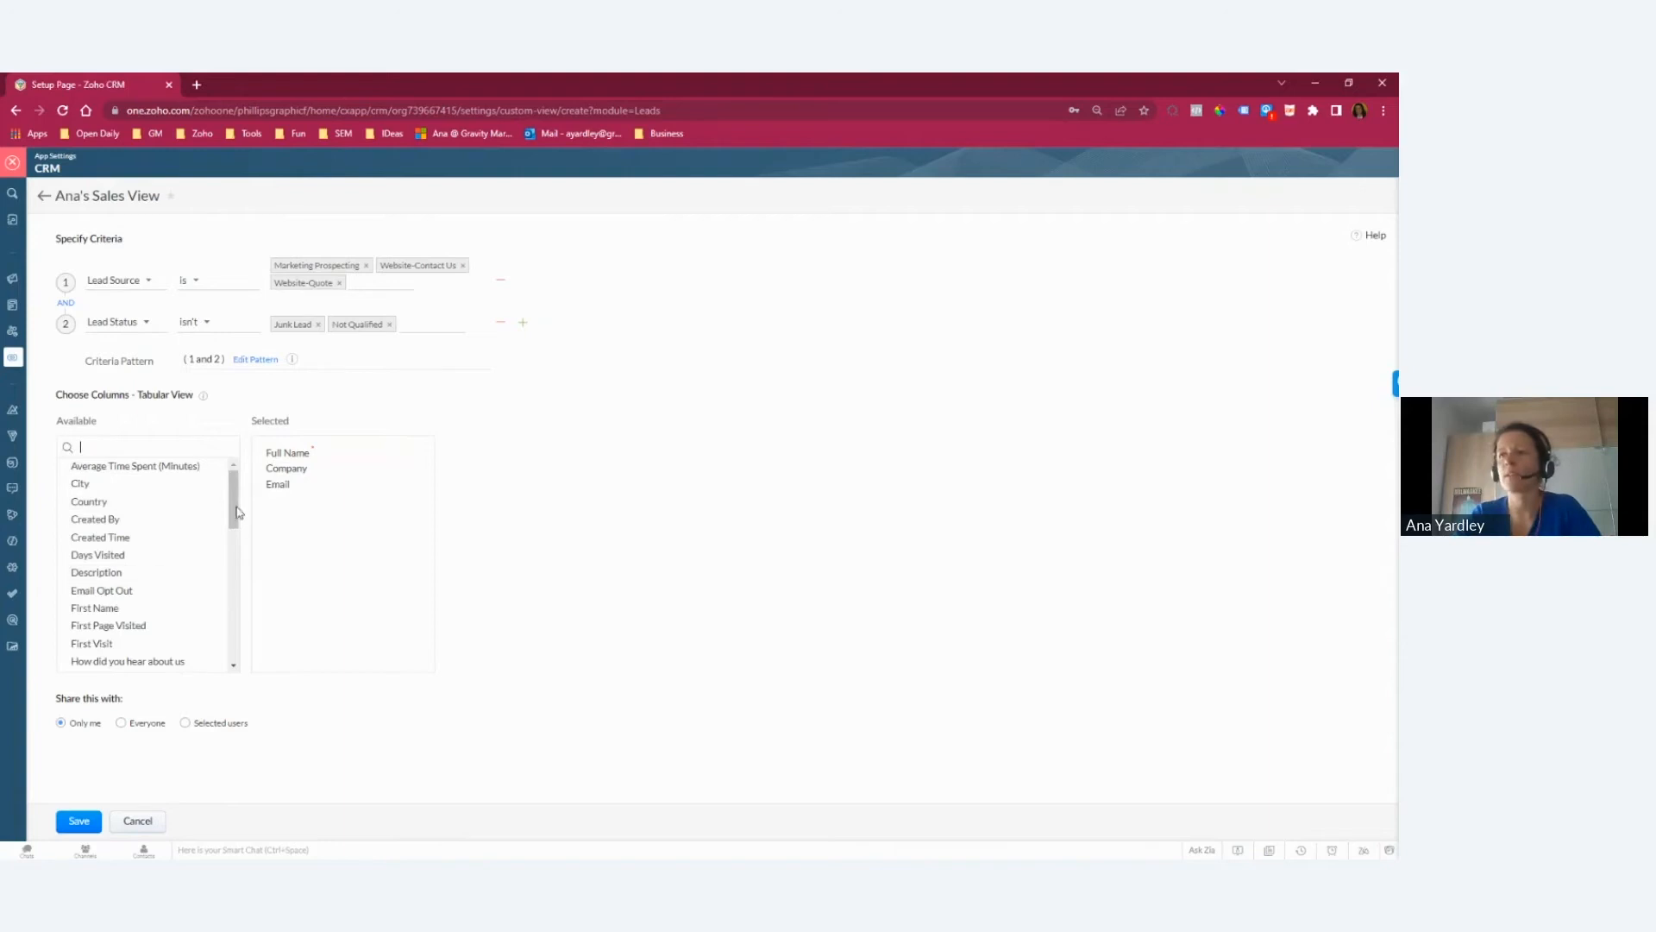
drag(163, 655, 359, 552)
drag(234, 504, 229, 544)
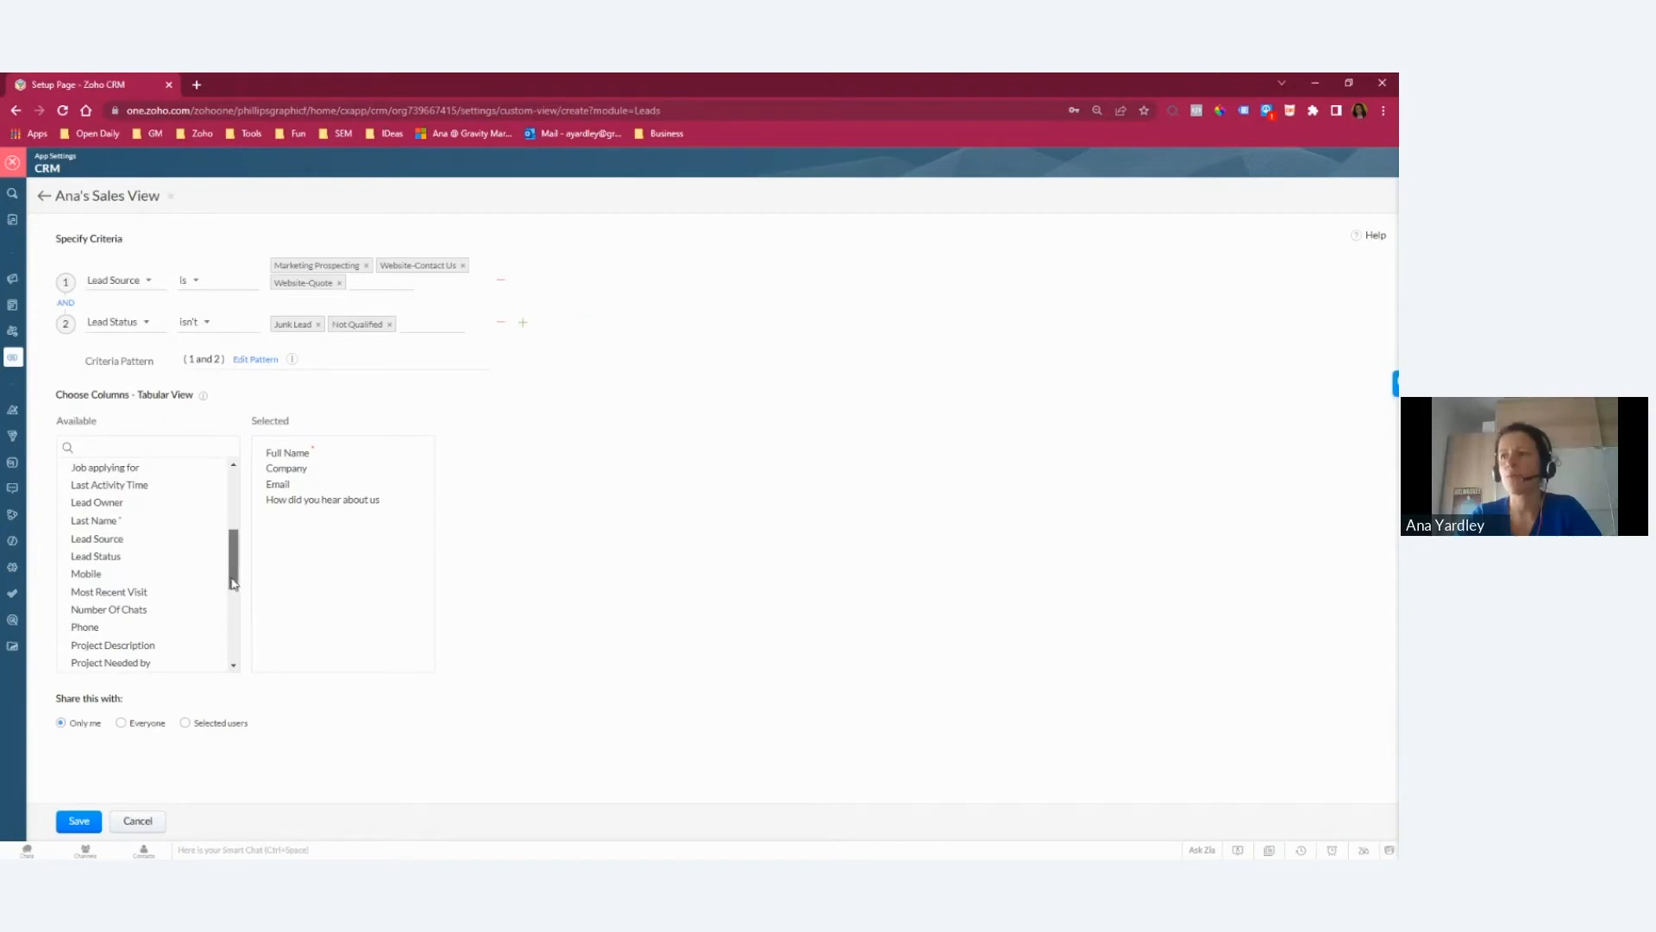
scroll(129, 581, down, 2)
drag(130, 573, 318, 510)
drag(130, 570, 312, 530)
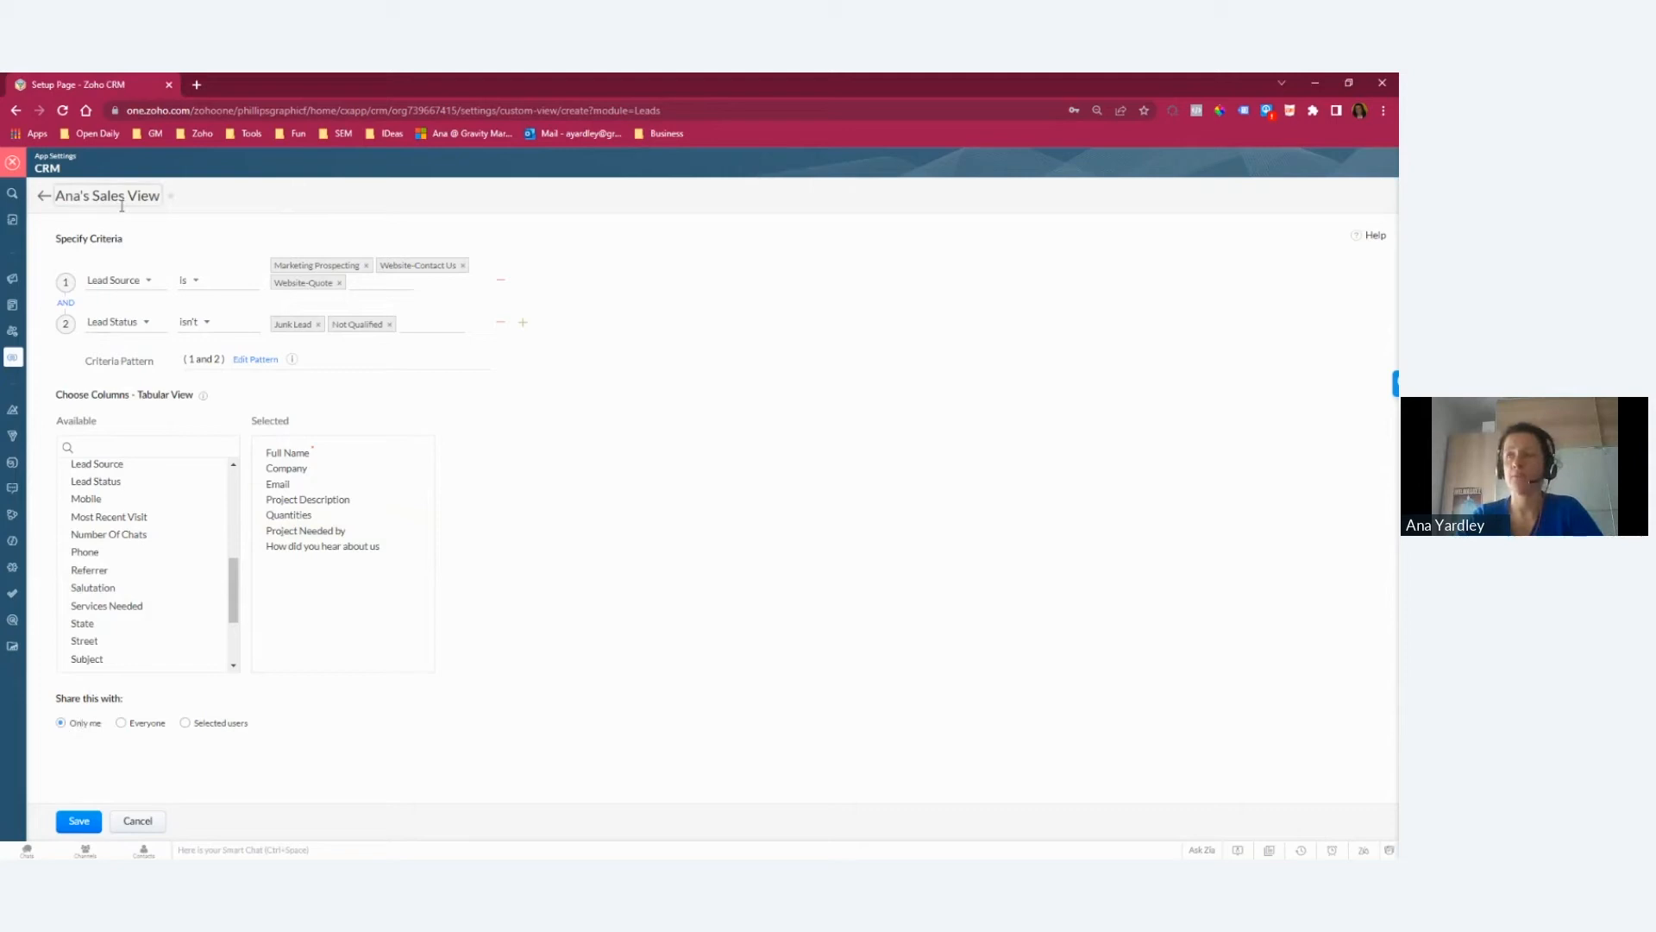
Step: Examine the Everyone and Selected users sharing options, including the selectable users and groups, and cancel the user selection
click(140, 729)
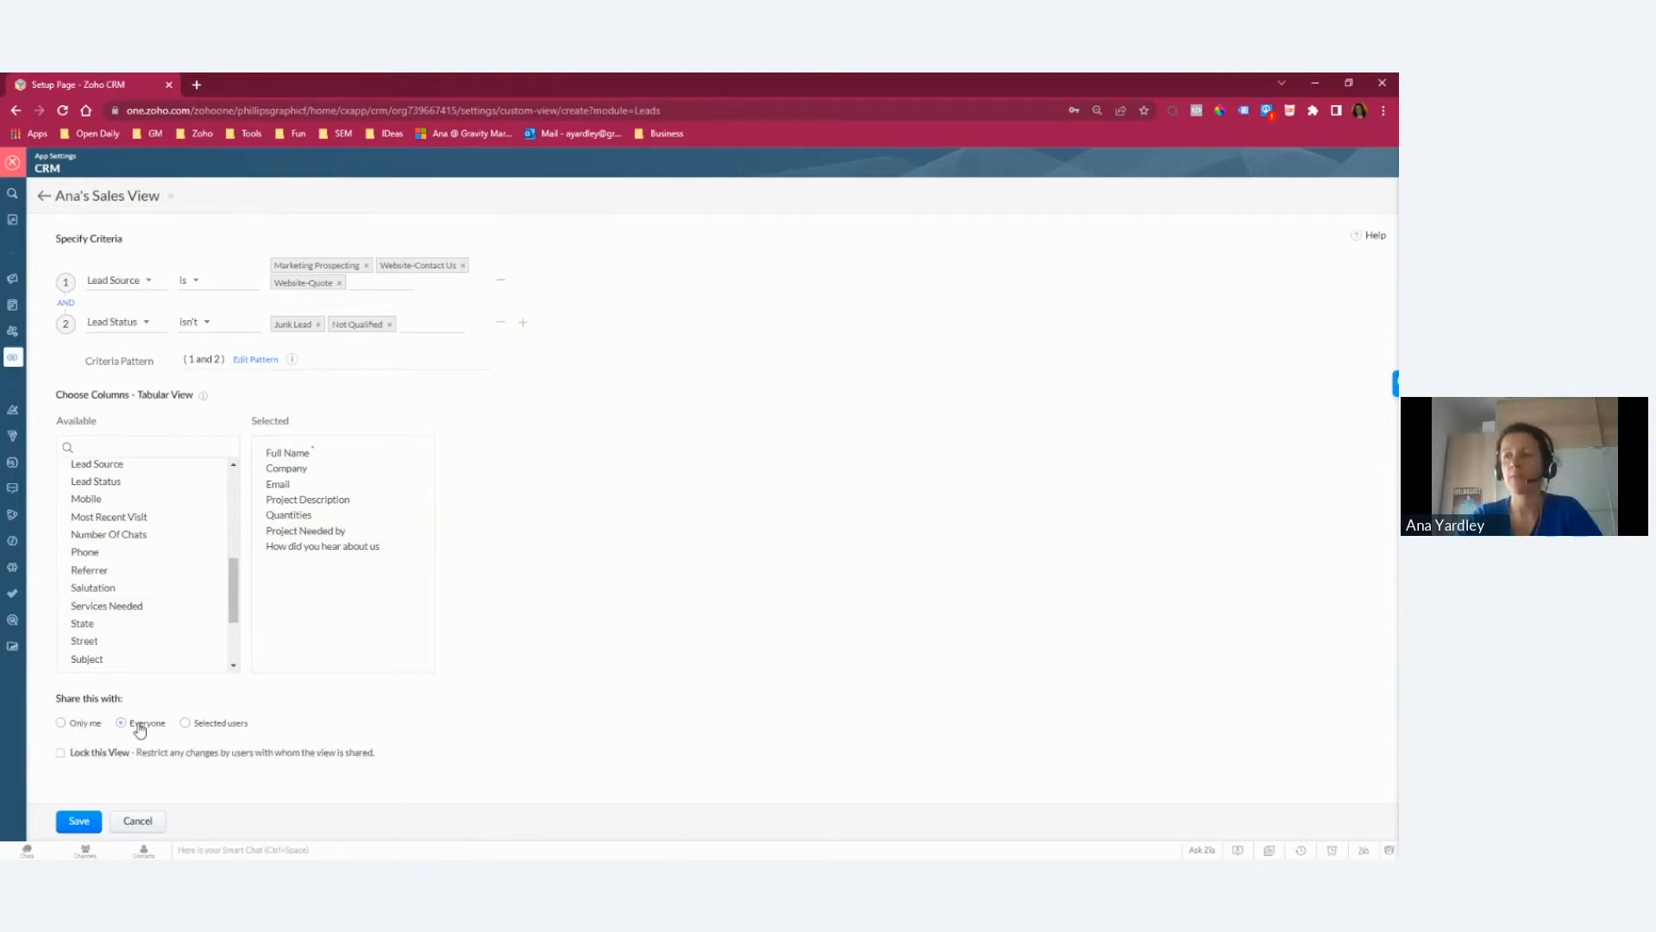
click(209, 729)
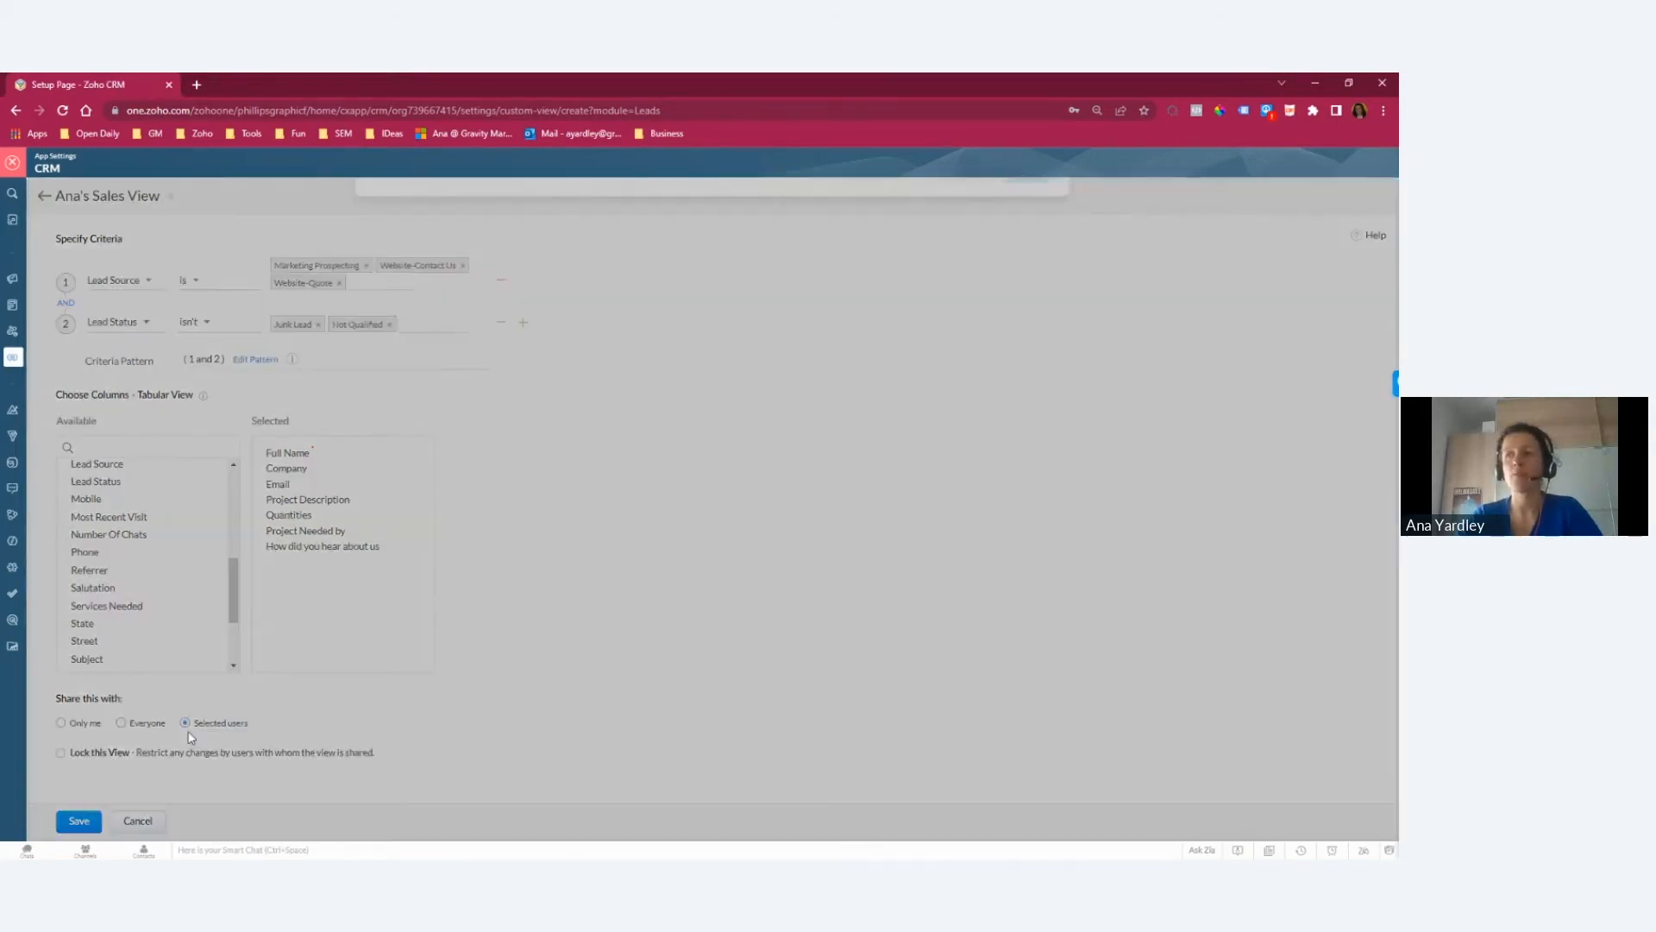
click(400, 252)
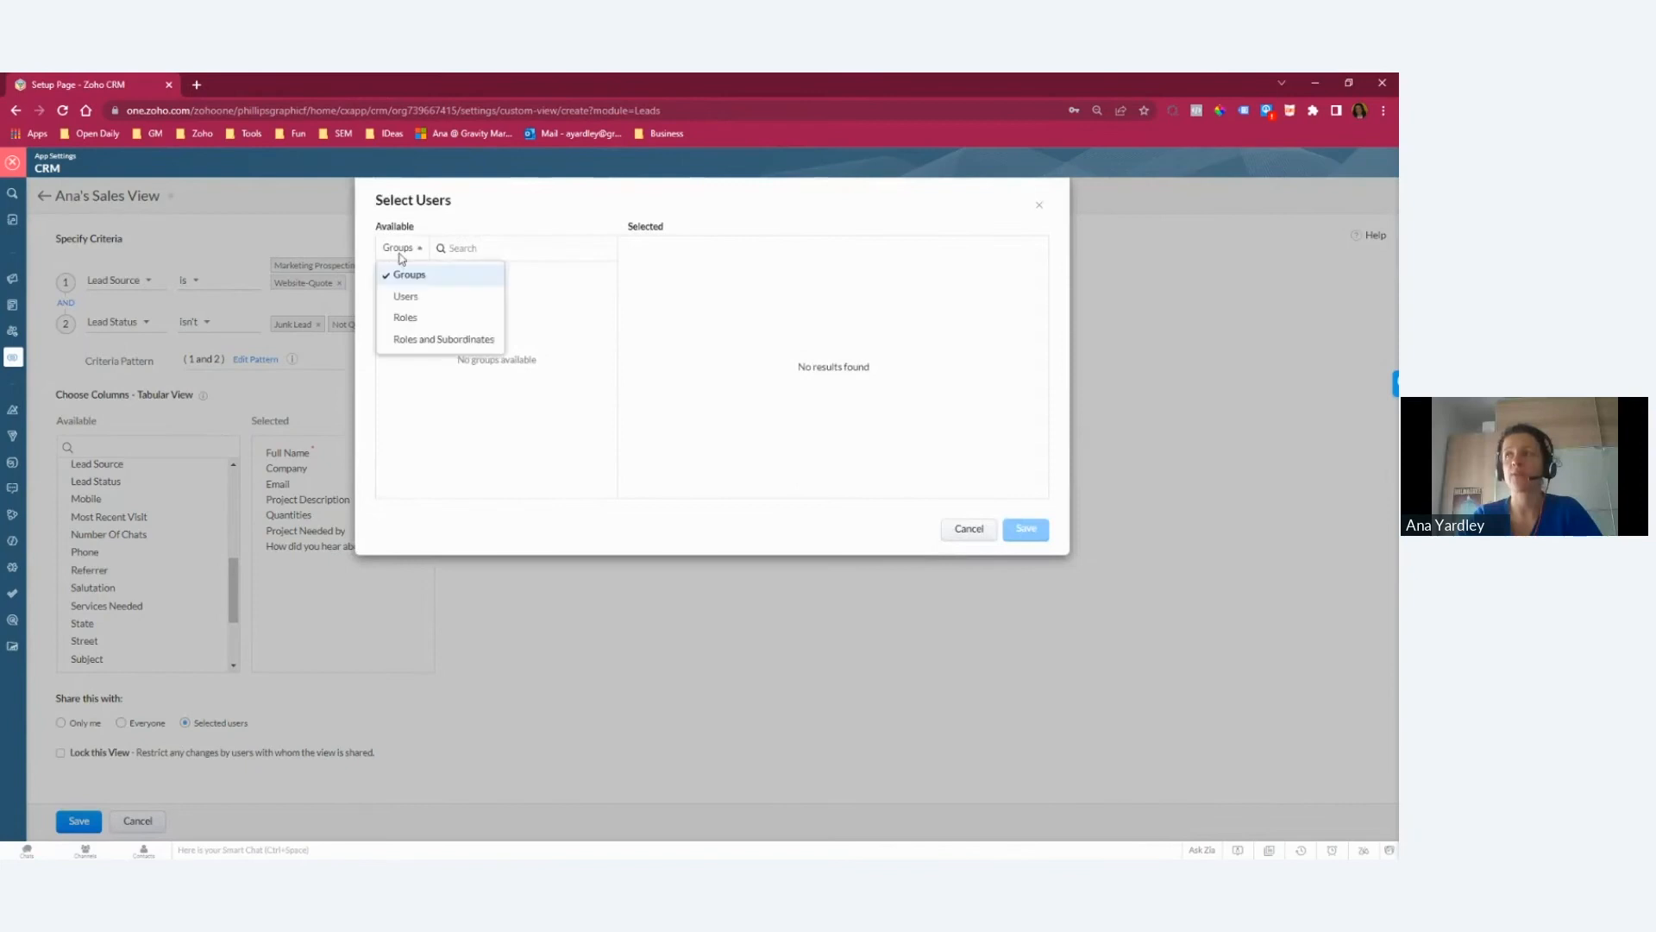
click(408, 297)
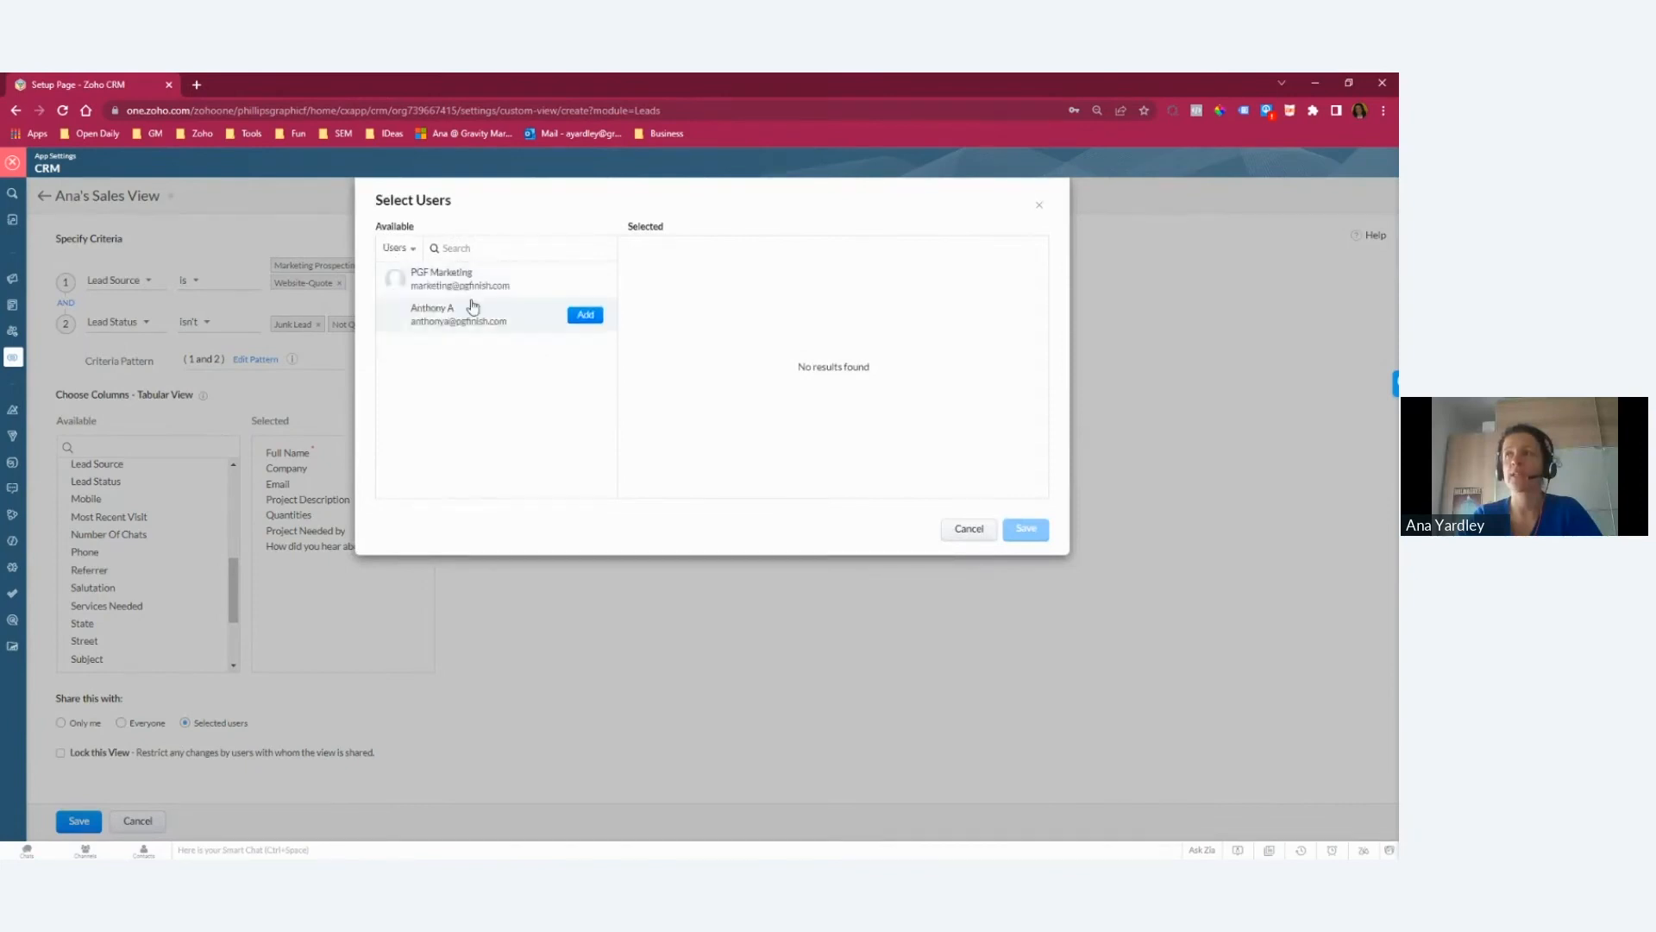
click(393, 249)
click(411, 275)
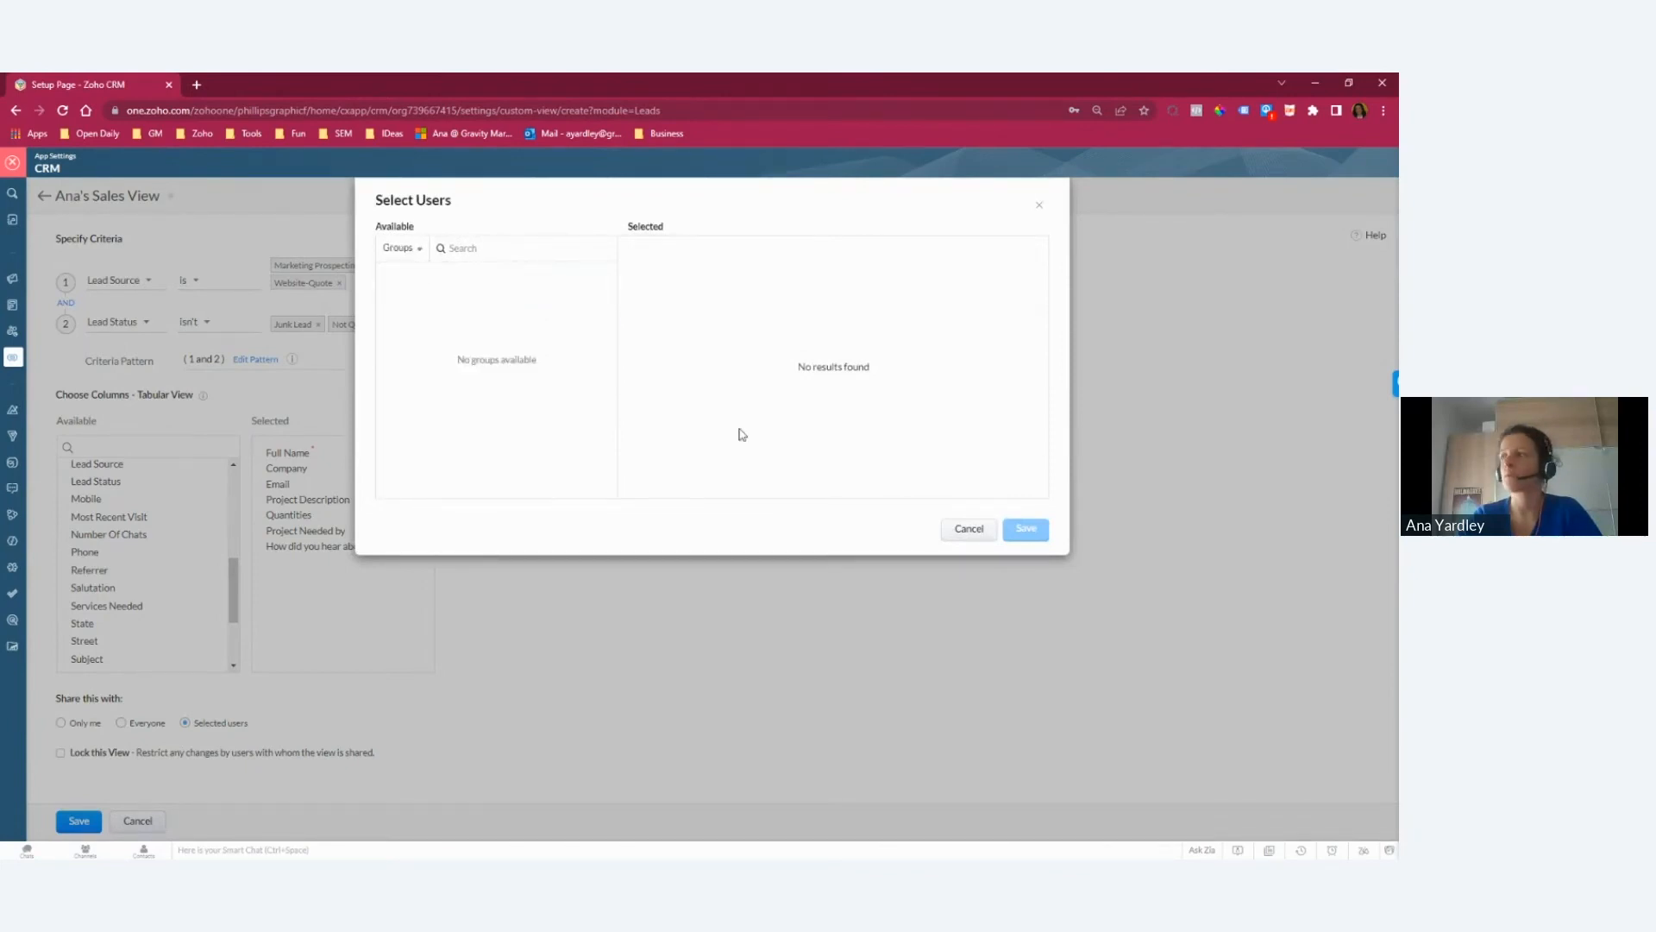
click(965, 527)
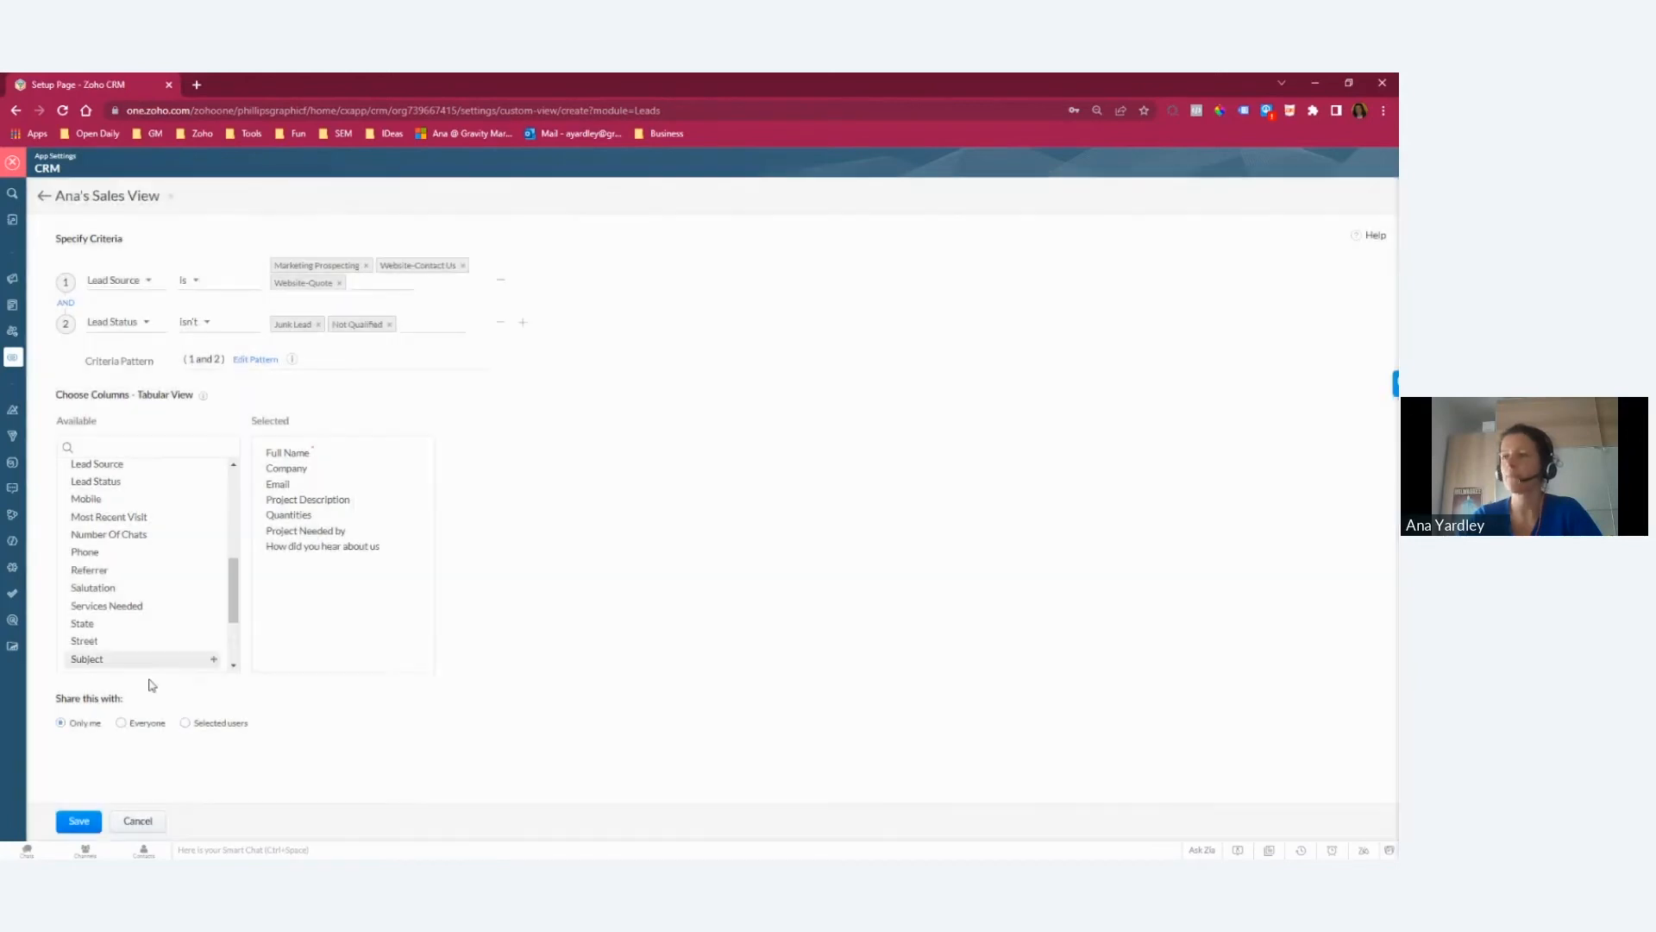
Step: Save the custom view and check the list of available lead views
click(72, 822)
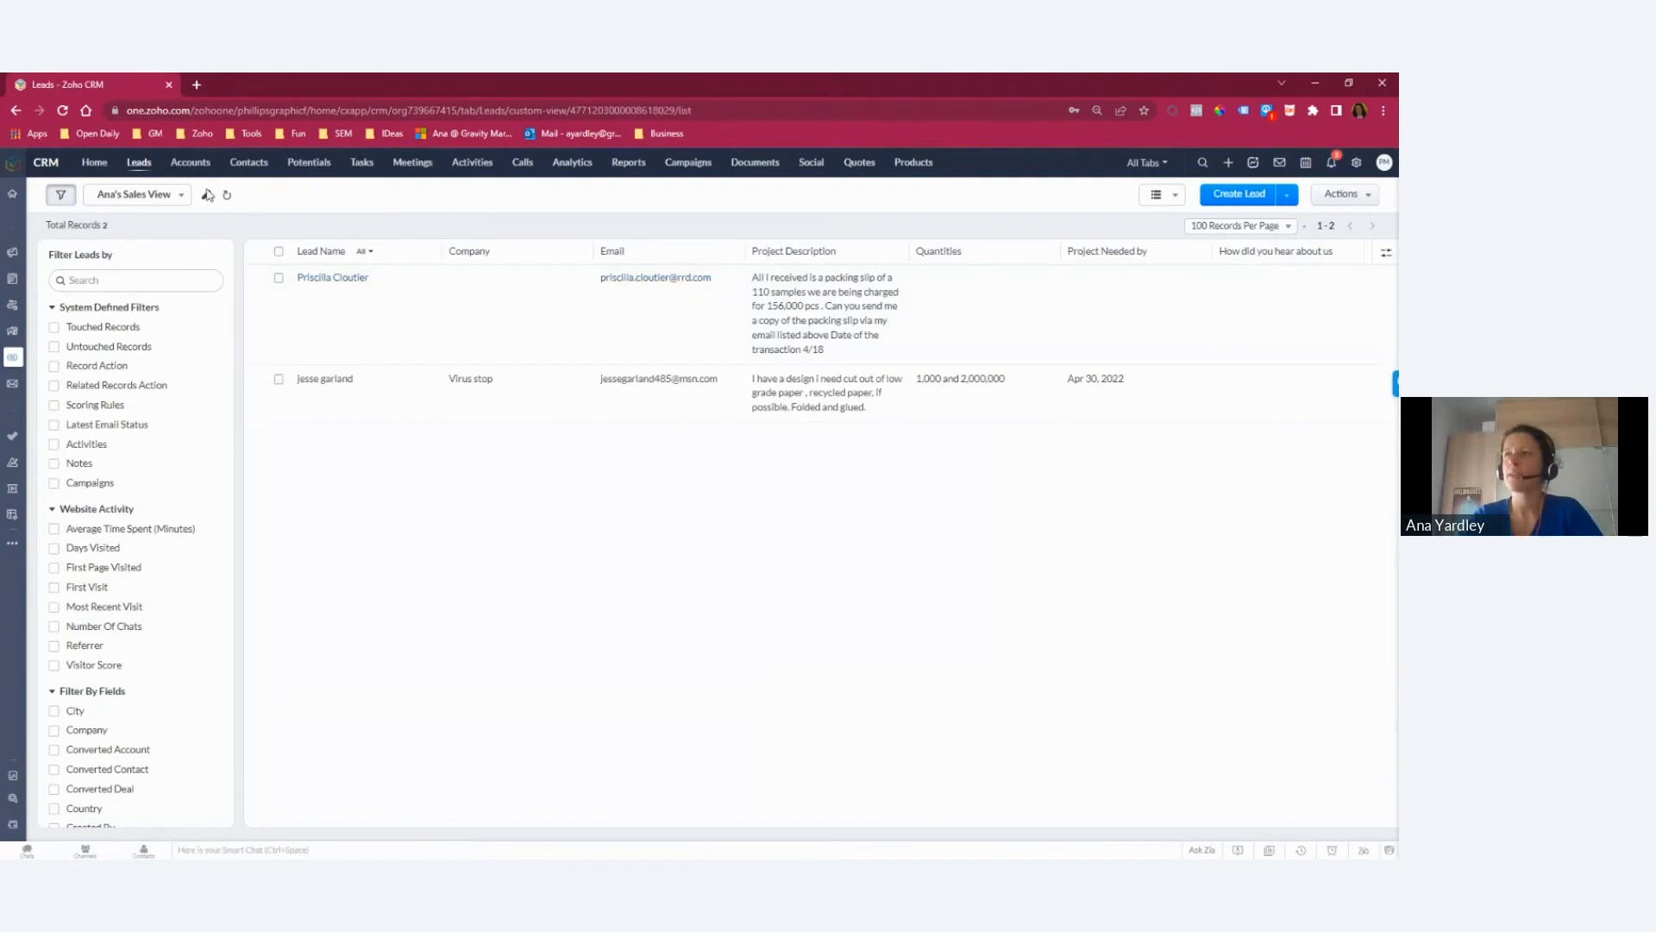
click(183, 197)
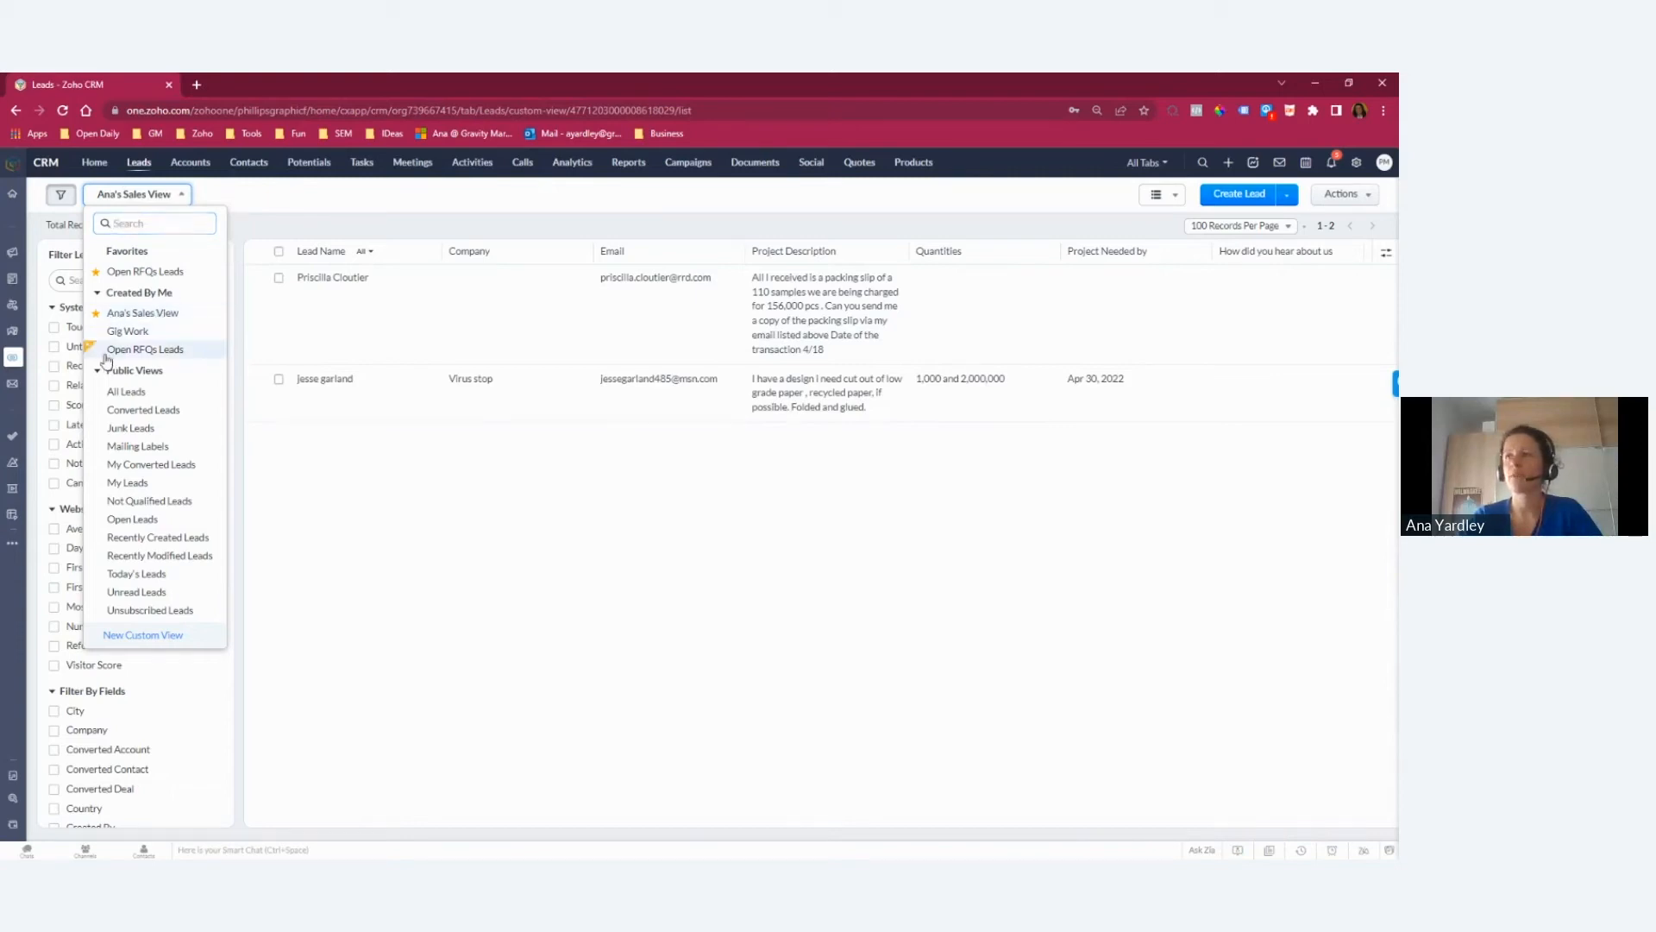
click(399, 221)
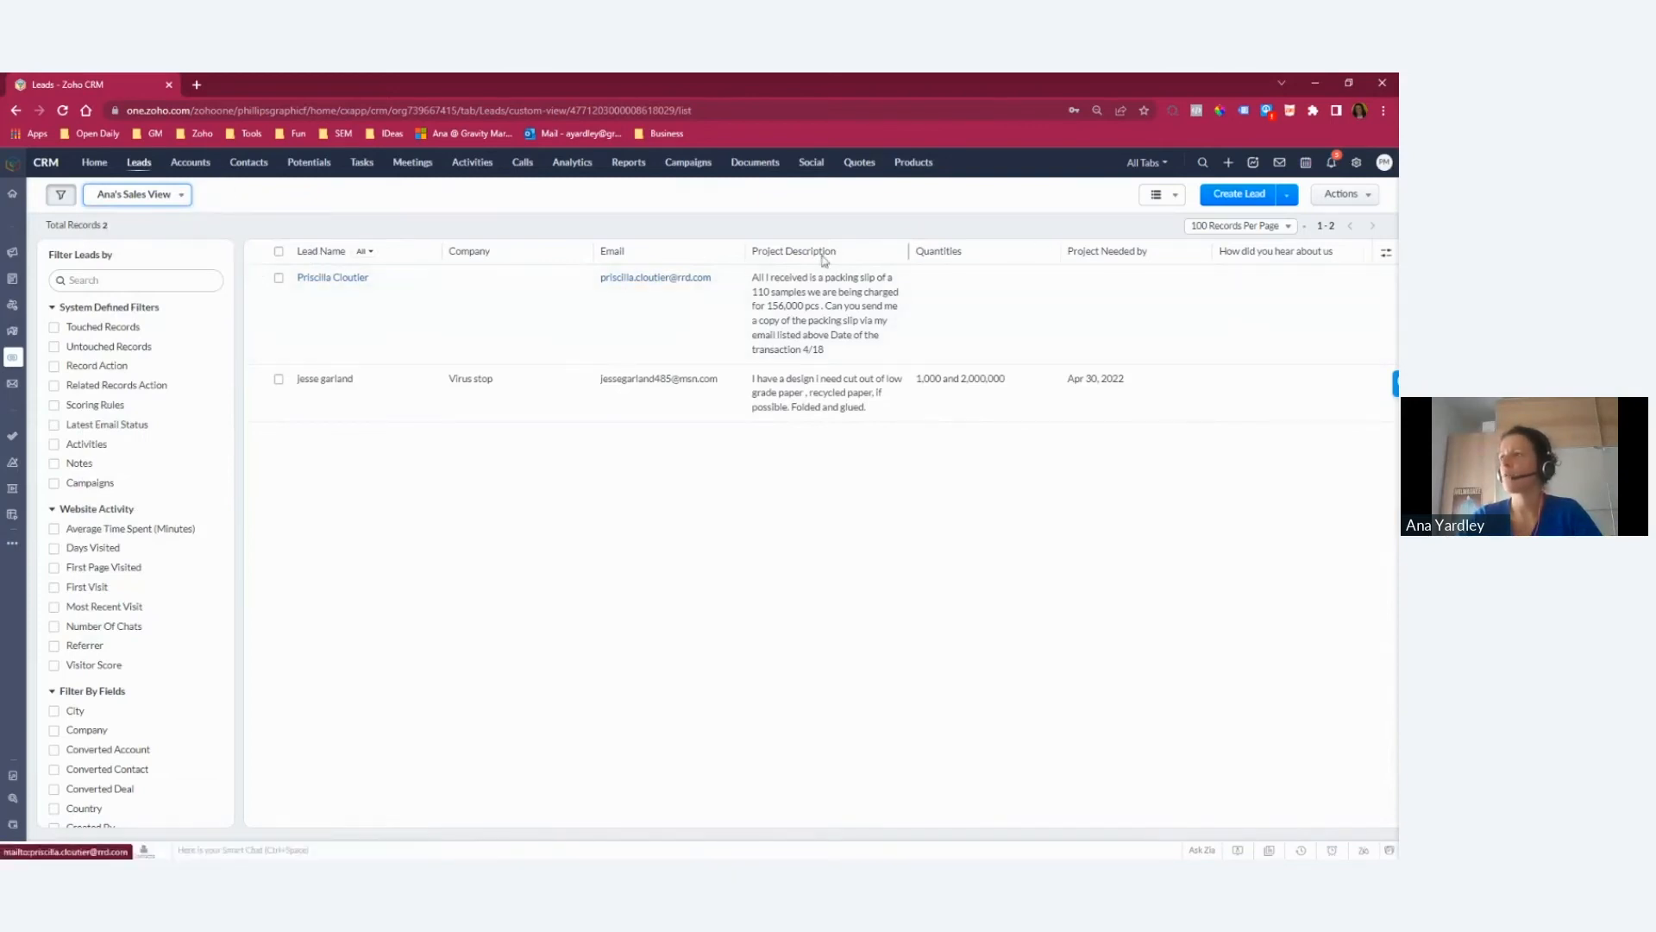
Step: Edit the sales view to make Company the first column, ahead of Full Name, and save it
click(206, 195)
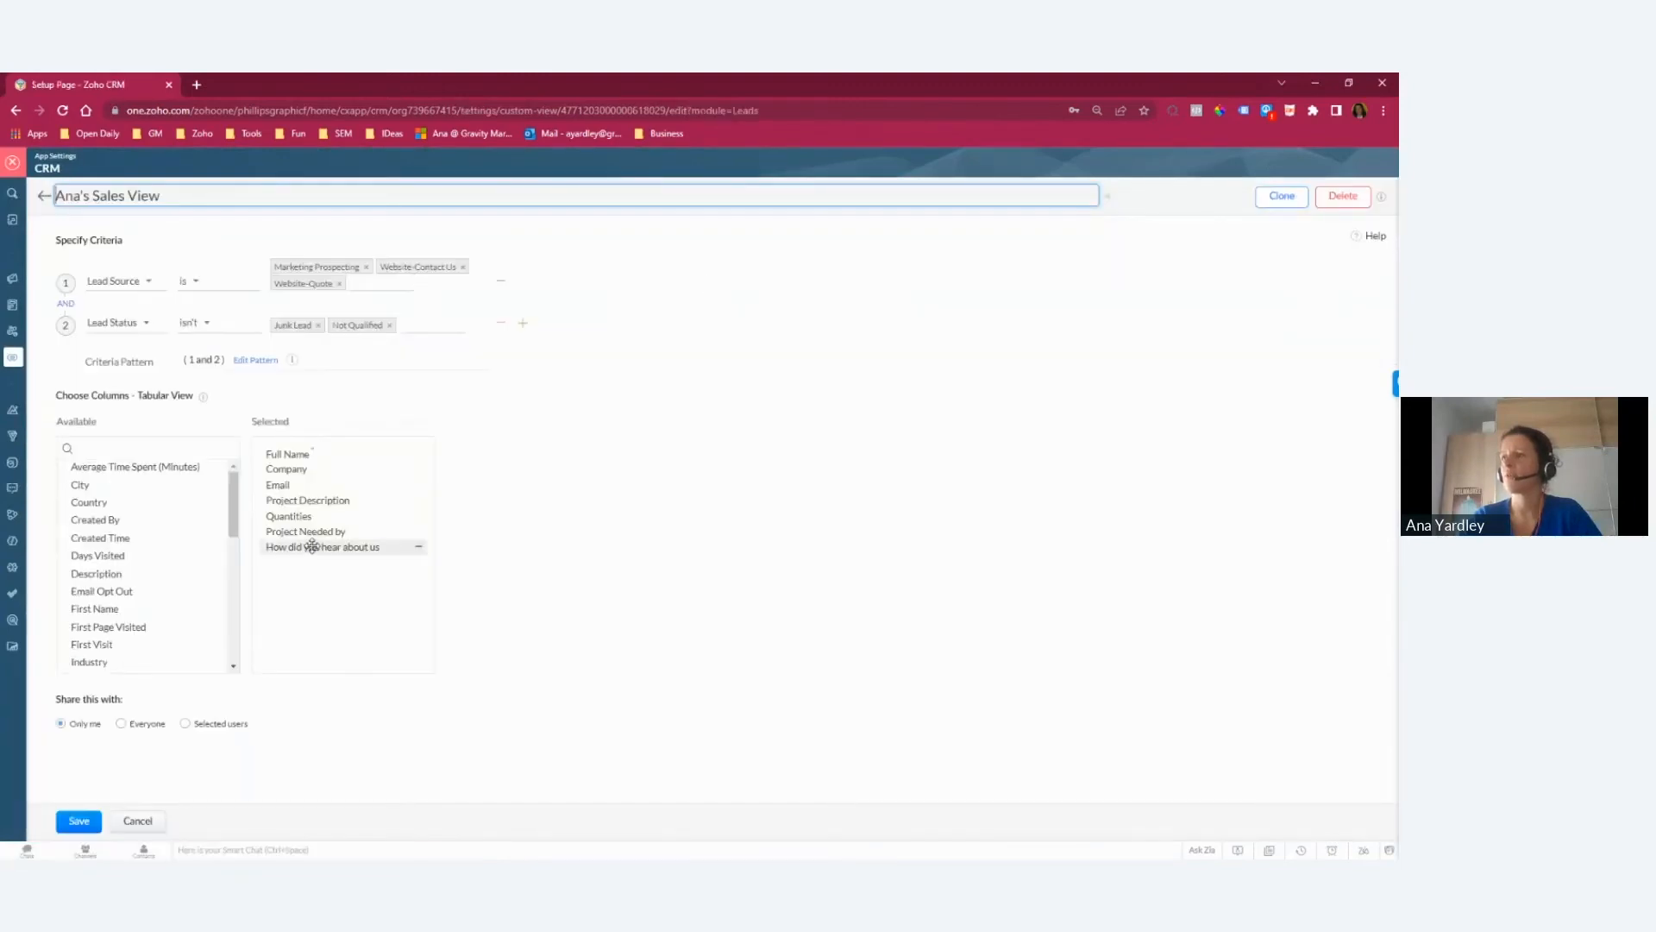
mouse_move(287, 470)
mouse_down()
mouse_move(280, 453)
mouse_move(293, 457)
mouse_up()
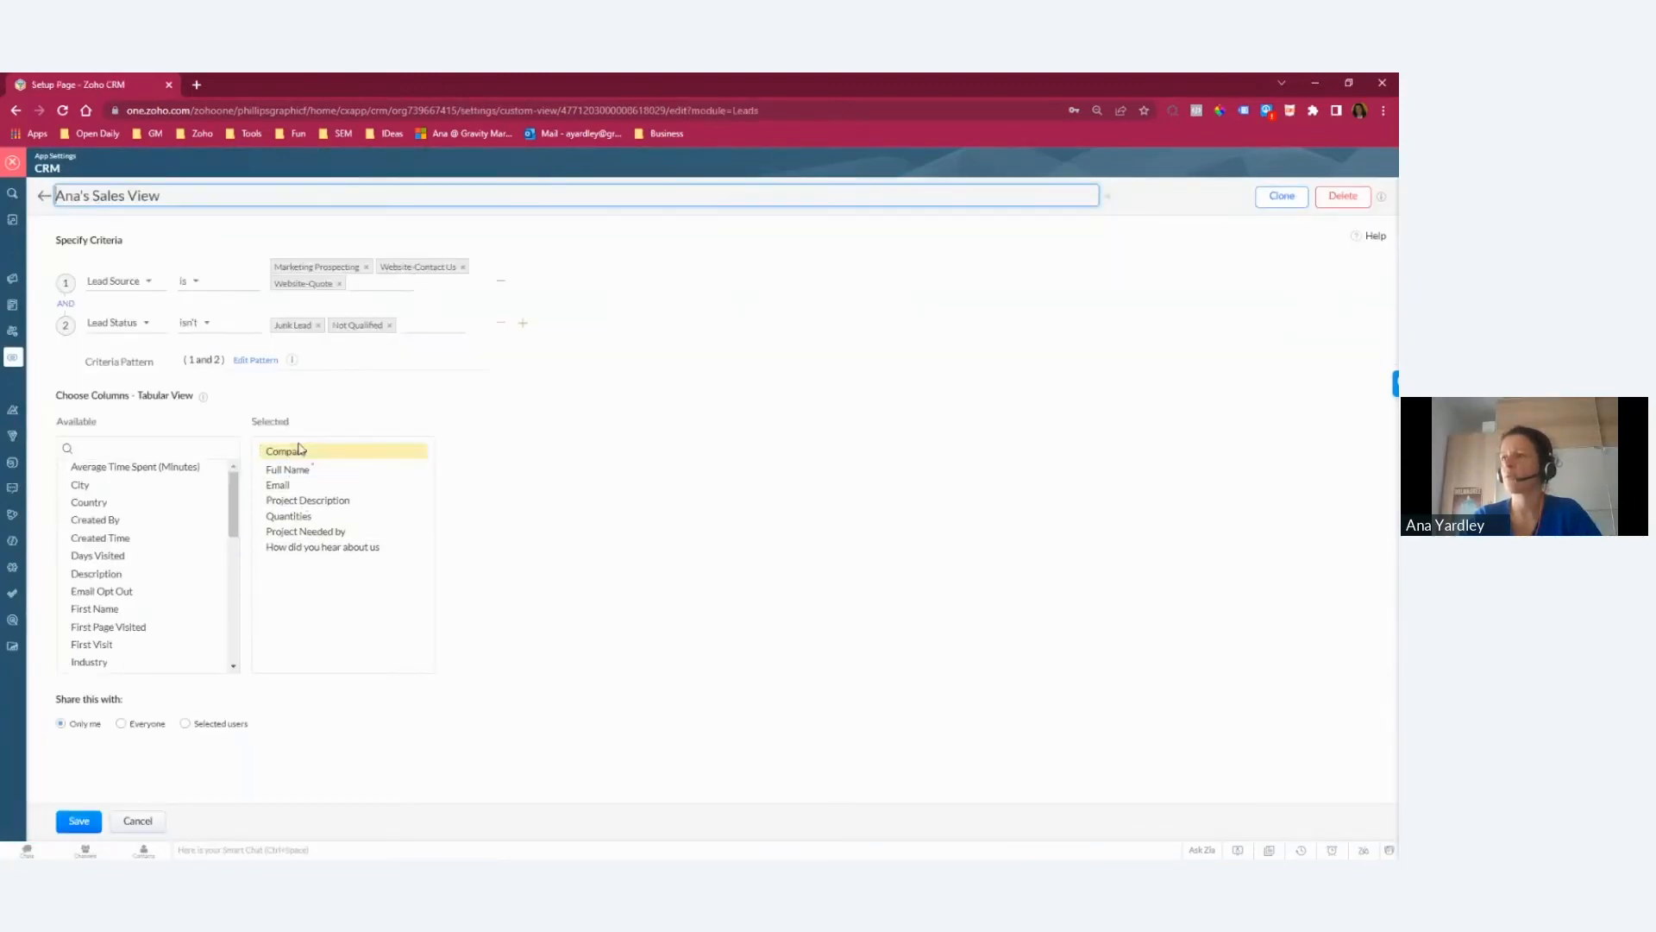
click(79, 824)
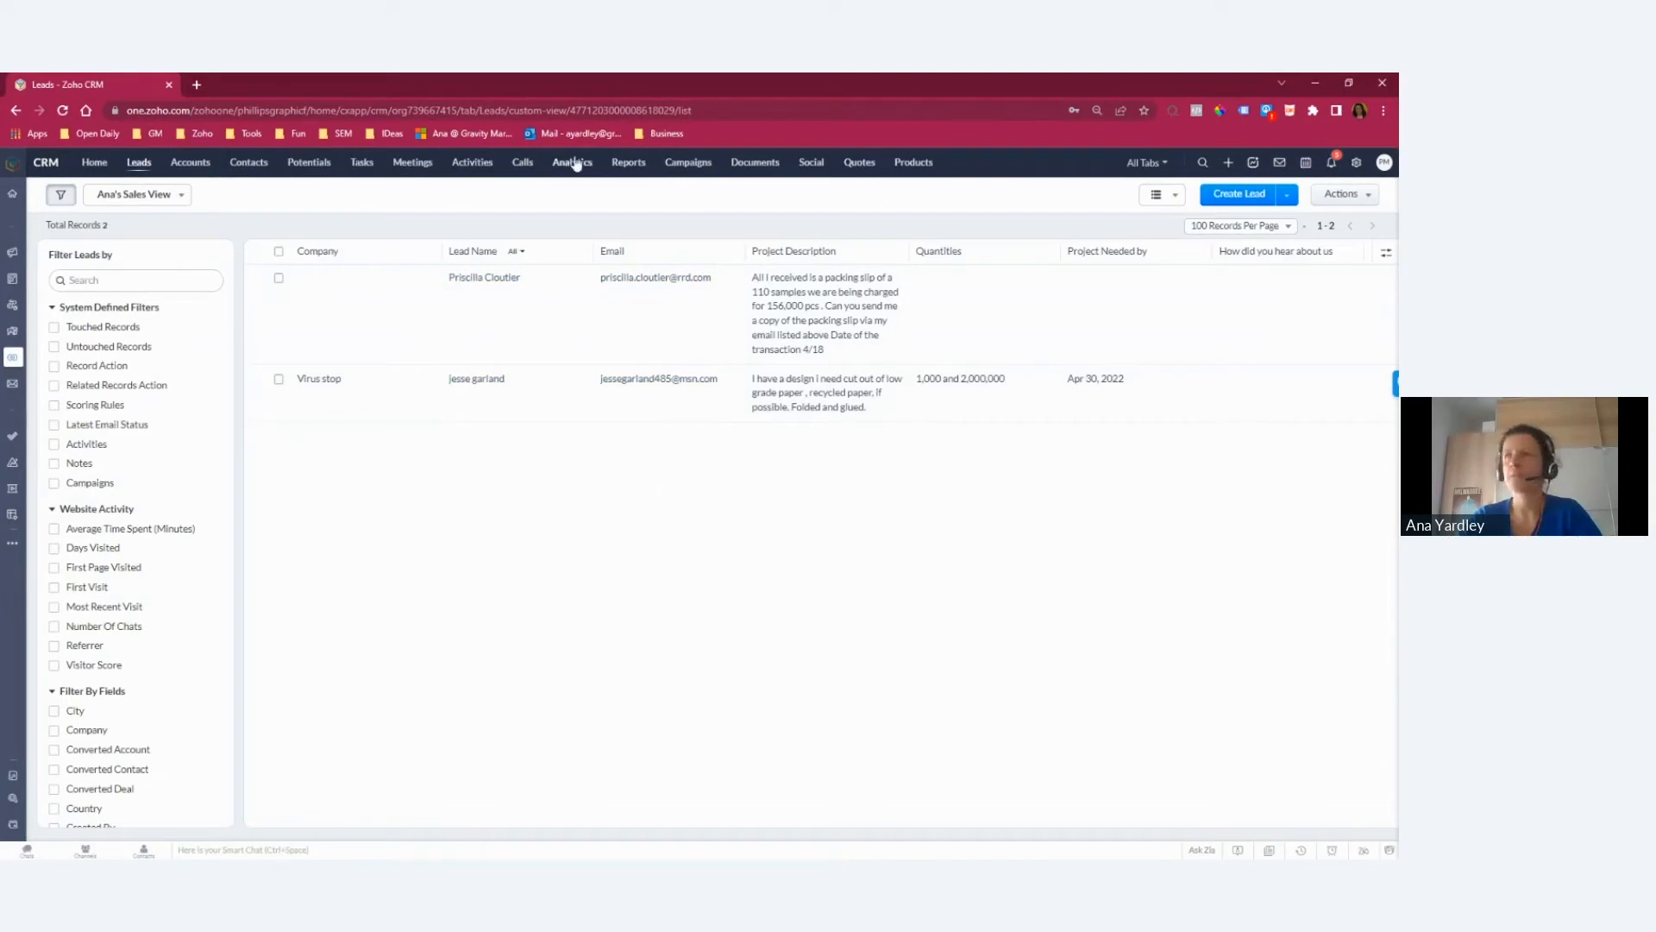
key(alt+Tab)
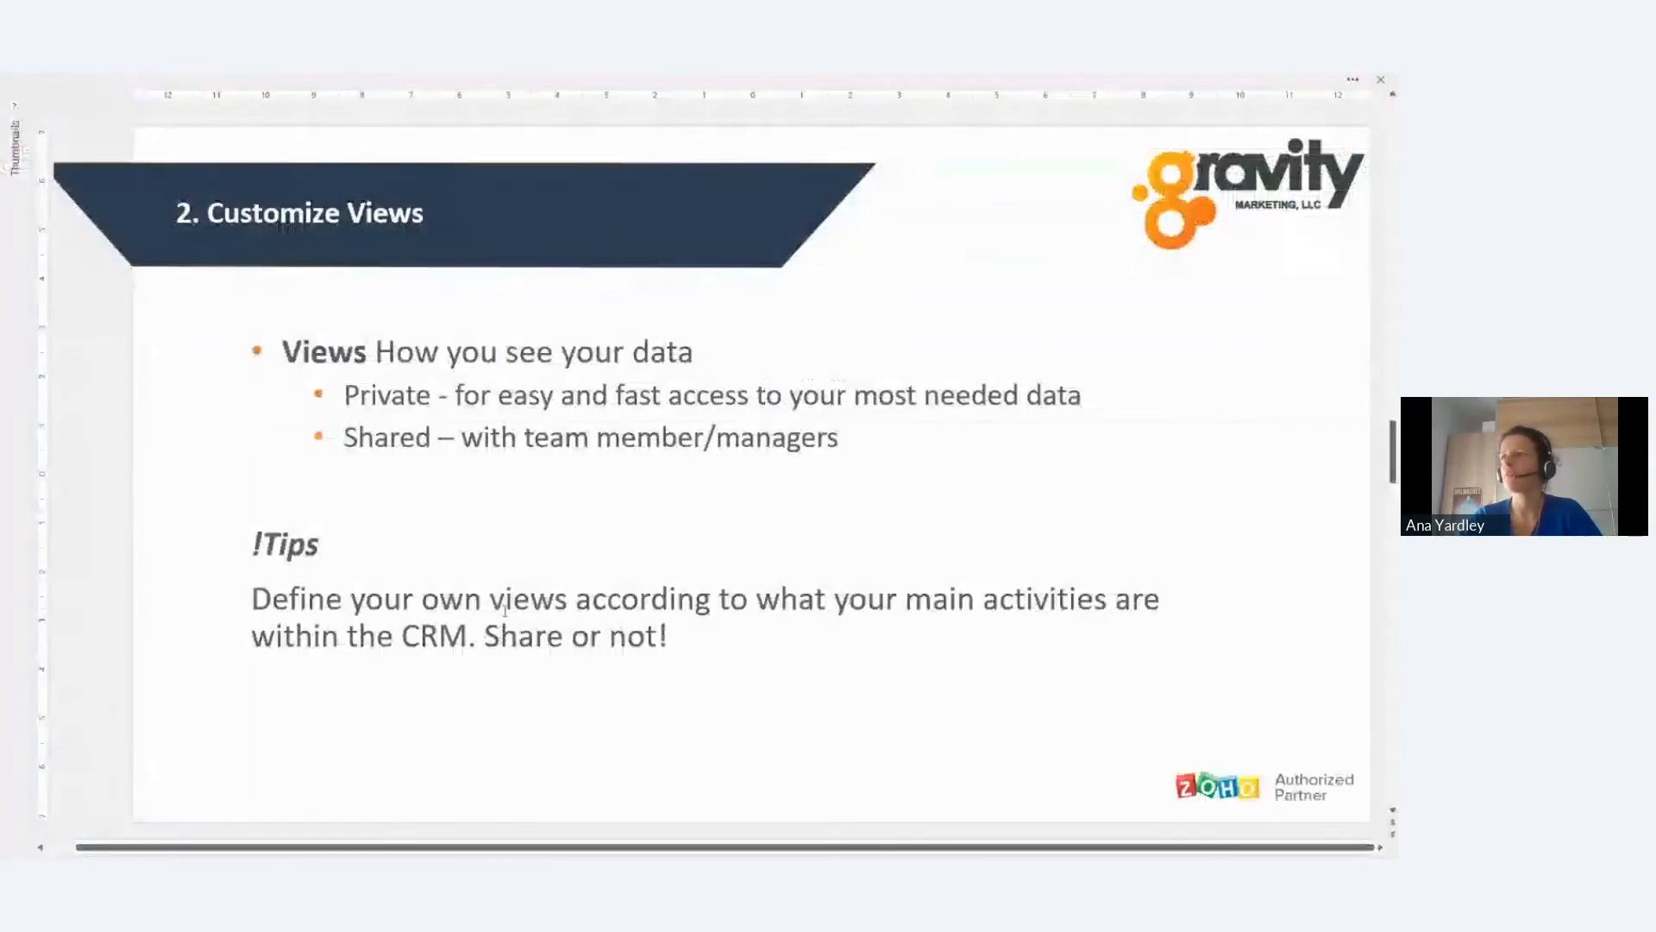
scroll(448, 636, down, 1)
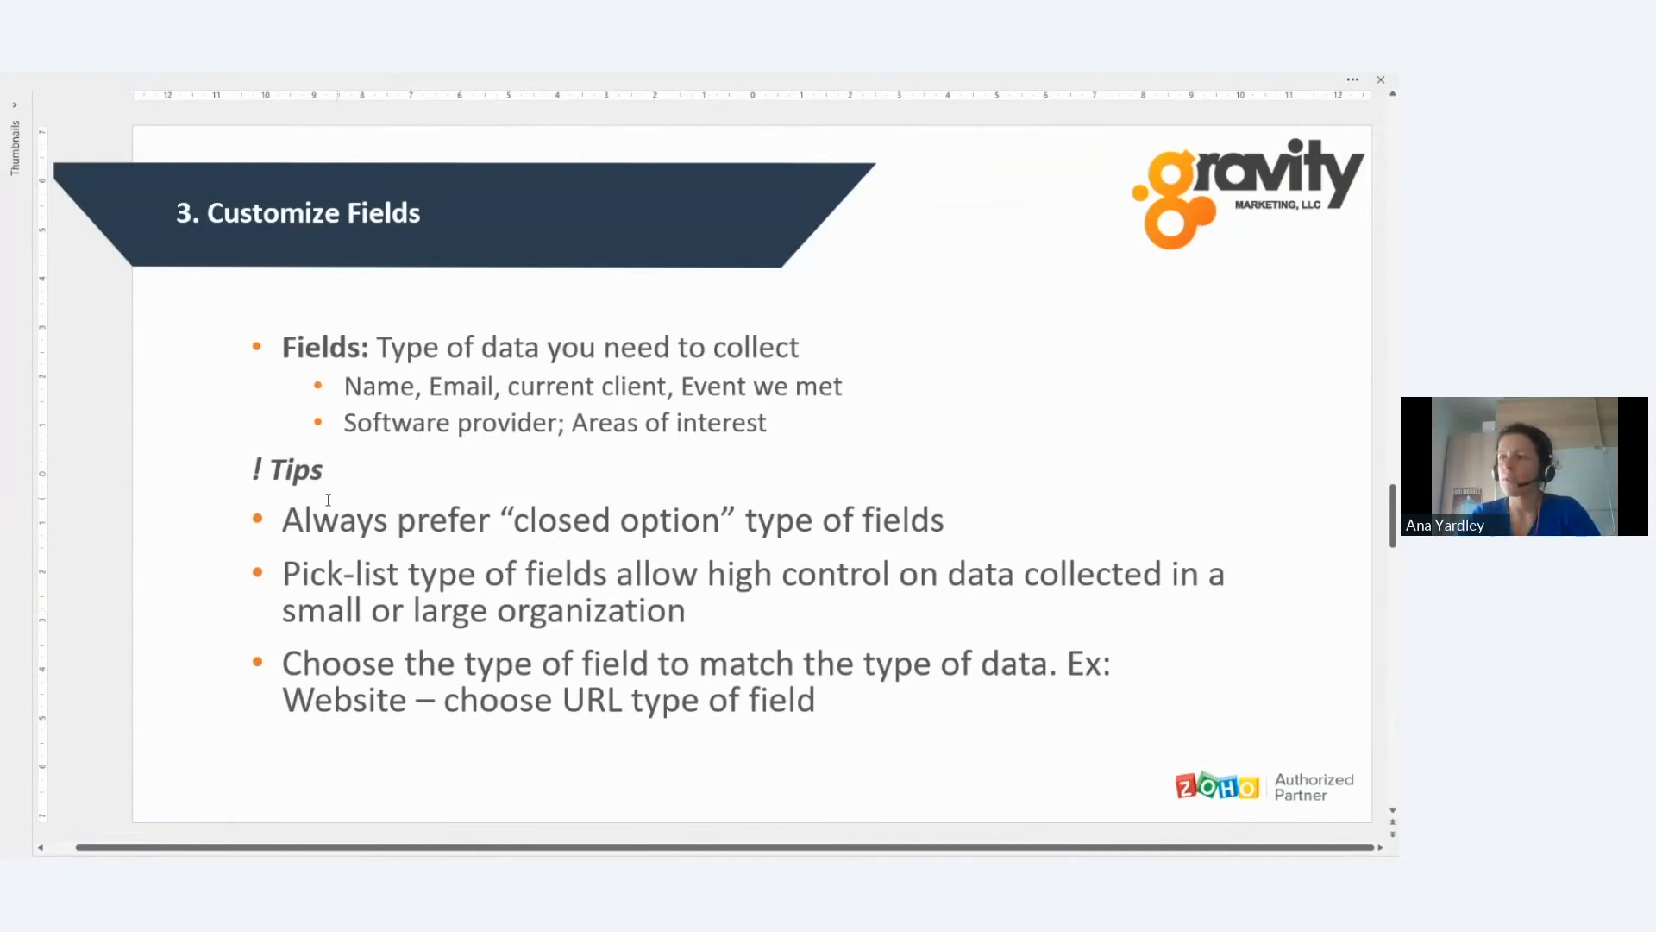
drag(286, 519, 952, 524)
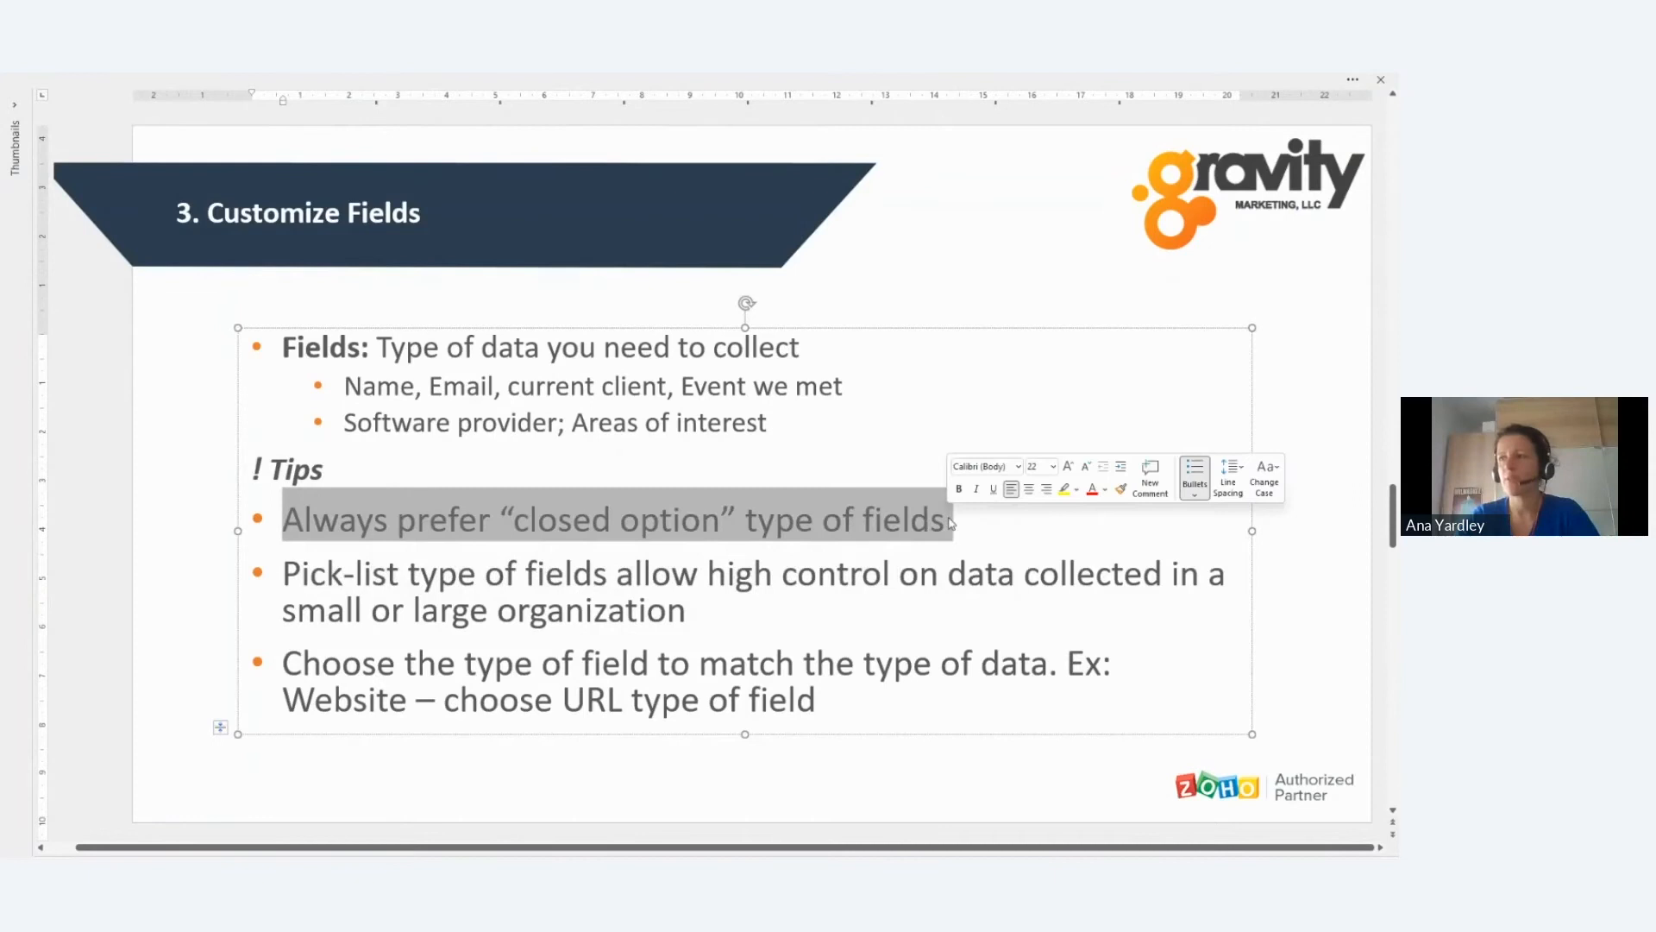
click(952, 524)
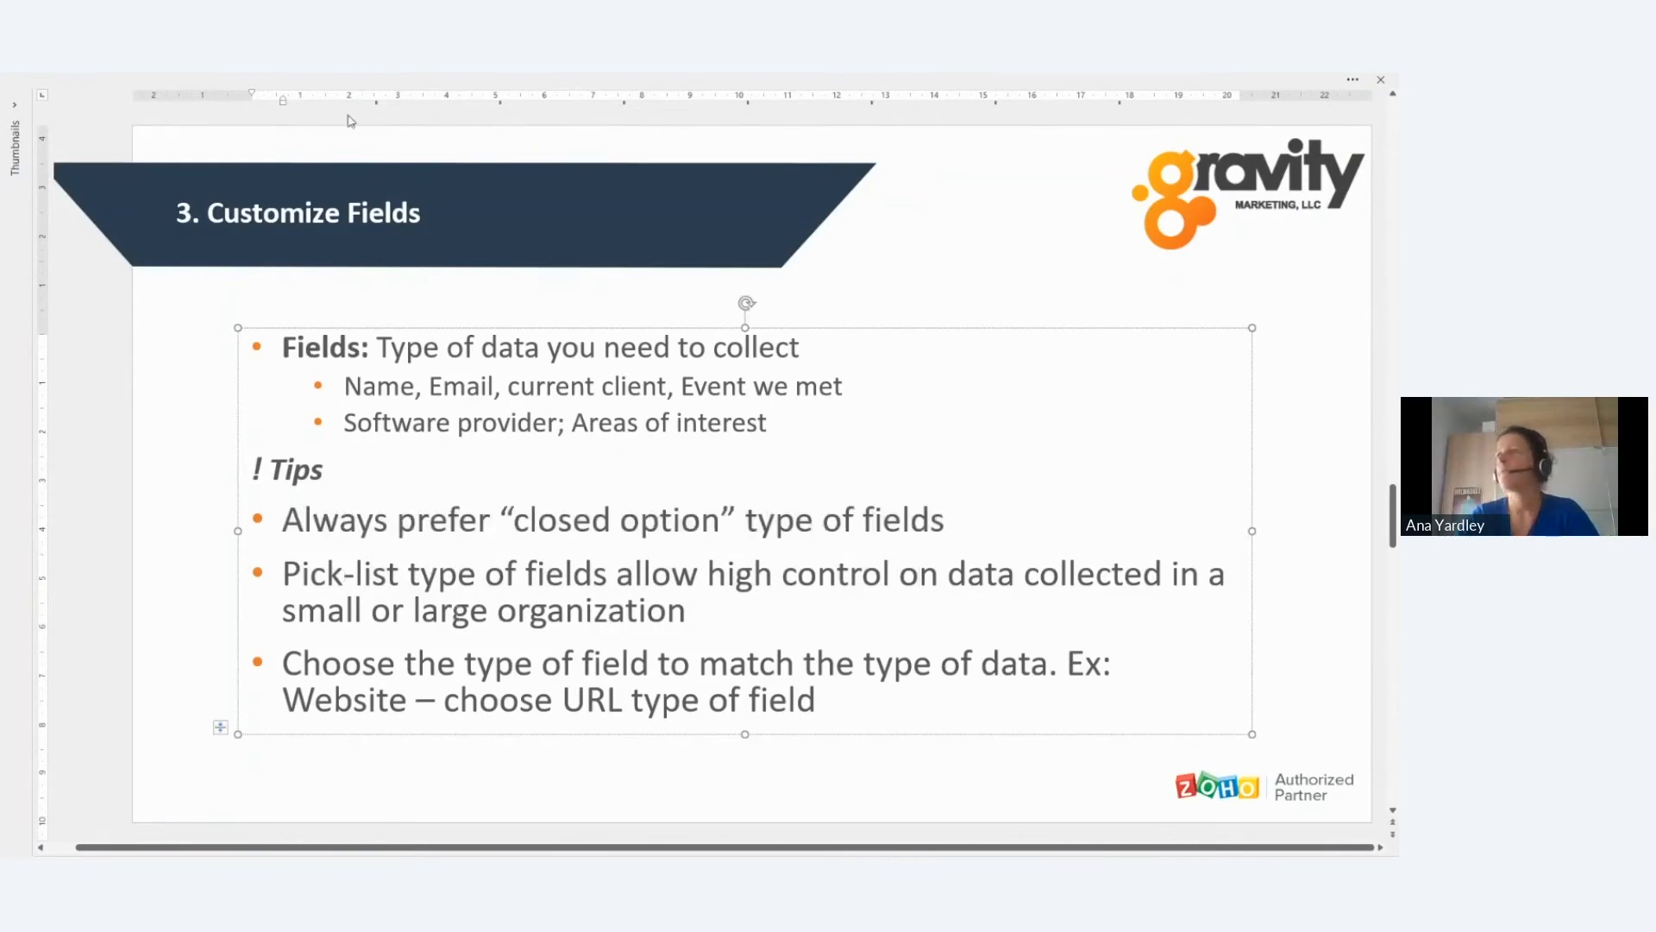
key(Escape)
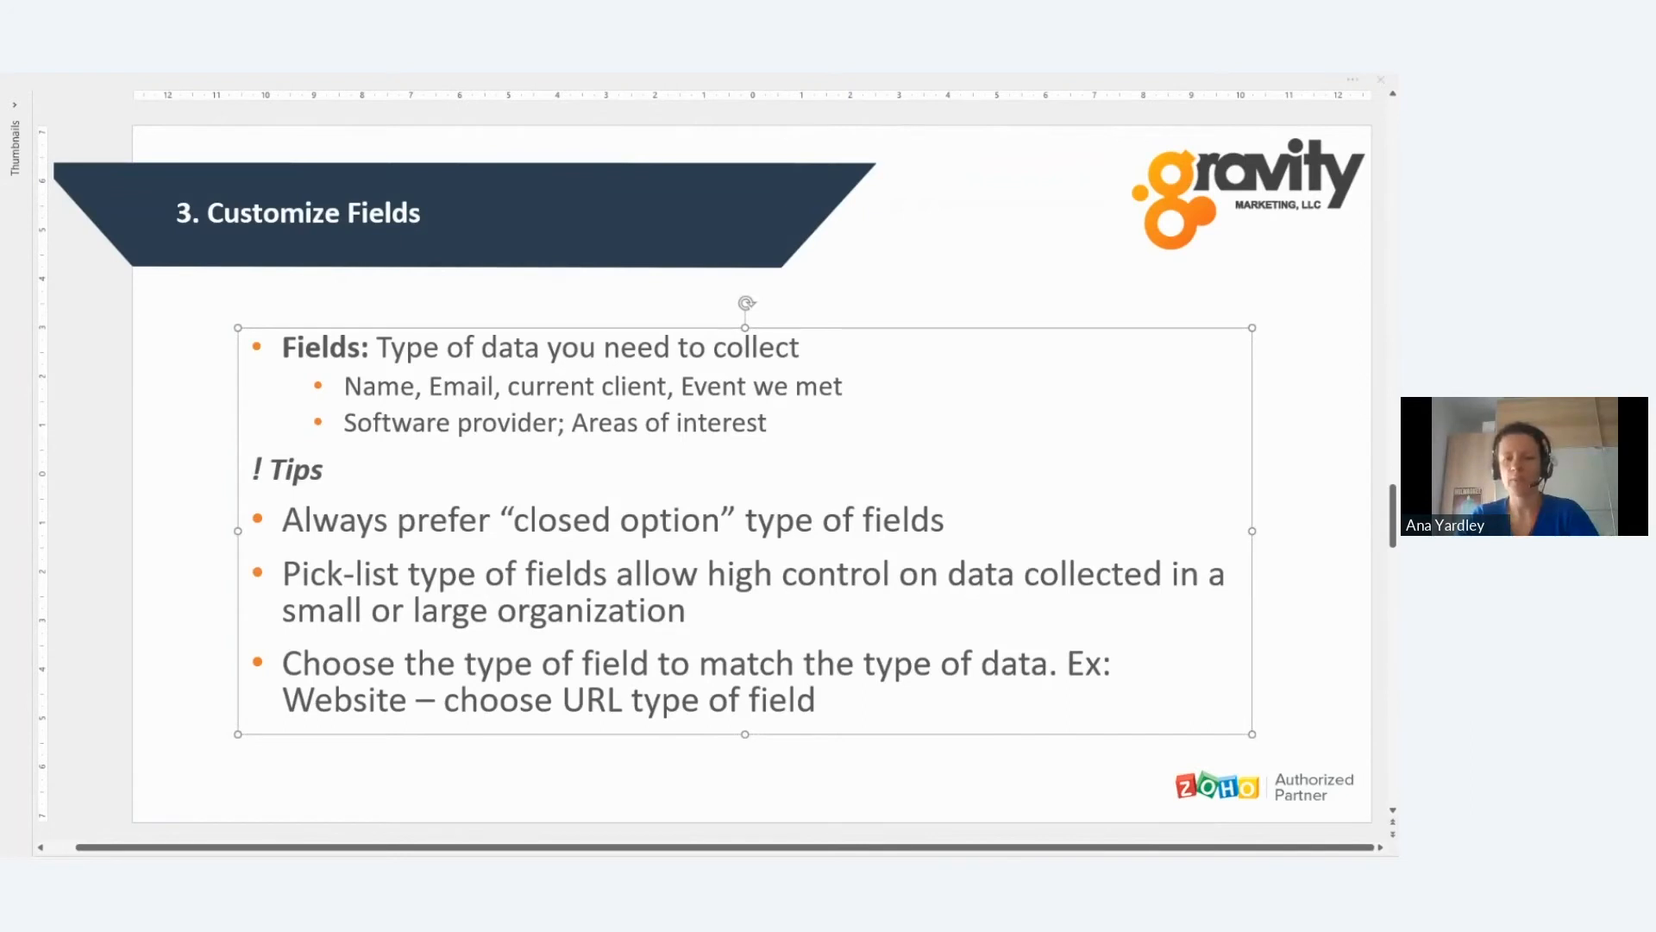
key(alt+Tab)
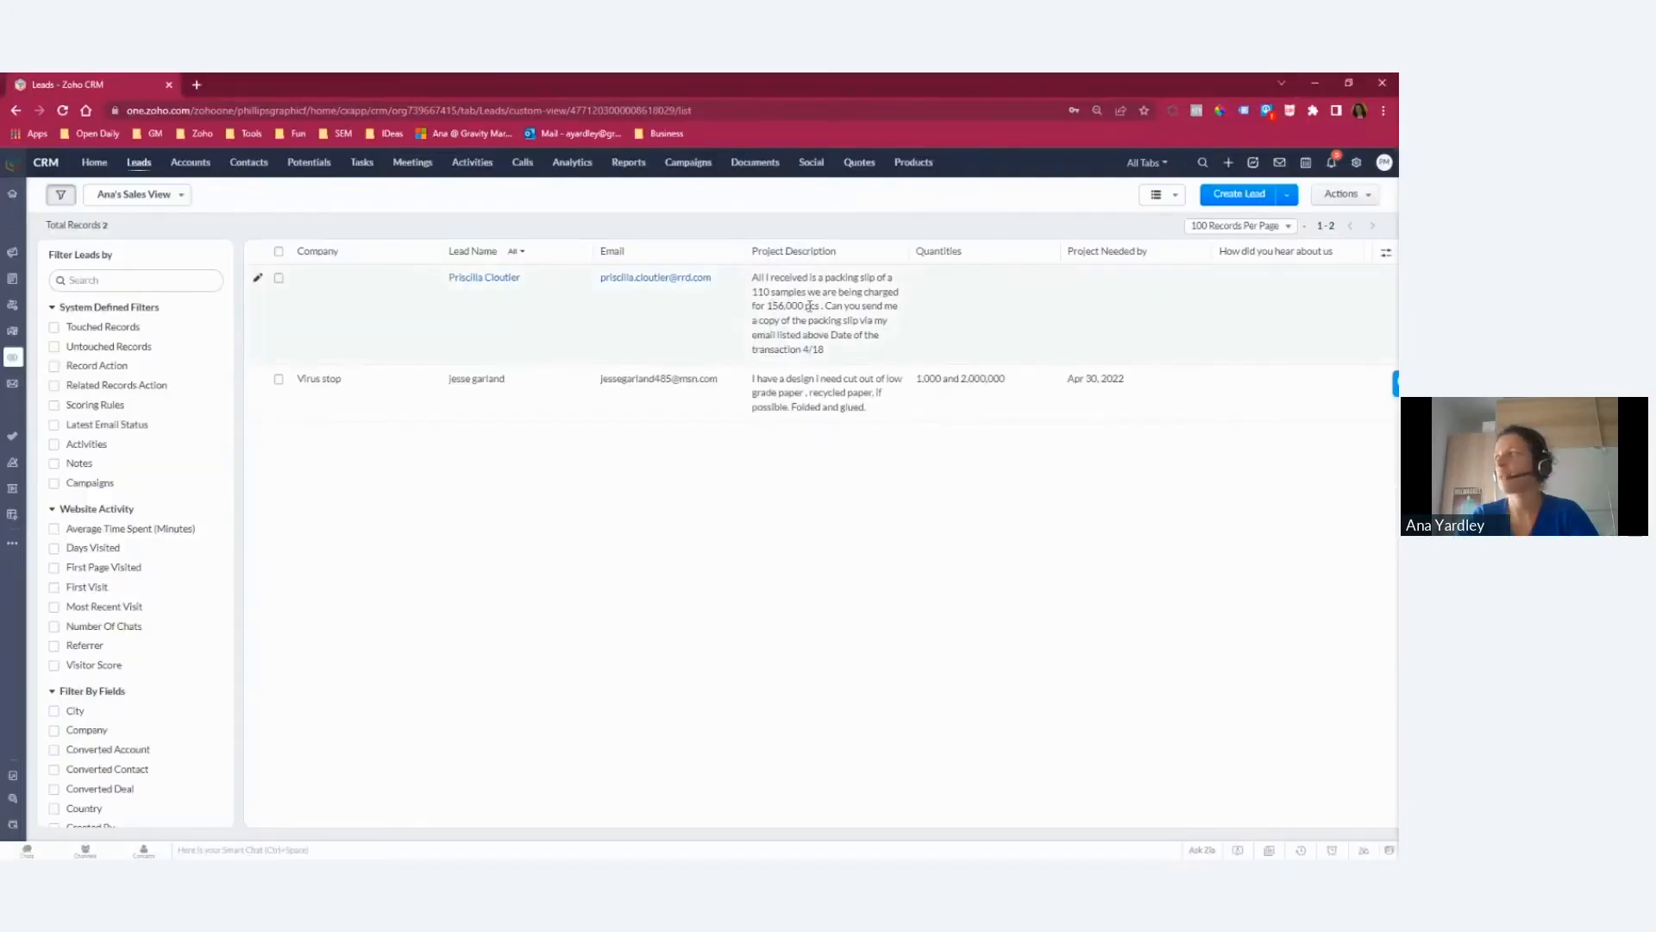
Step: Open the Standard layout of the Leads module for editing from the Modules and Fields setup
click(1356, 162)
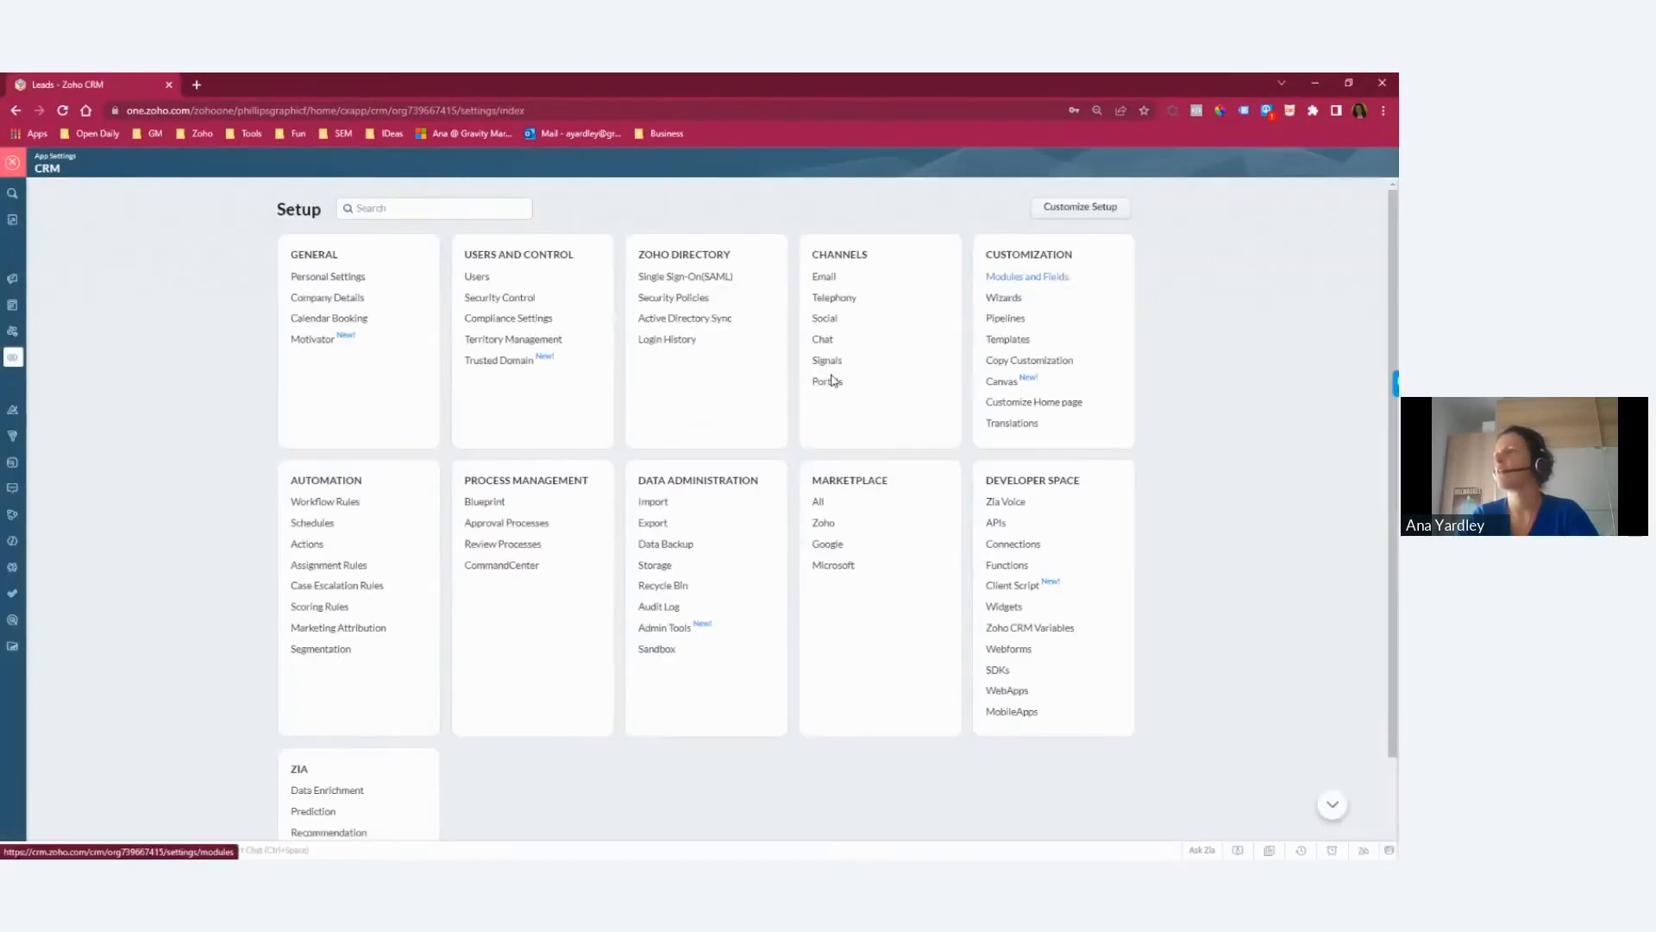
click(1026, 283)
click(248, 323)
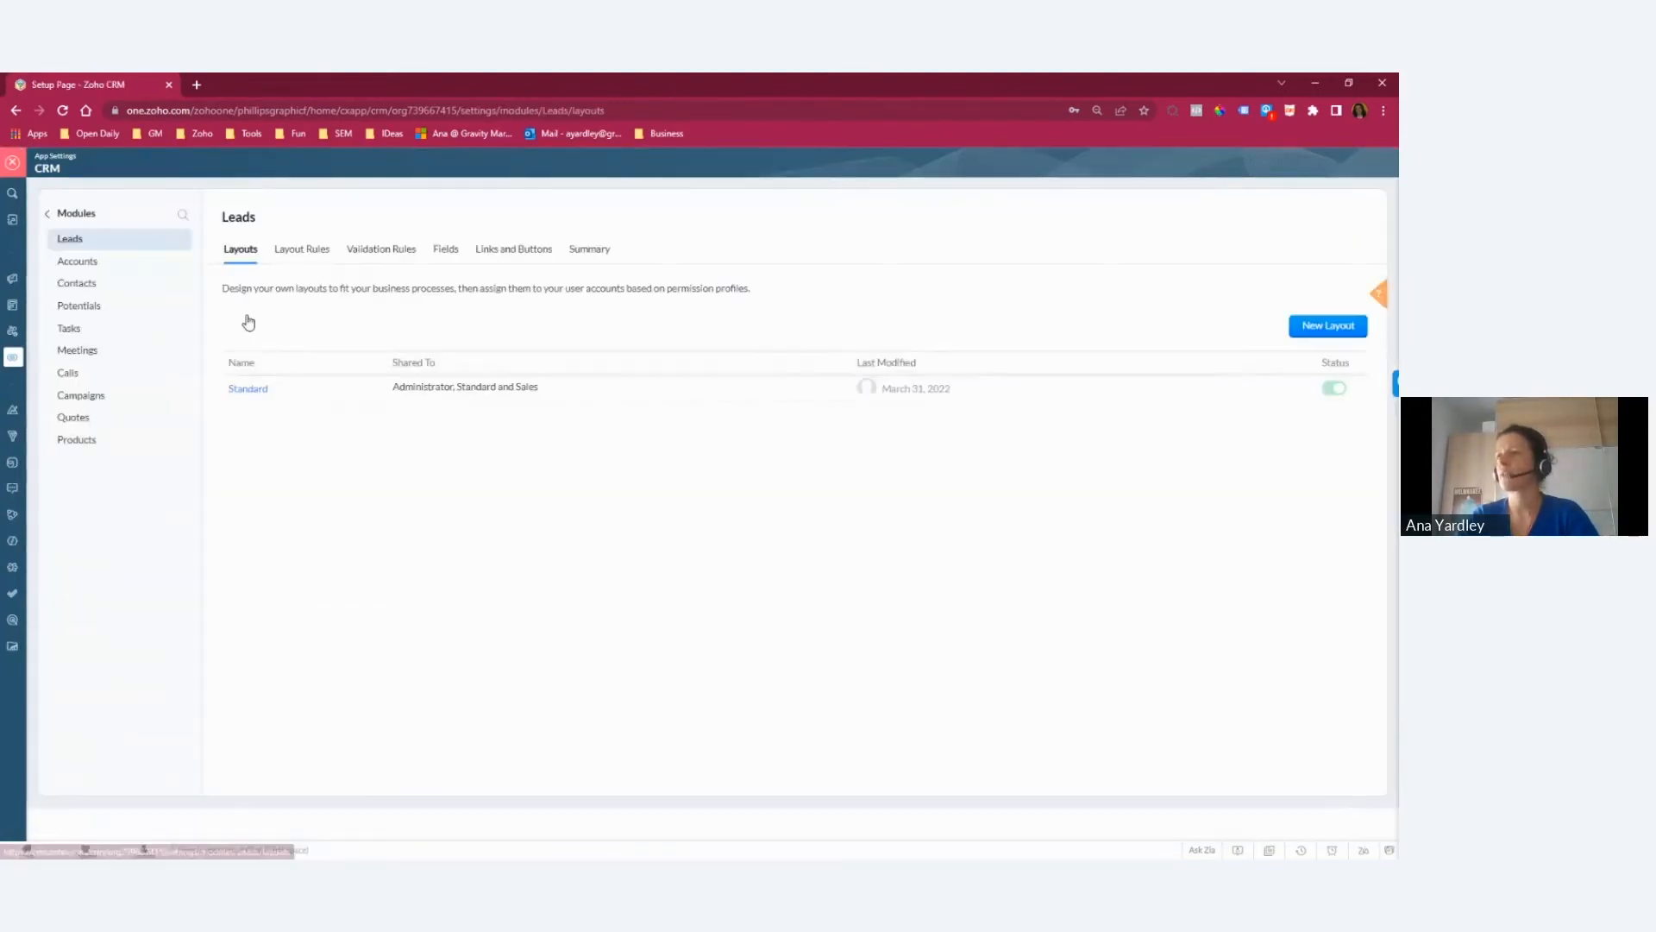
click(249, 389)
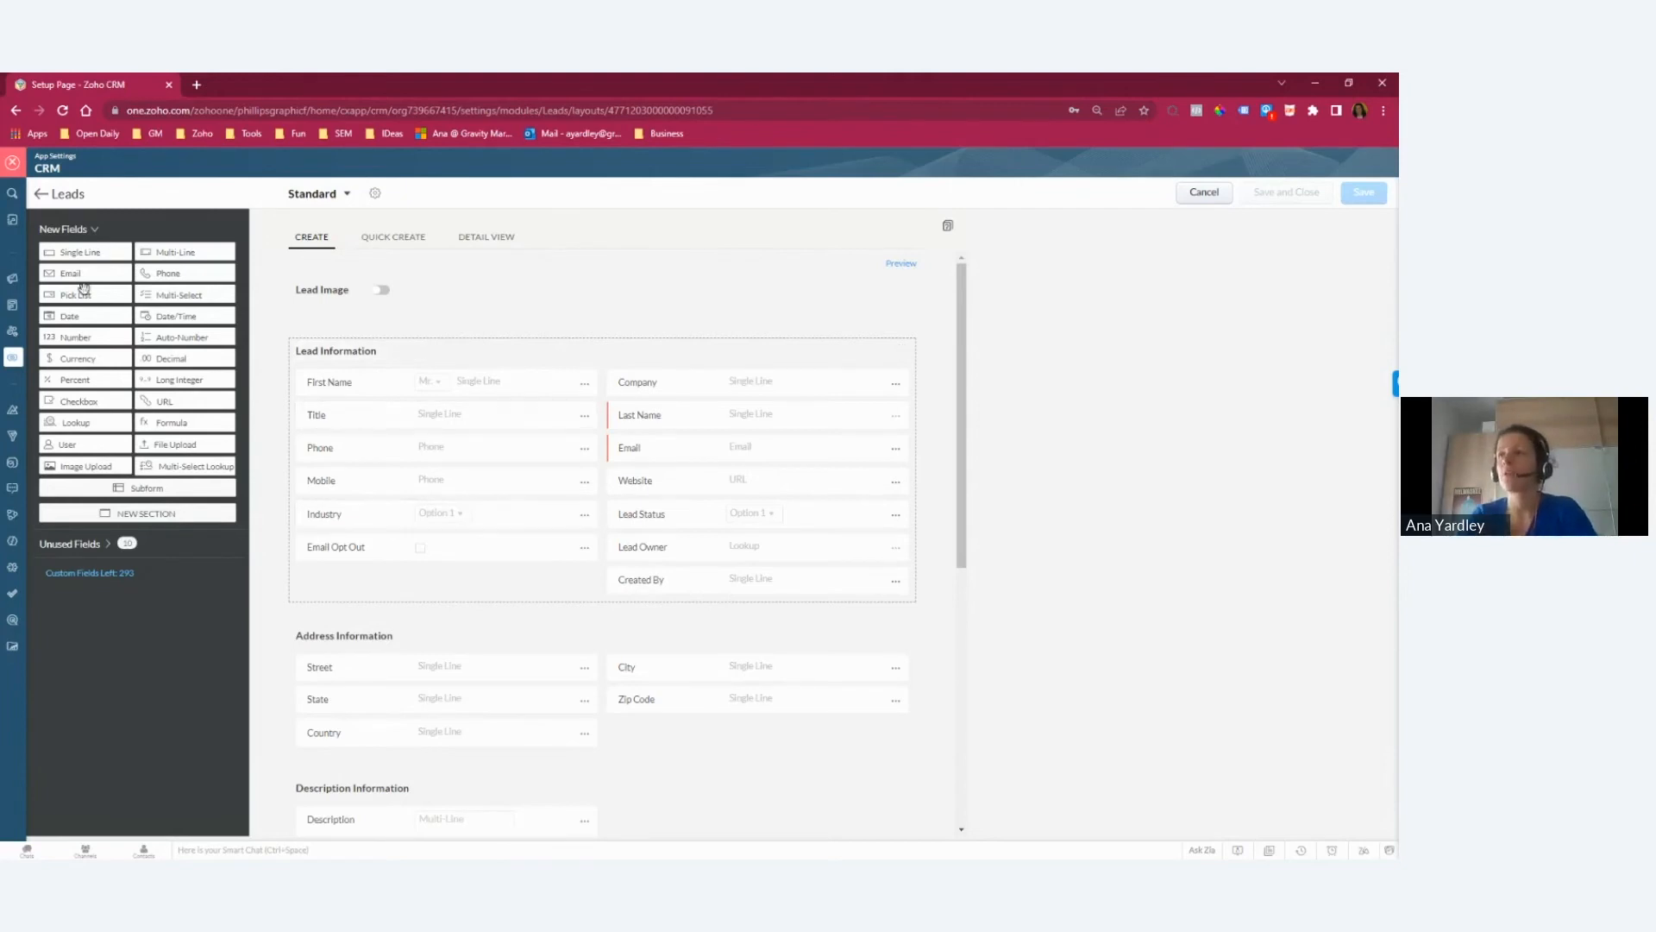
Step: Add a pick list field labelled Test to the Lead Information section and select its first option's text
drag(79, 292, 349, 580)
text(Test)
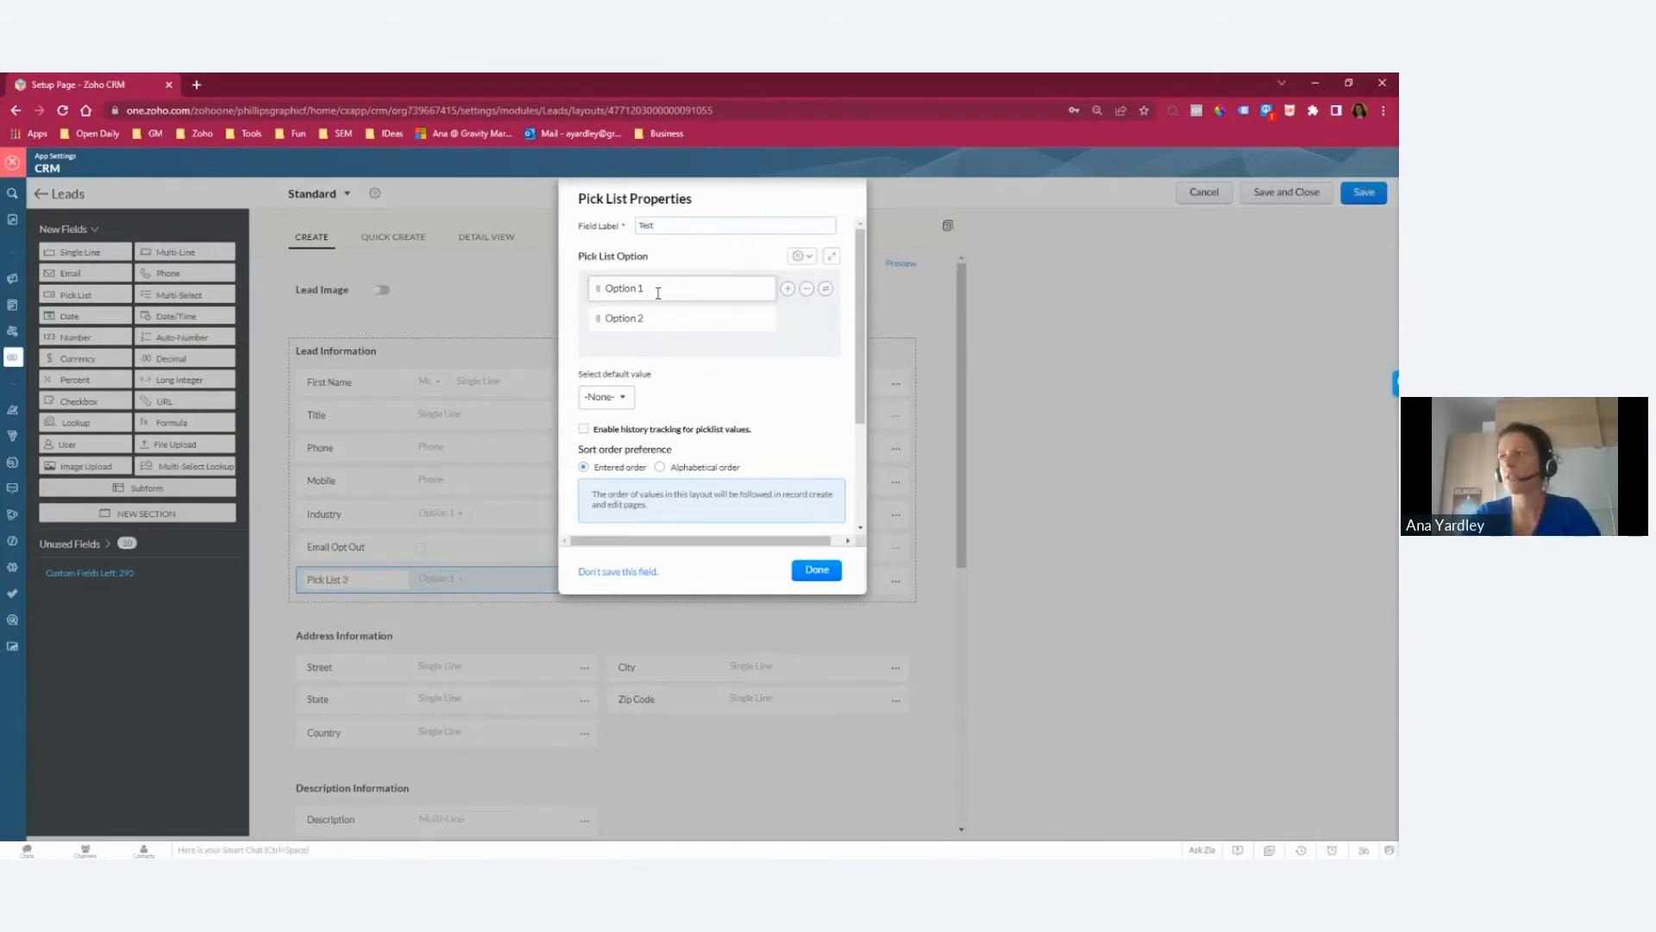
drag(658, 293, 592, 290)
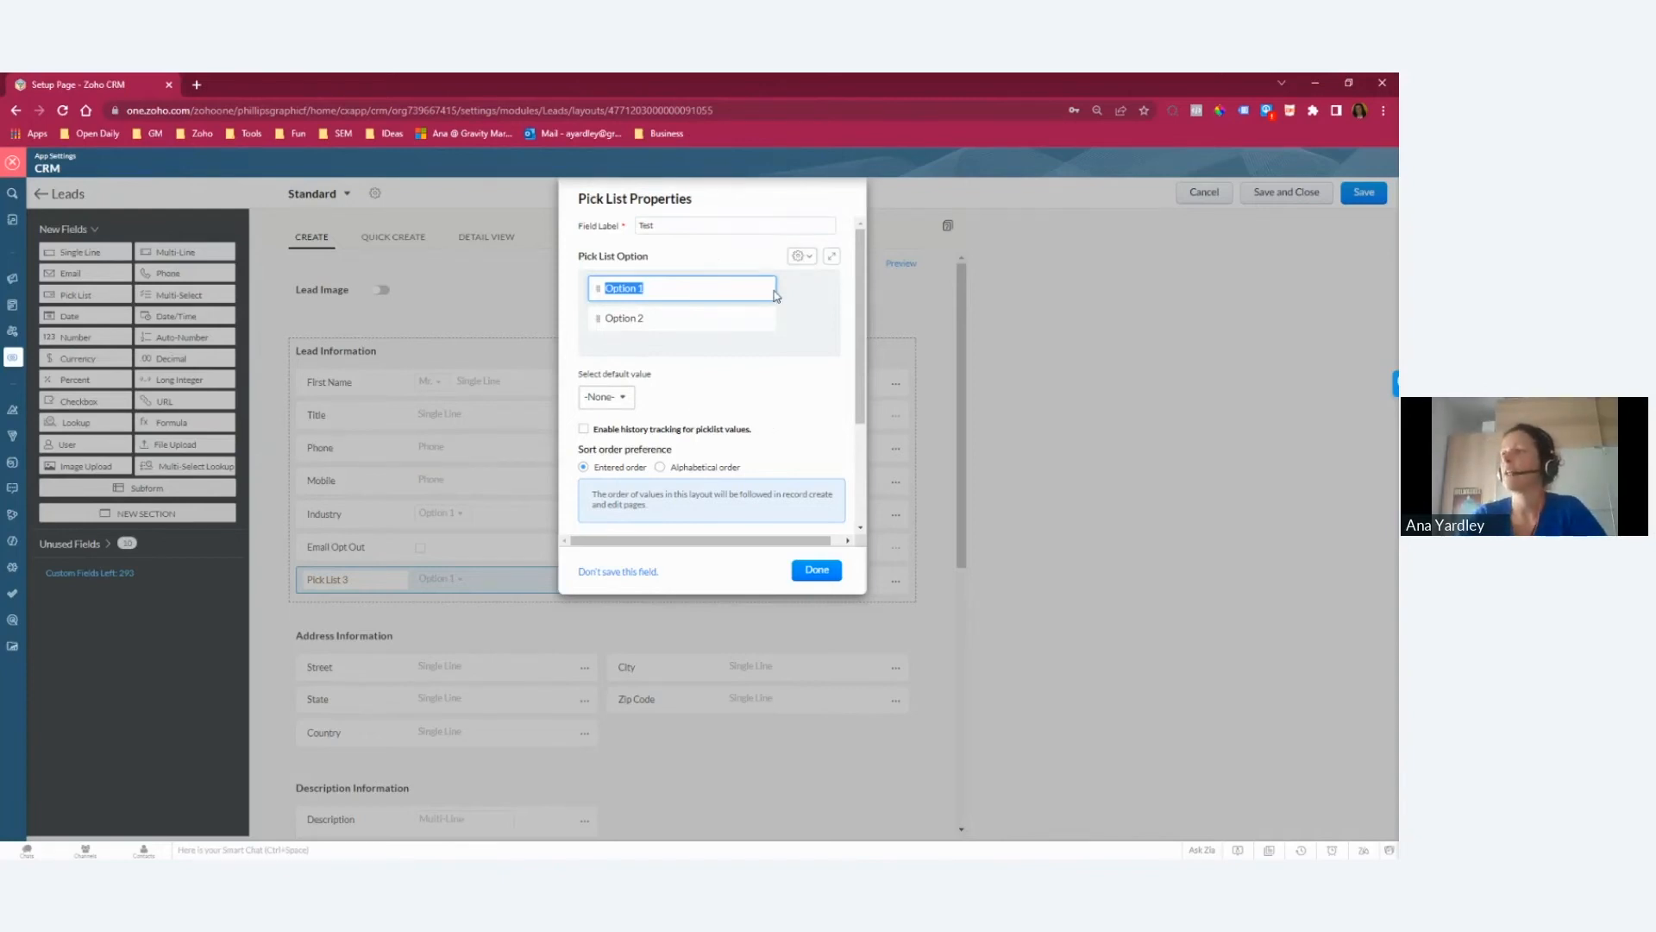
Step: View the bulk options entry for the Test pick list and cancel it without adding values
click(807, 259)
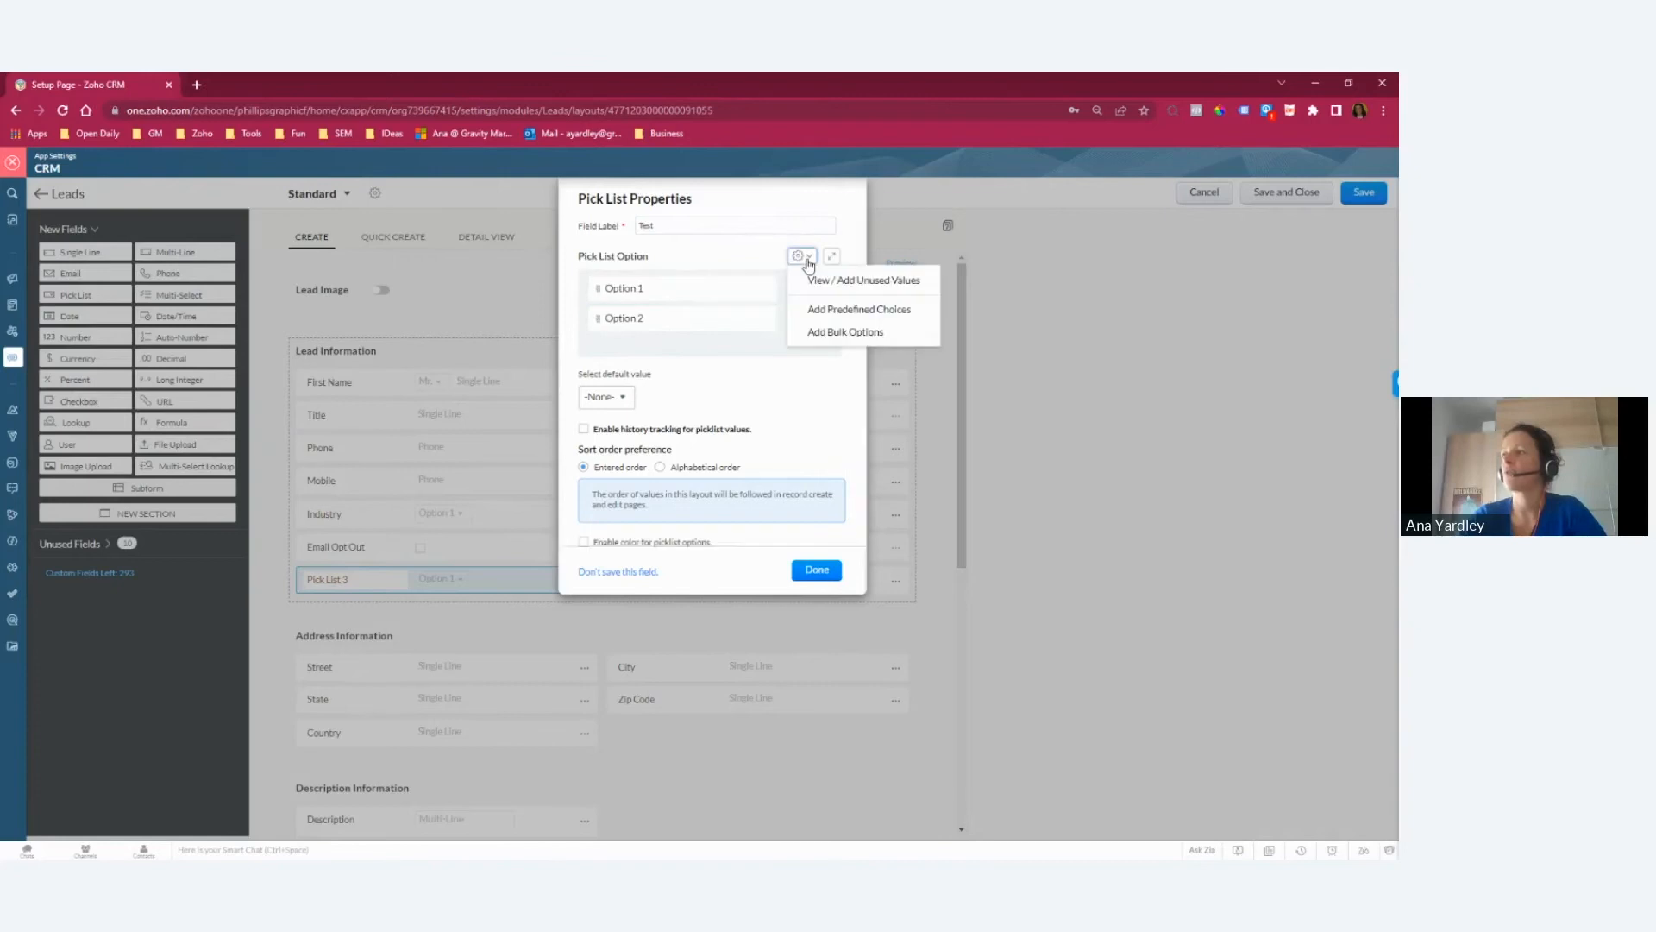
click(854, 331)
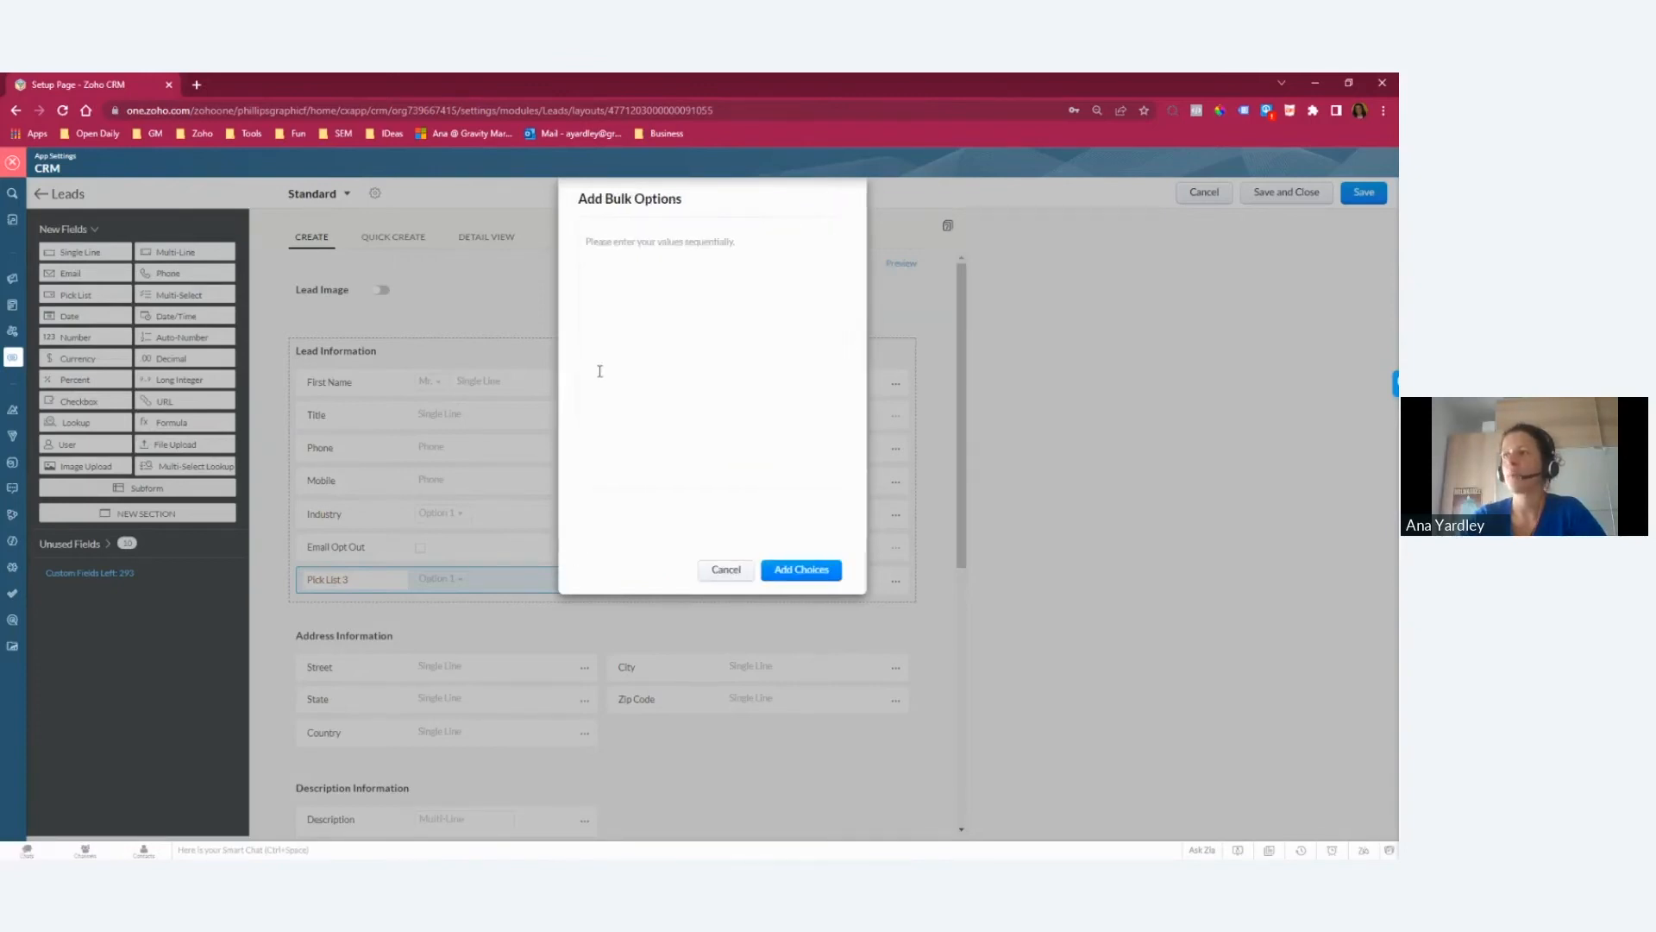
click(727, 569)
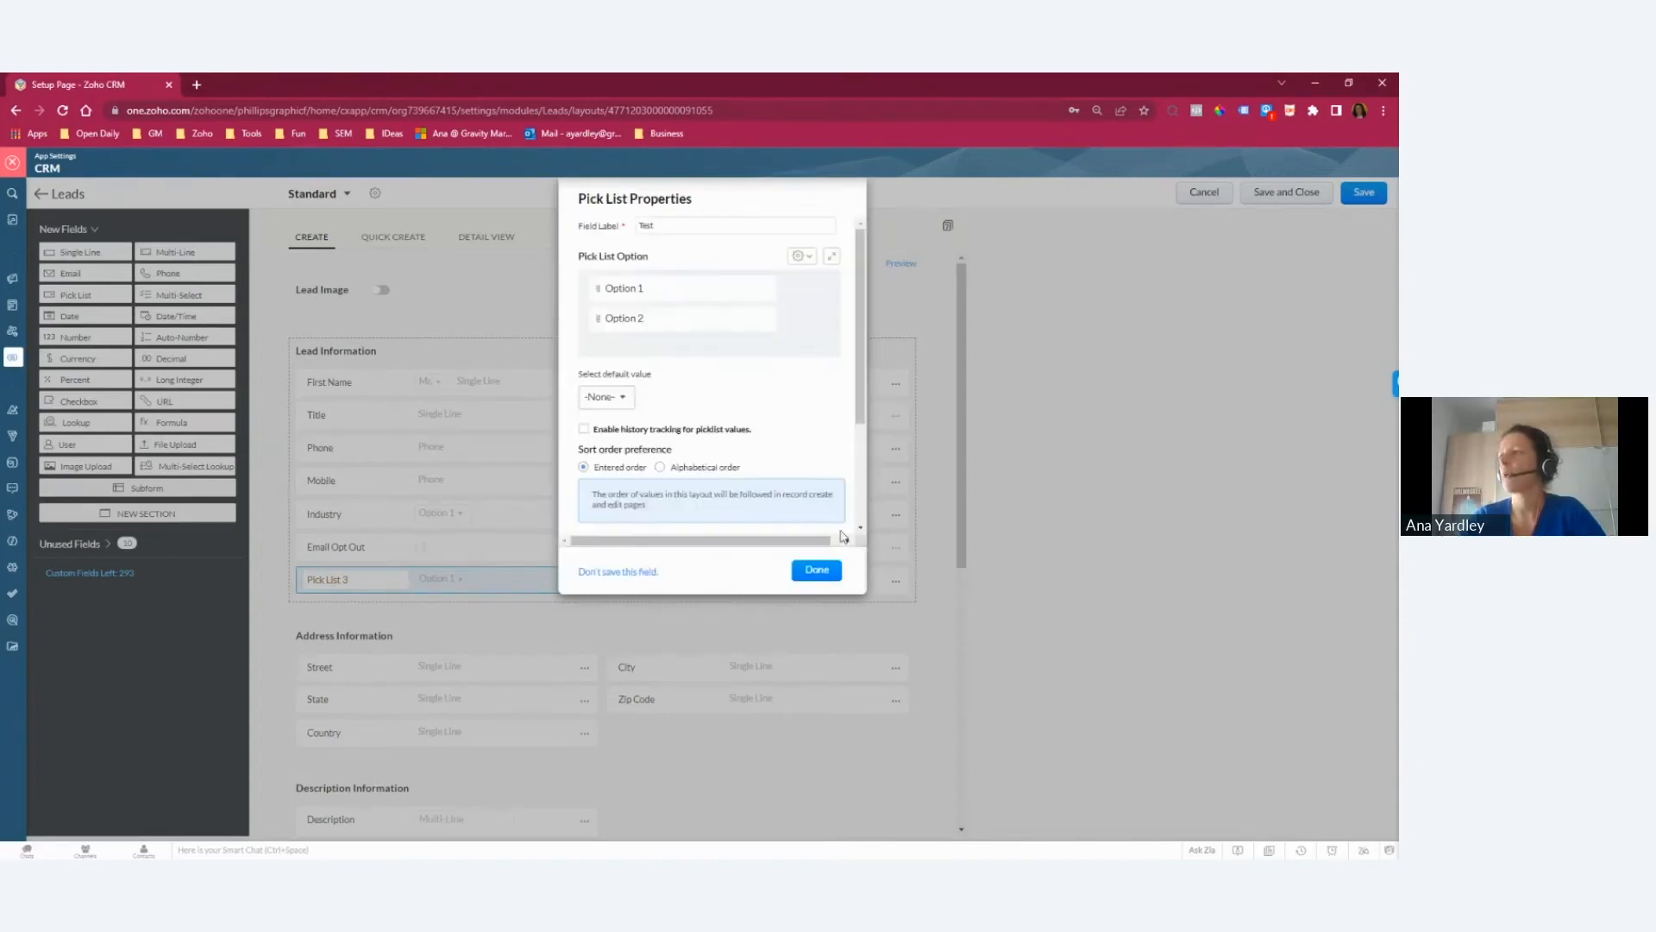
Step: Examine the predefined choices for the Test pick list, including US State, Countries / Regions and Time Zones, and cancel without adding any
click(809, 259)
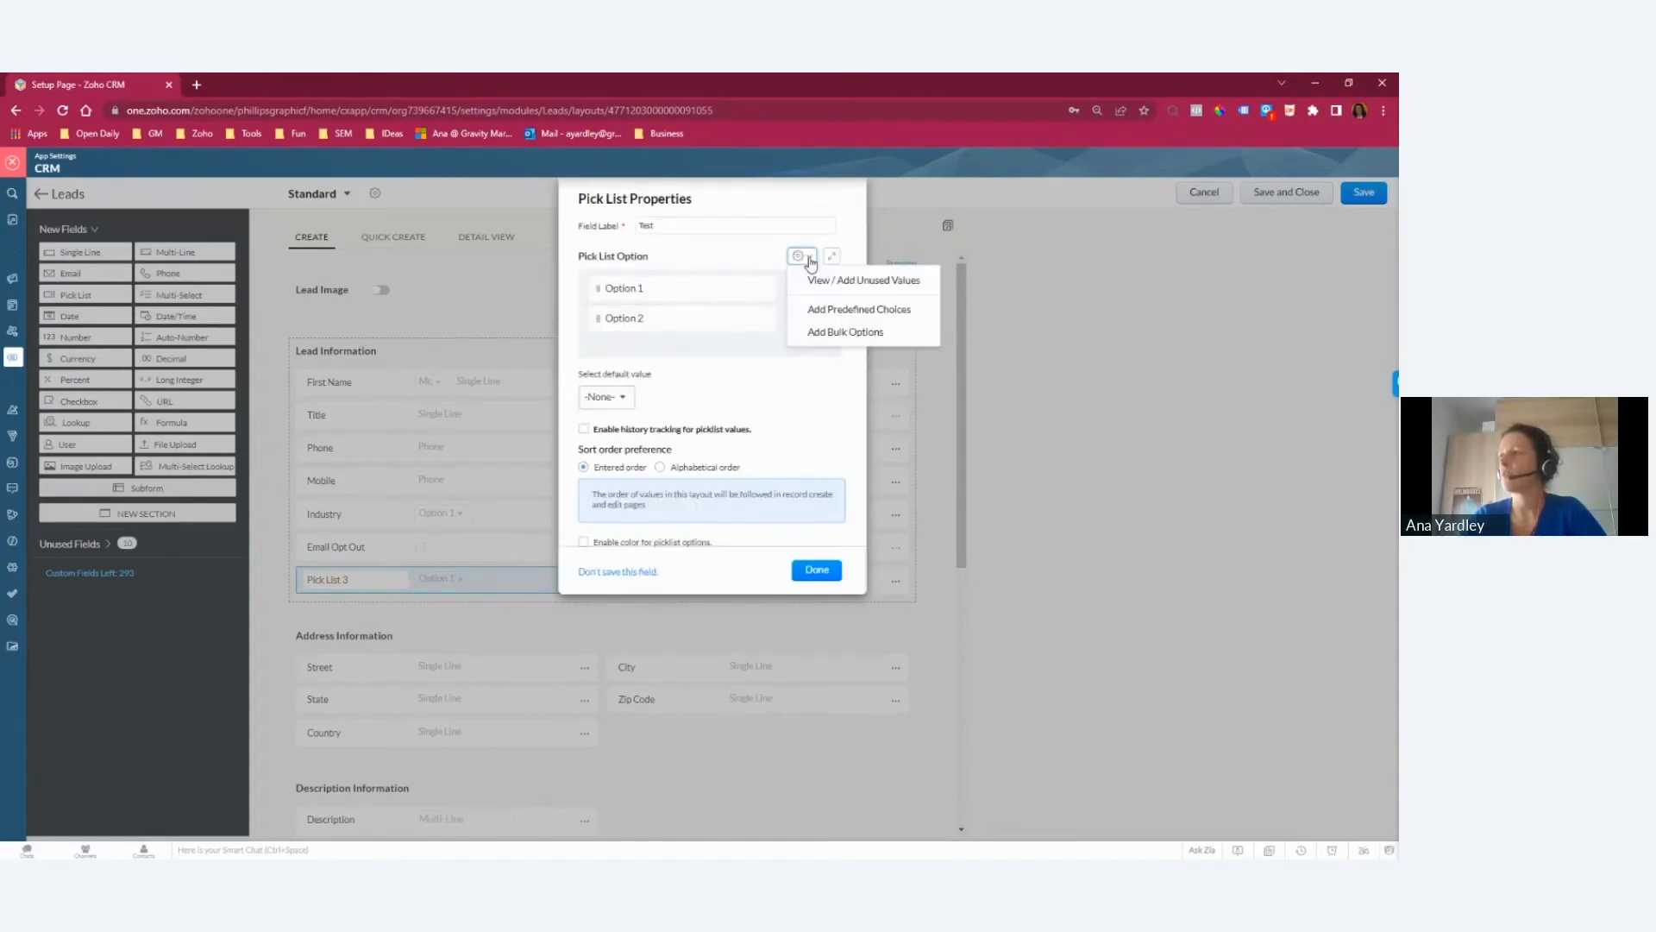
click(886, 316)
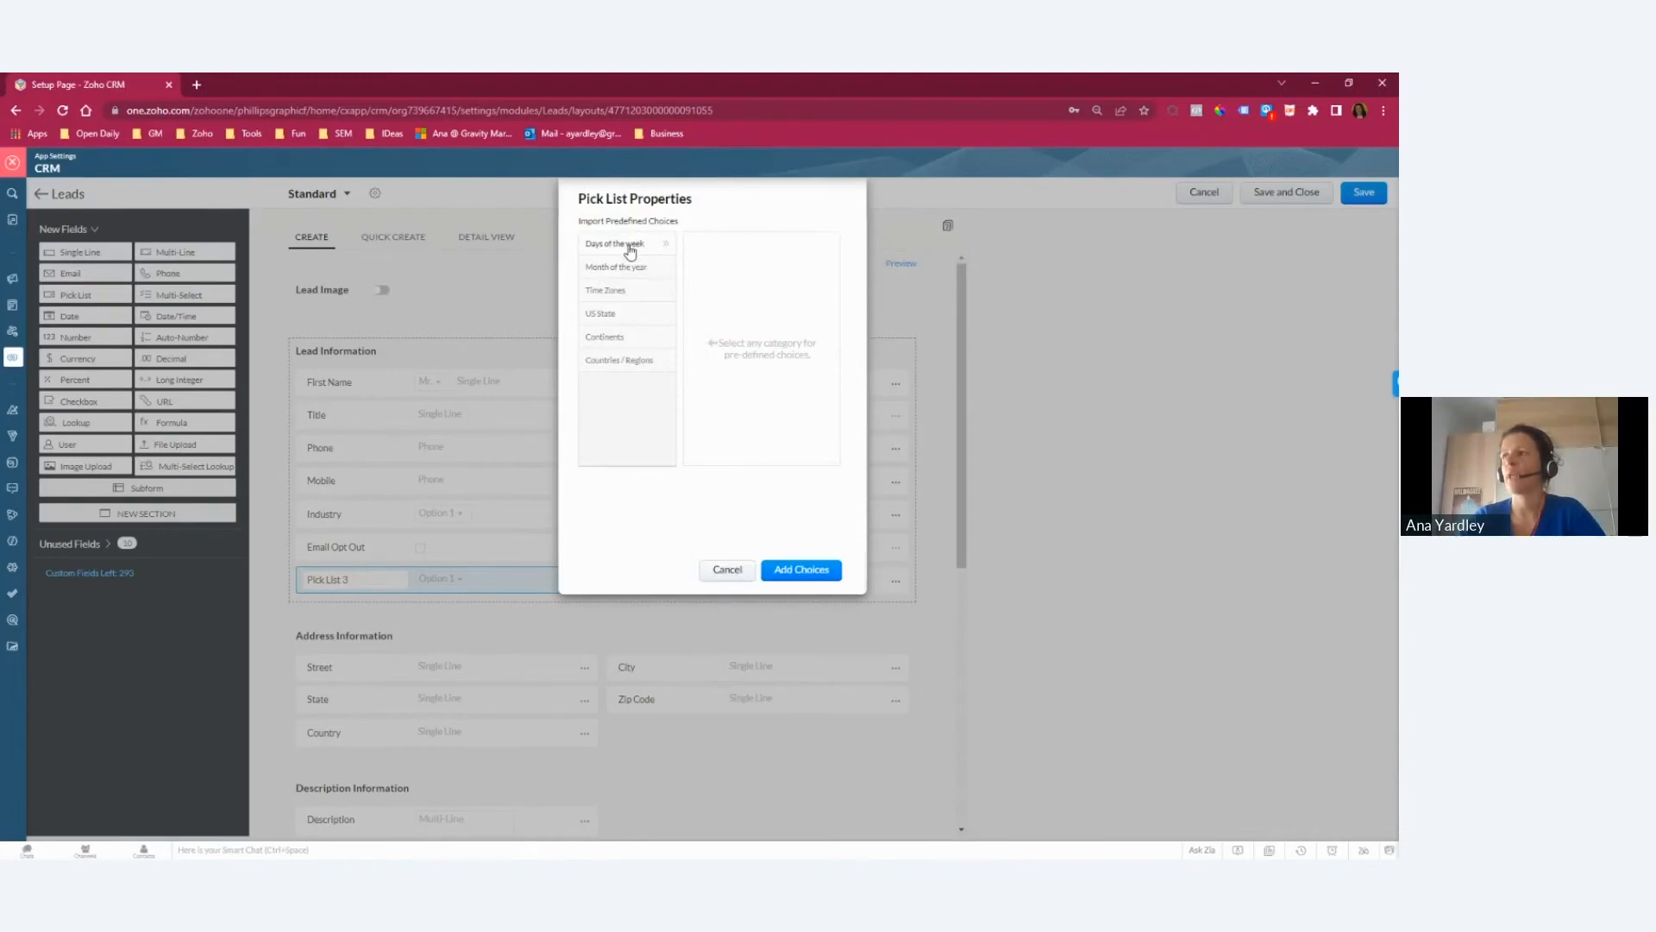
click(620, 315)
scroll(728, 406, down, 8)
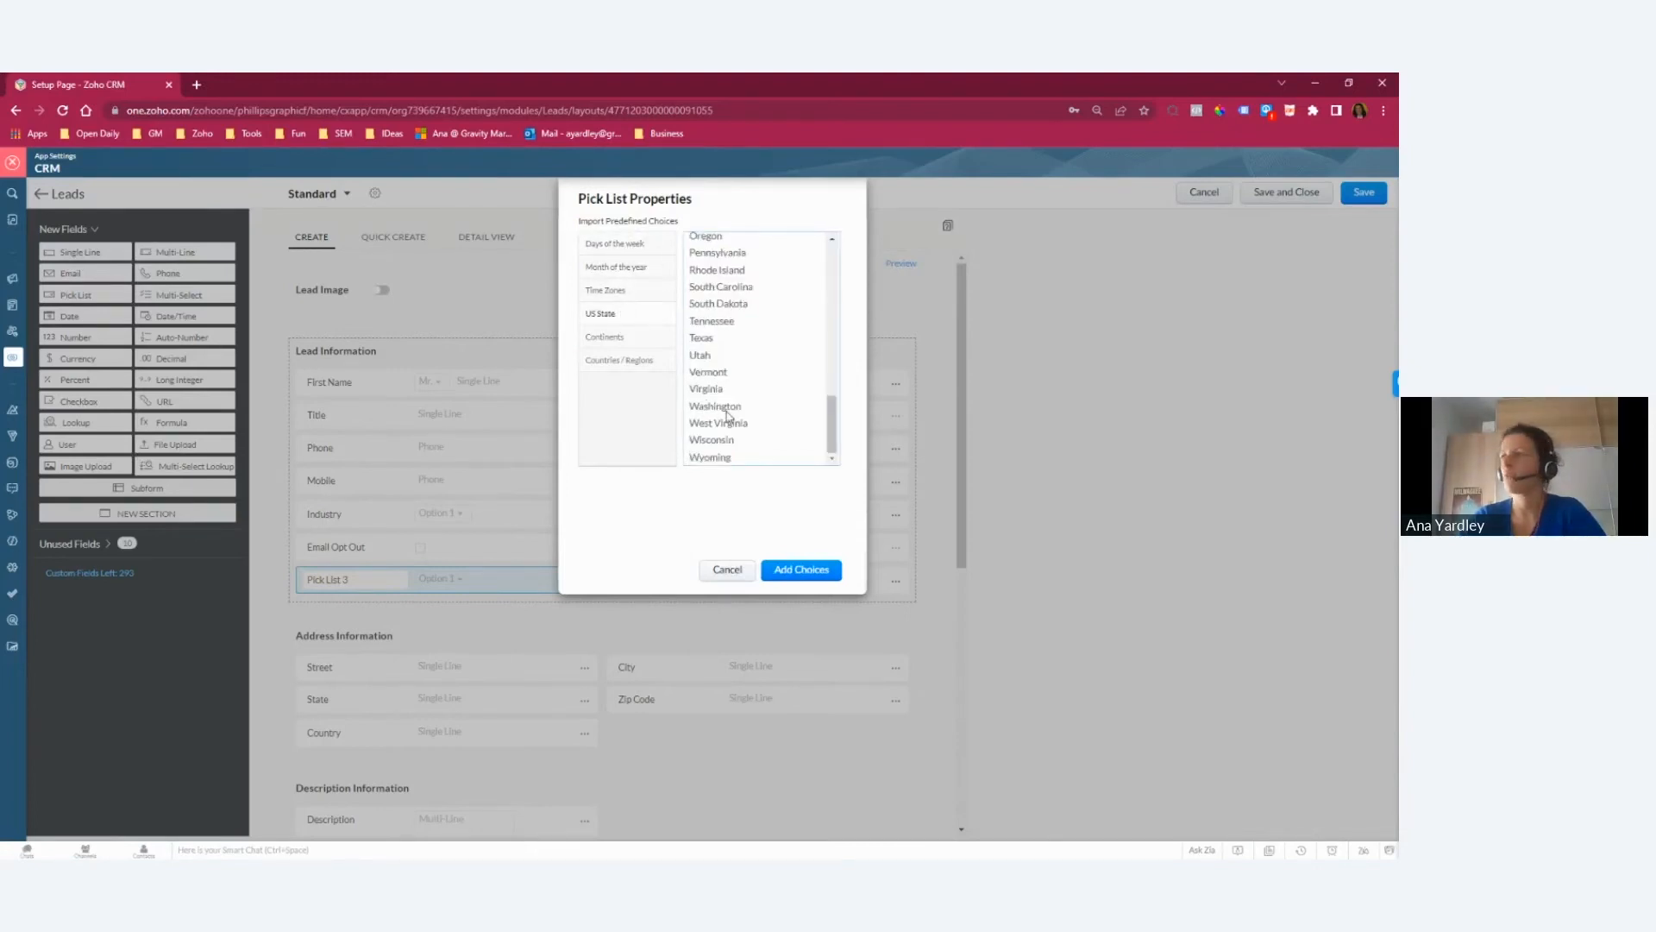
scroll(767, 439, up, 6)
scroll(767, 439, up, 3)
click(627, 362)
click(637, 293)
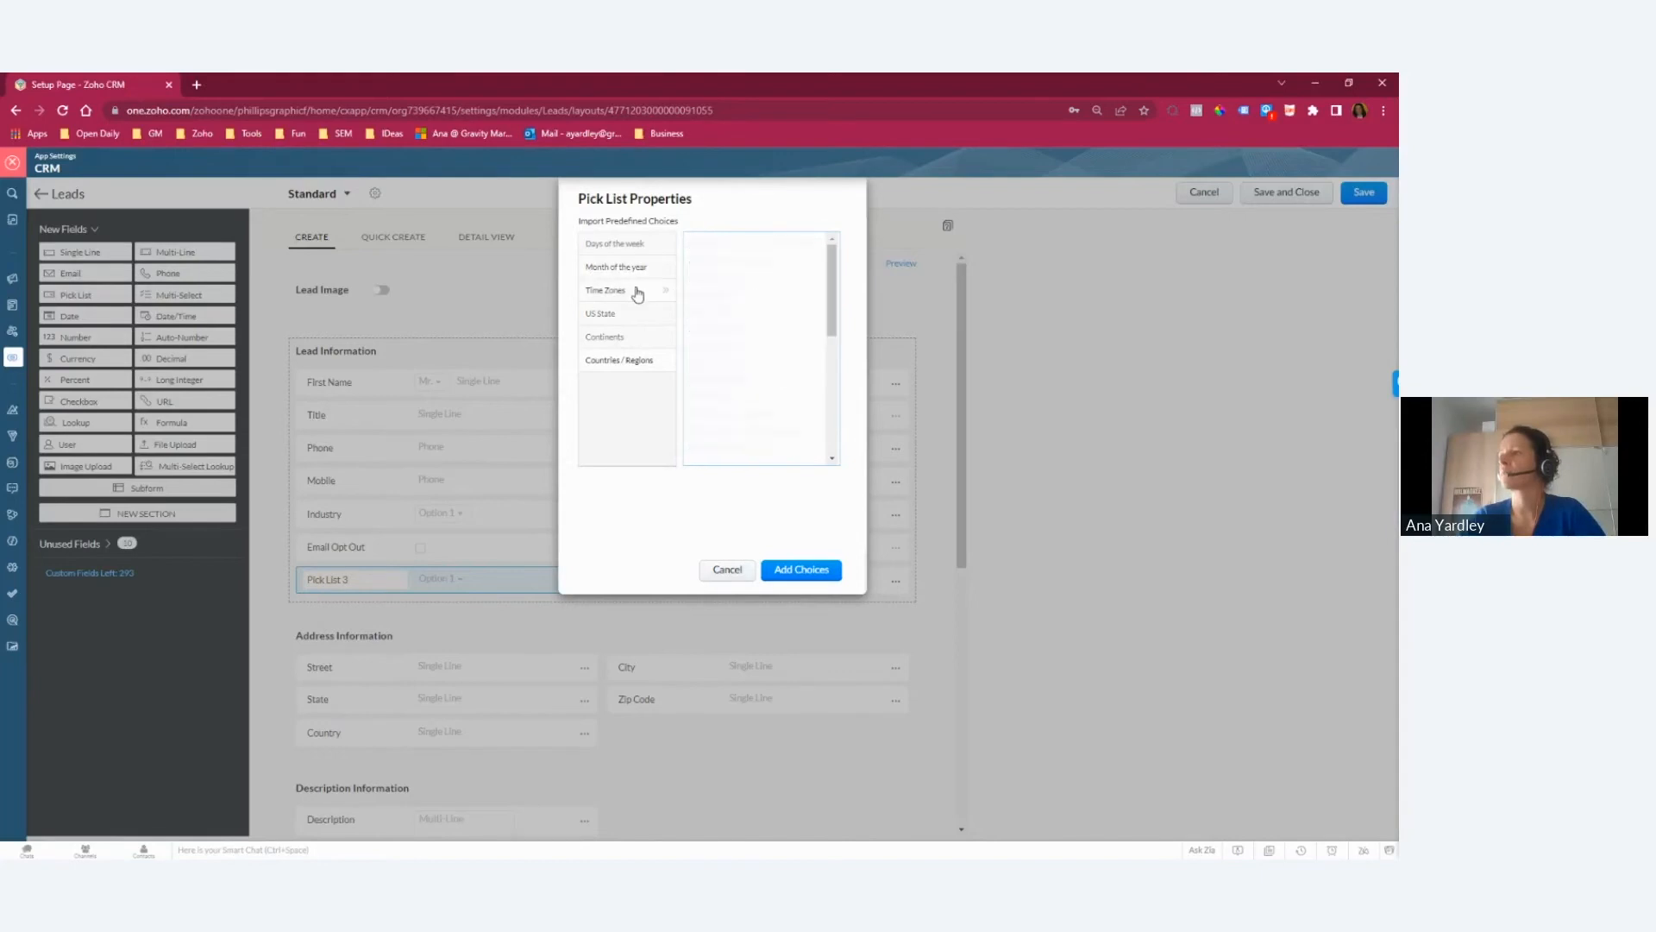
click(729, 571)
Step: Discard the new pick list field and leave the Leads Standard layout without saving the changes
click(621, 572)
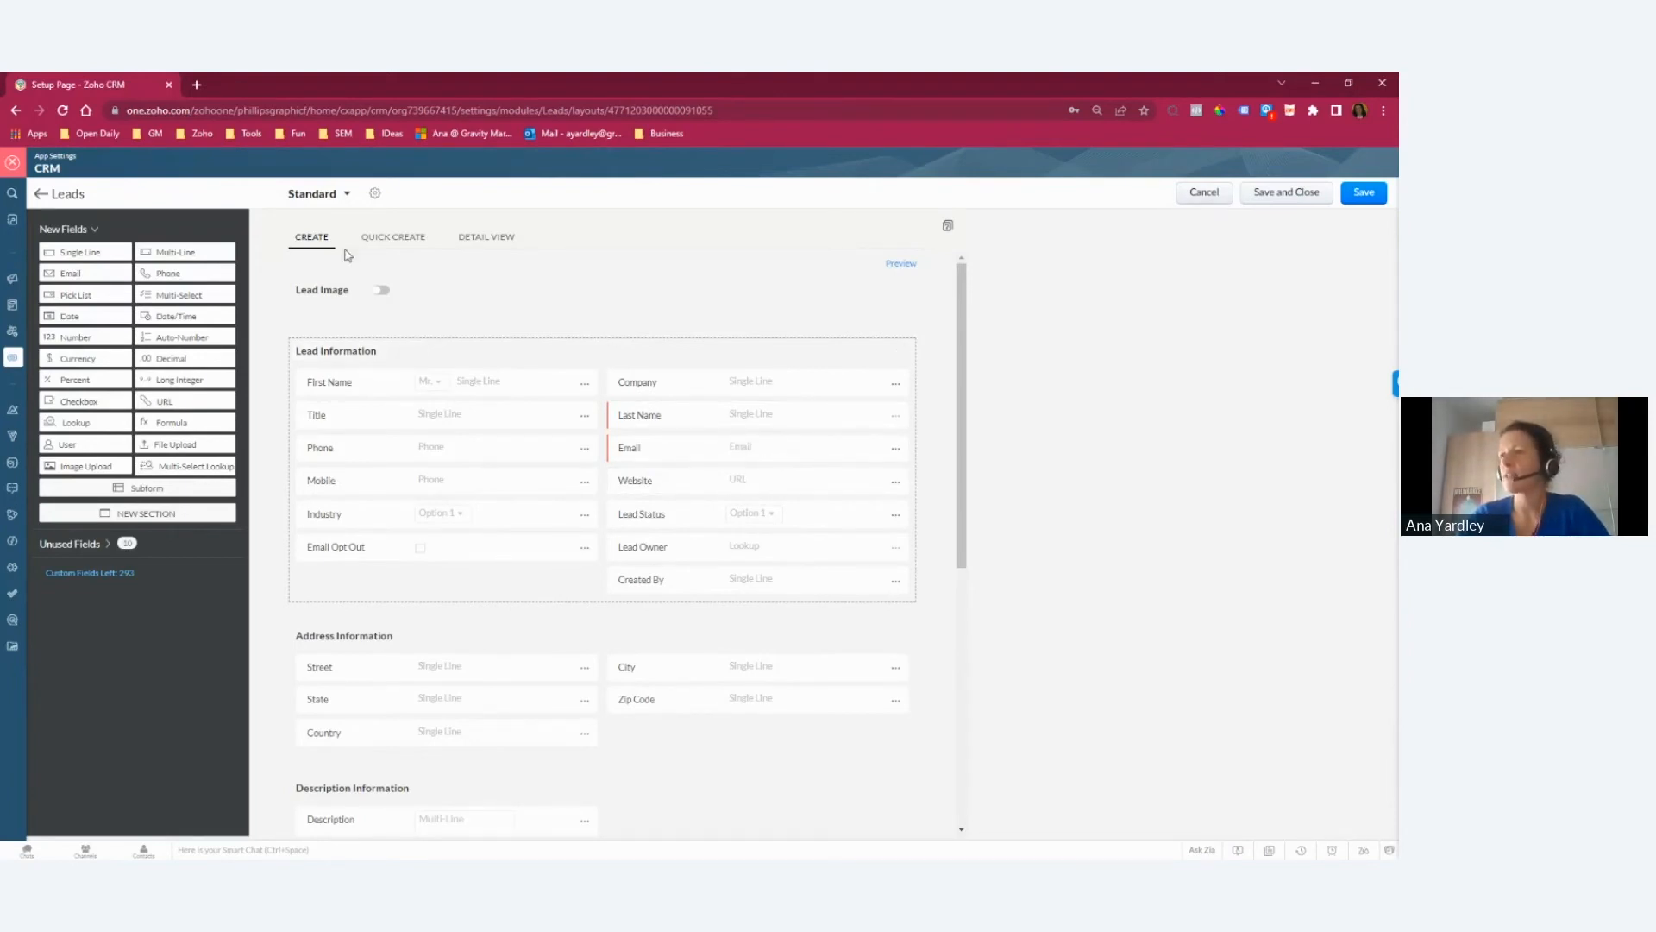
click(1205, 195)
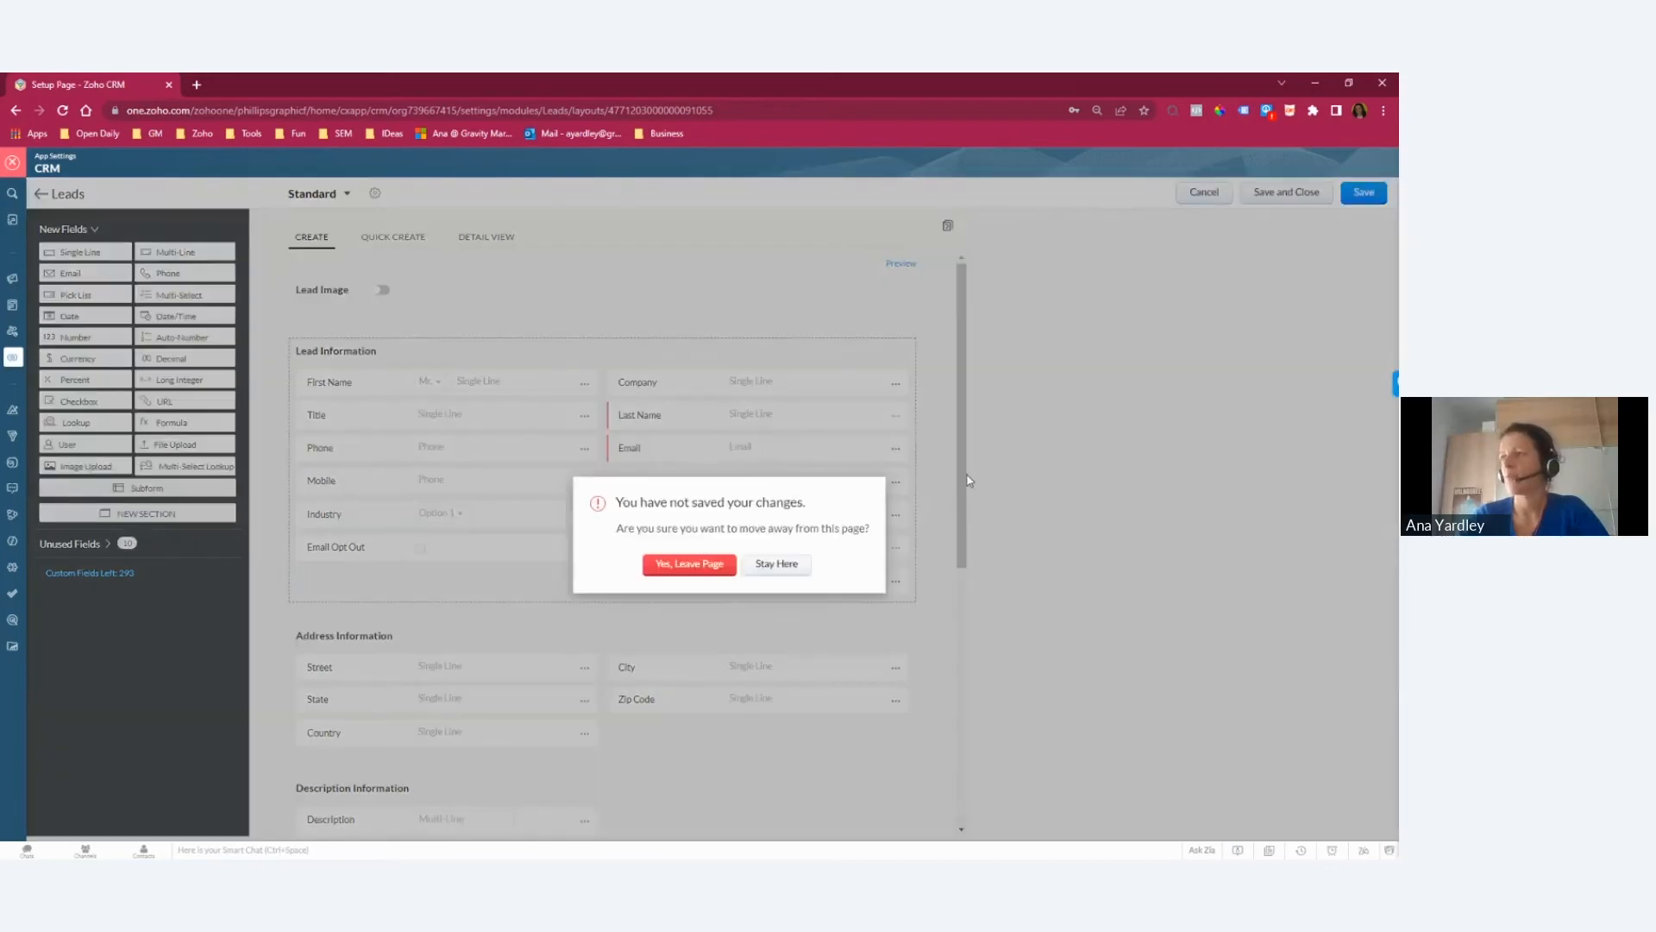
click(690, 564)
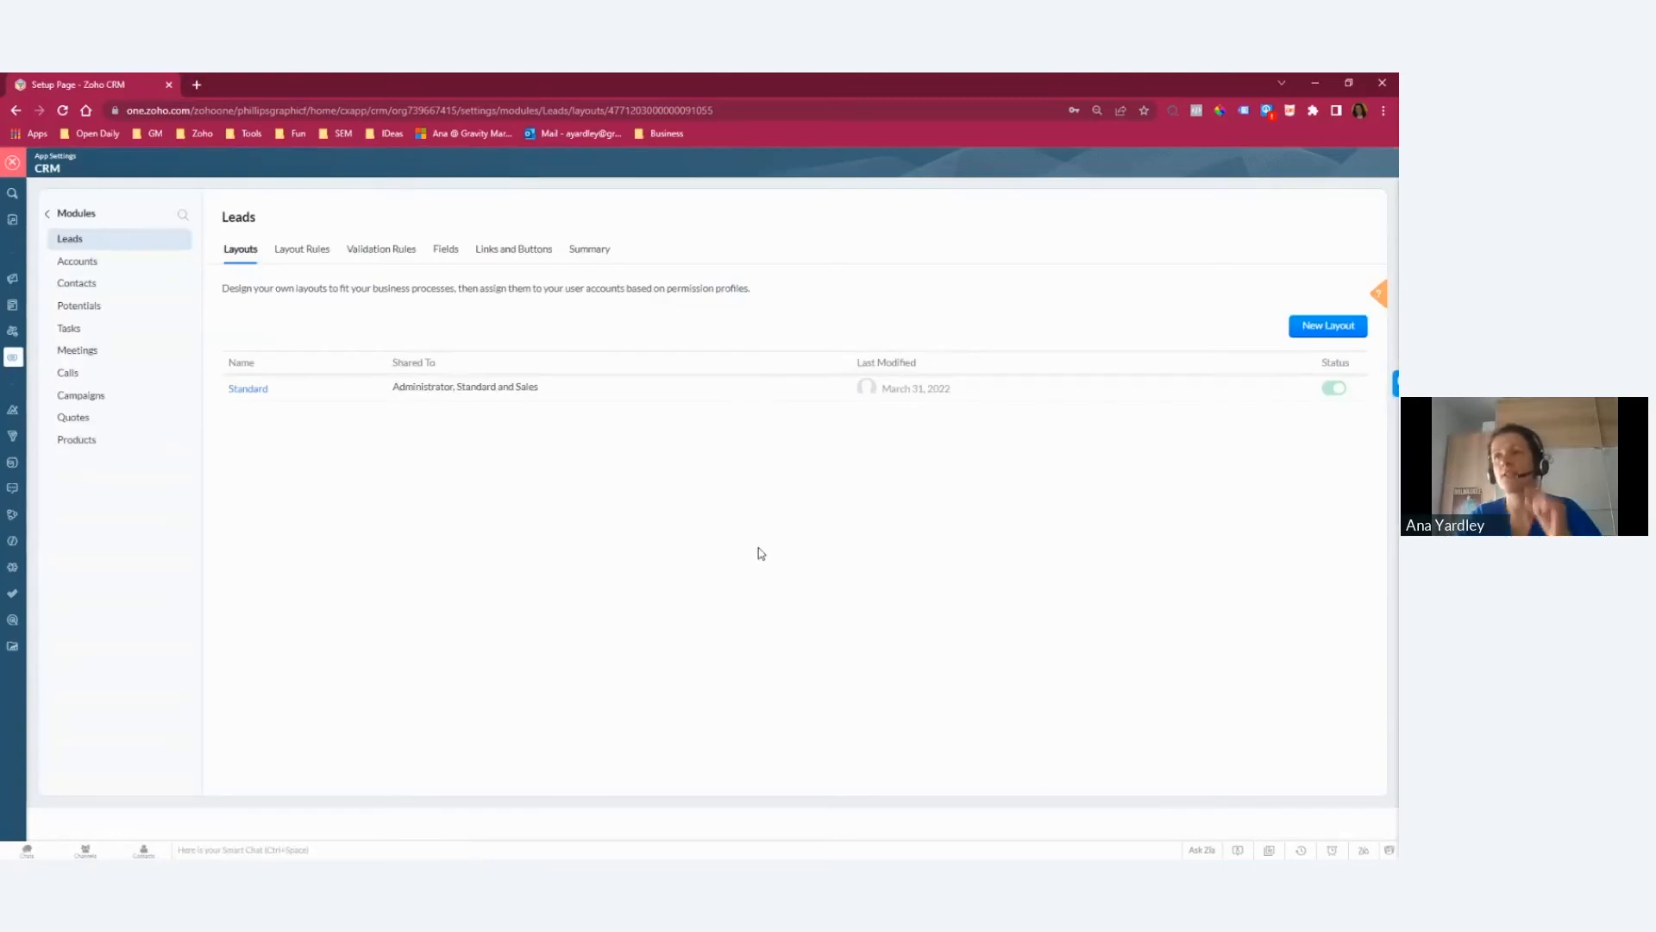
Step: Open the Standard layout of the Contacts module, examine the duplicate-value options of the Email and Mobile fields, and exit the setup
click(93, 285)
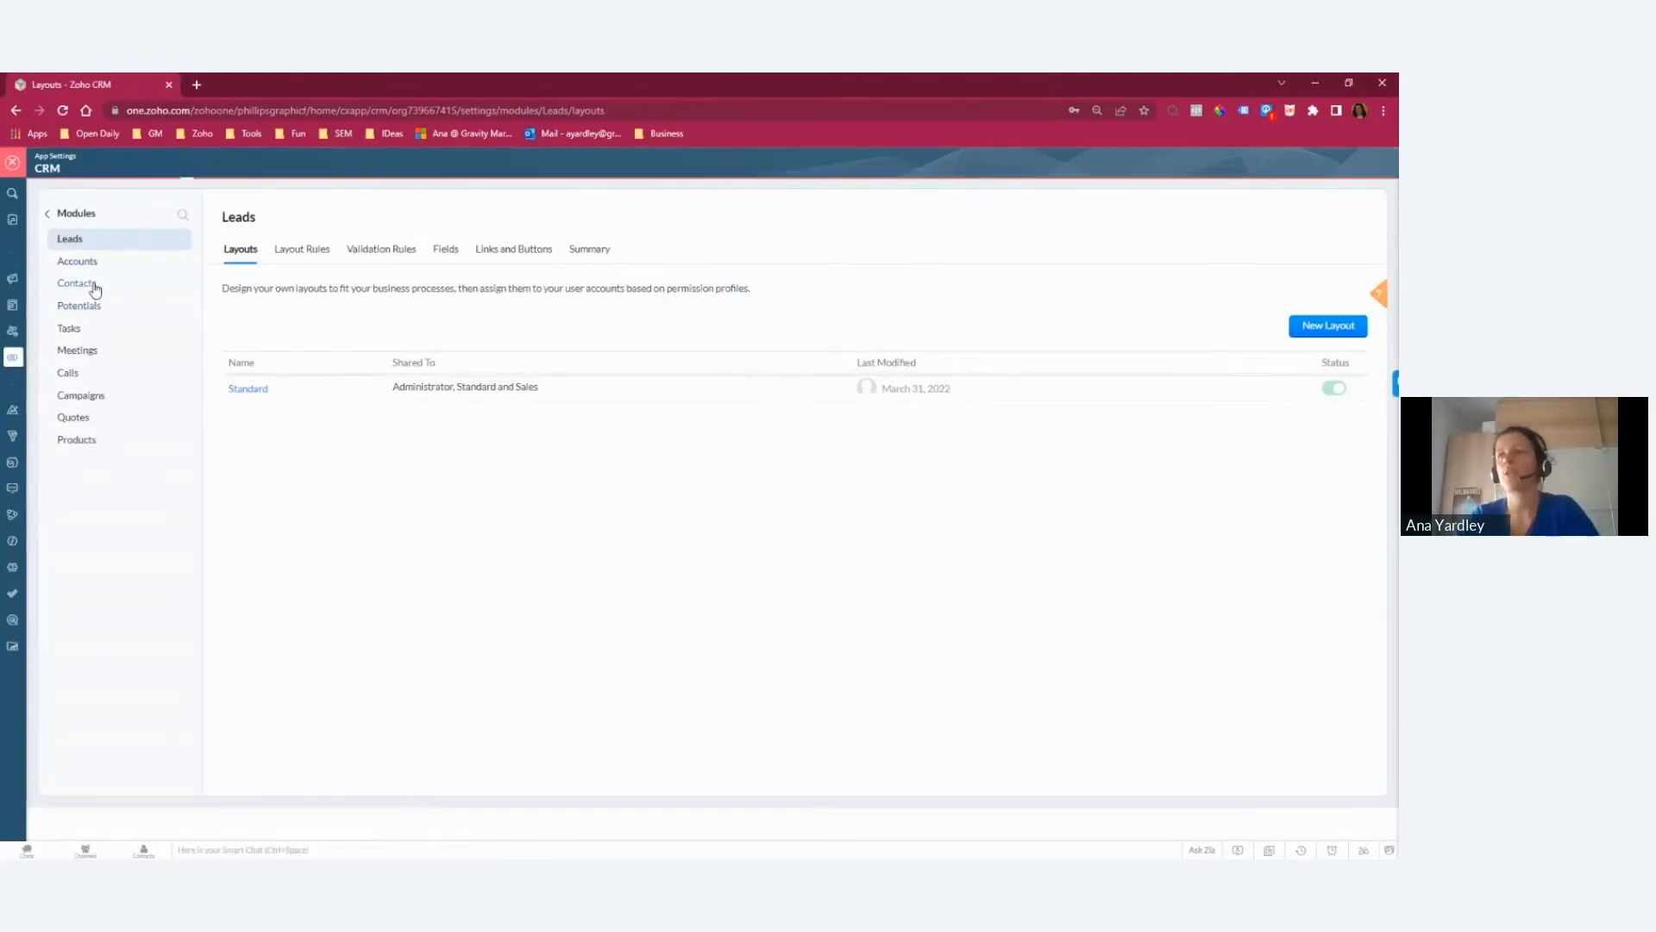
click(257, 390)
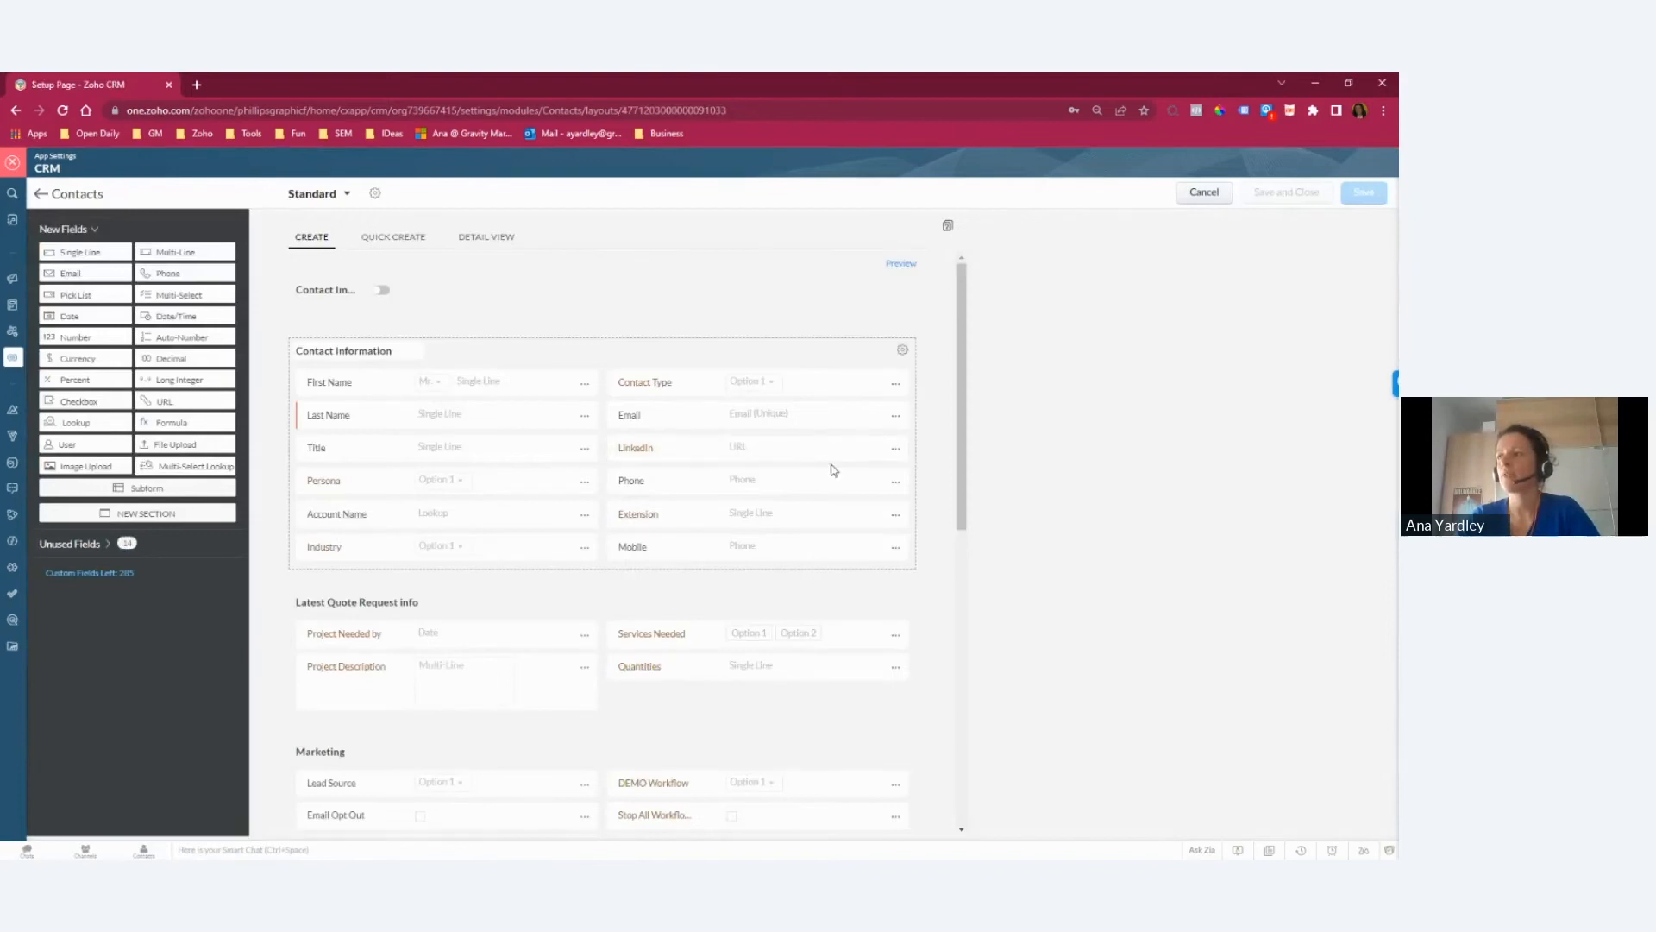
click(896, 415)
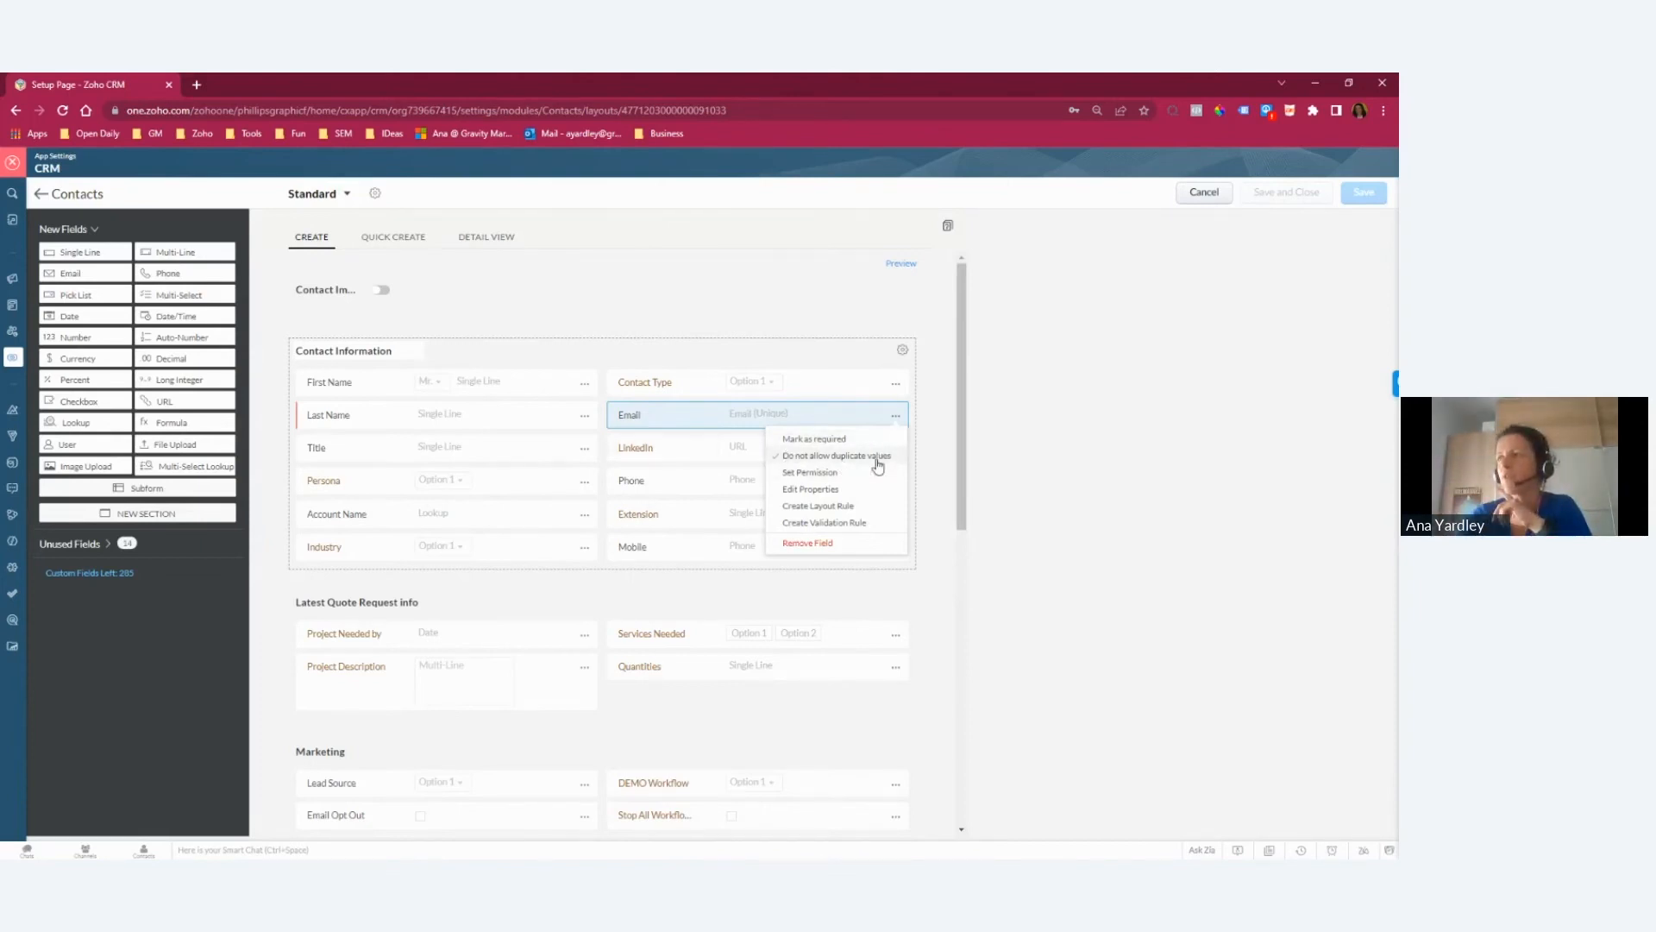
click(941, 462)
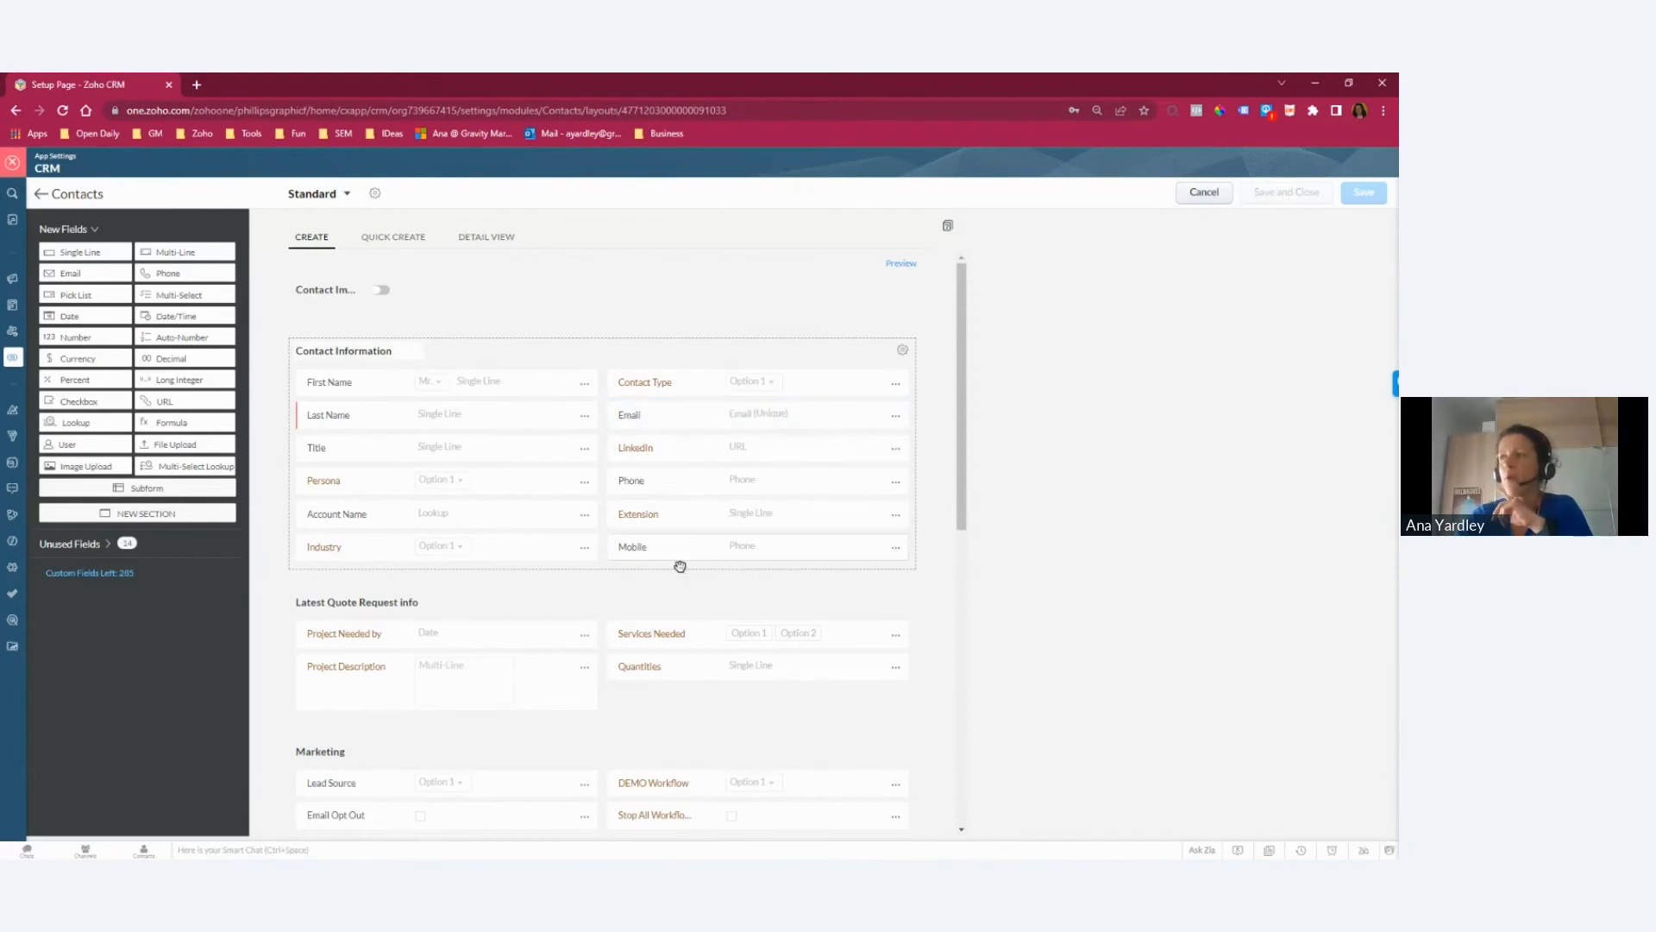
click(896, 548)
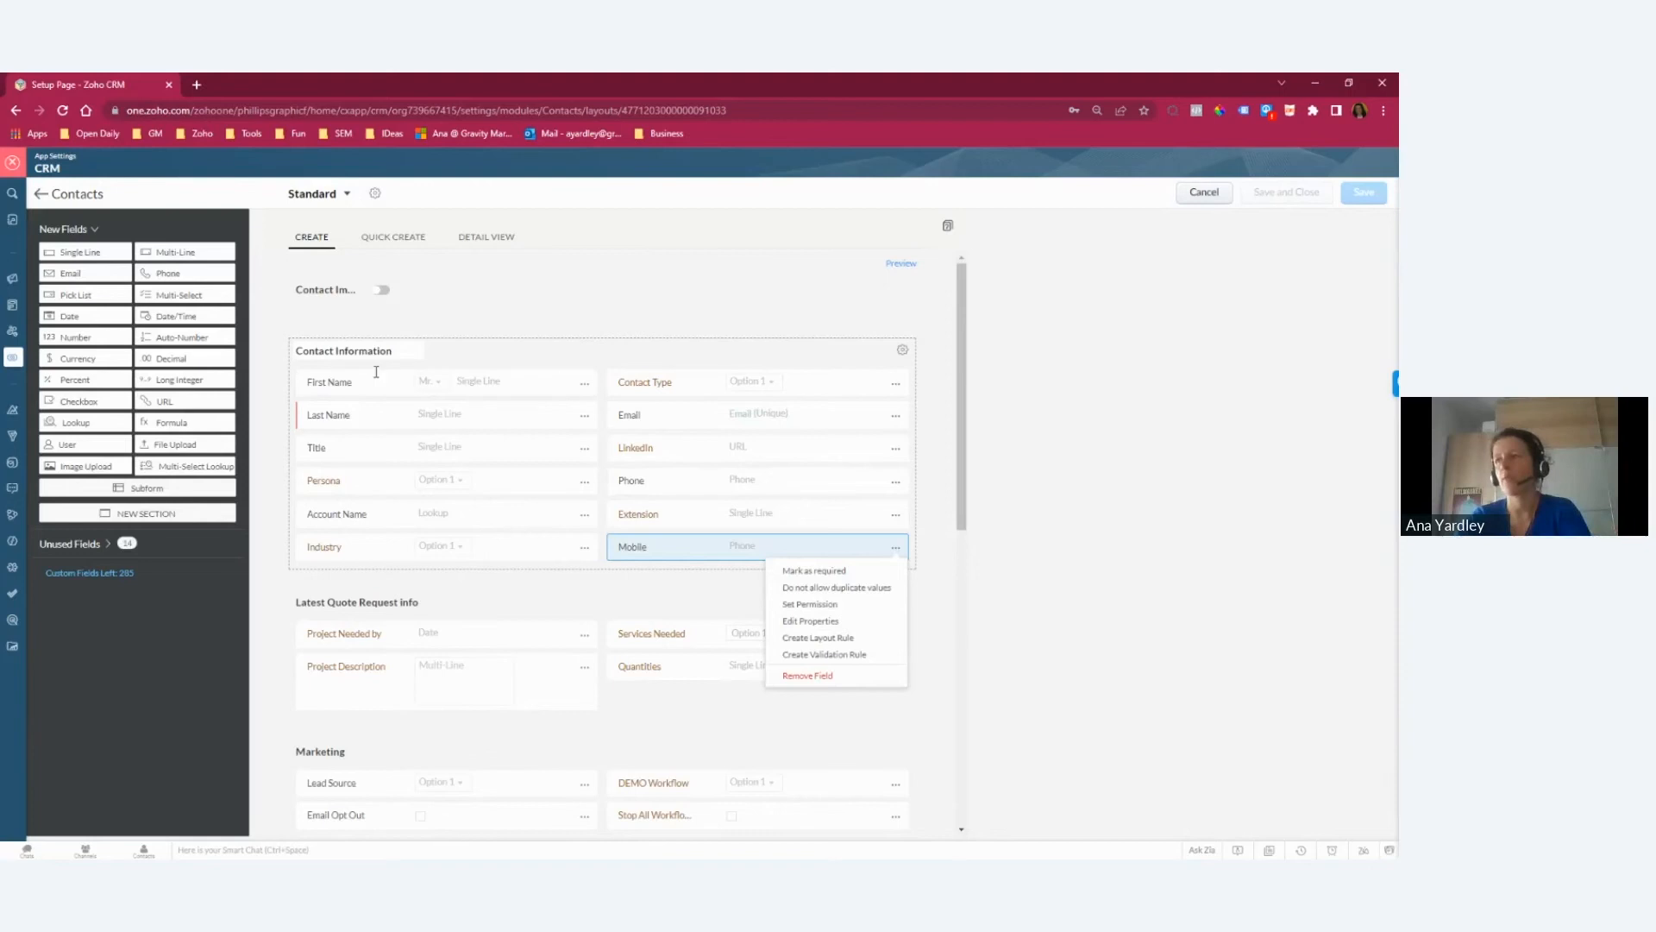
click(1039, 500)
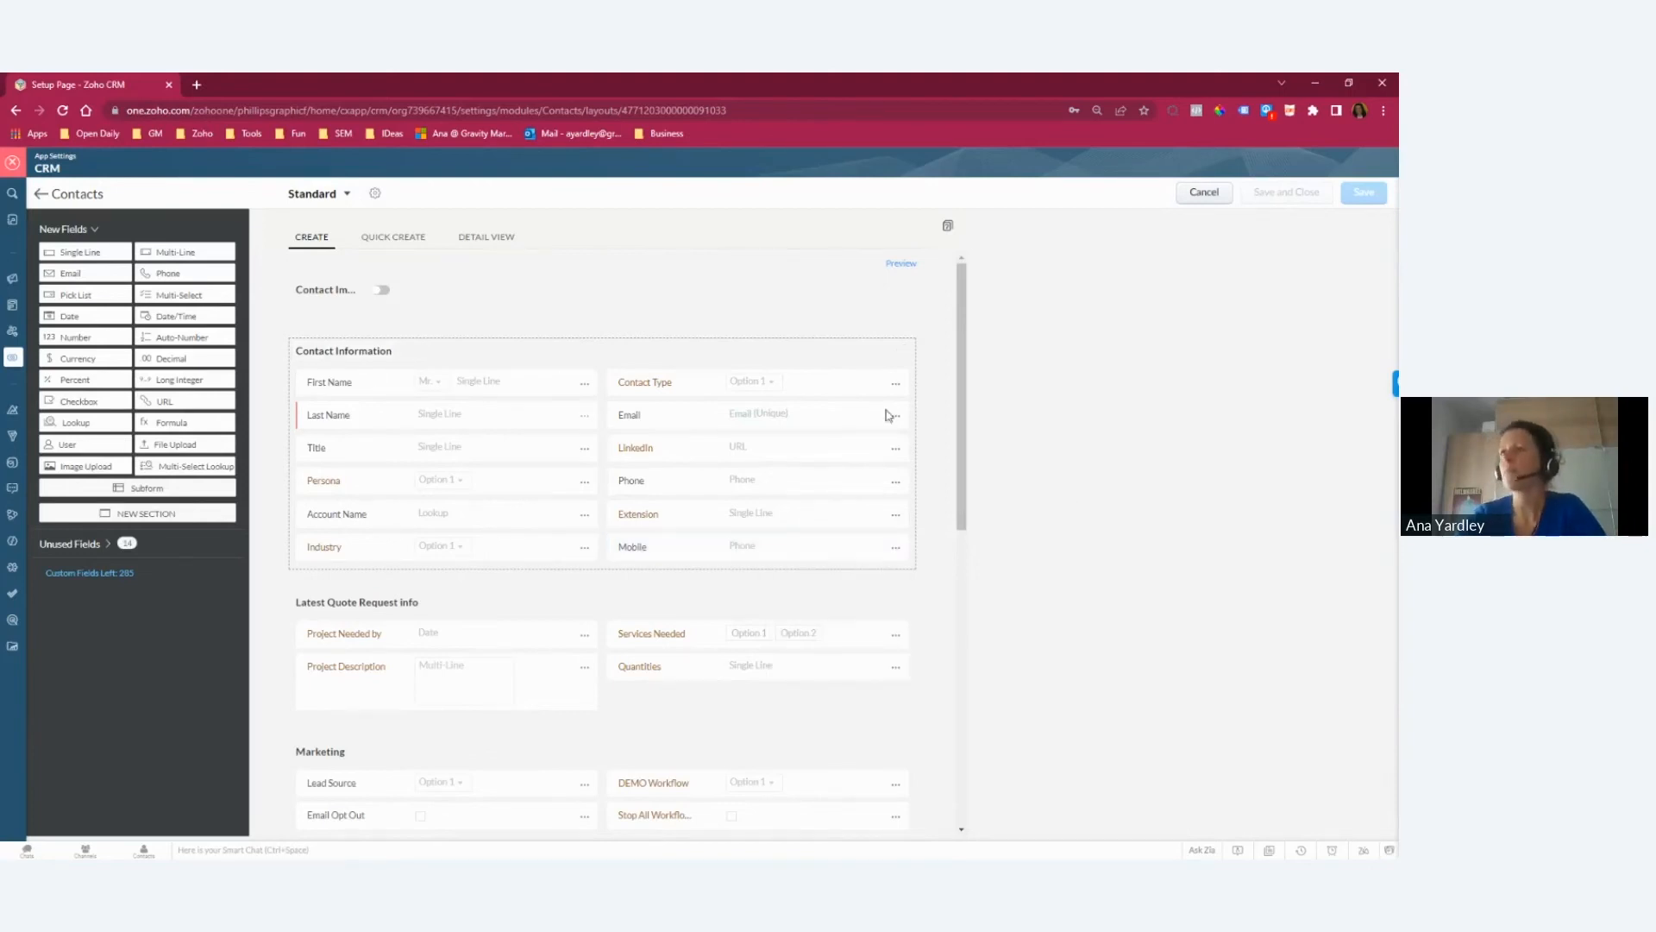
click(13, 164)
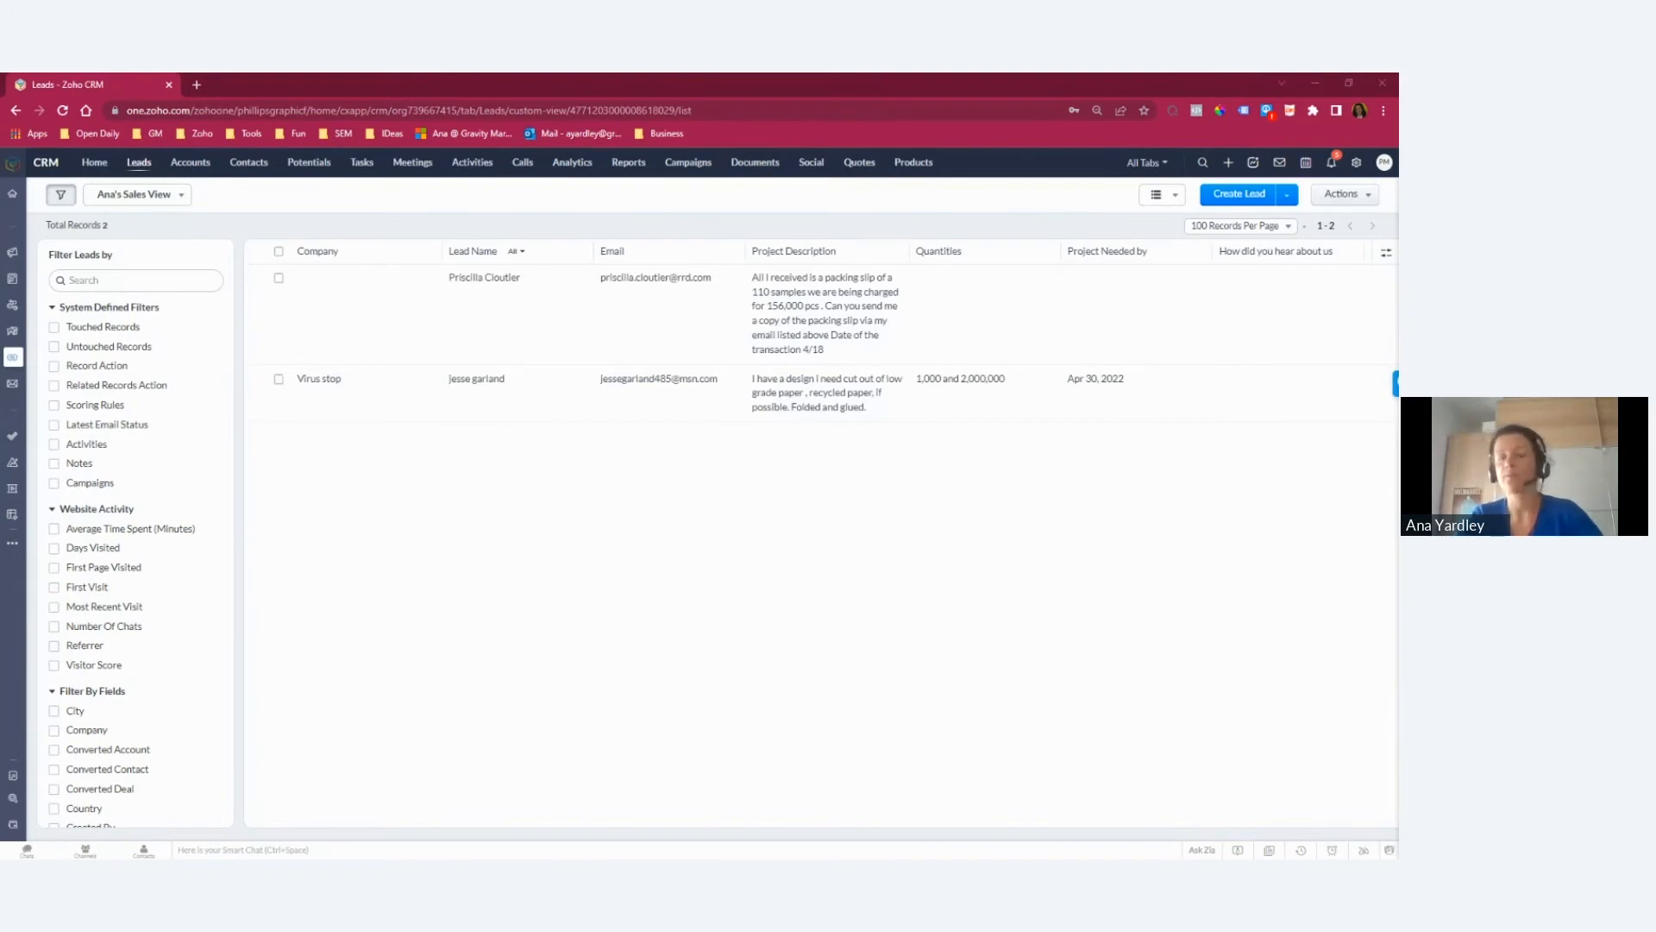
Step: Start a tabular report on the Contacts module with Products as related module, keeping the Last Name and Product Name columns
click(636, 167)
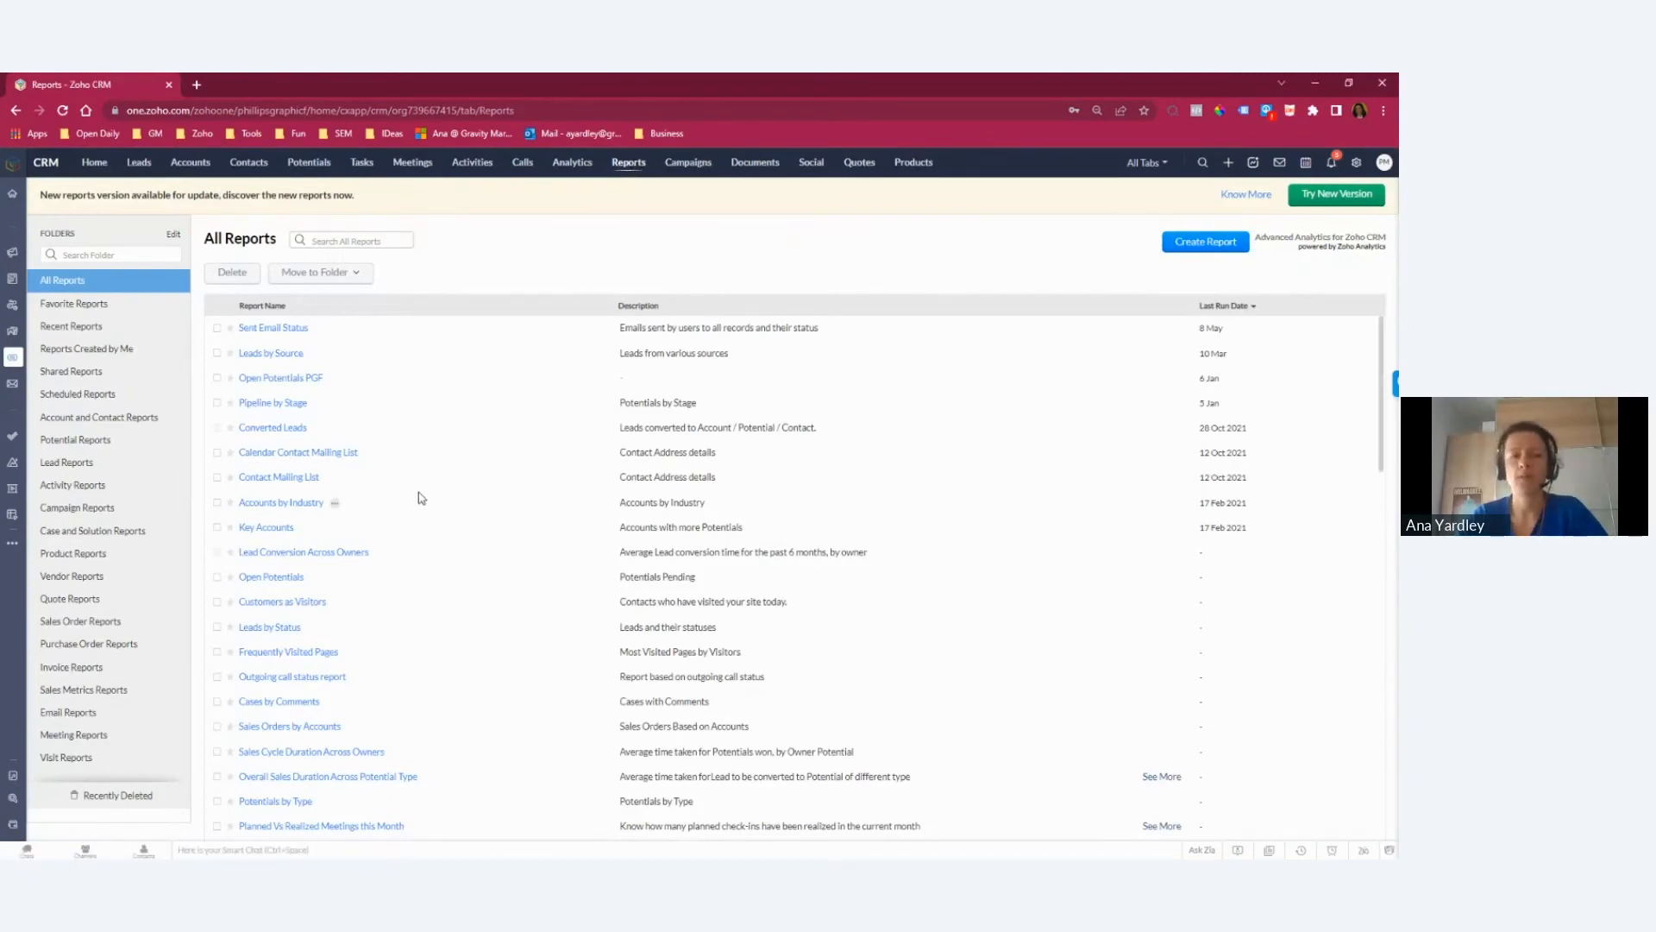
click(1205, 241)
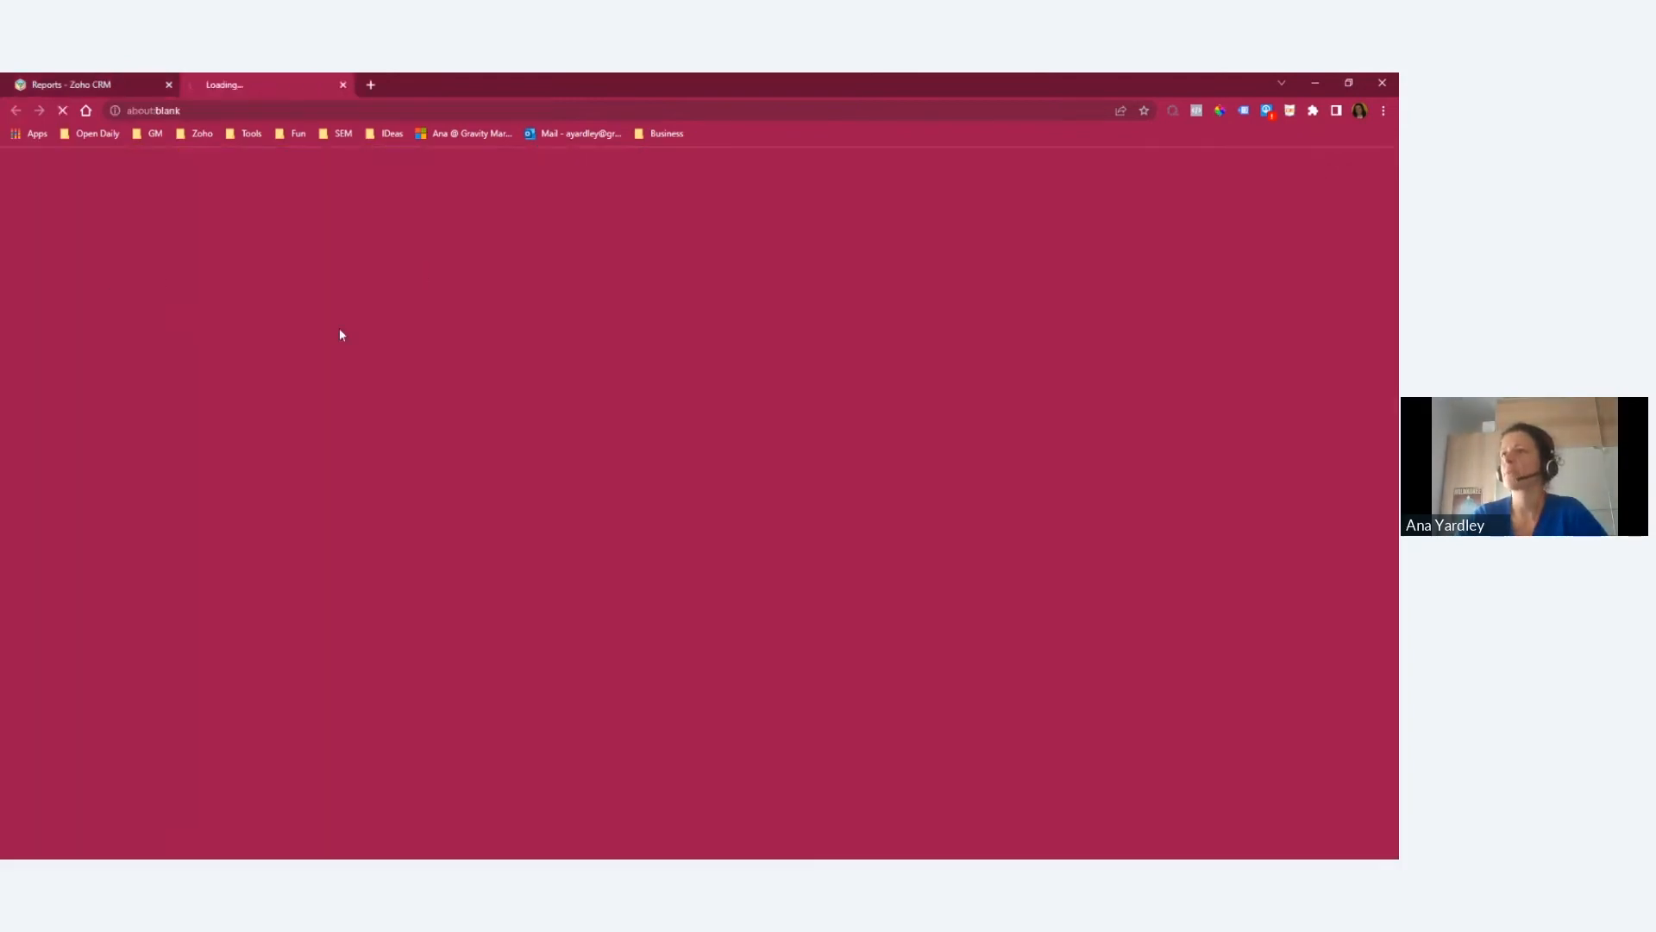
click(103, 85)
click(343, 84)
click(91, 292)
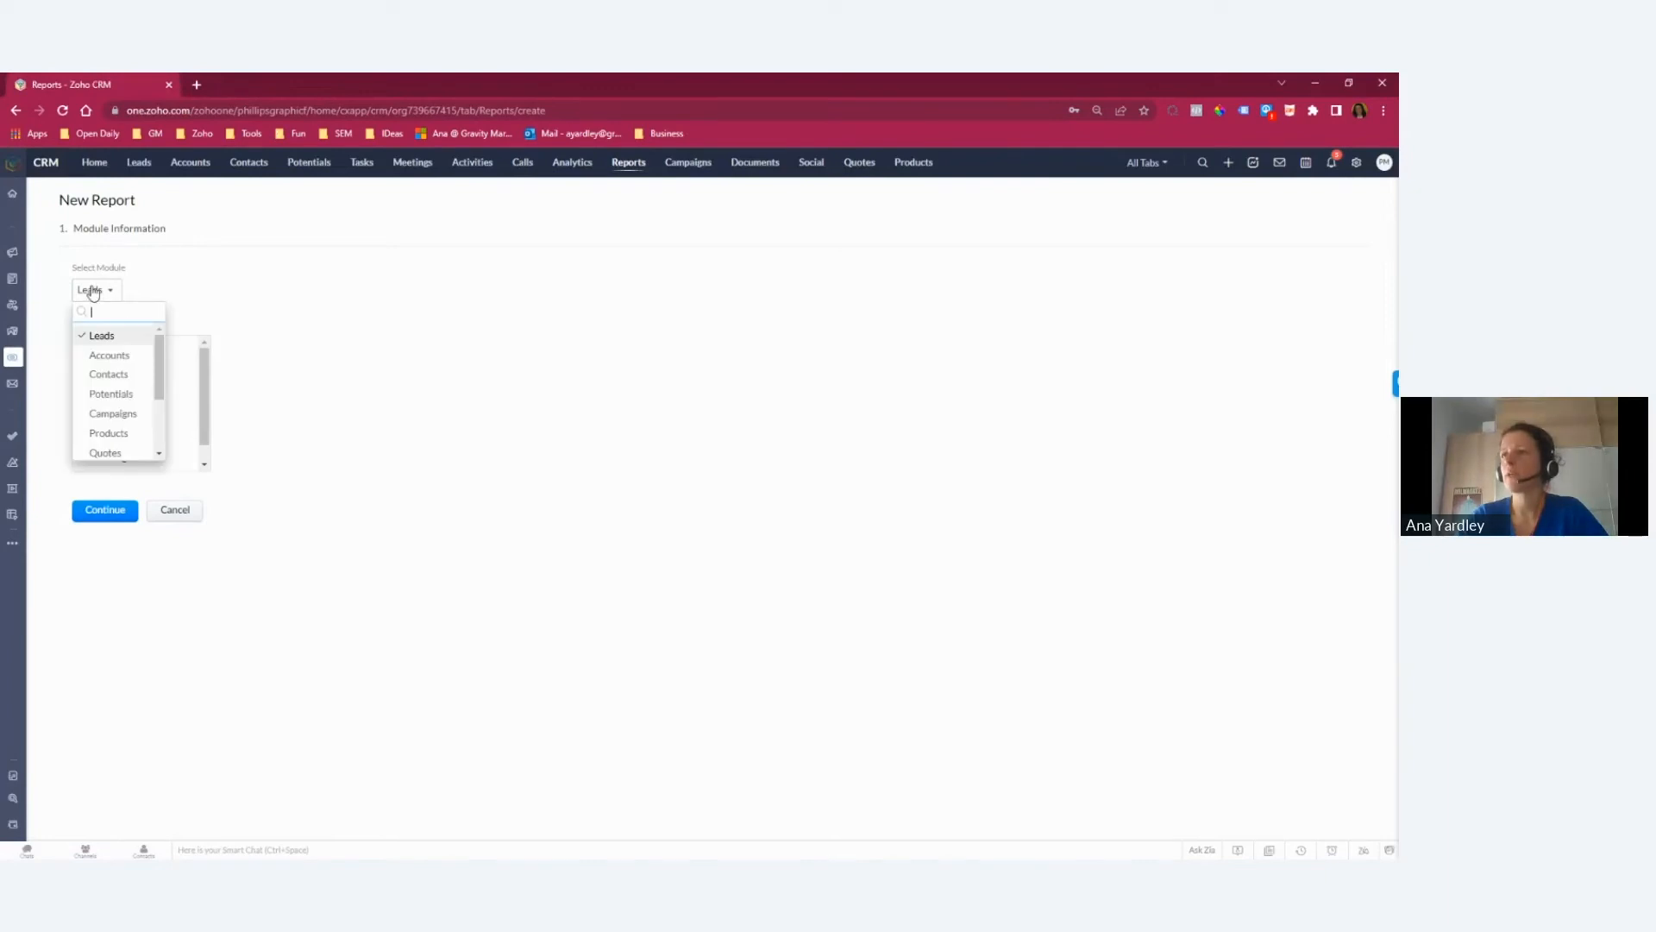
click(108, 374)
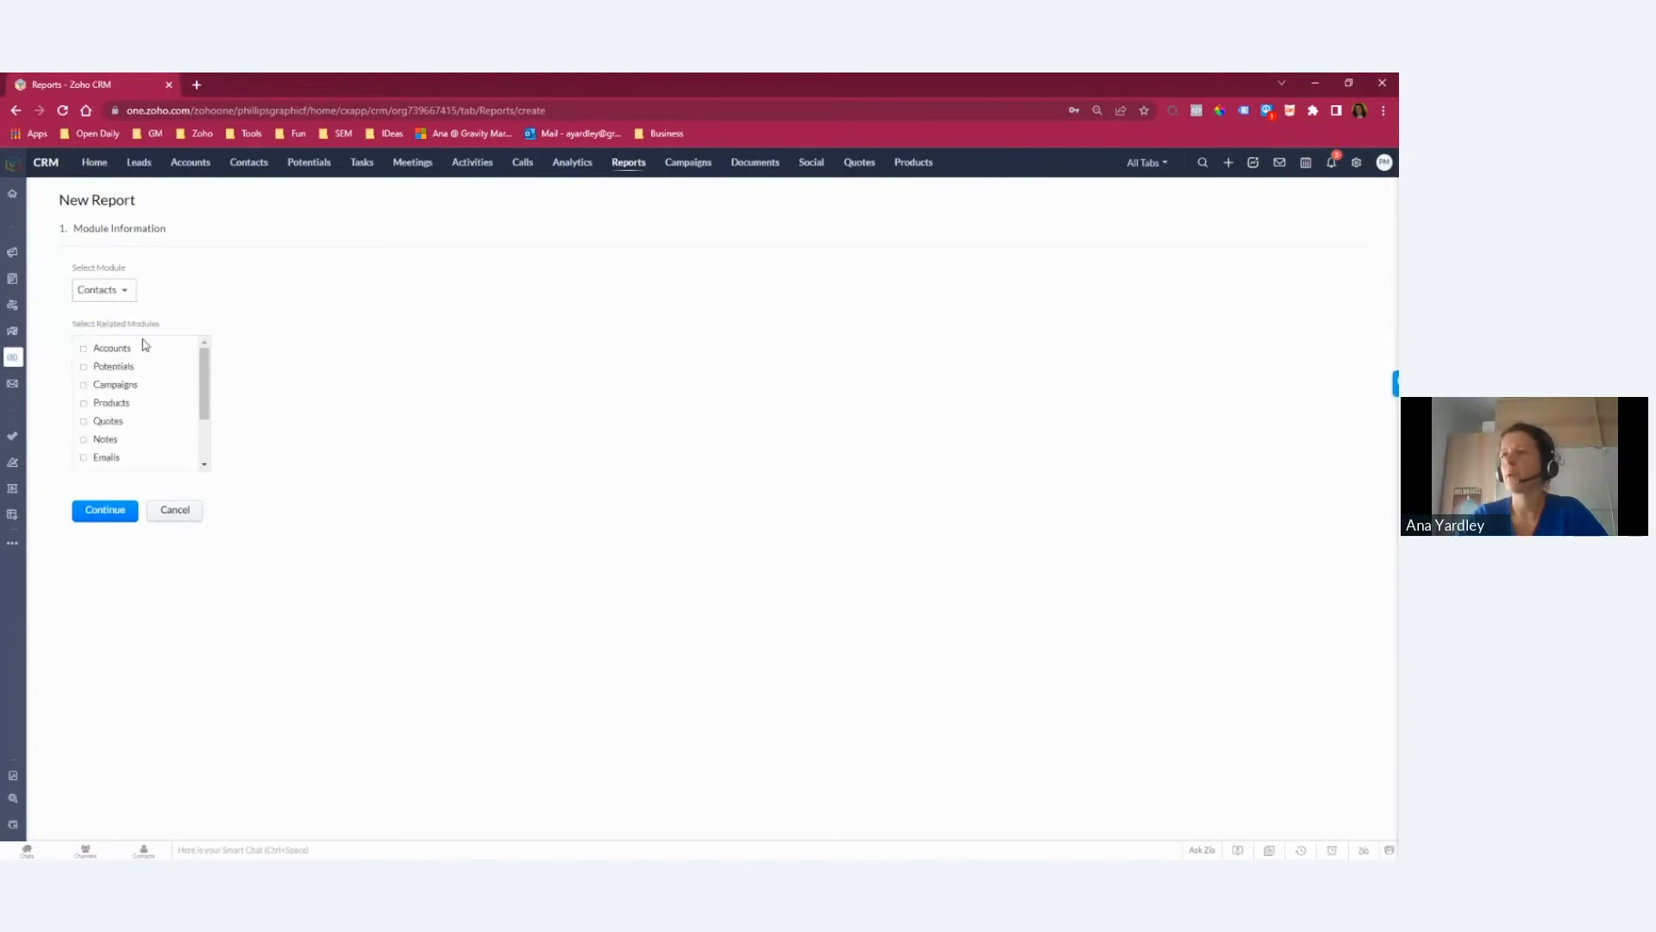
click(84, 402)
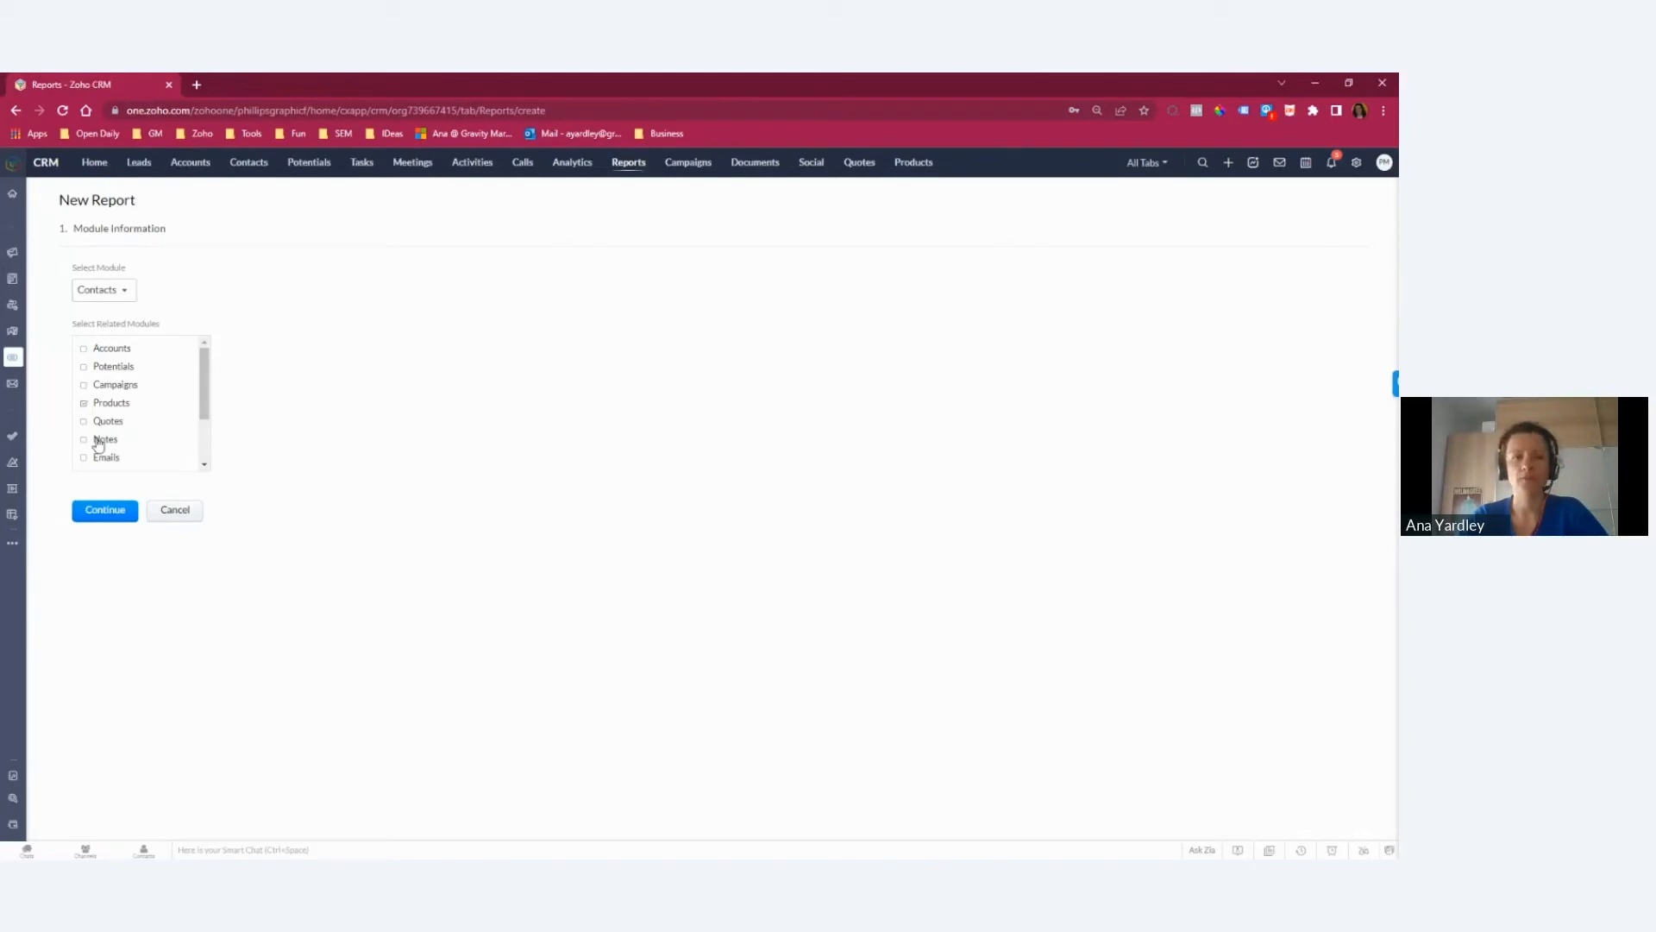
click(123, 516)
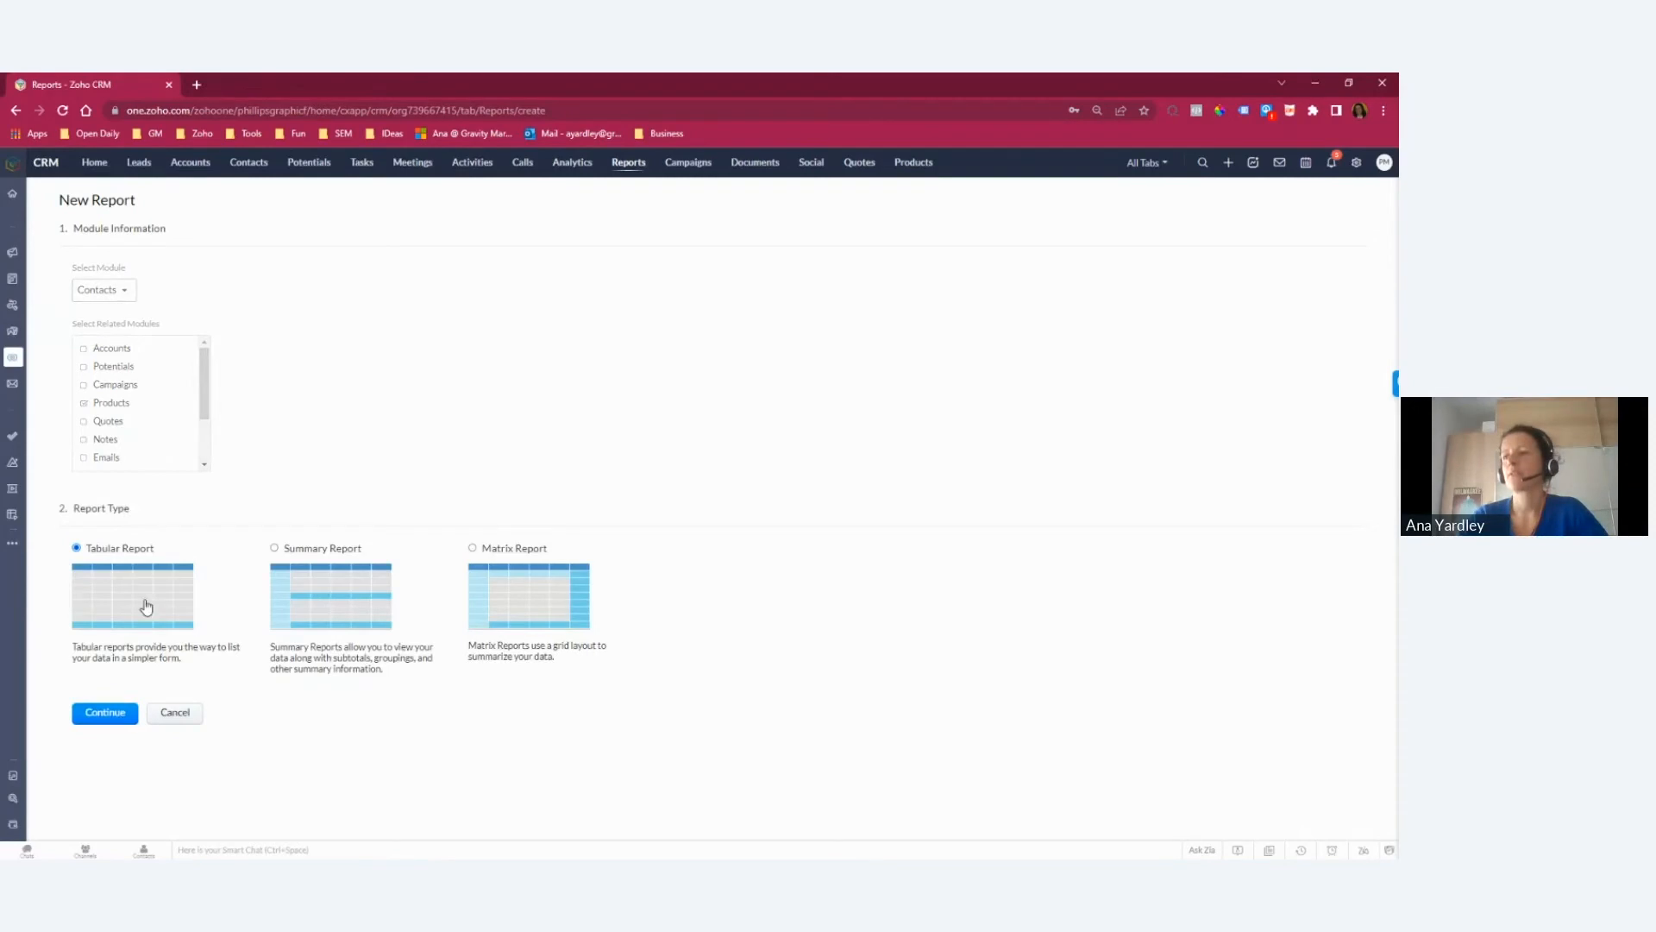
click(147, 608)
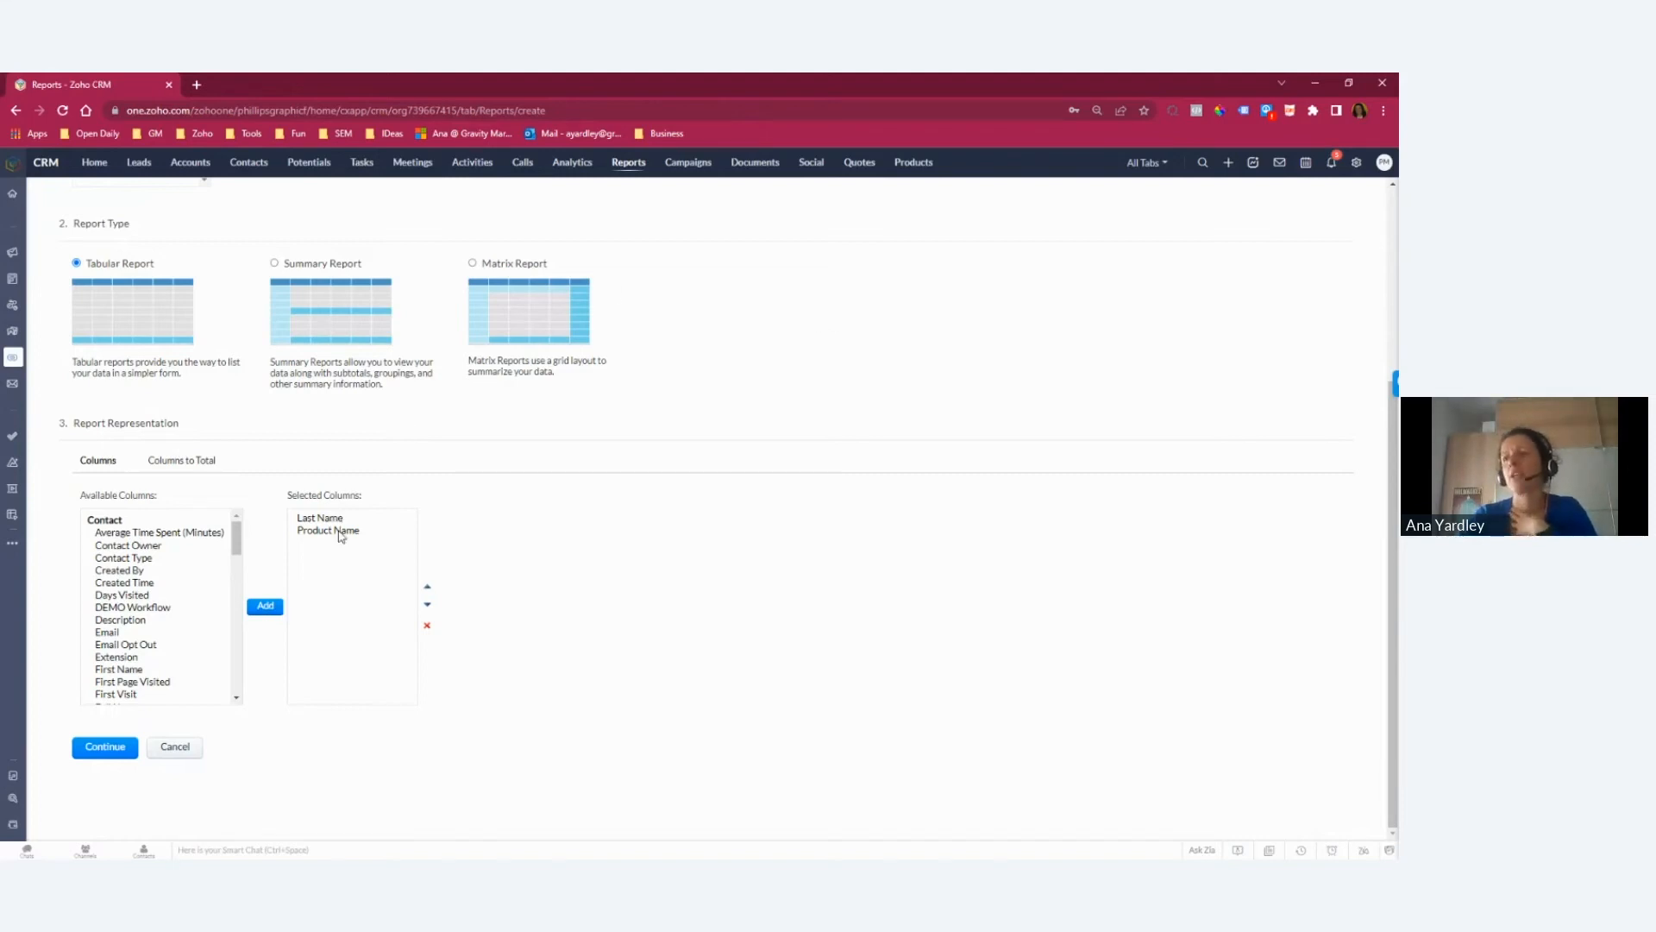
click(121, 747)
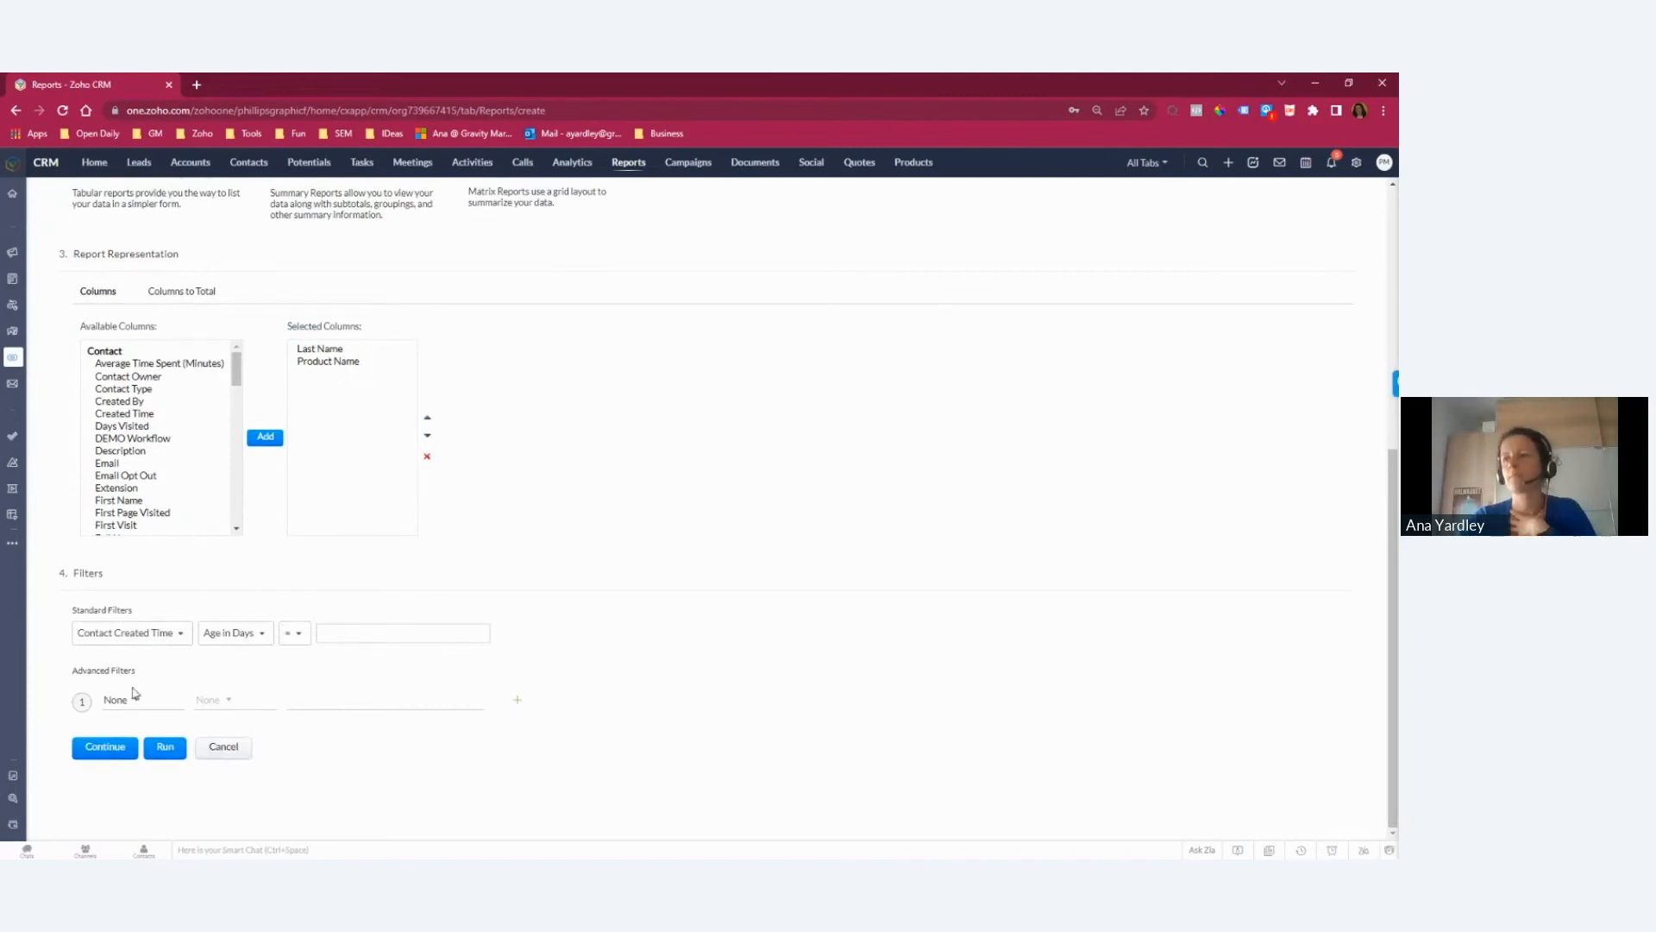
Step: Add an advanced filter for Product Name is not empty, run the report, and discard it without saving
click(135, 704)
text(pr)
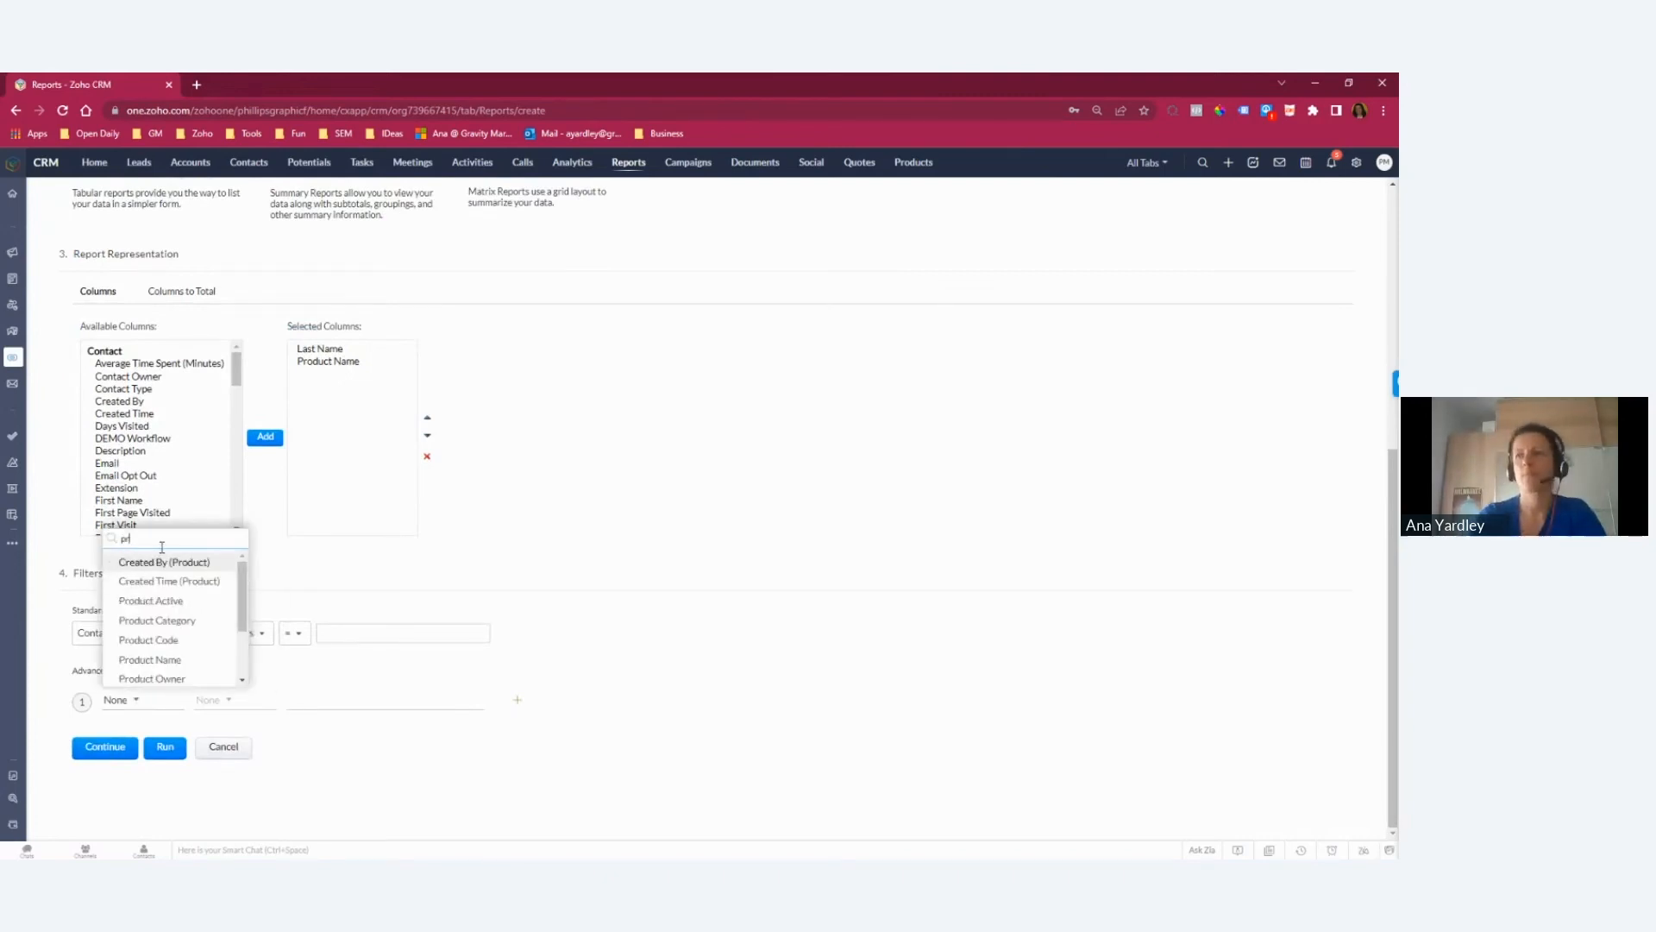
text(od)
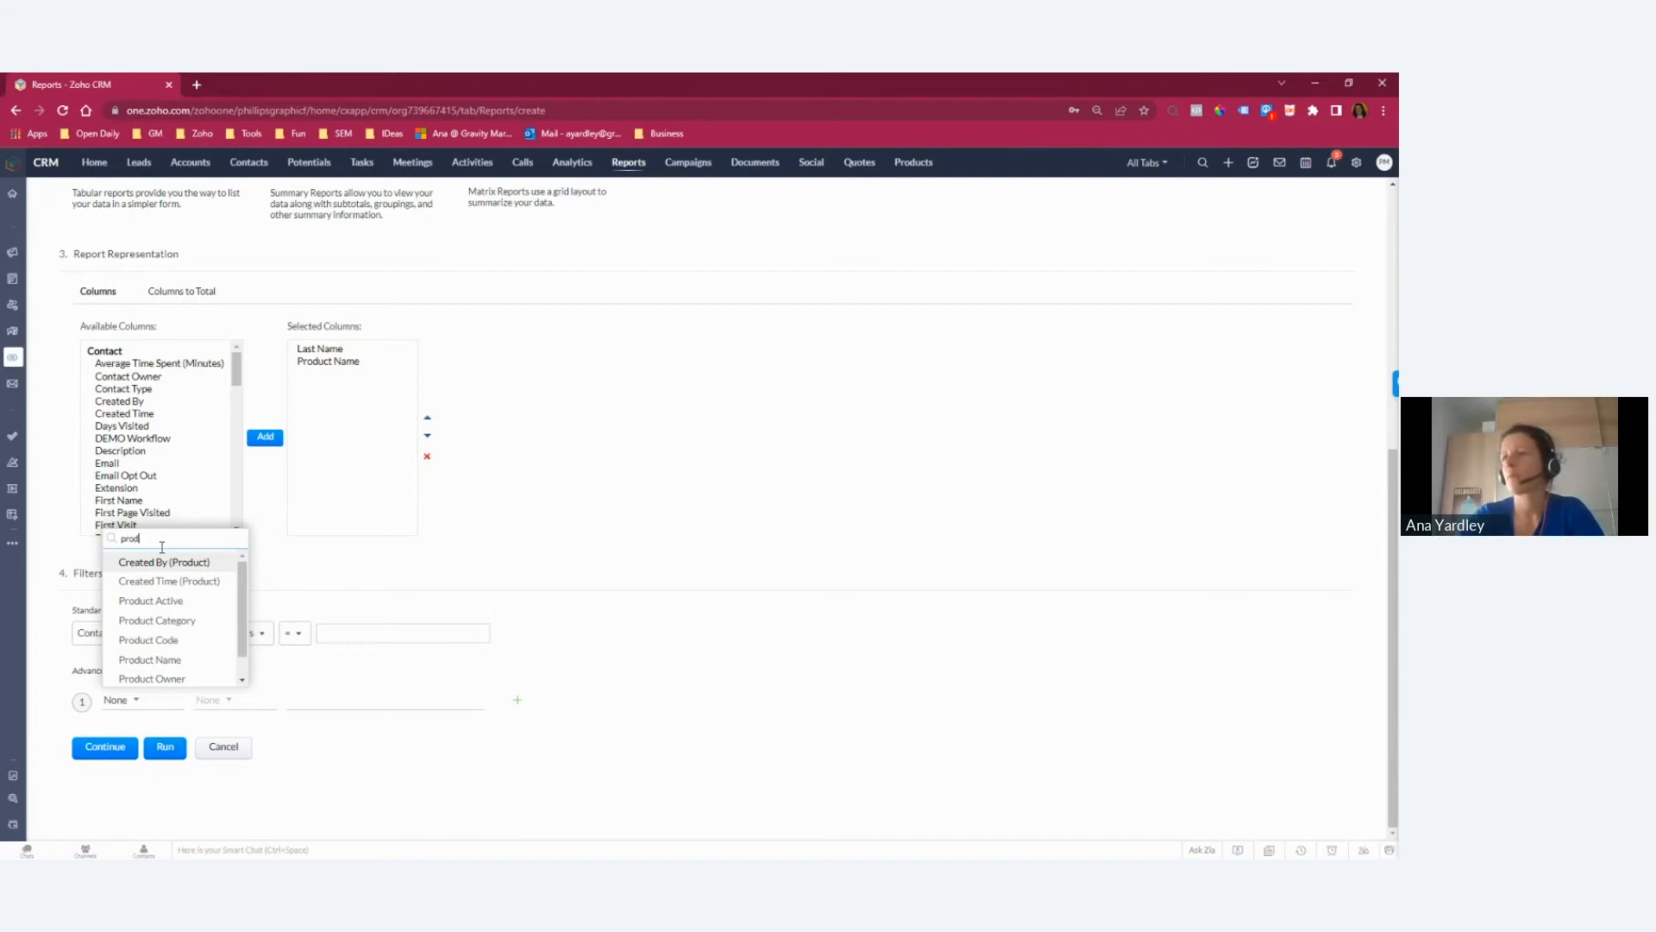
drag(244, 614, 244, 623)
scroll(244, 622, down, 1)
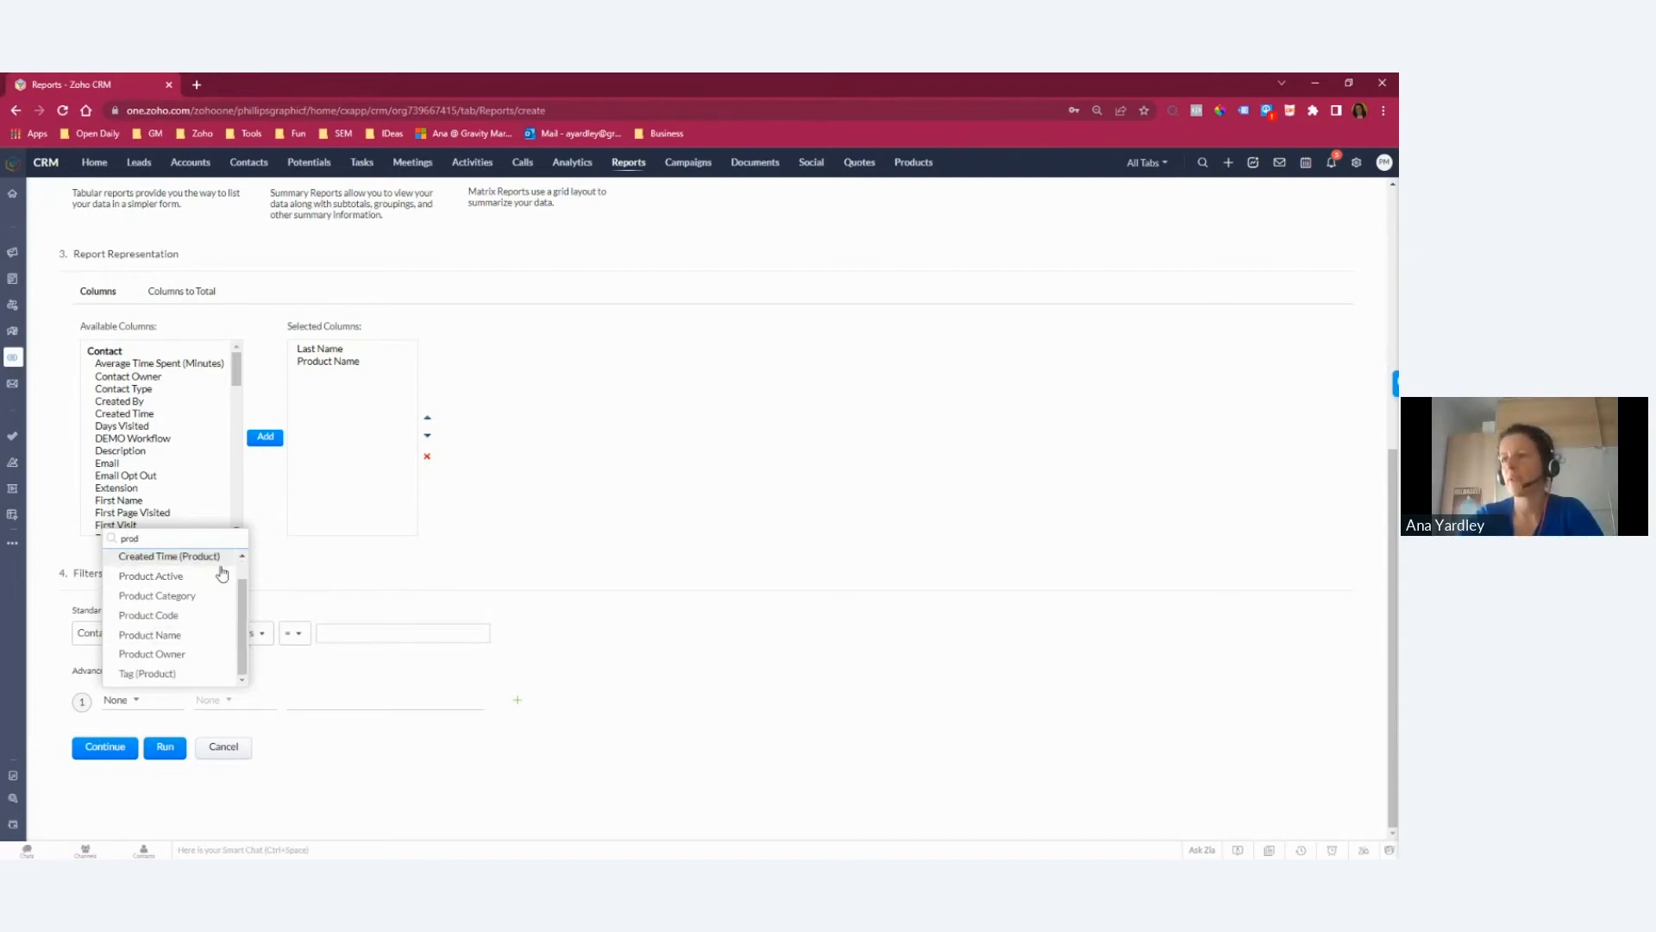
click(171, 635)
click(223, 708)
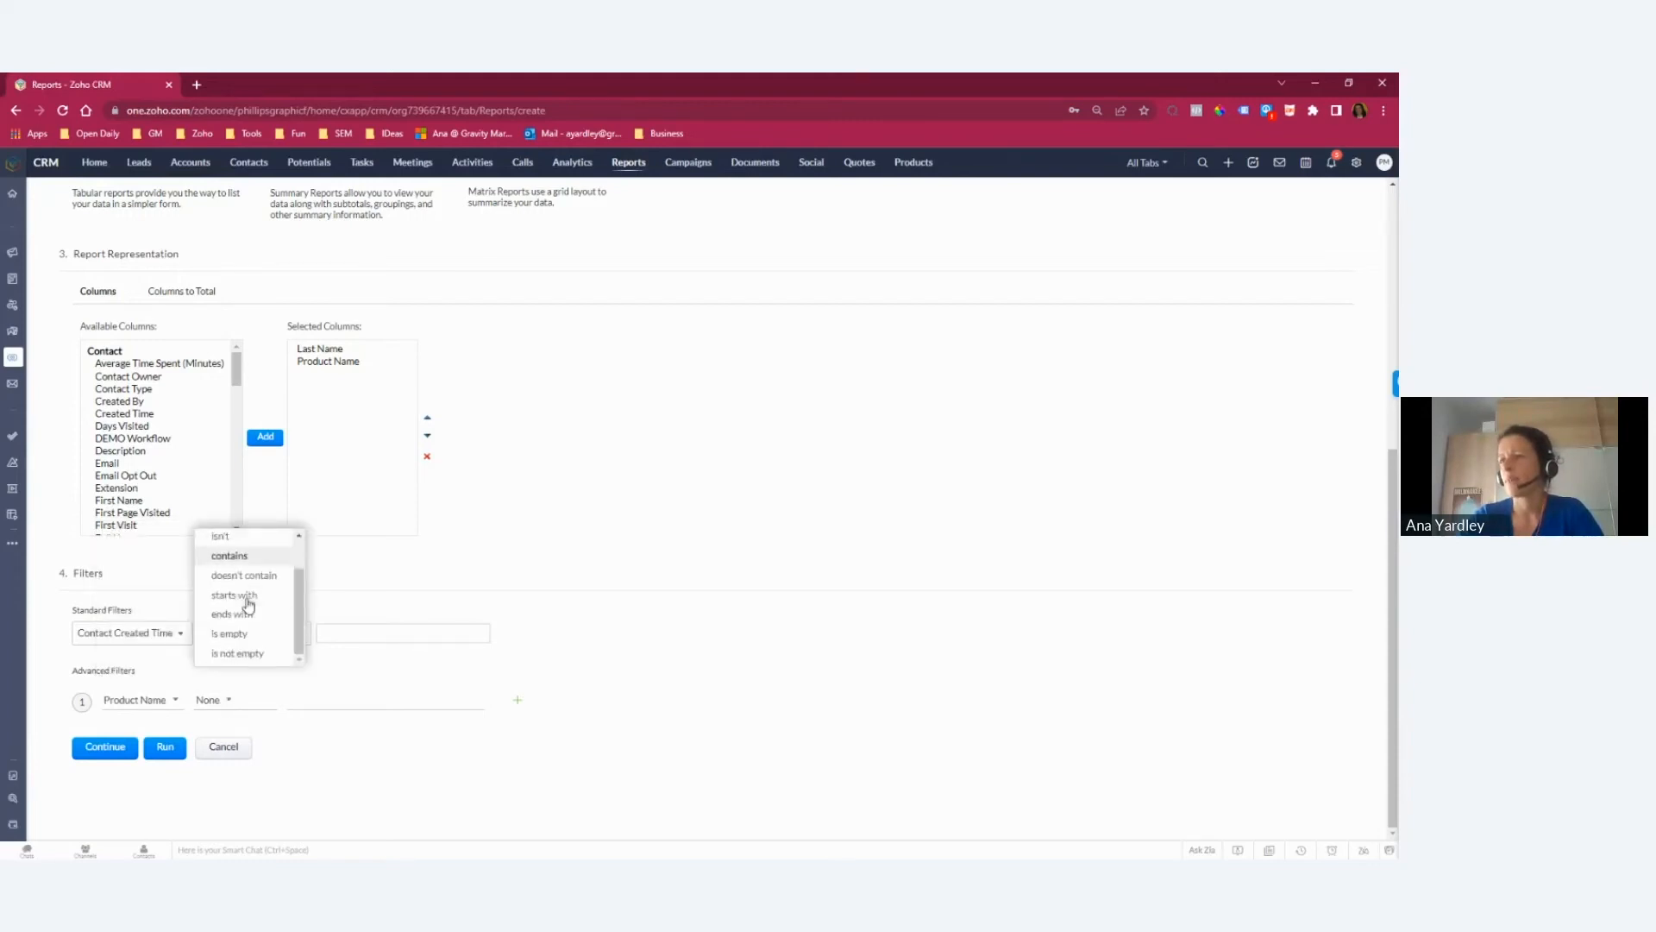
click(249, 658)
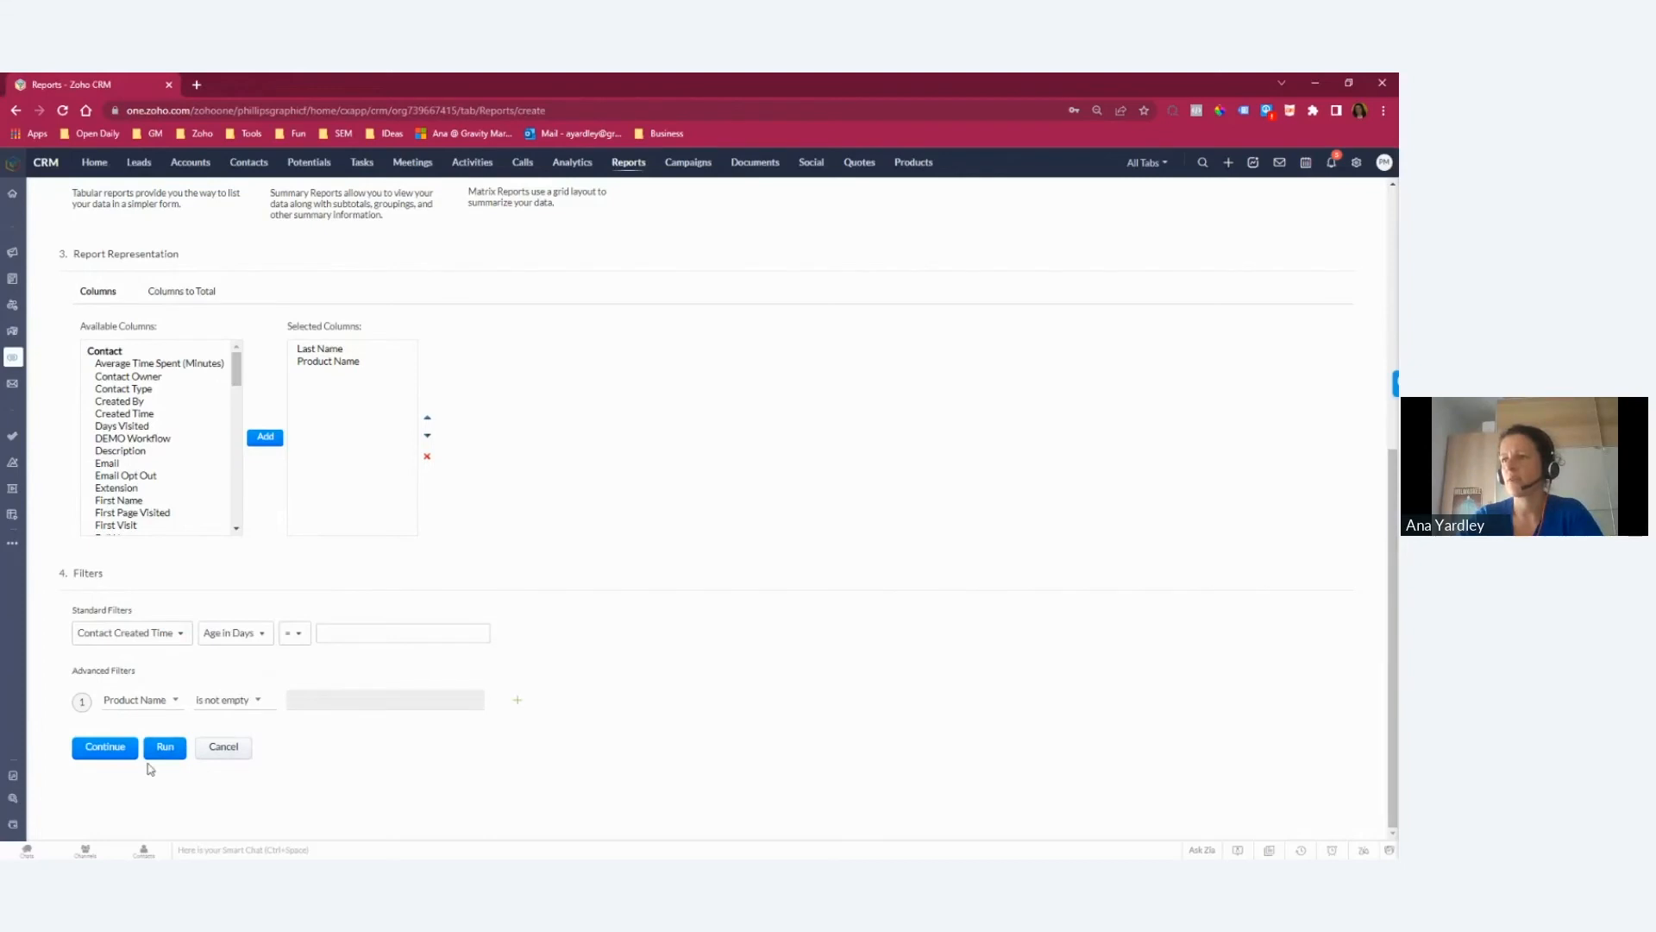
click(168, 748)
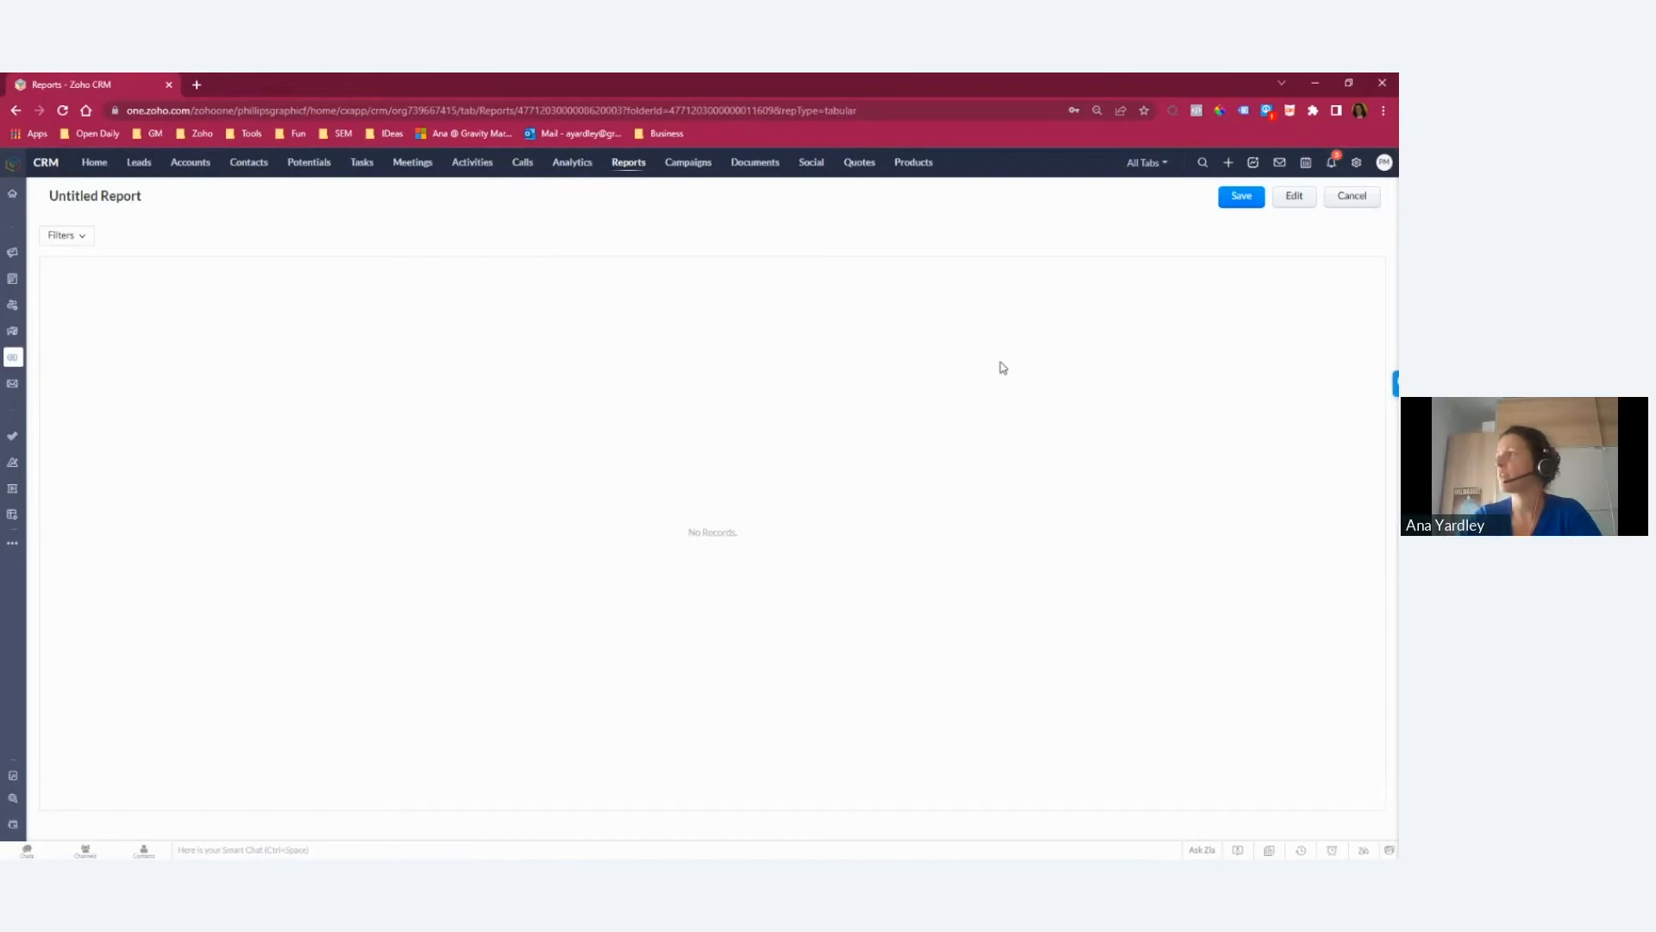
click(1352, 197)
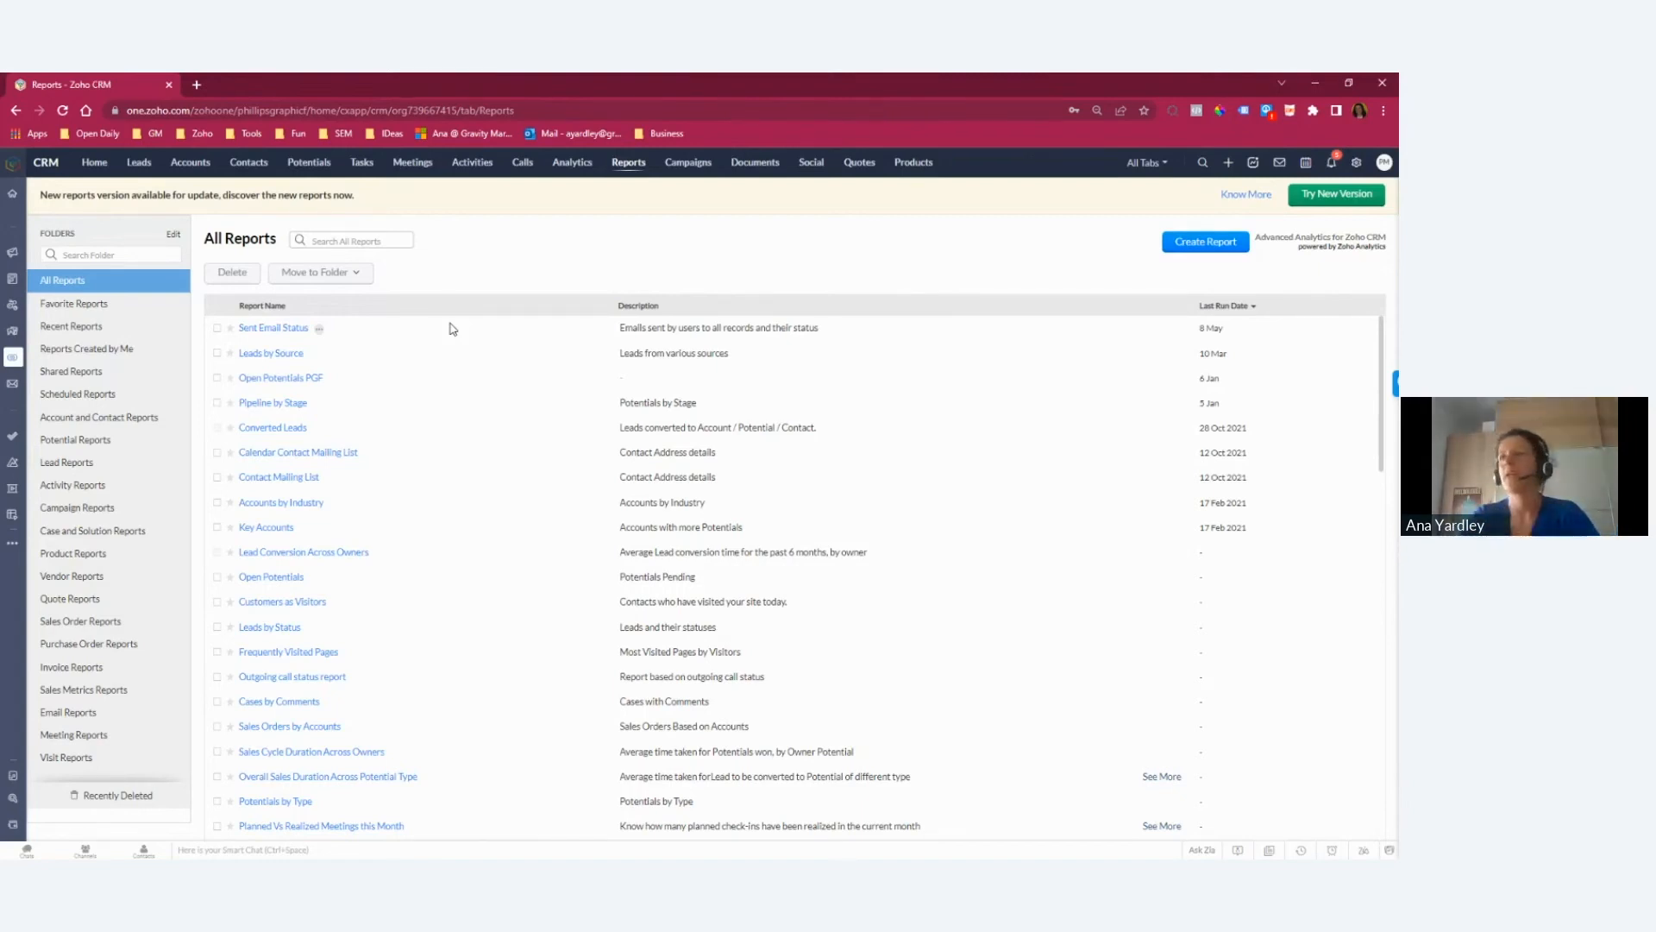
Step: Mark the Sent Email Status report as a favorite, check the Favorite Reports folder, and return to All Reports
click(230, 329)
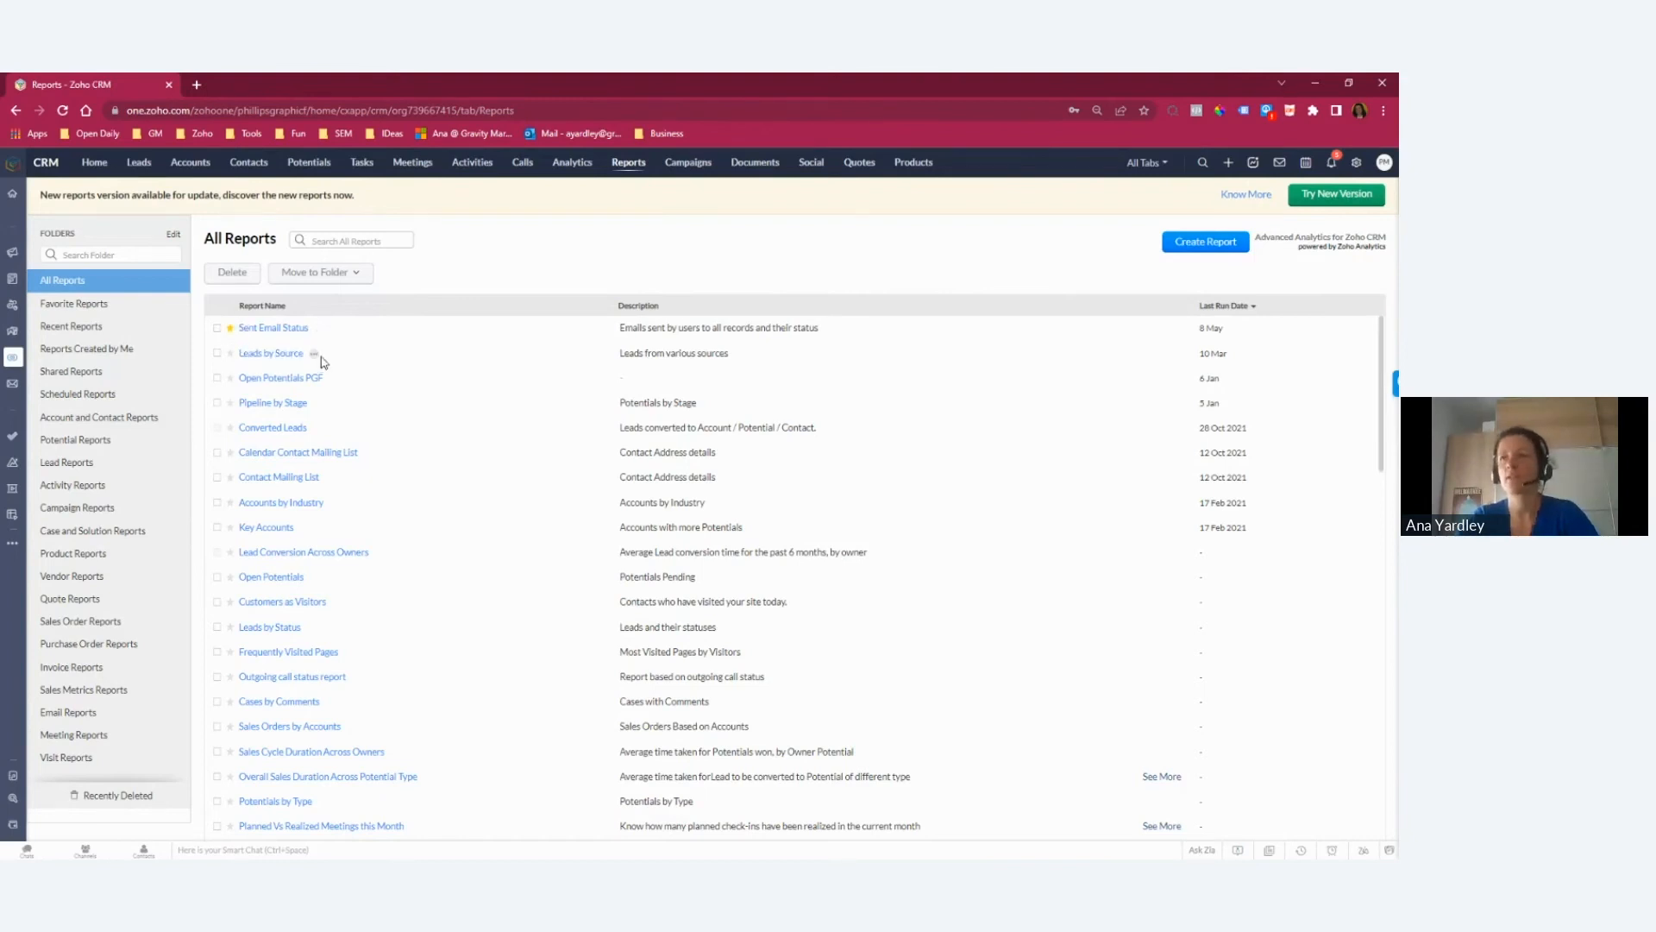
click(54, 307)
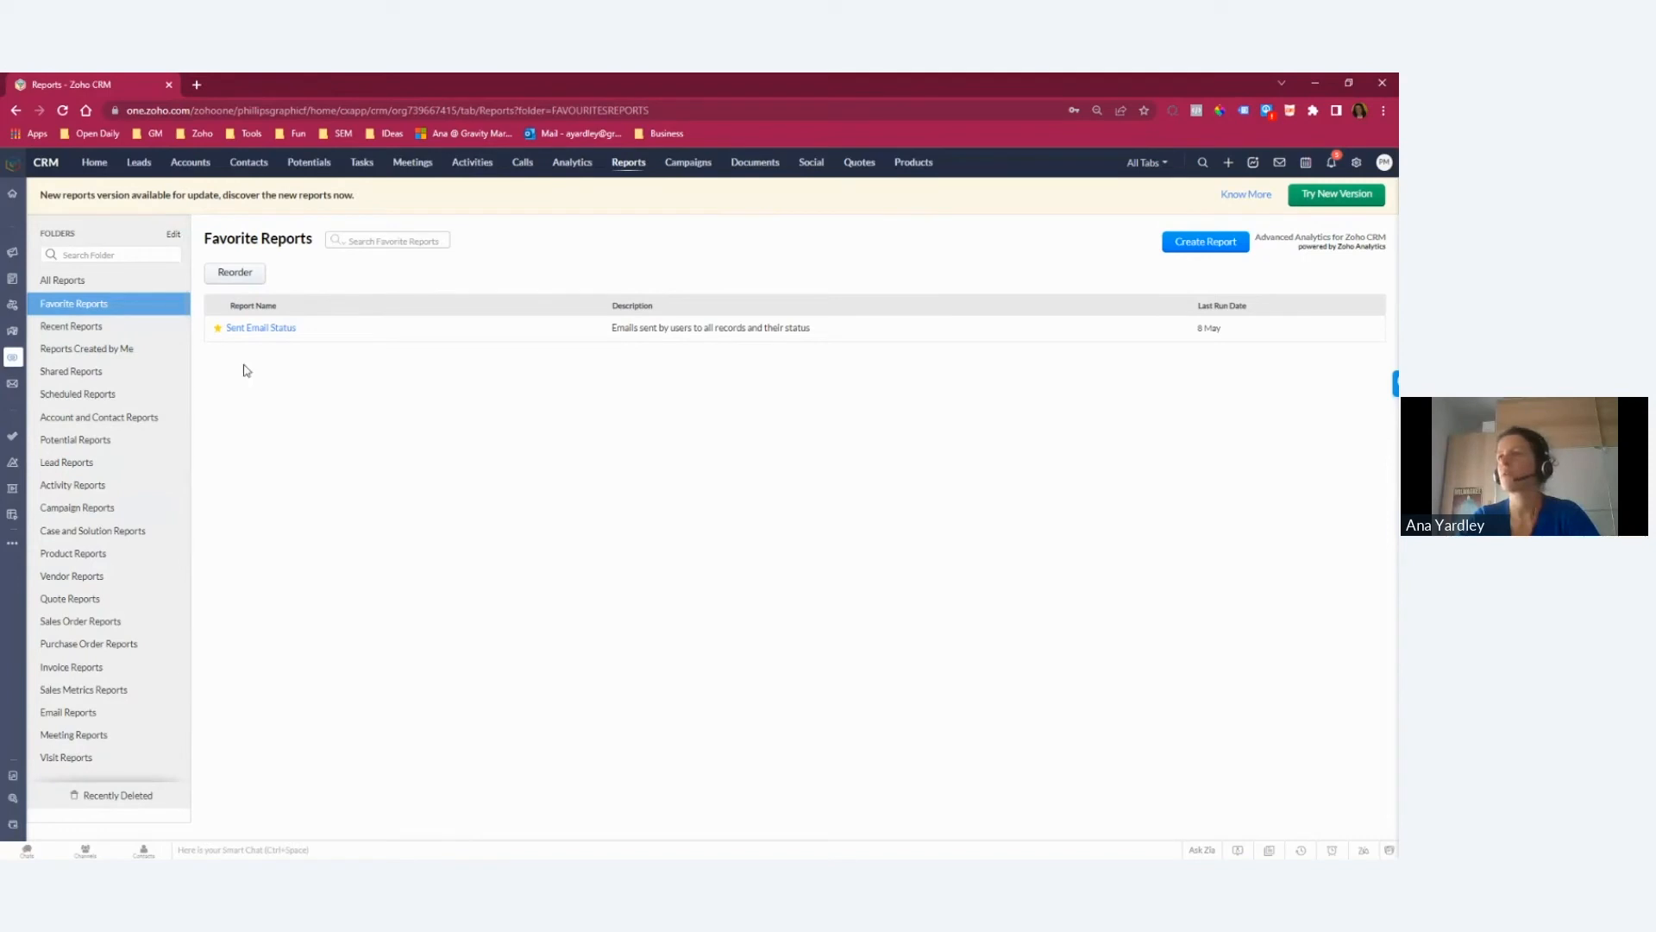
click(90, 282)
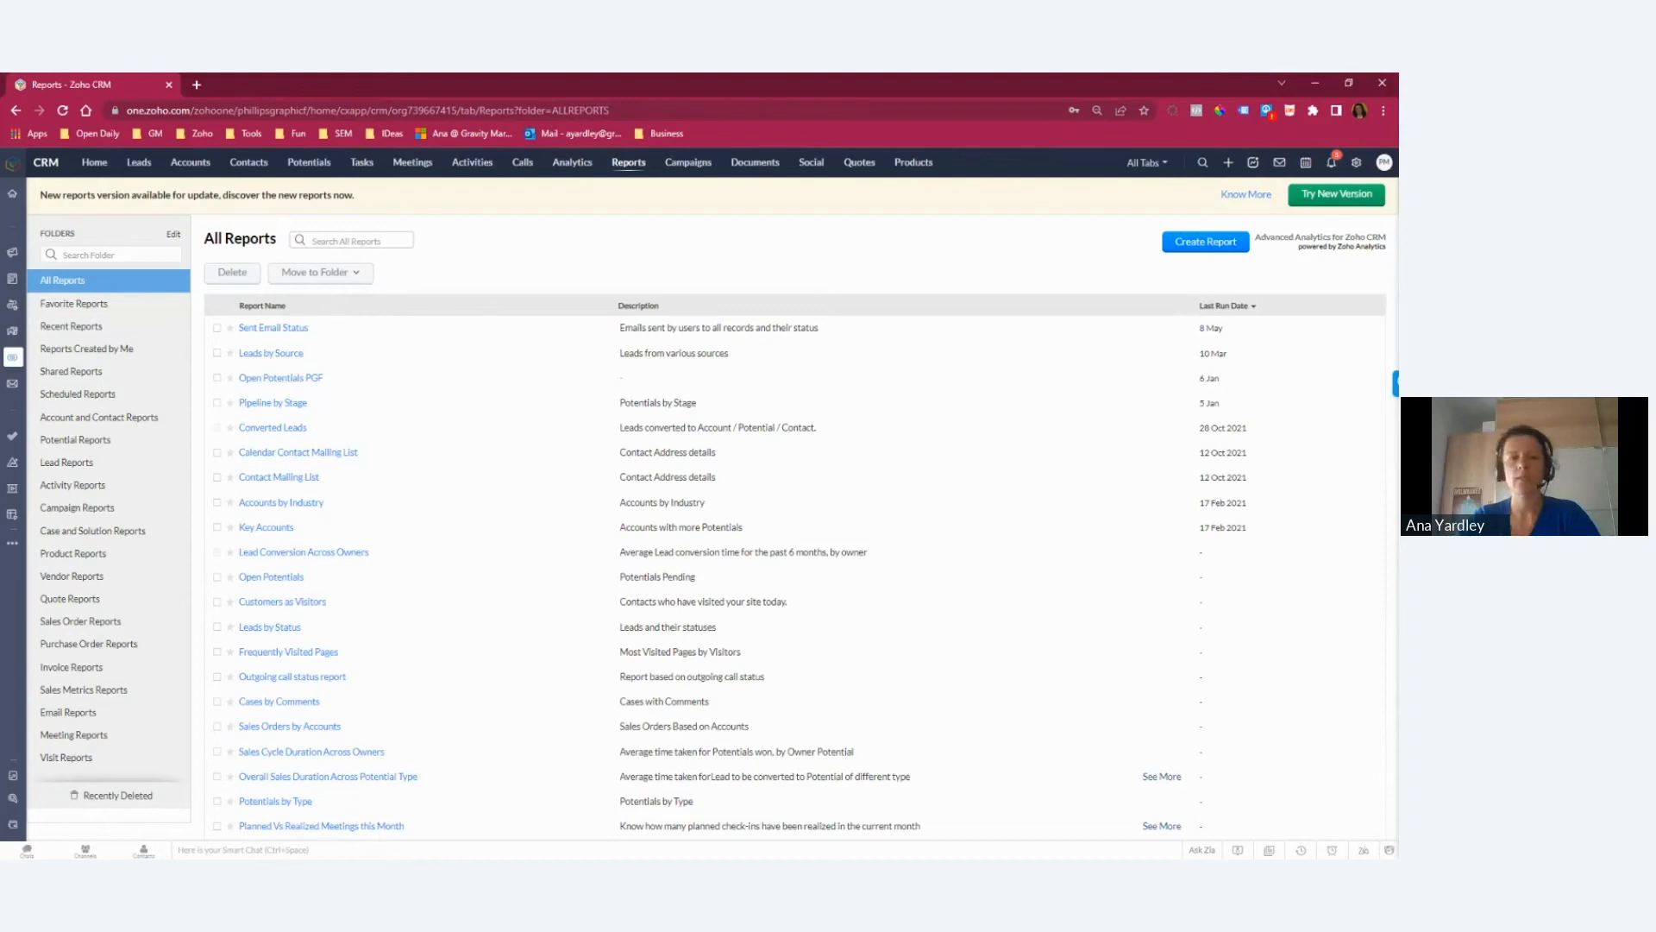
Step: Switch to the presentation and go to the slide "4. Maintain a duplicate-free database"
key(alt+Tab)
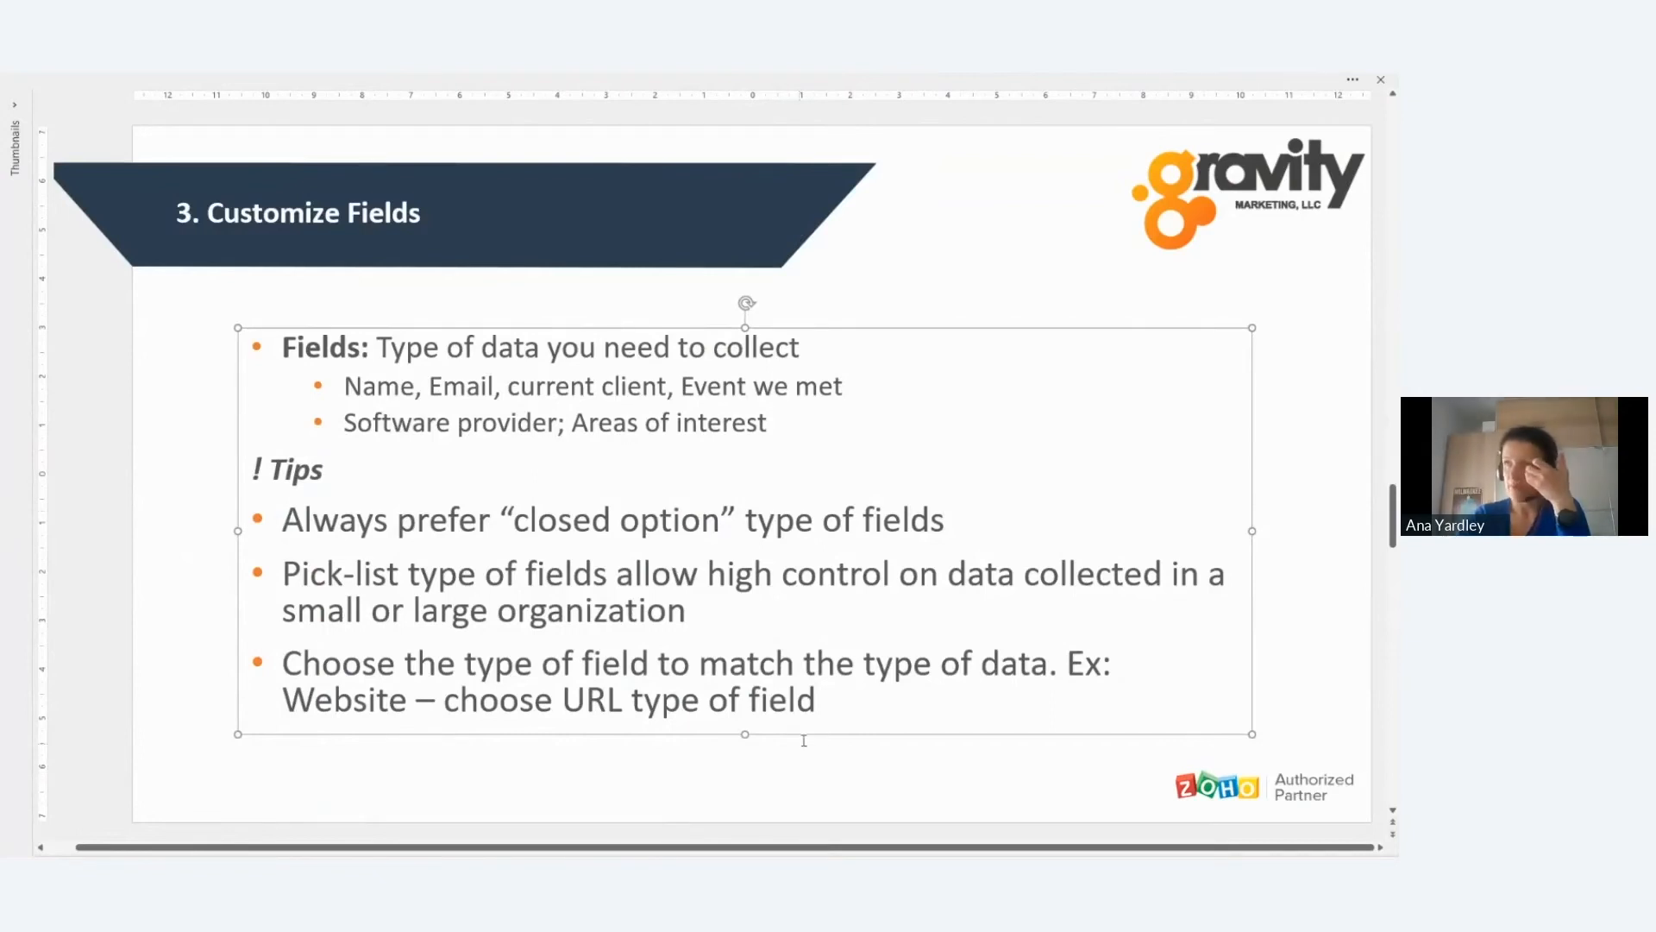
scroll(647, 576, down, 1)
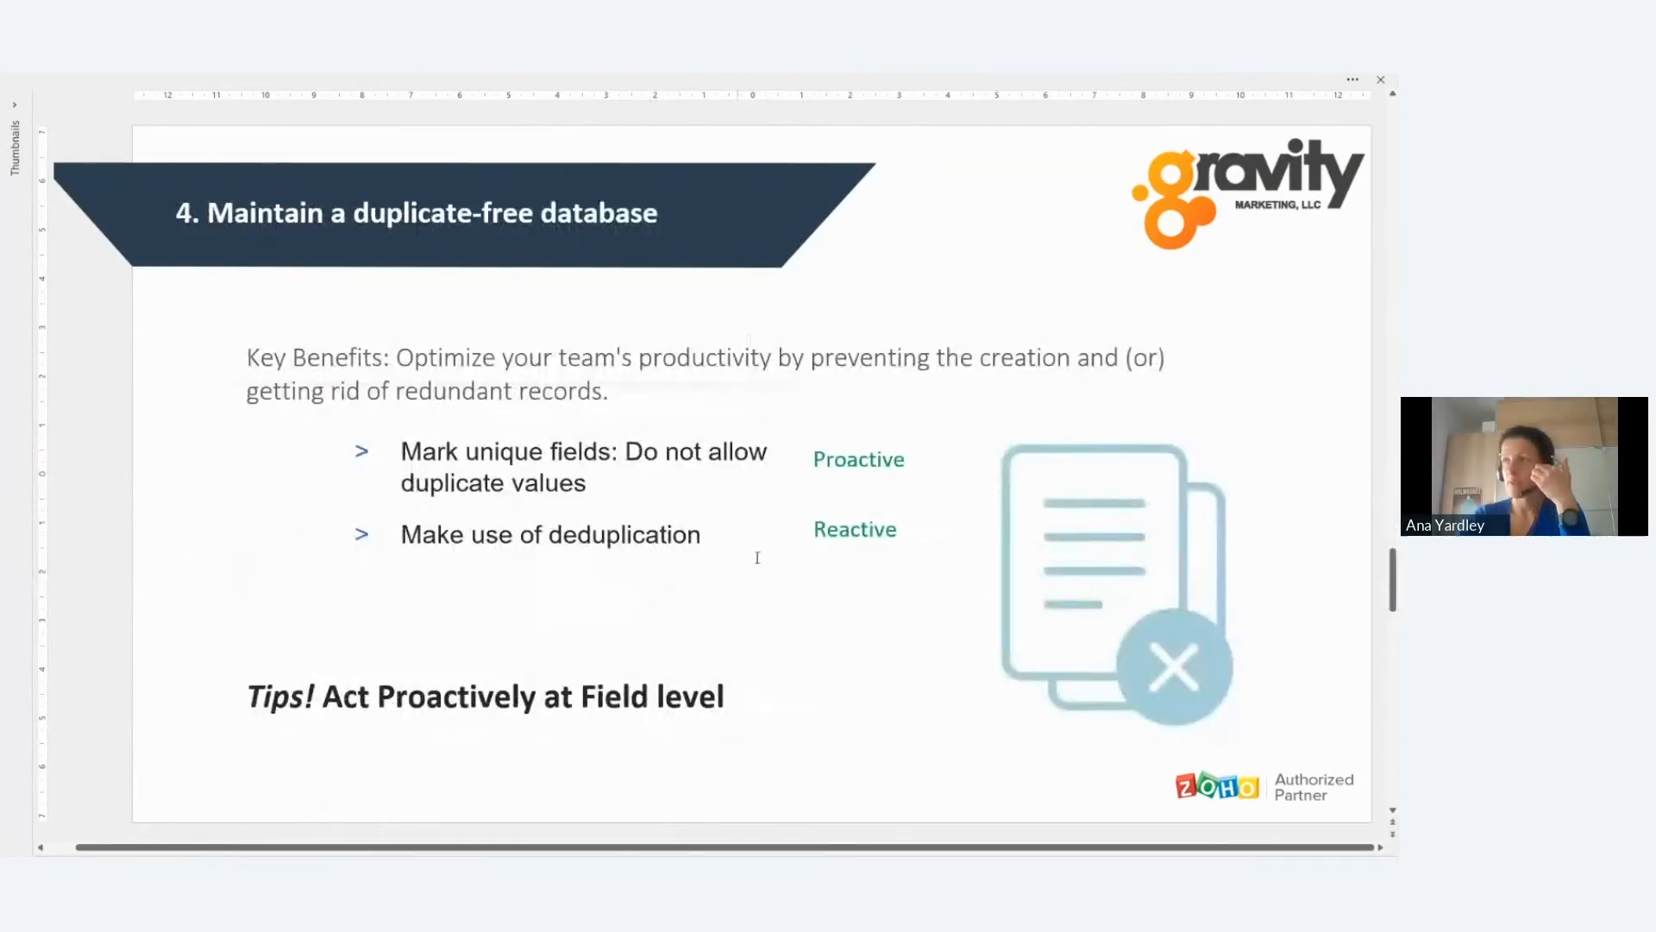
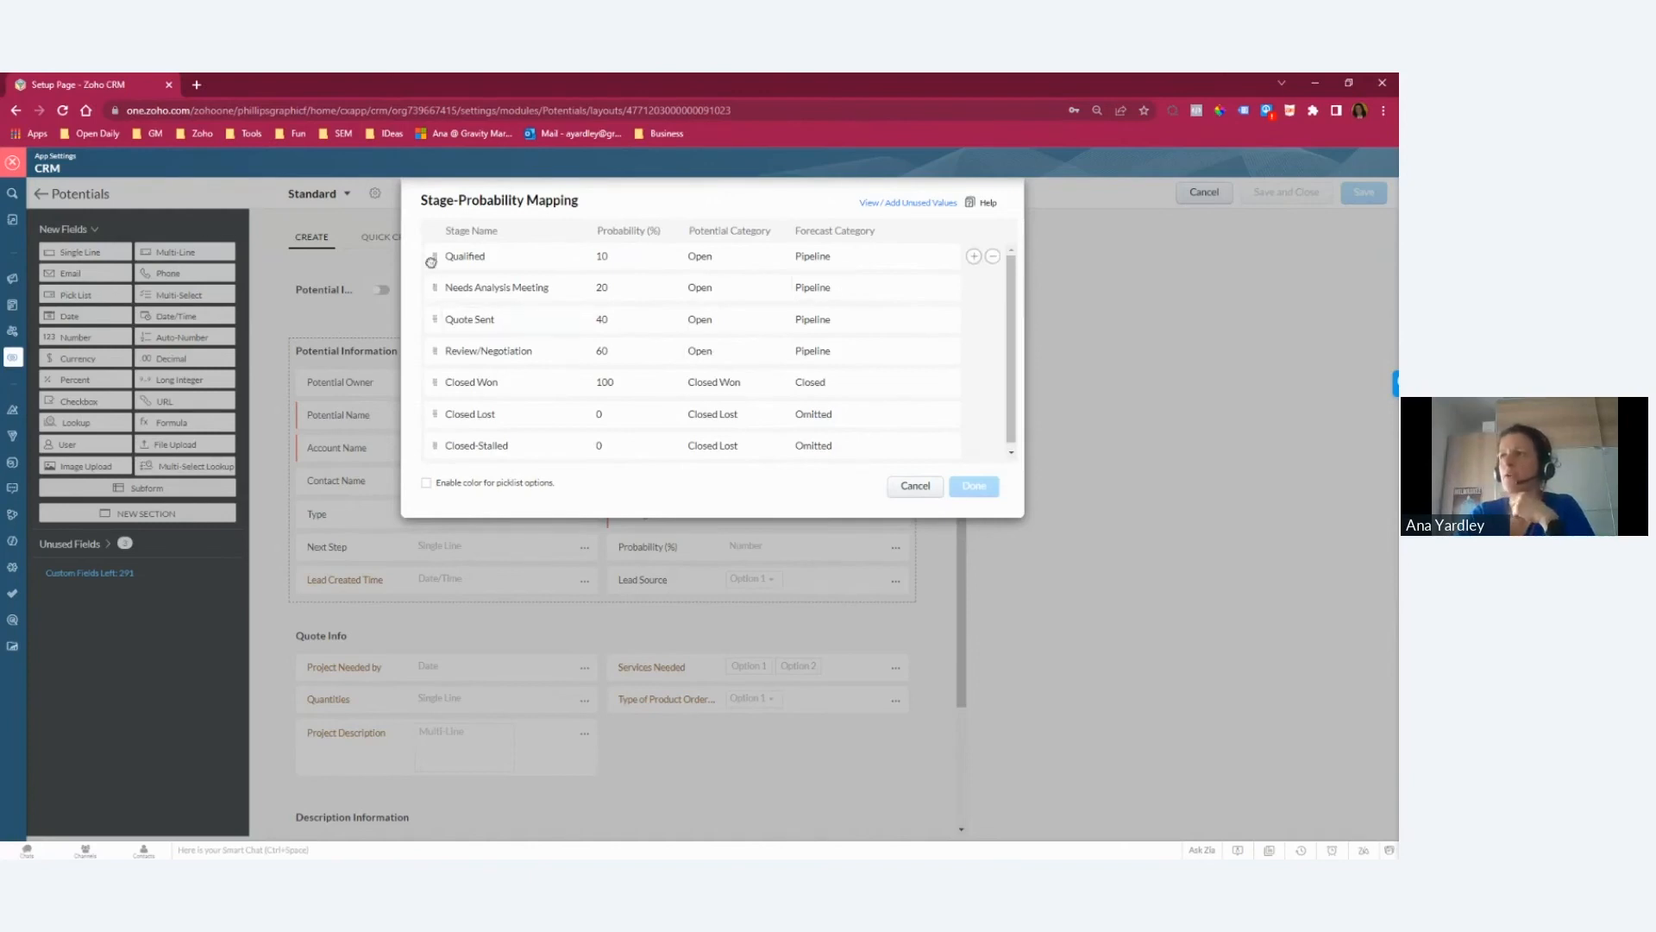
Step: Try adding a Qualifying stage with 5% probability above Qualified in the Stage-Probability Mapping, then discard the changes
click(973, 257)
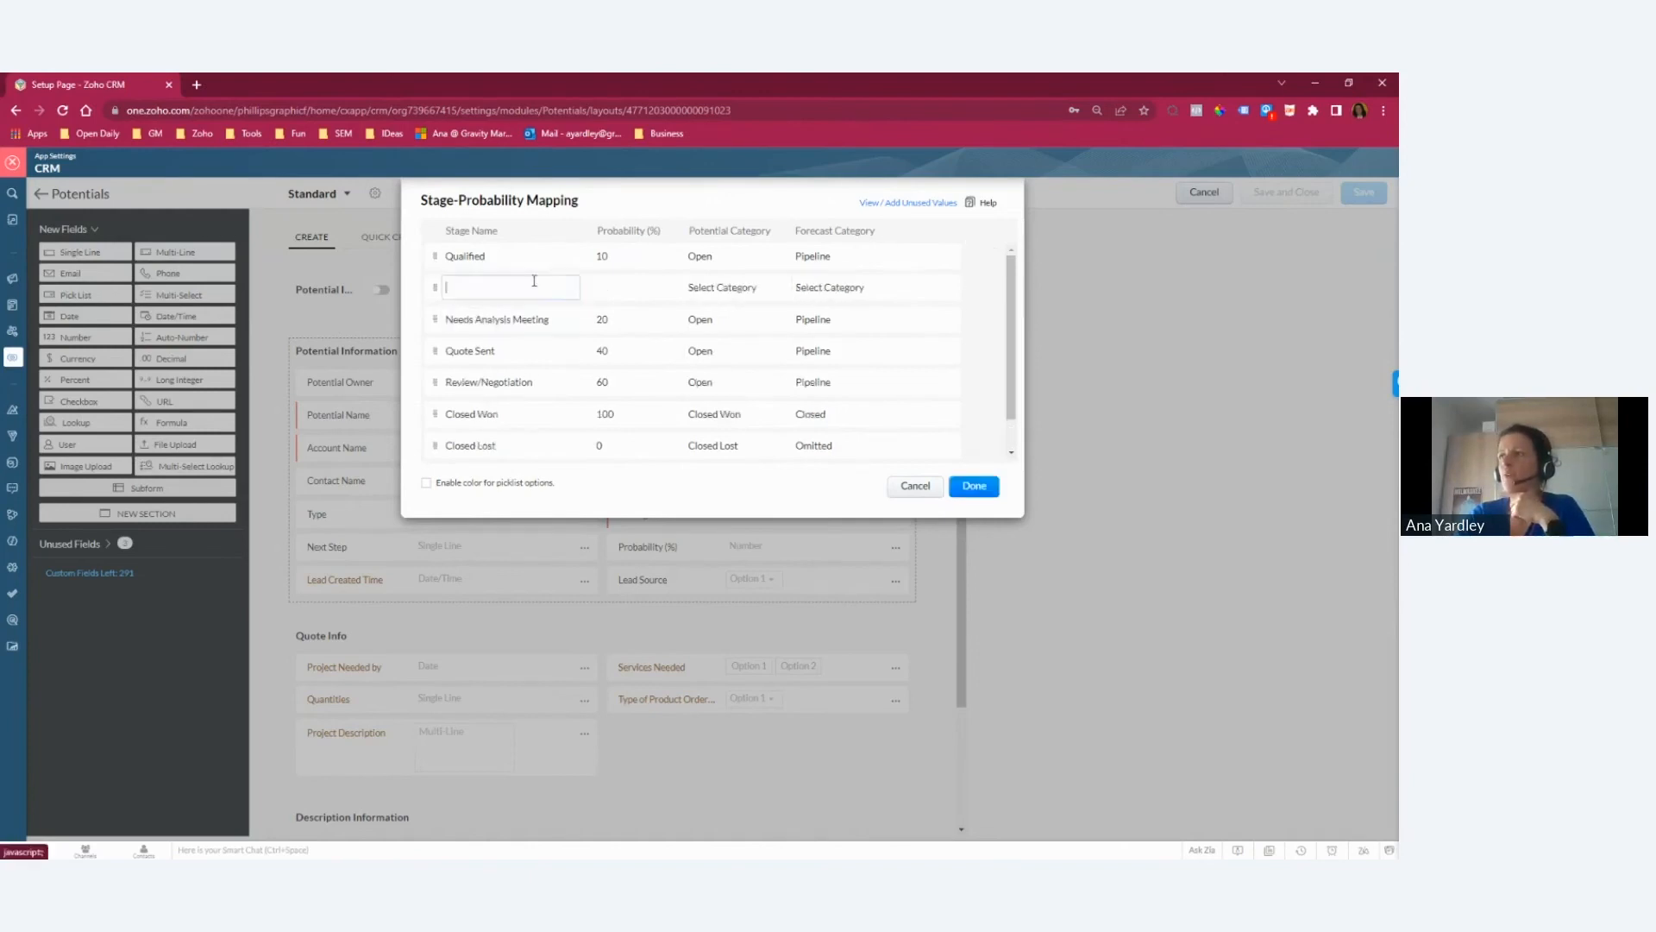
drag(436, 286, 437, 251)
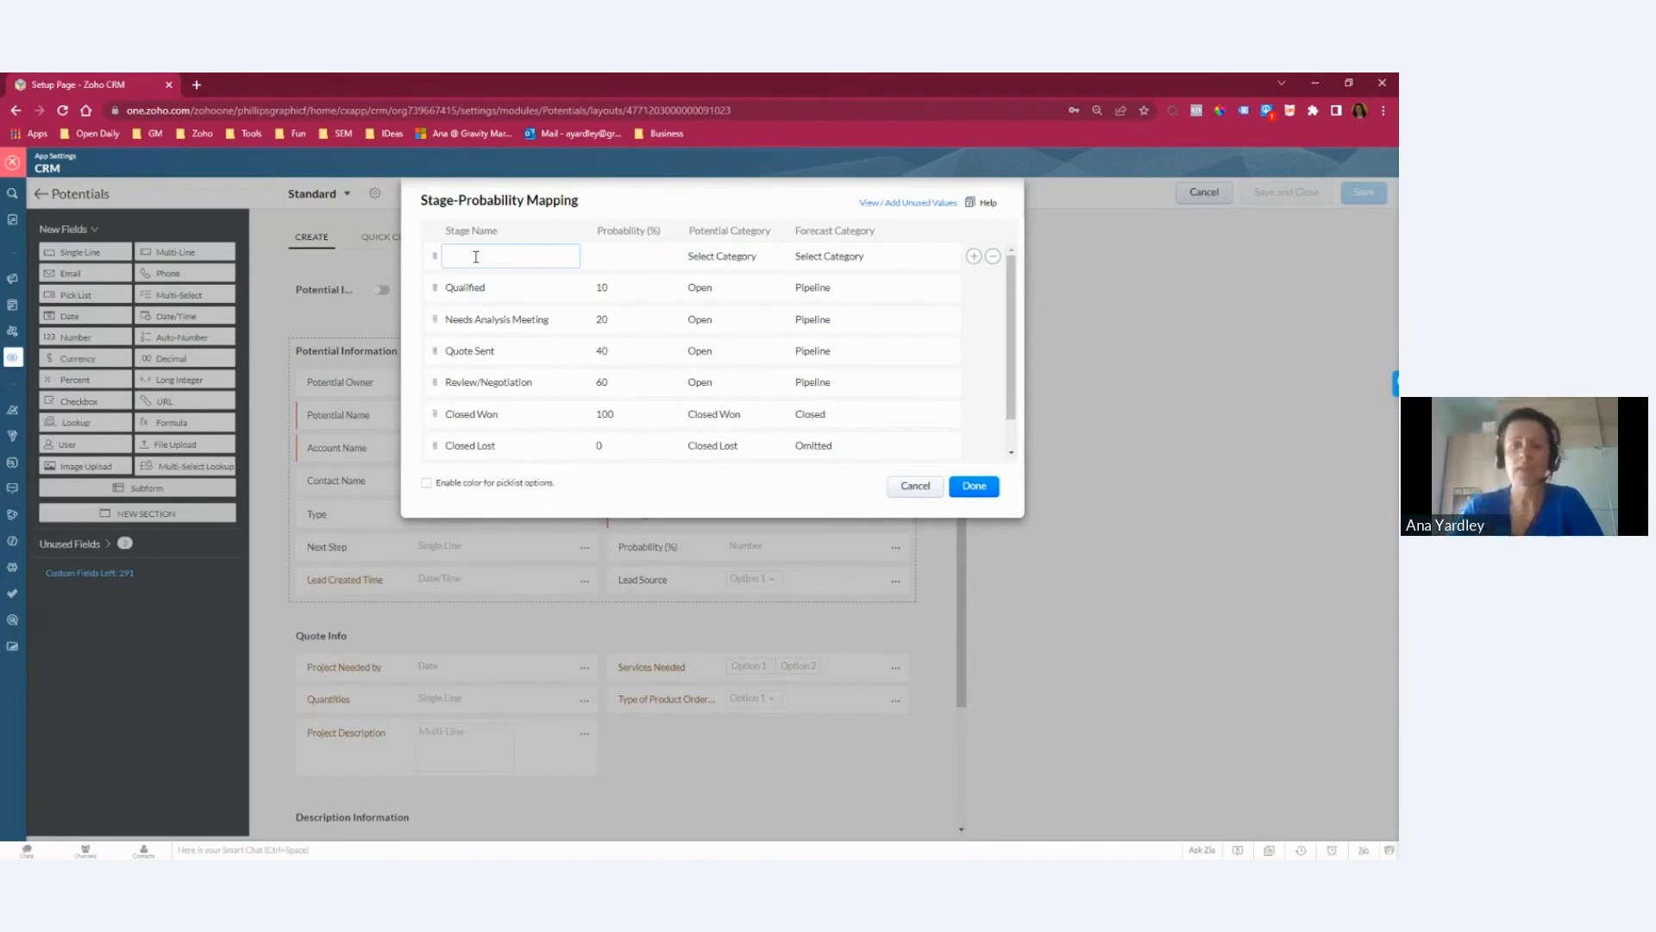
key(shift+p)
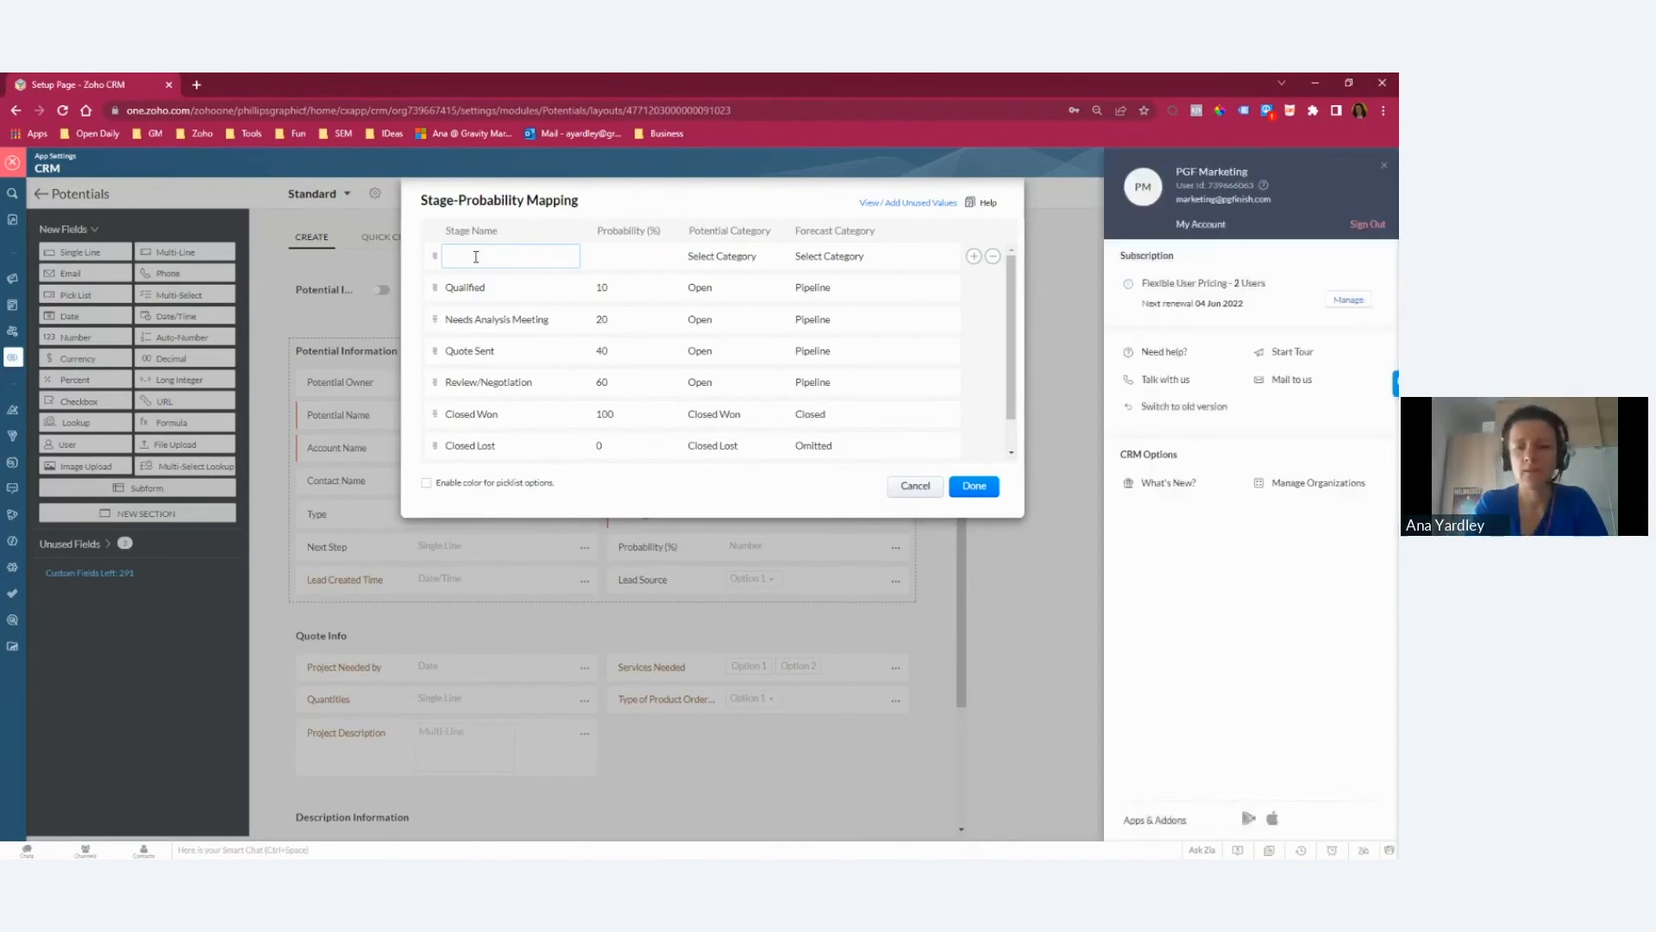
click(475, 256)
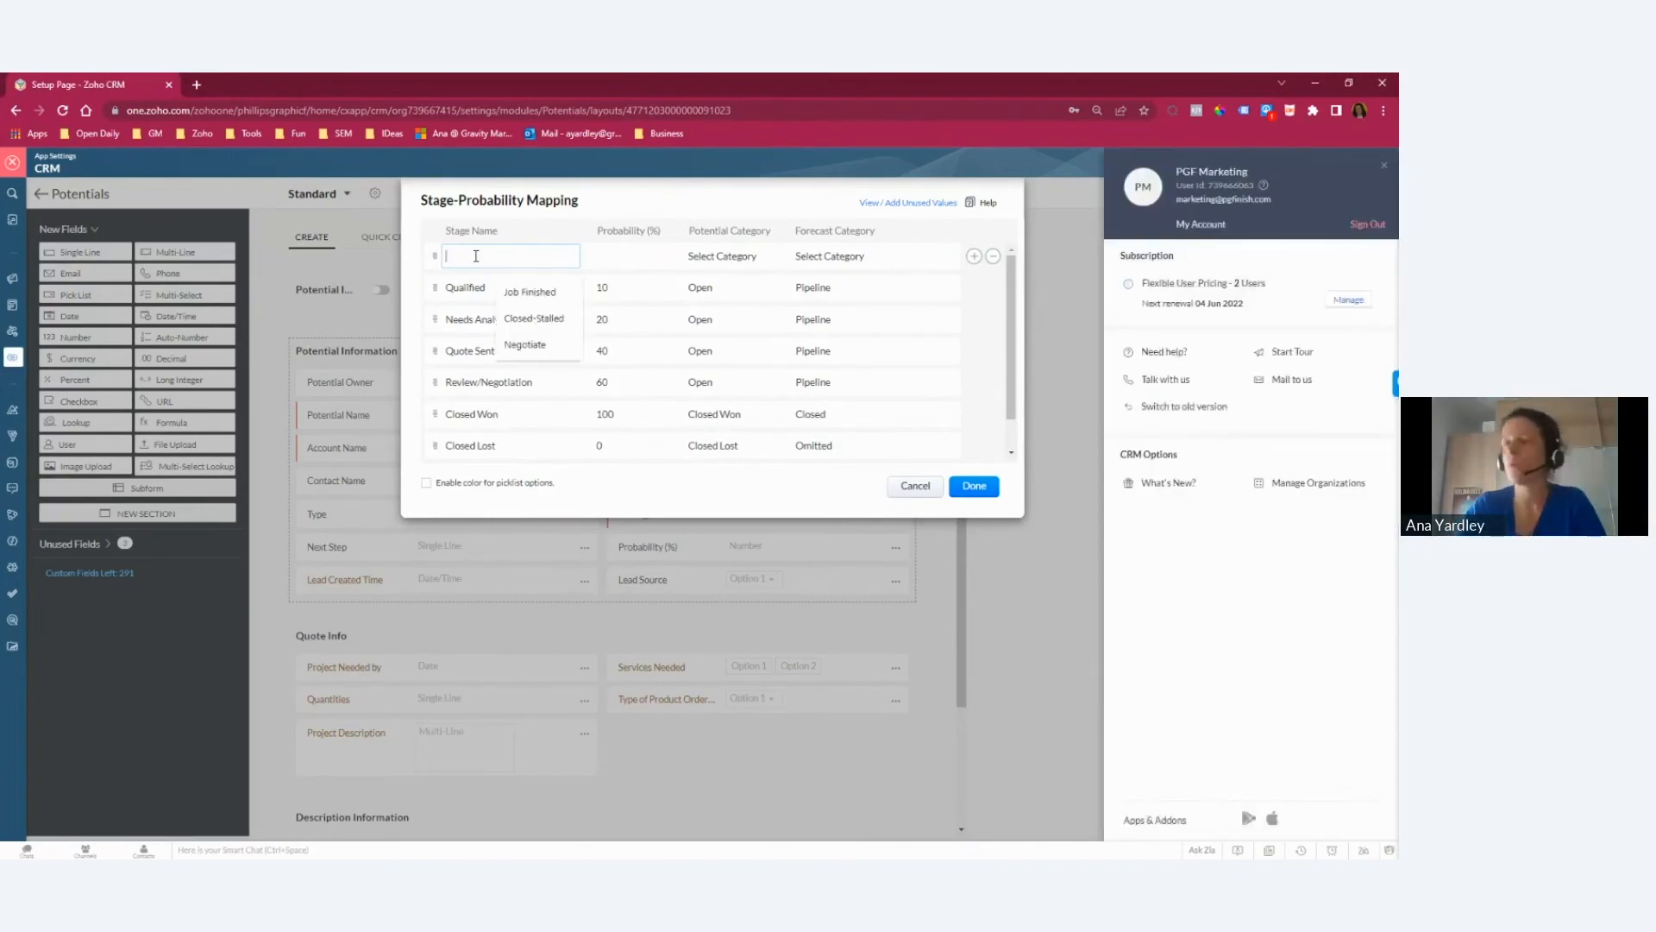
text(Qualifying)
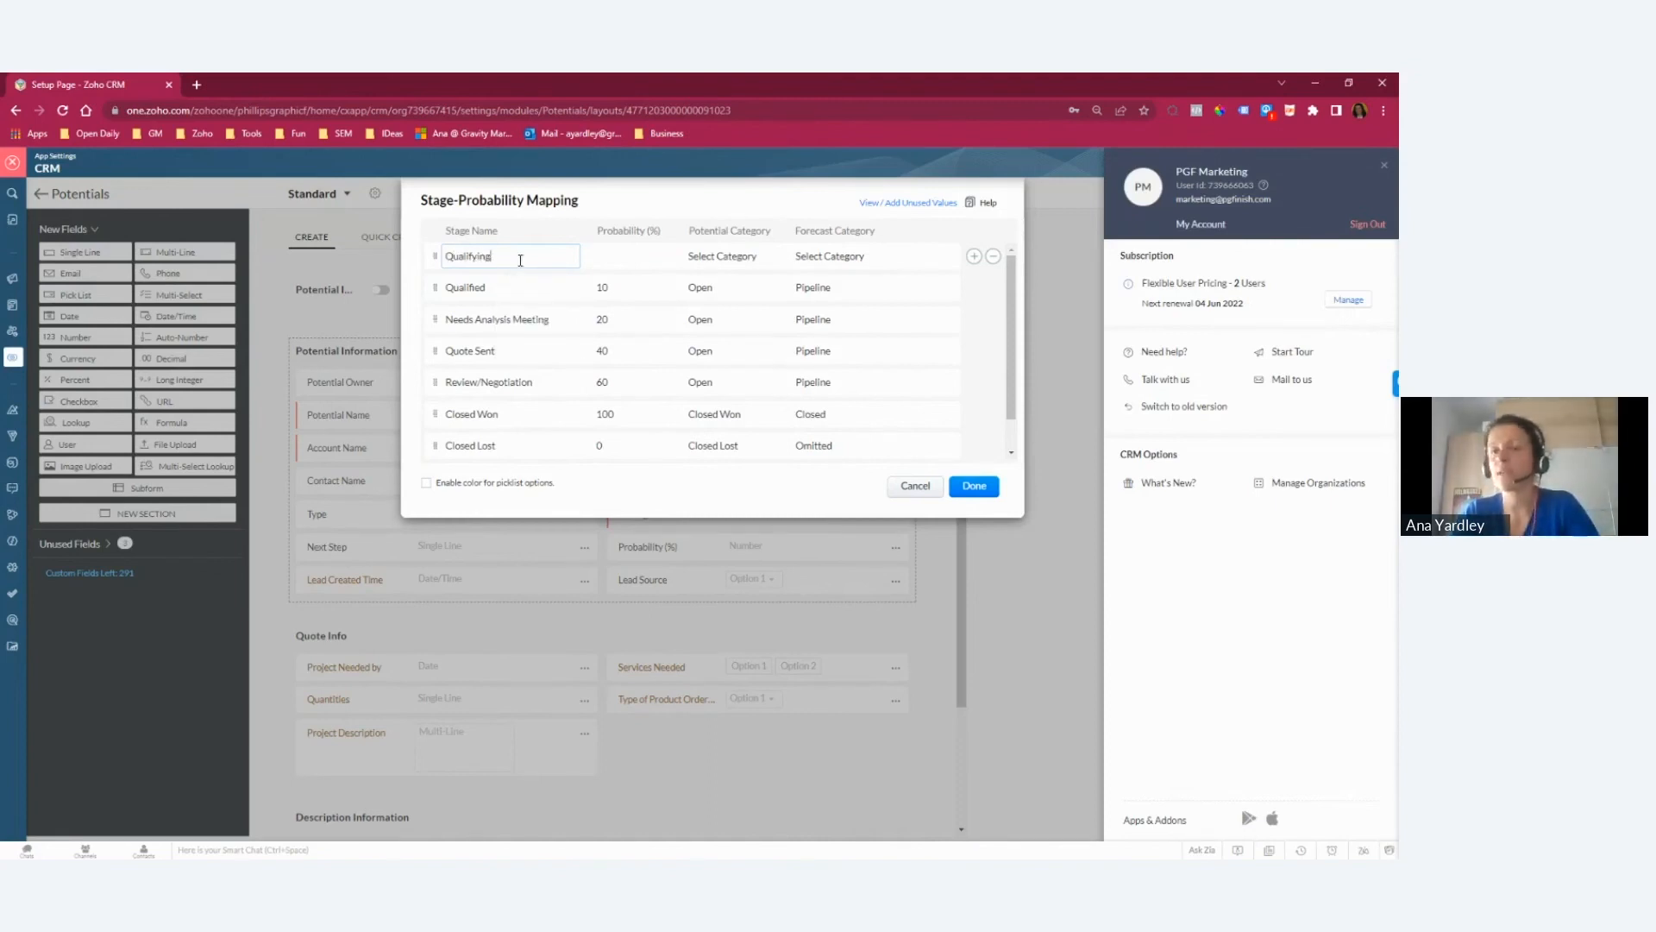
click(634, 255)
click(630, 255)
text(5)
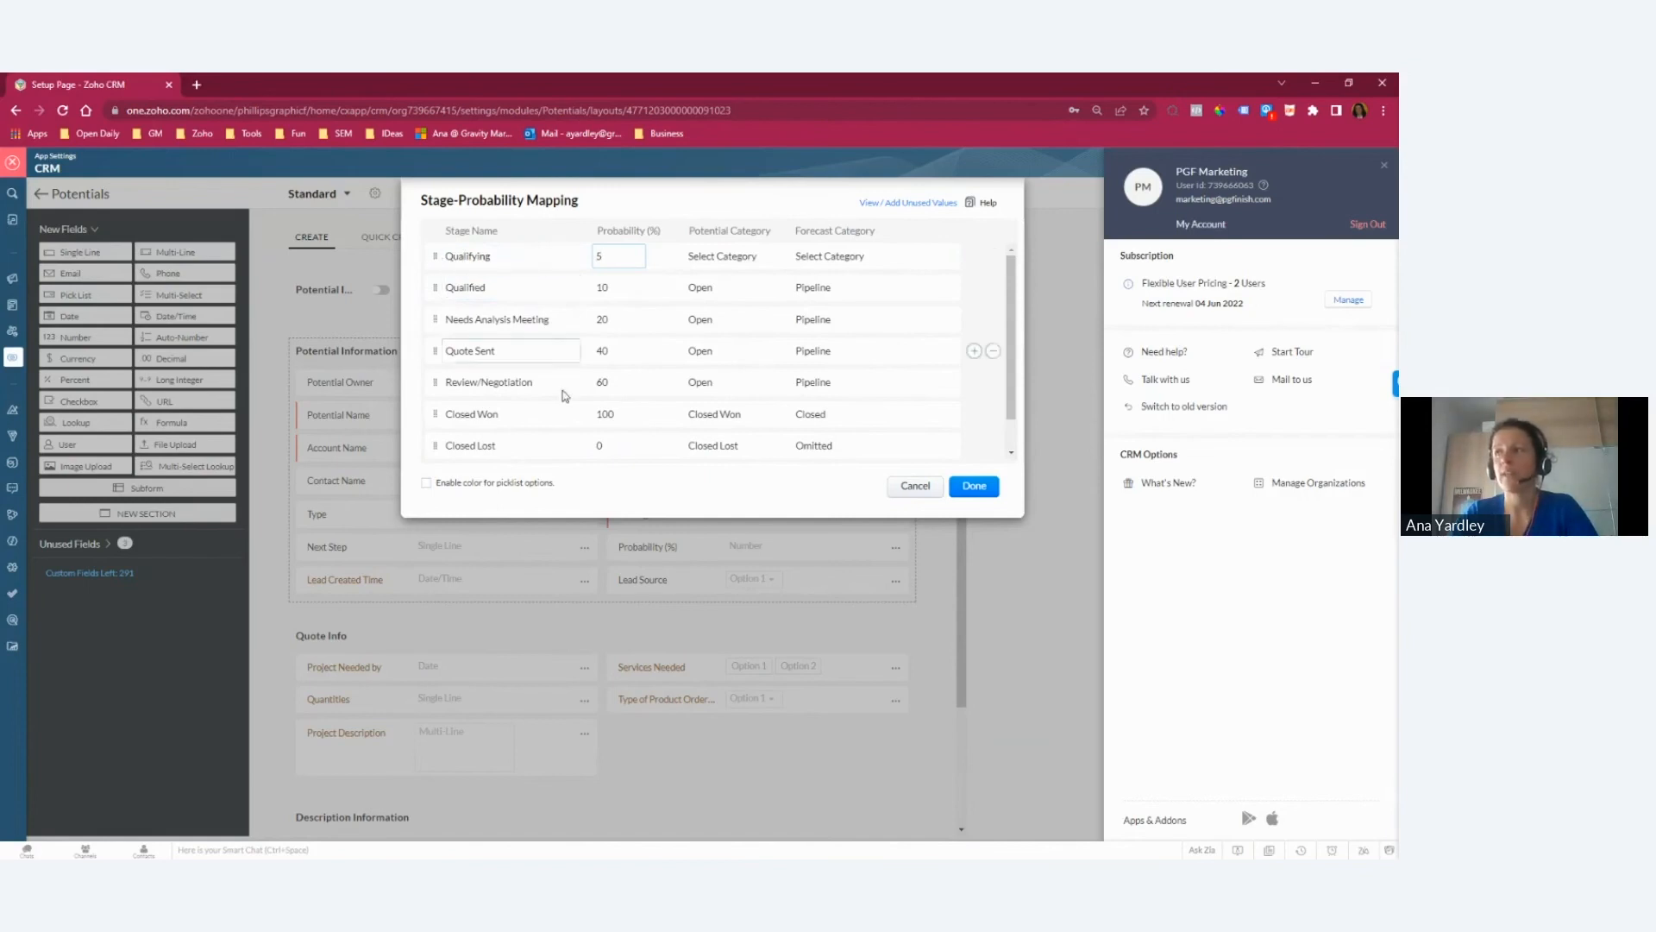
scroll(466, 436, down, 1)
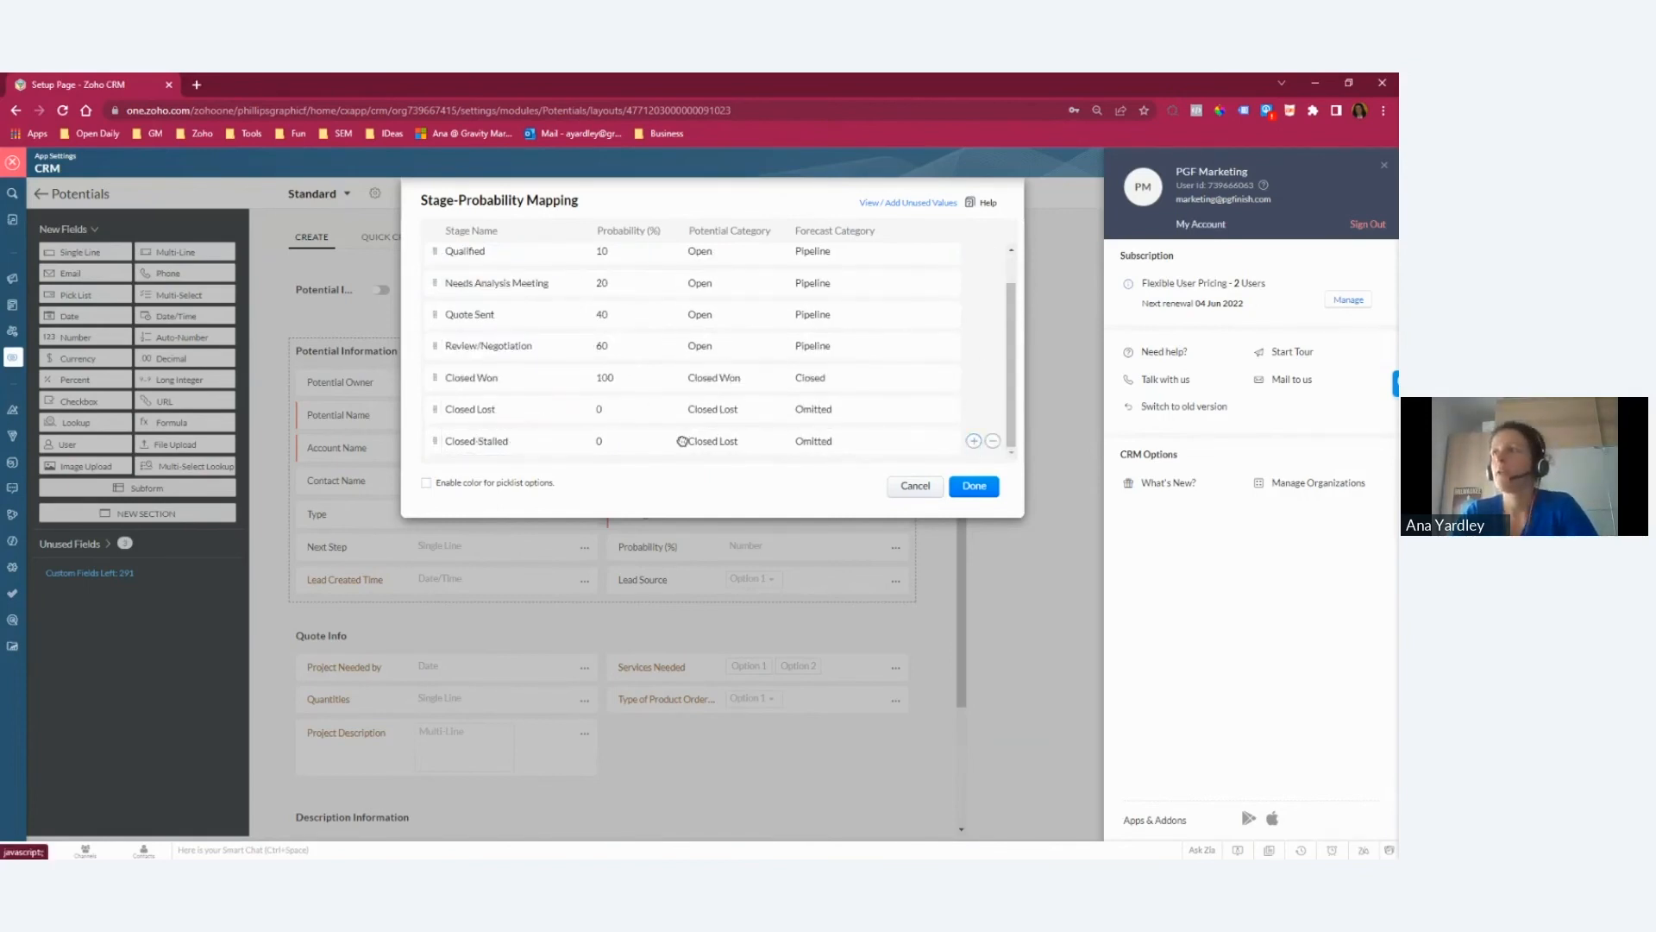
scroll(505, 384, up, 1)
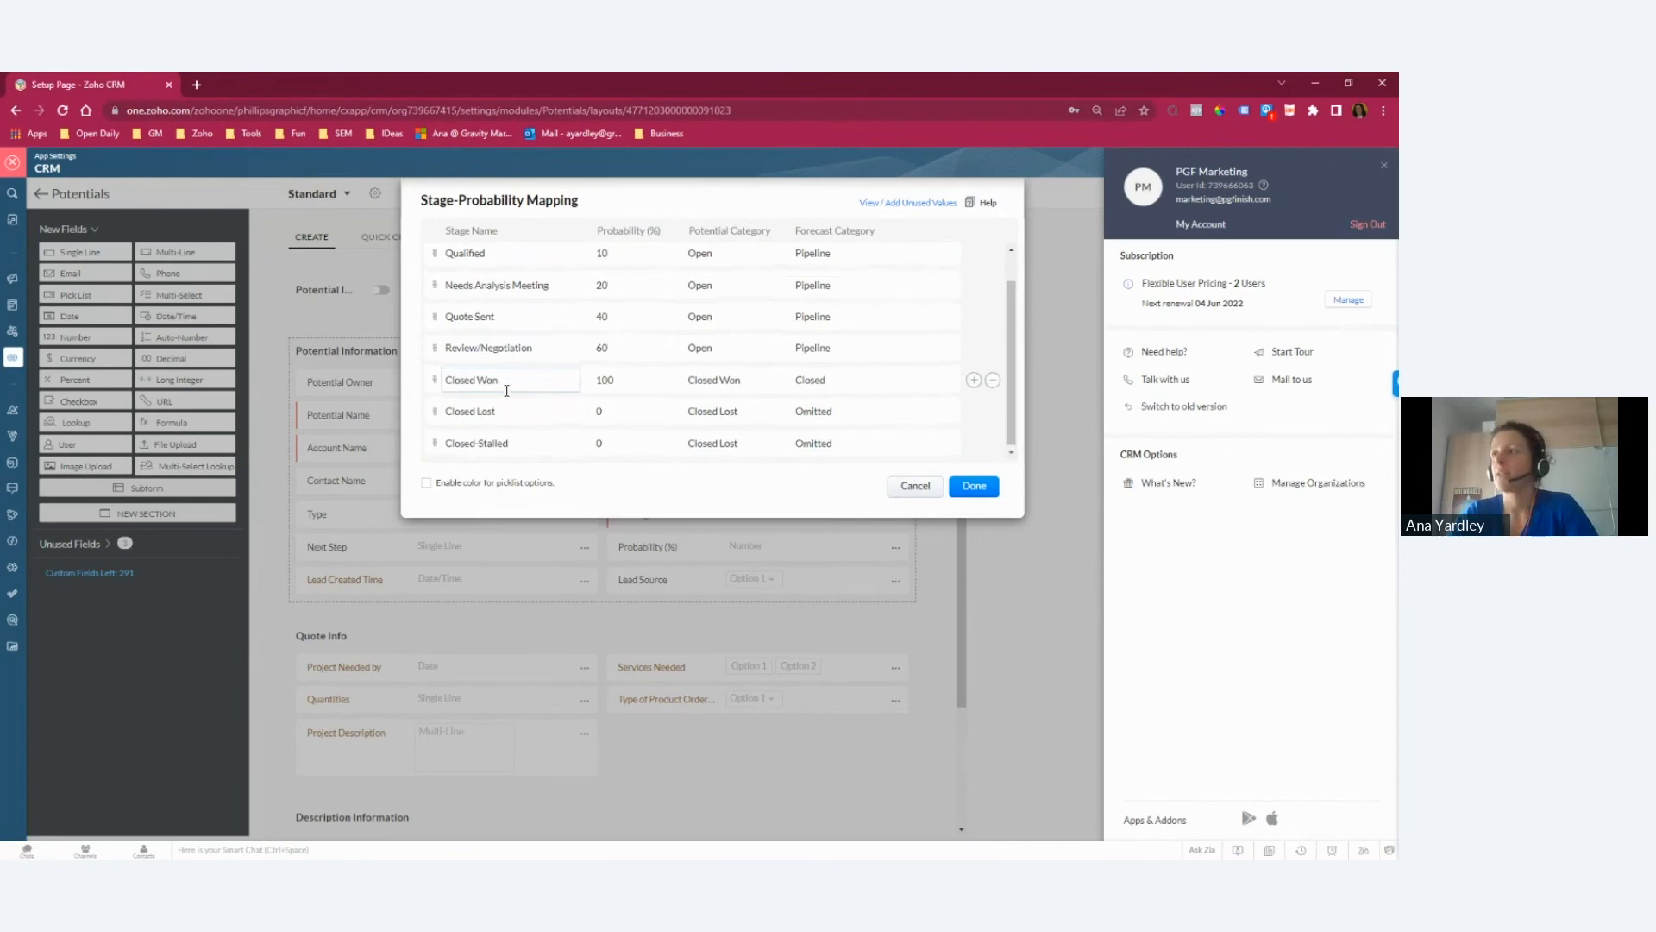
click(914, 485)
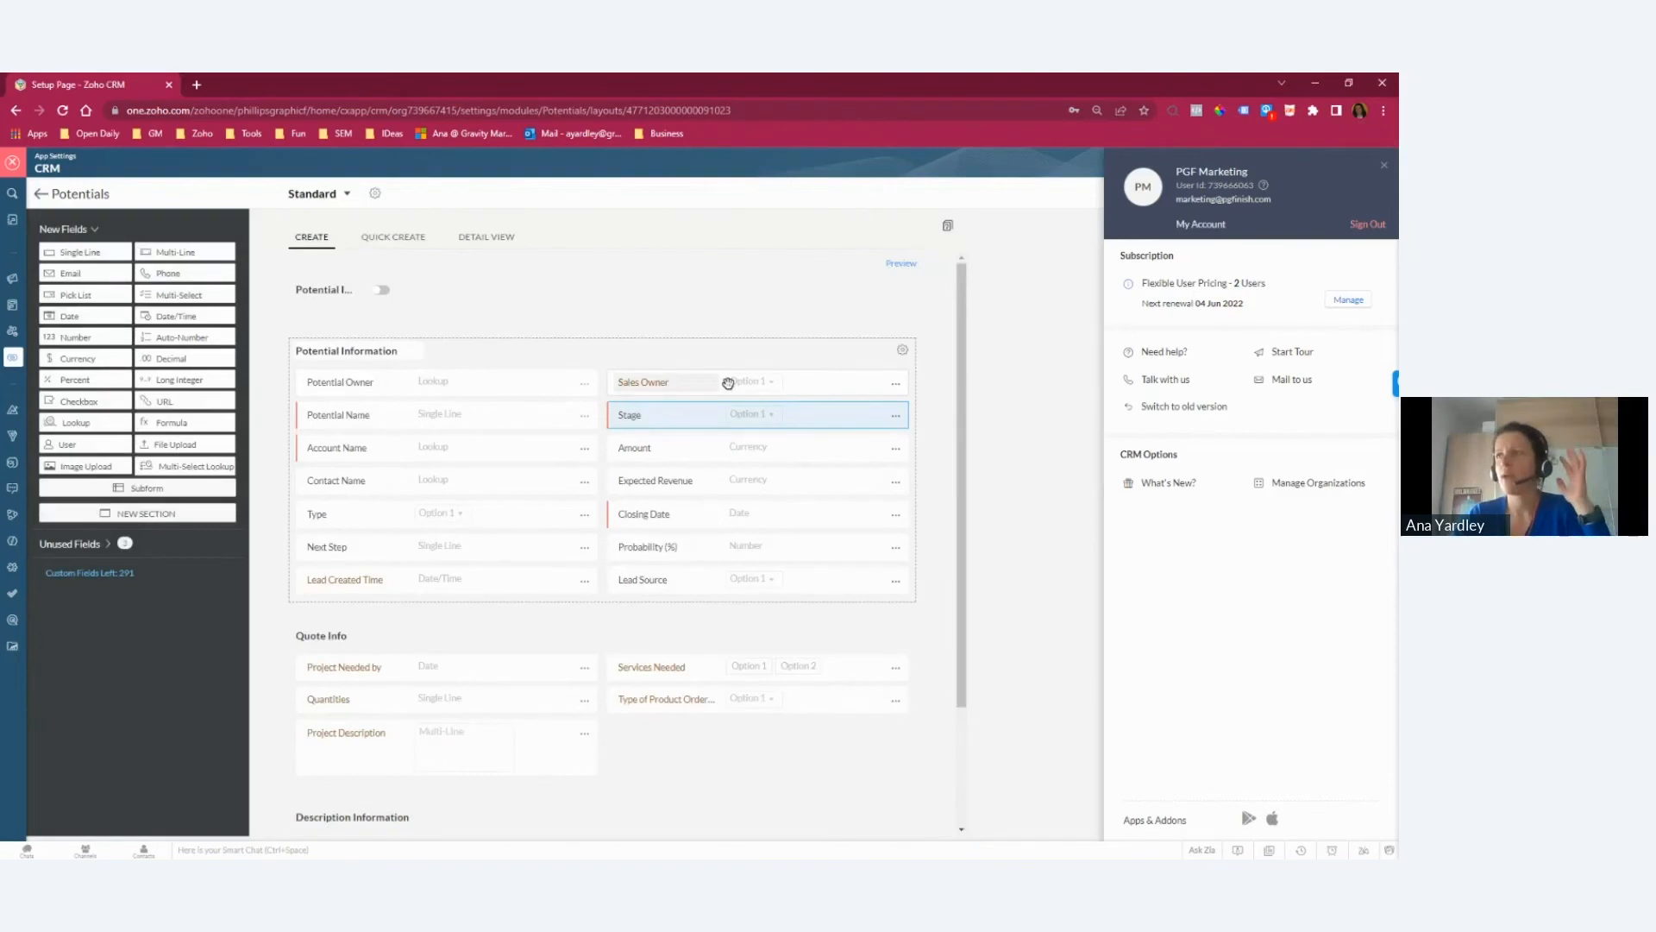
Step: Leave the setup area and review the Potentials module's Kanban board by stage and its available view types
click(13, 164)
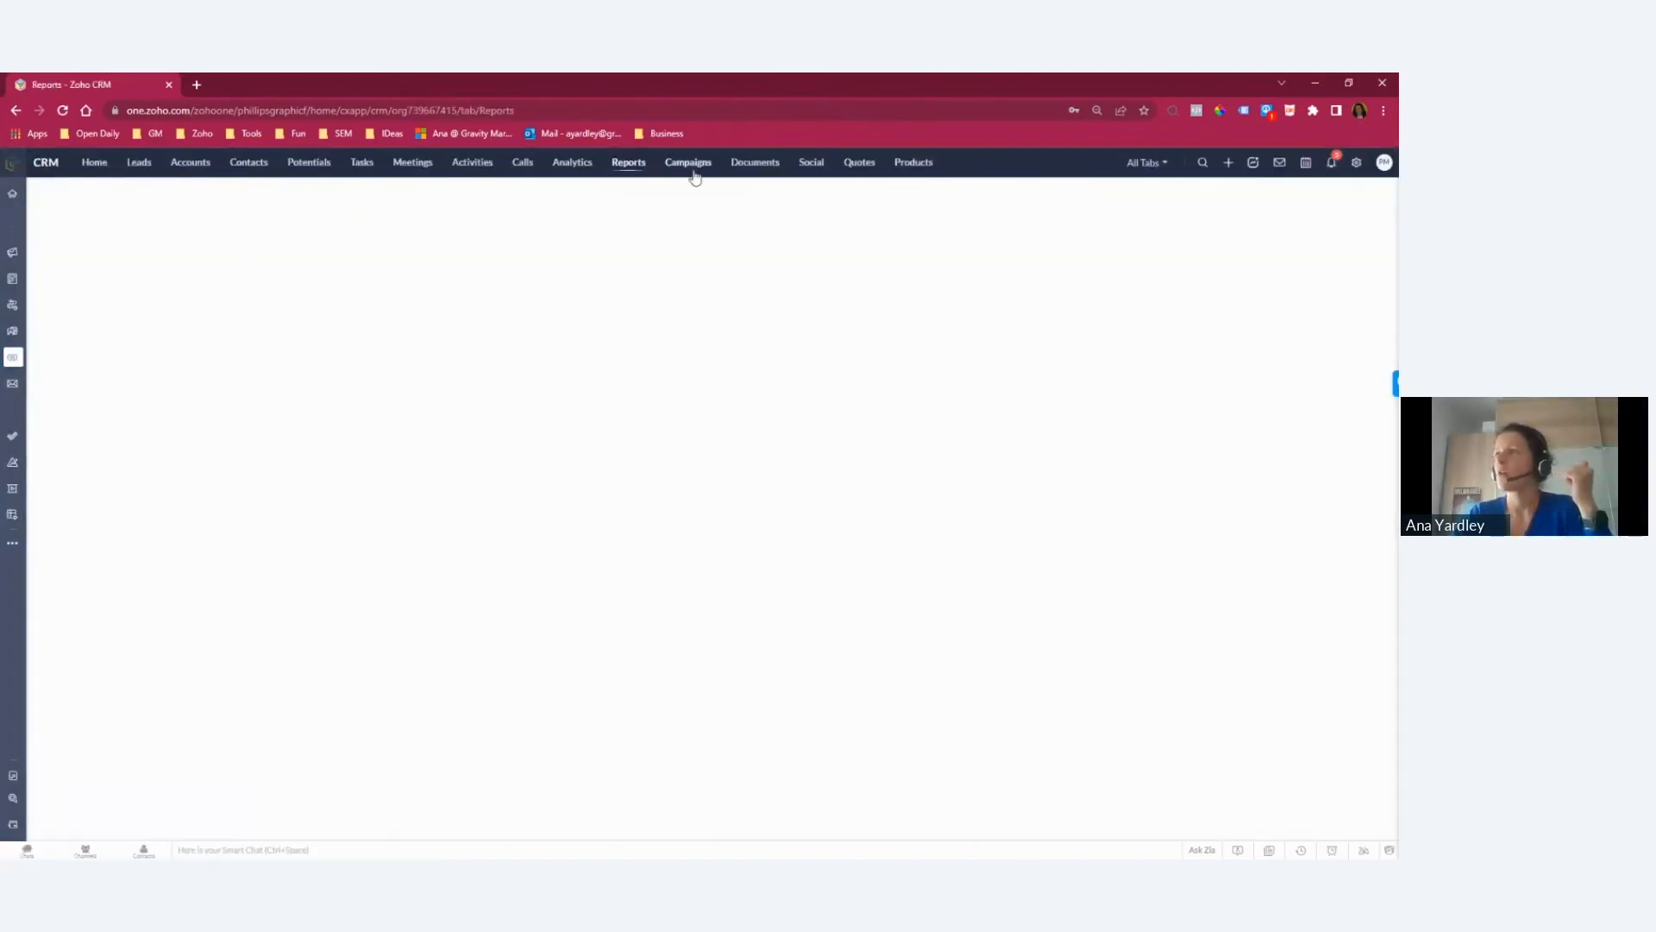
click(321, 169)
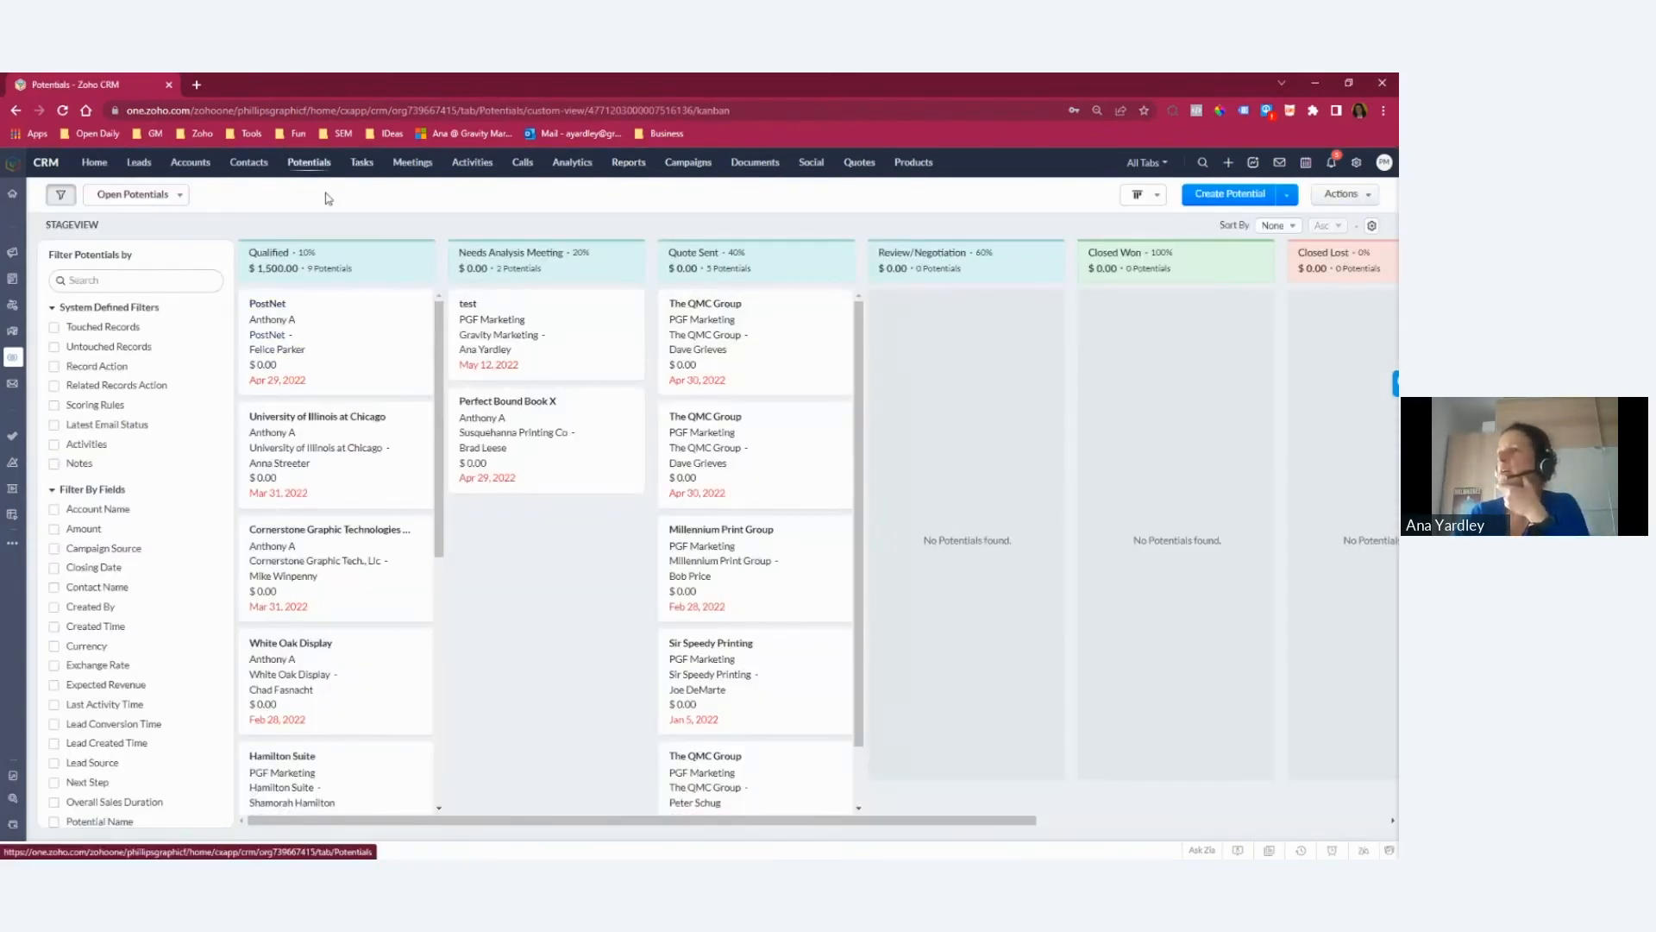
click(1140, 194)
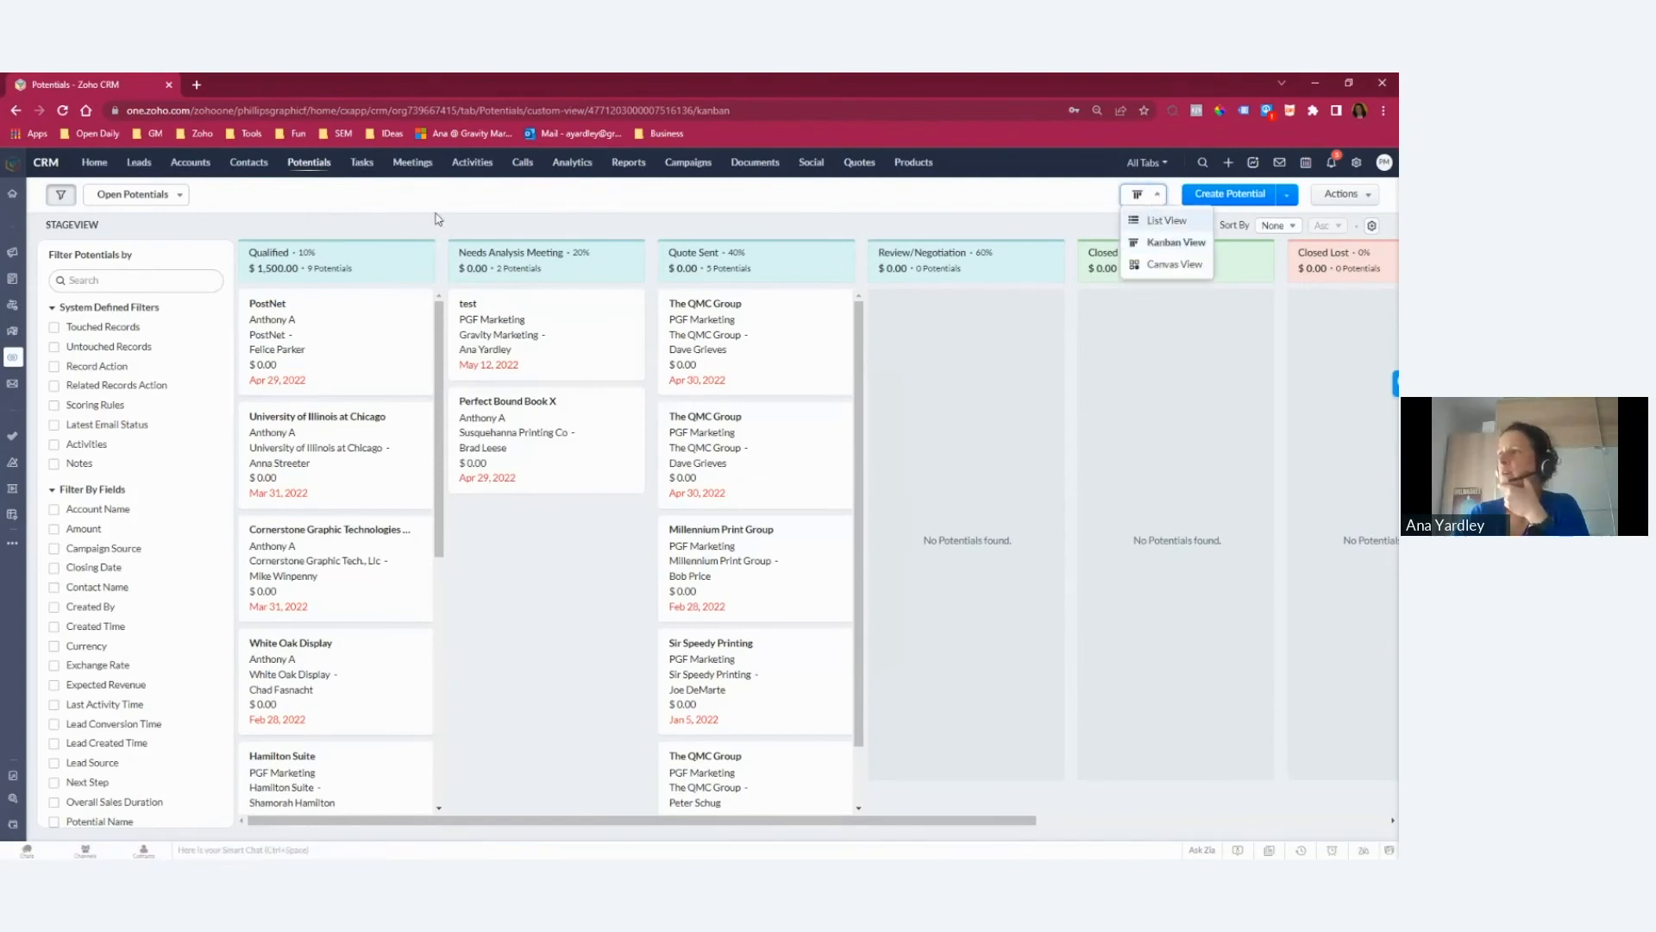
click(437, 354)
click(1152, 201)
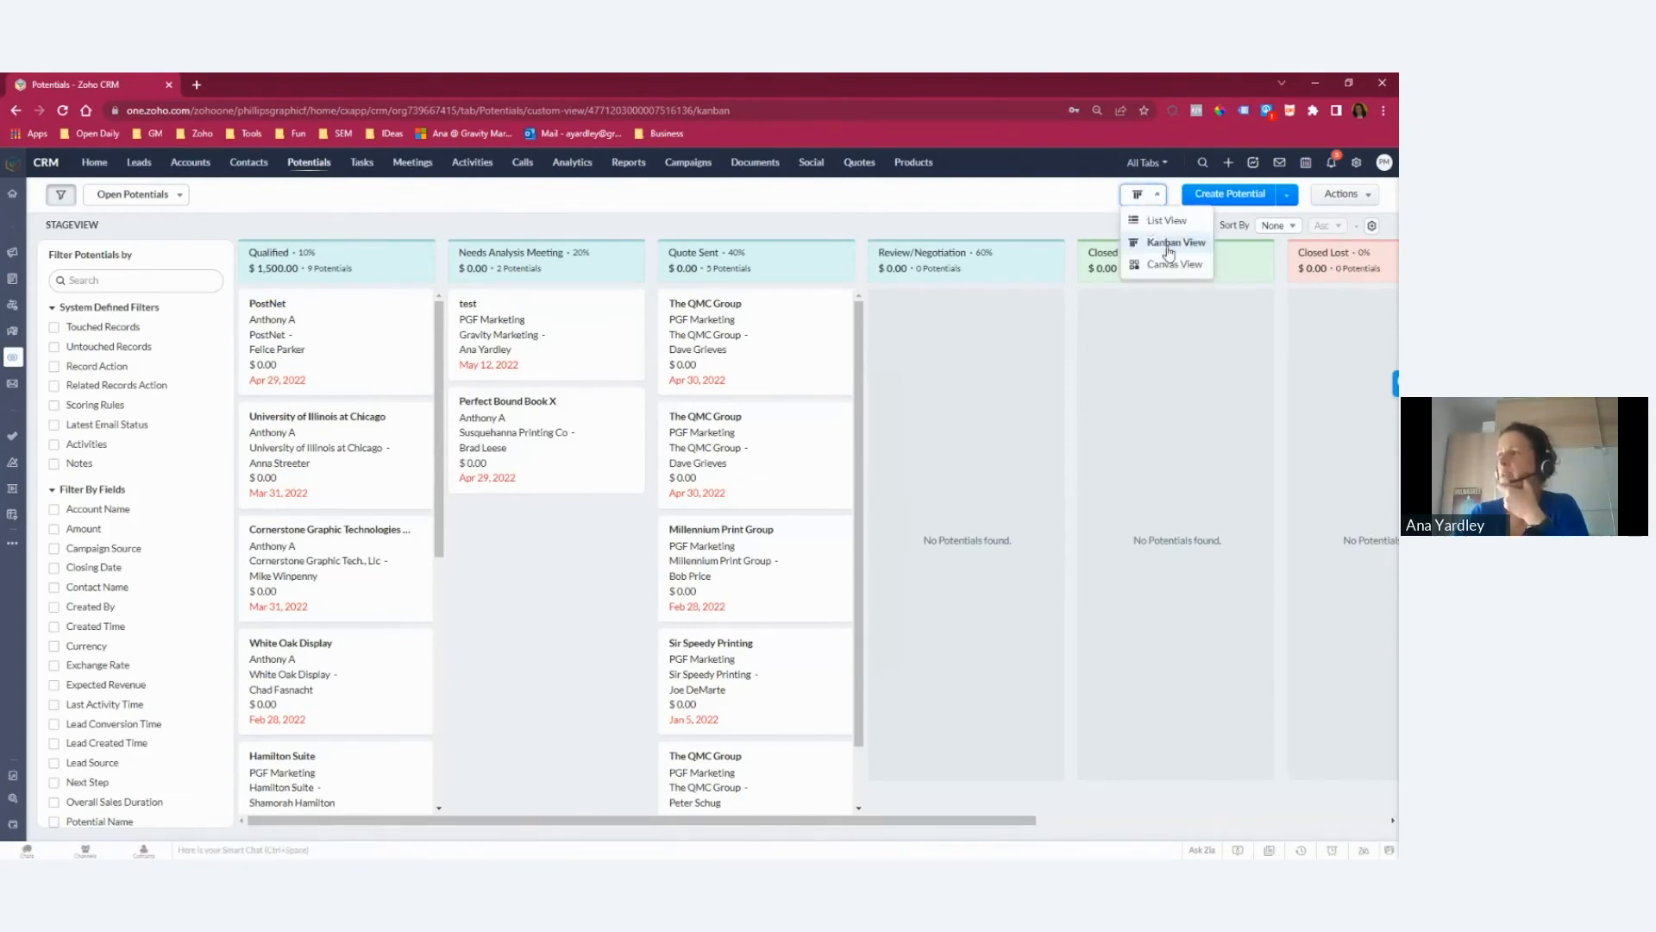
click(550, 219)
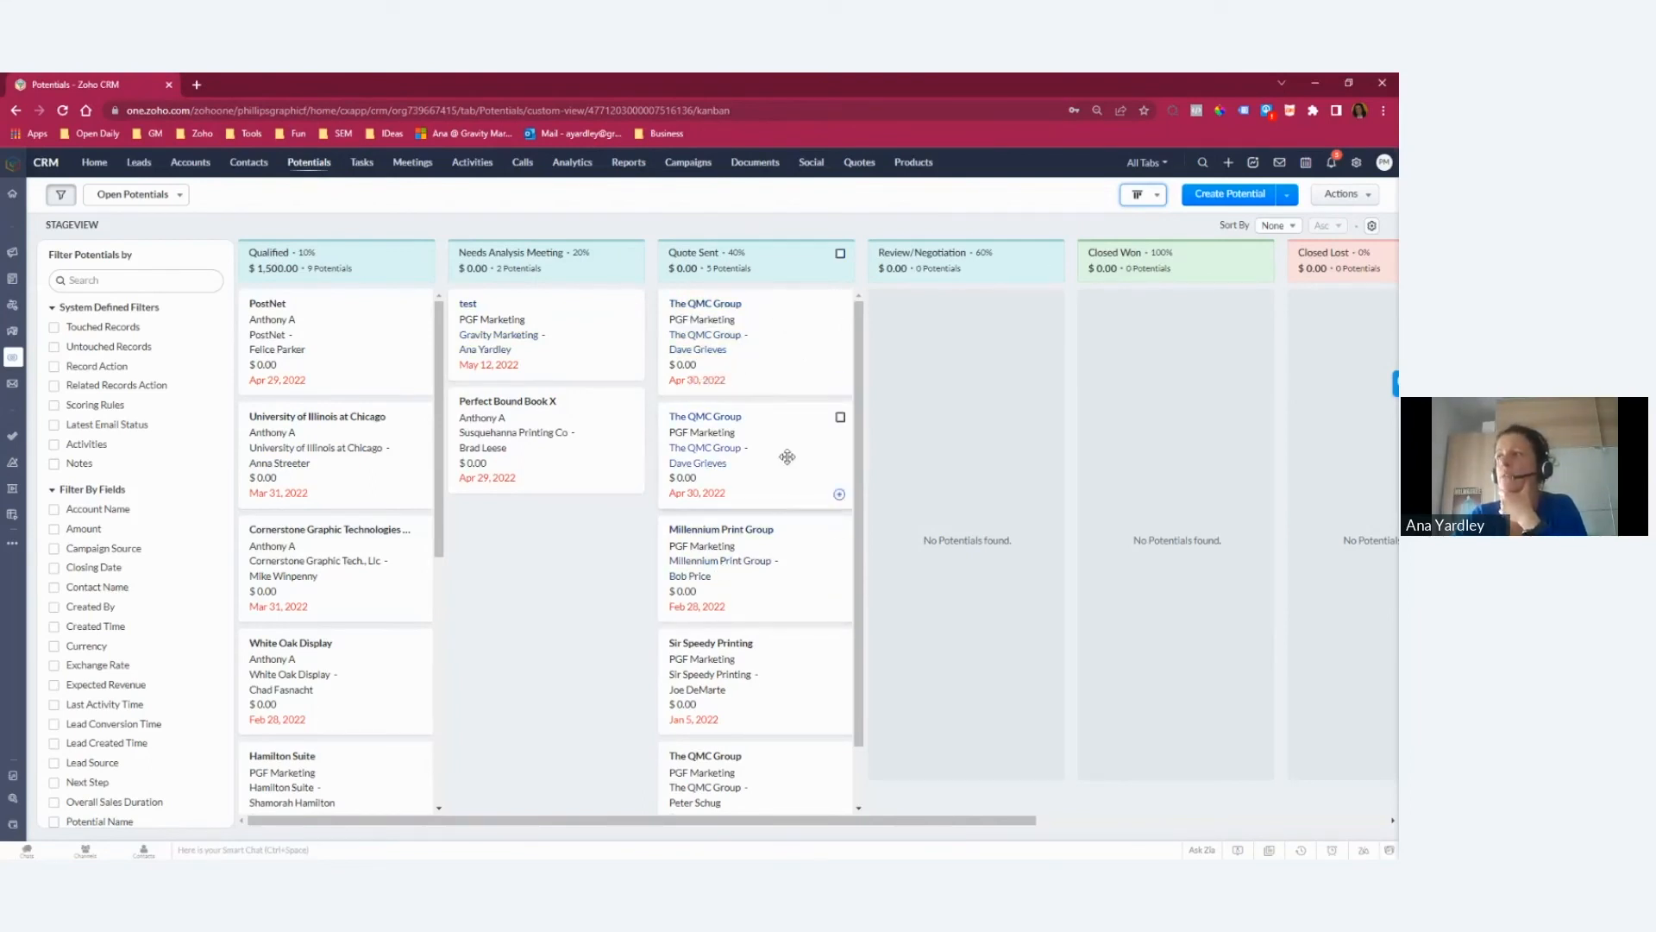
scroll(787, 457, down, 1)
scroll(802, 431, up, 1)
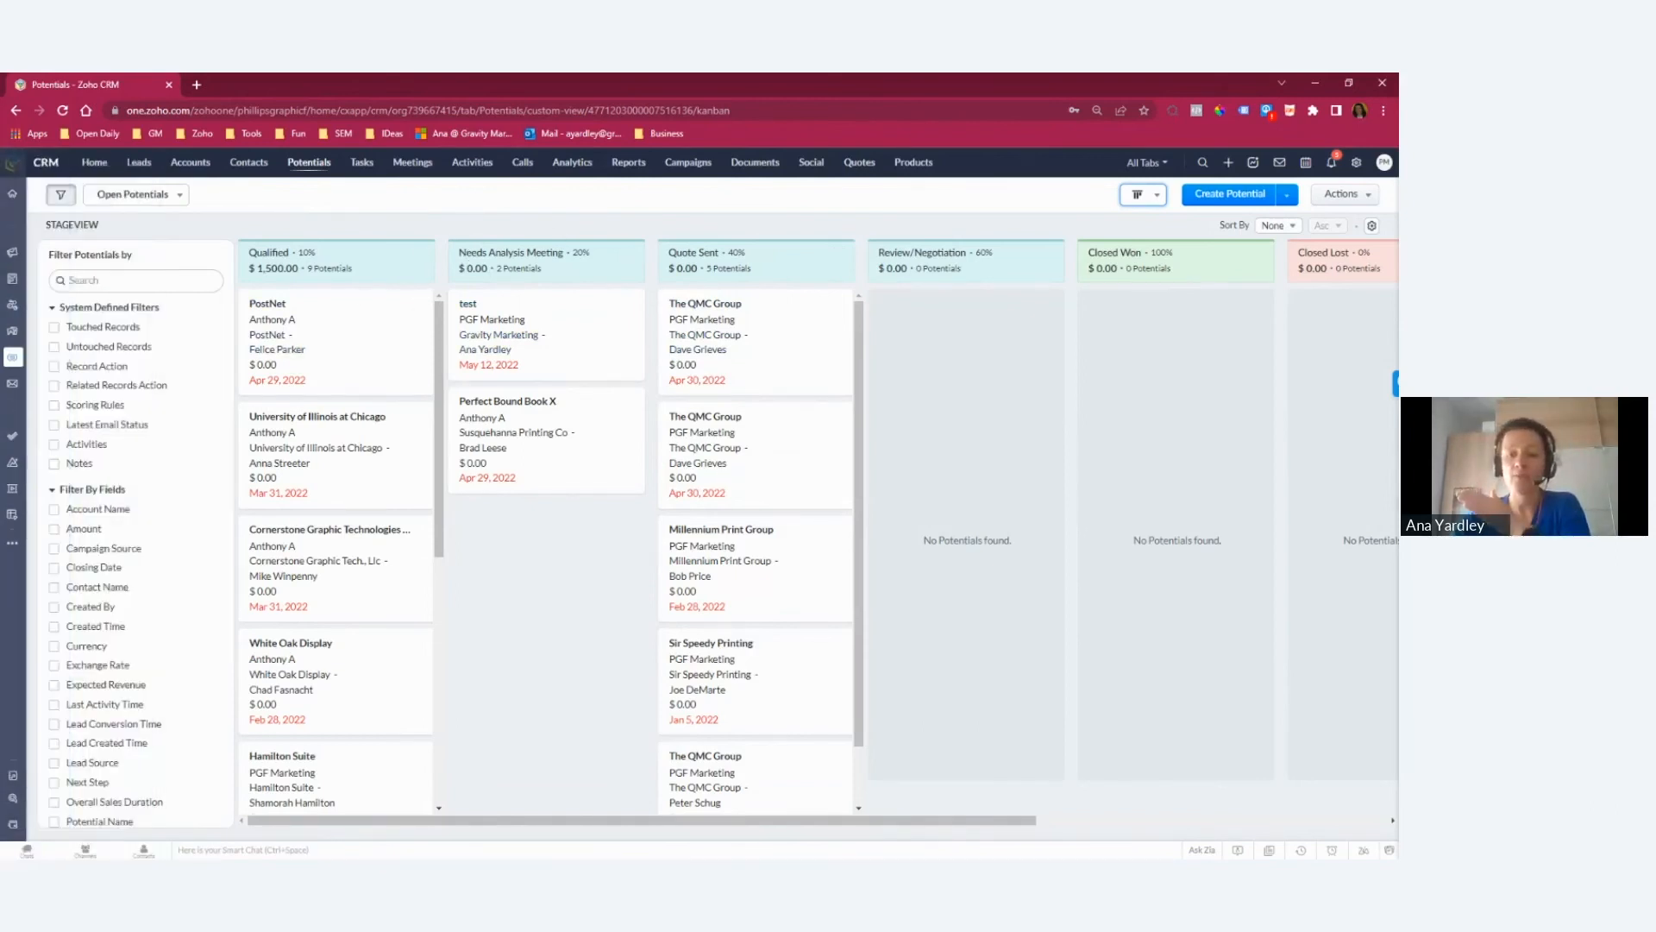
Step: Switch to the presentation and advance to the slide "3. Dashboards and Activity tracking"
key(alt+Tab)
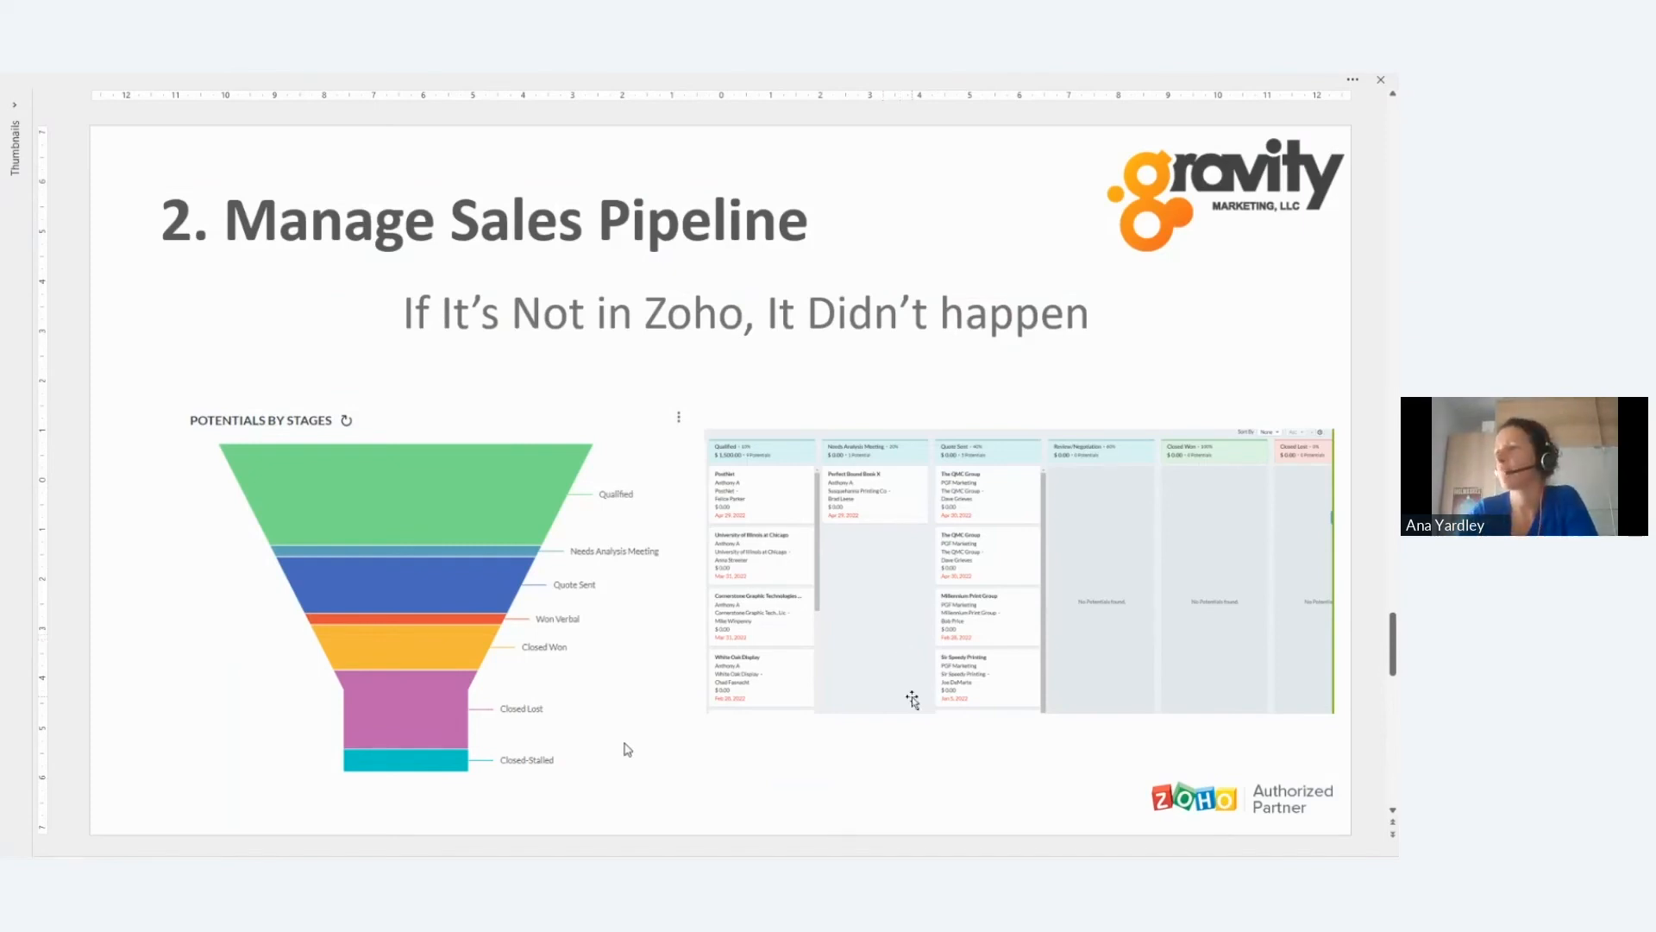
scroll(912, 699, down, 1)
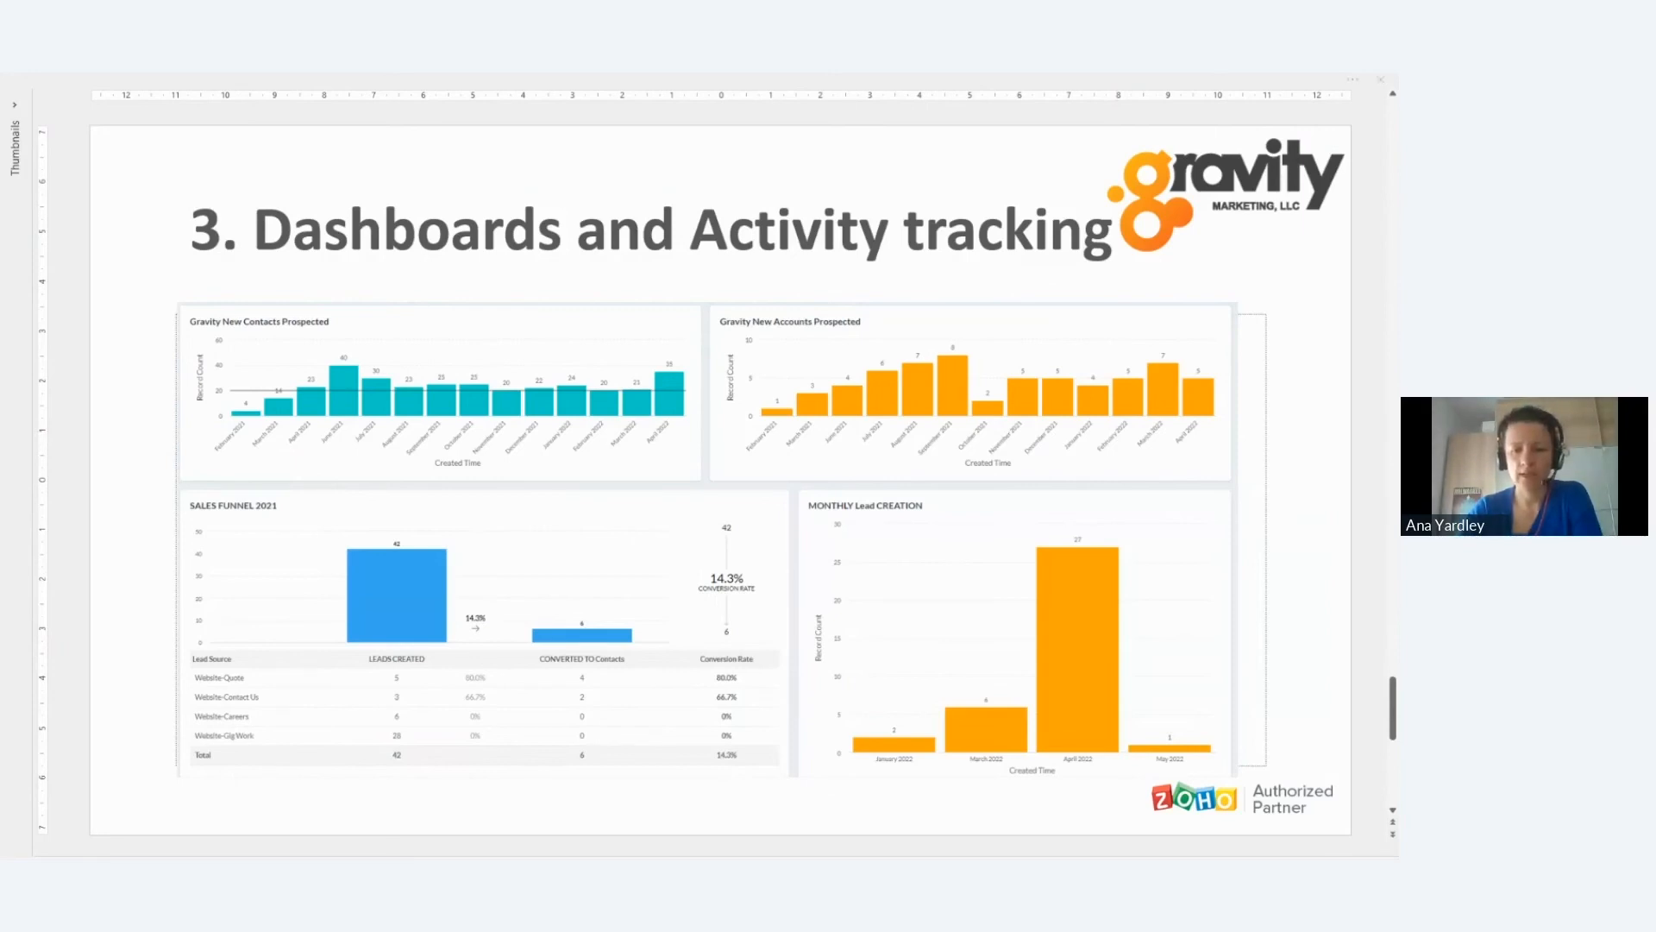
Step: Switch back to Zoho CRM, view the Home page dashboard, and examine the Org Overview dashboard in Analytics
key(alt+Tab)
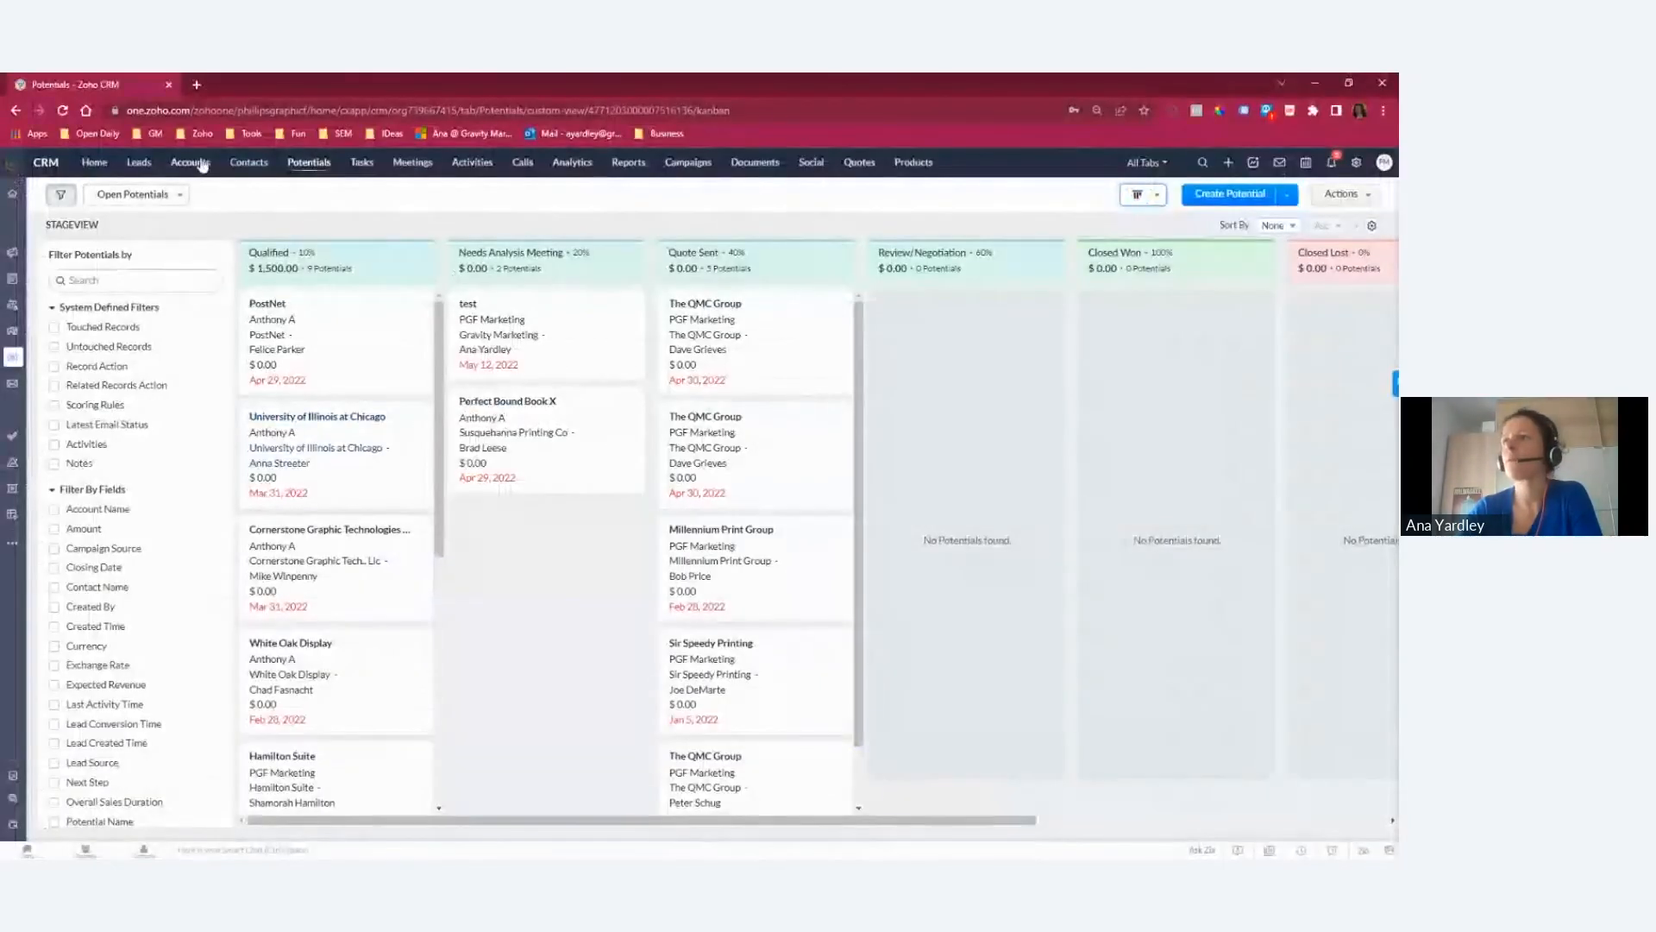
click(100, 164)
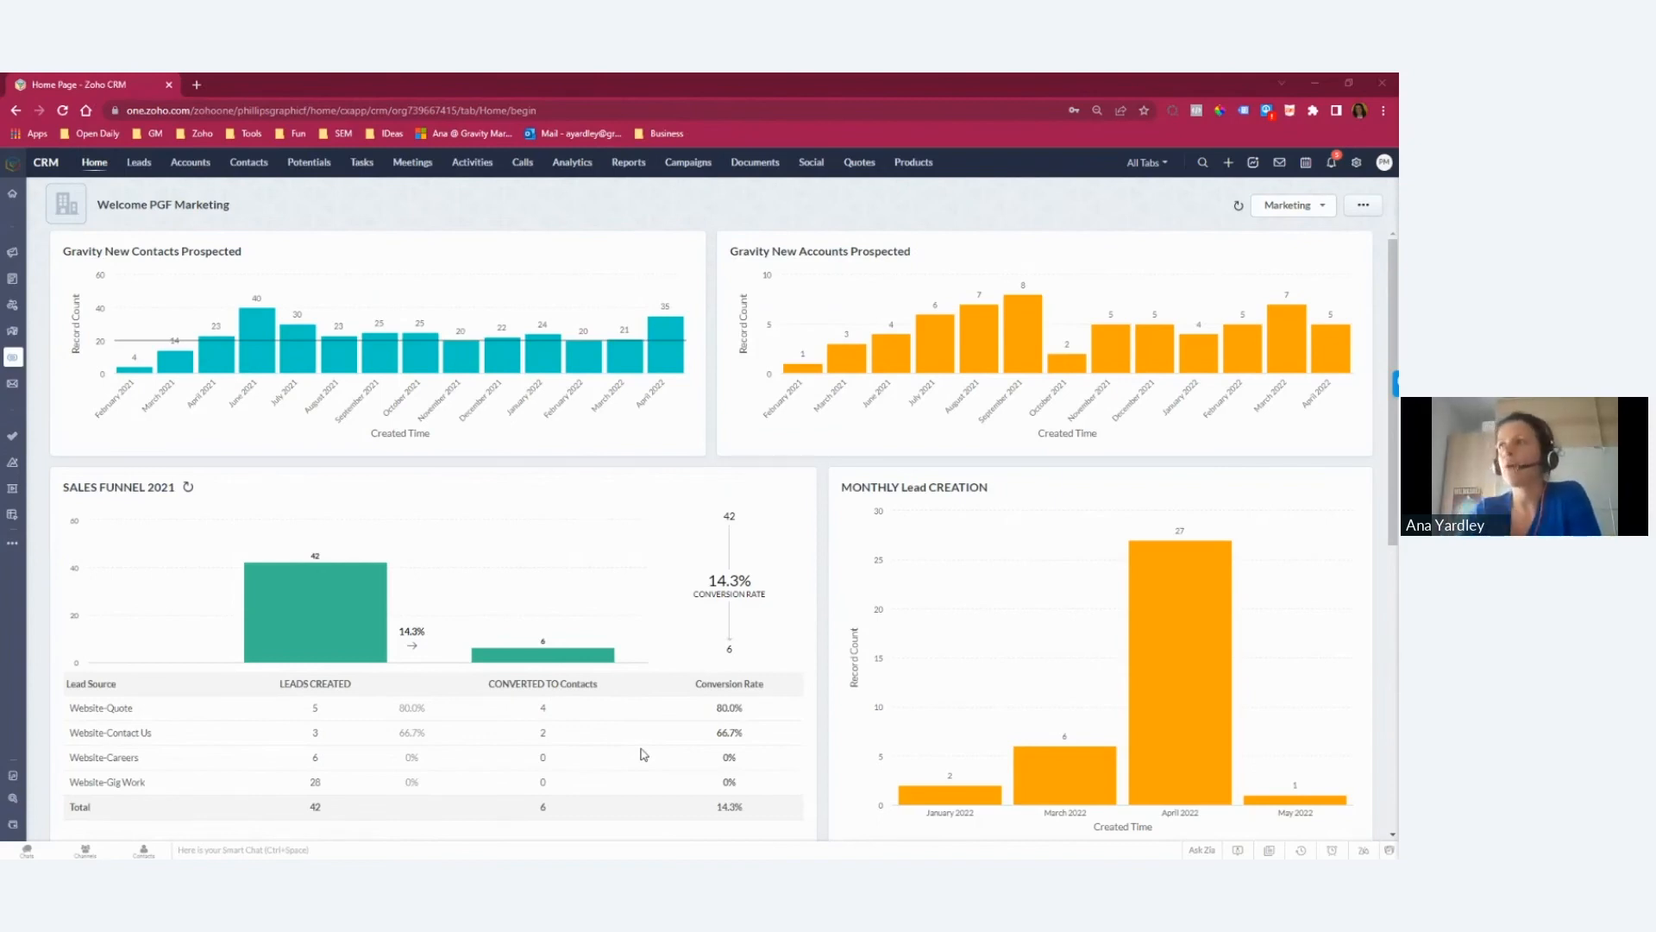
click(574, 165)
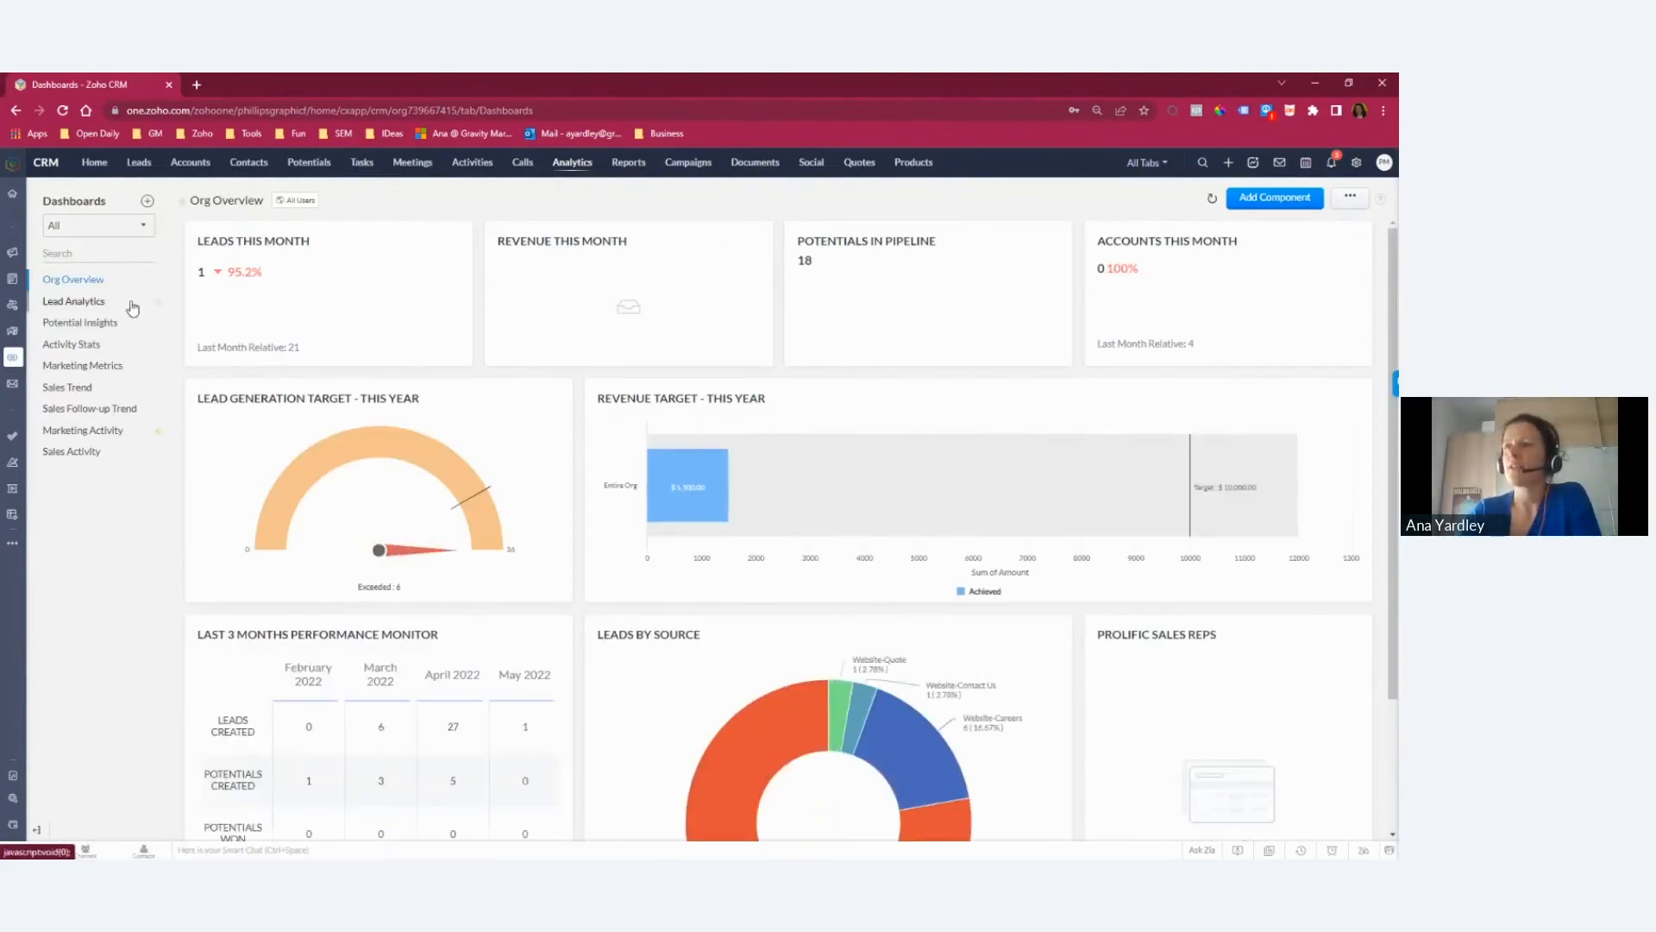
scroll(862, 595, down, 2)
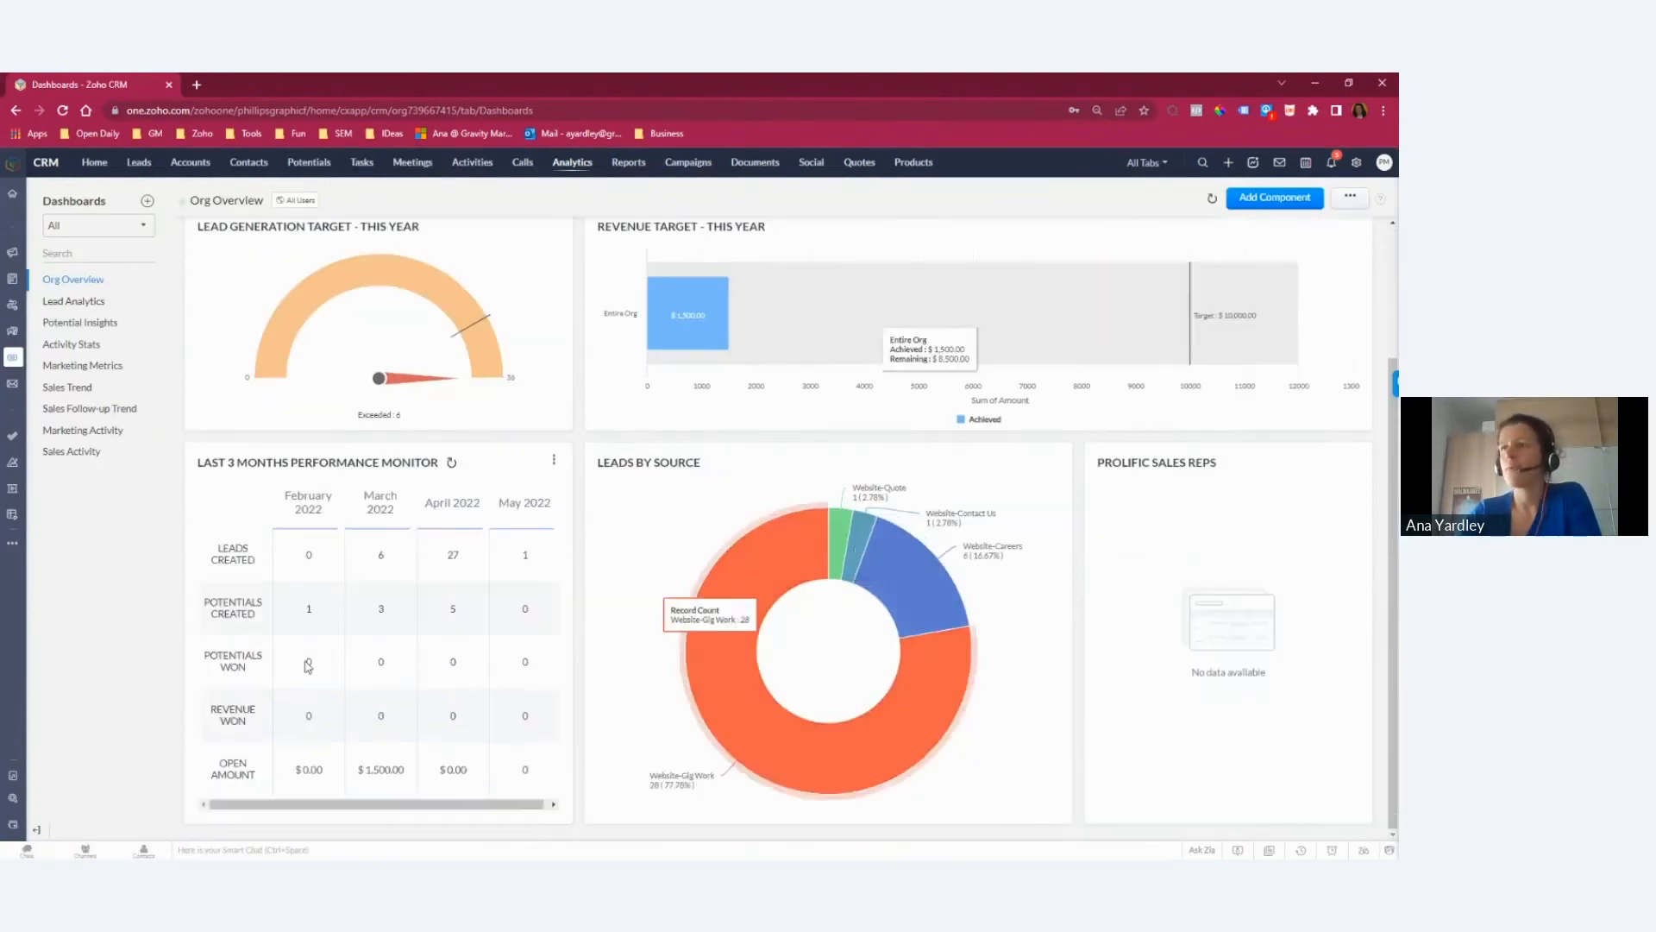
scroll(595, 499, up, 2)
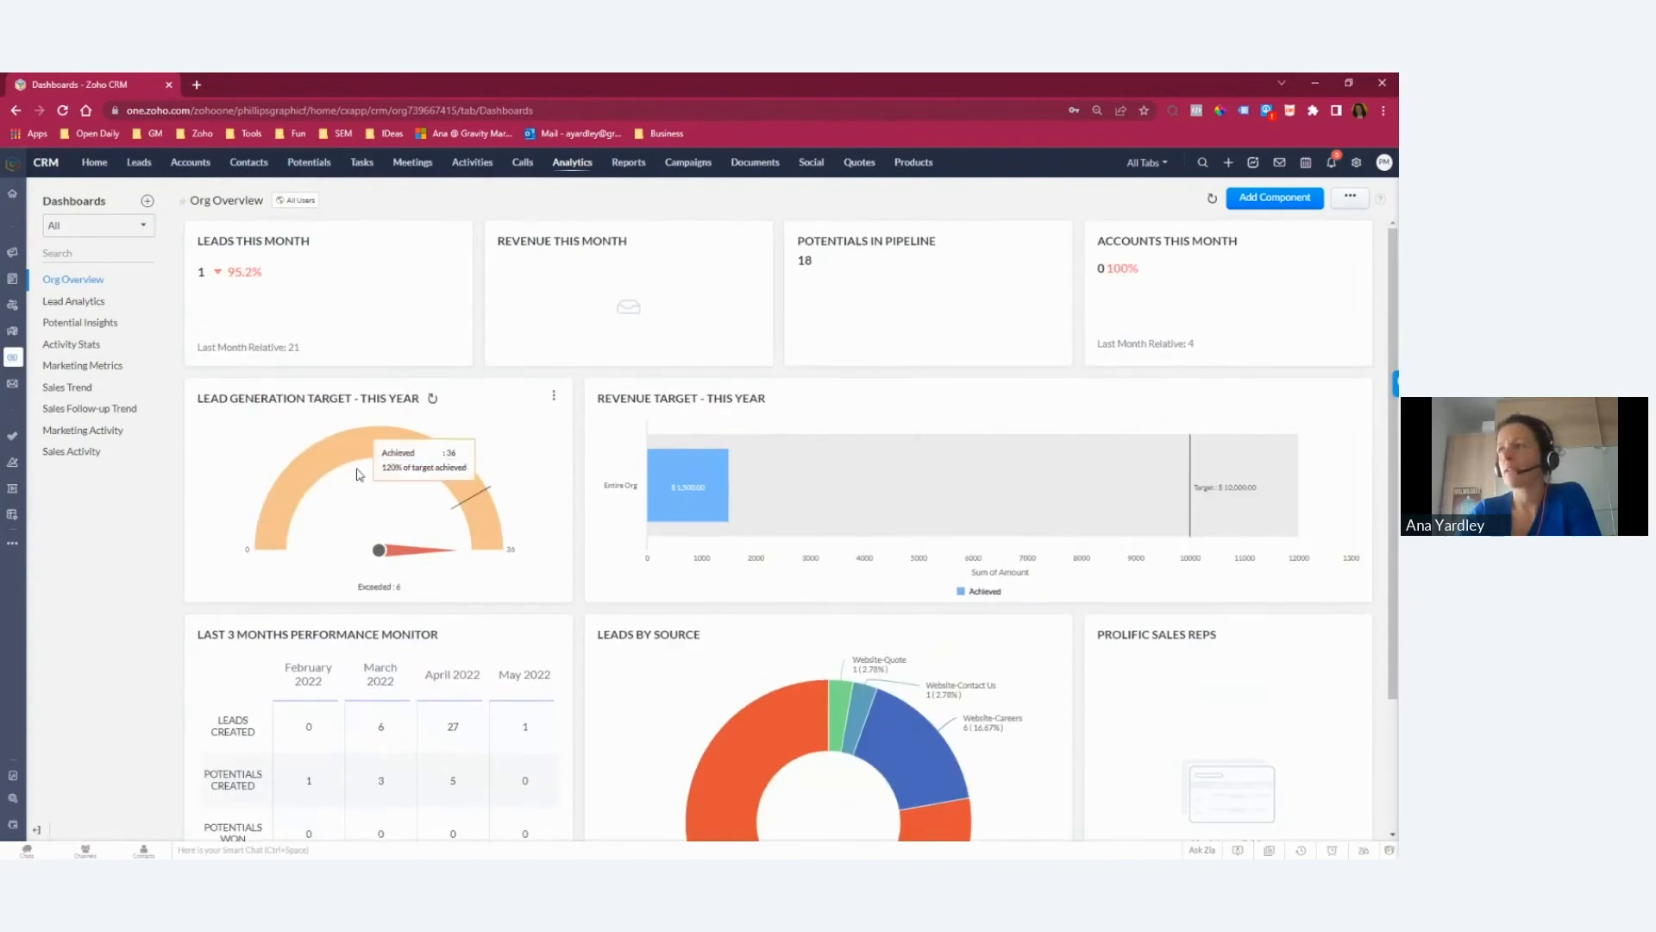
mouse_move(643, 499)
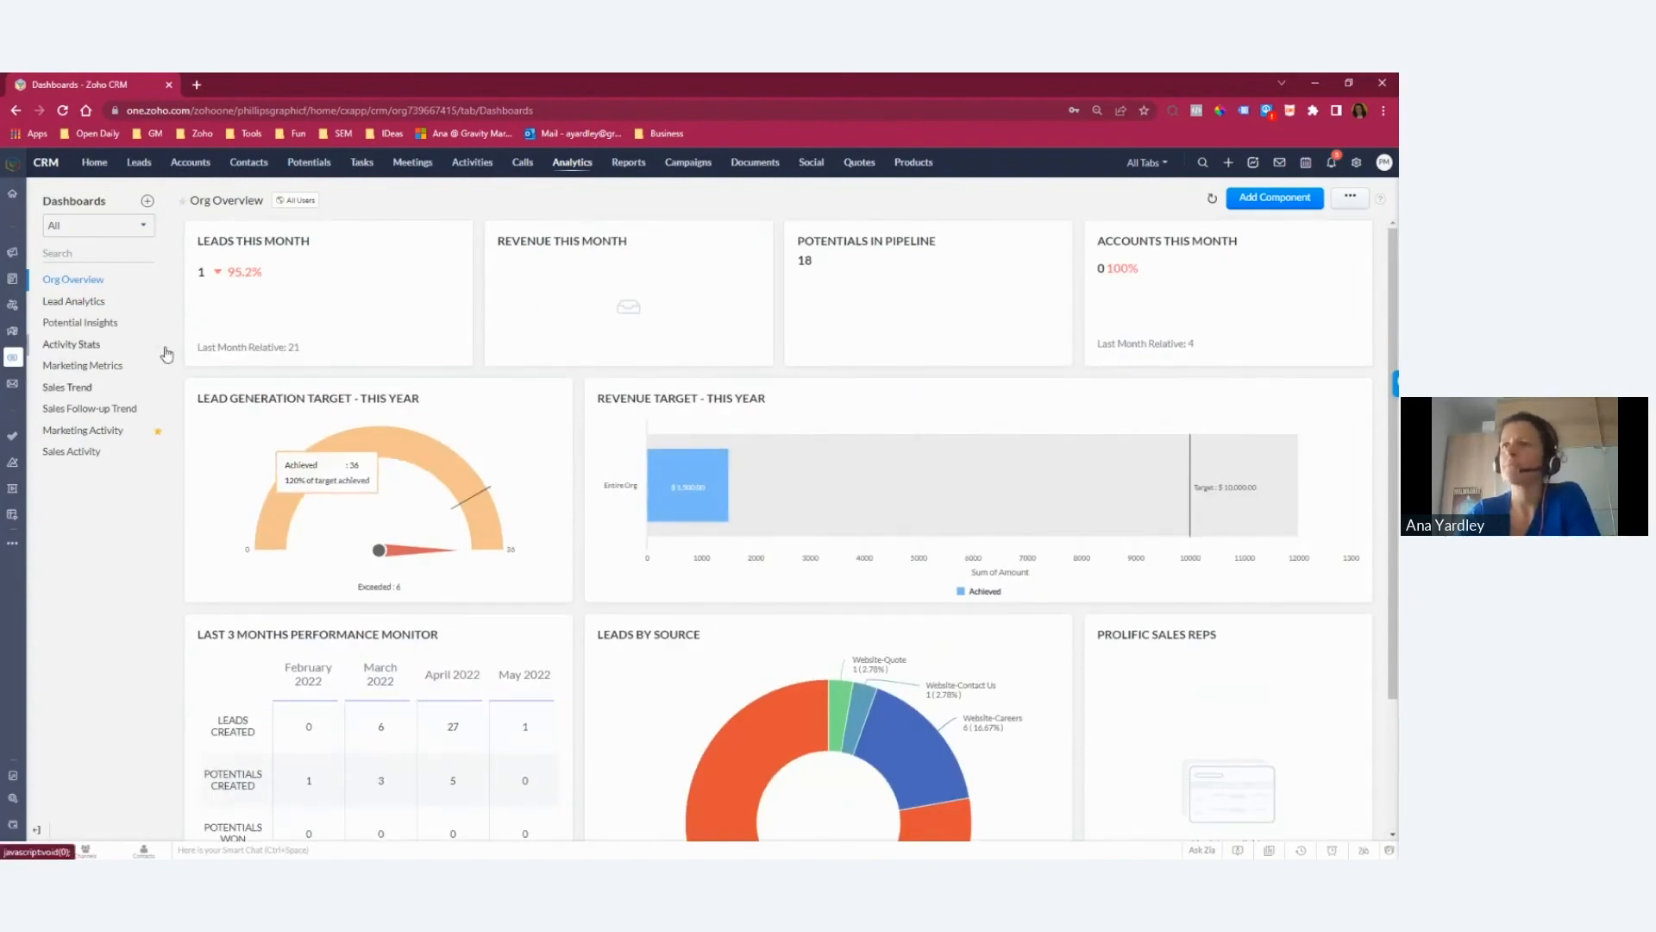
Step: View the Lead Analytics, Potential Insights and Marketing Activity dashboards in turn
click(66, 302)
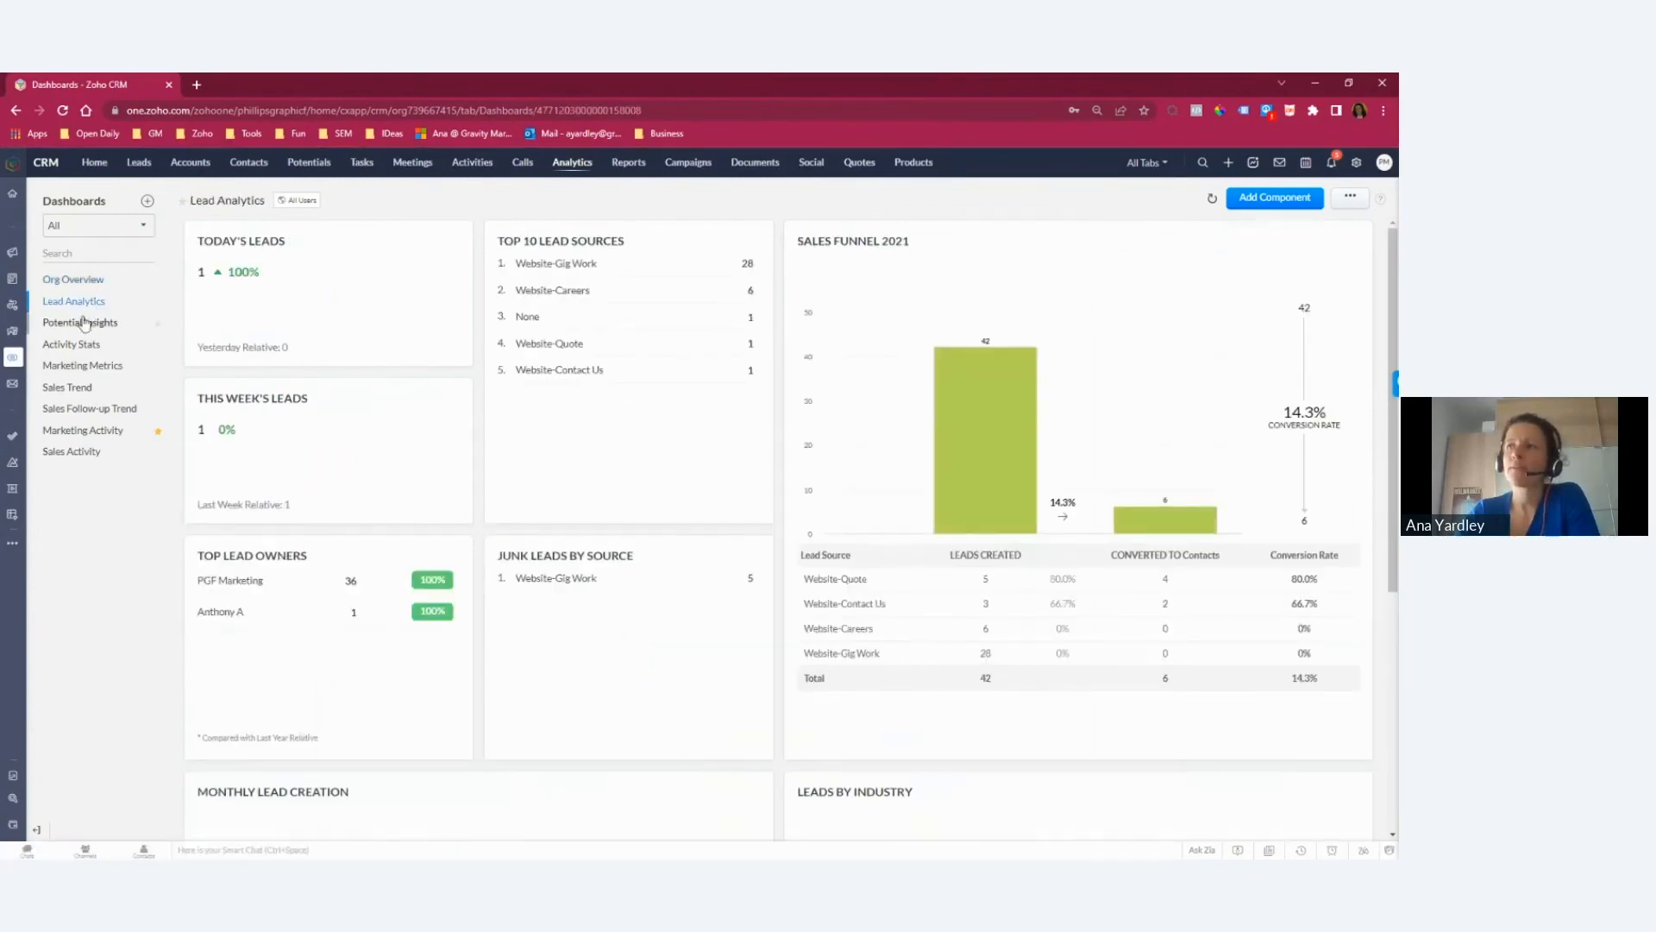
click(80, 323)
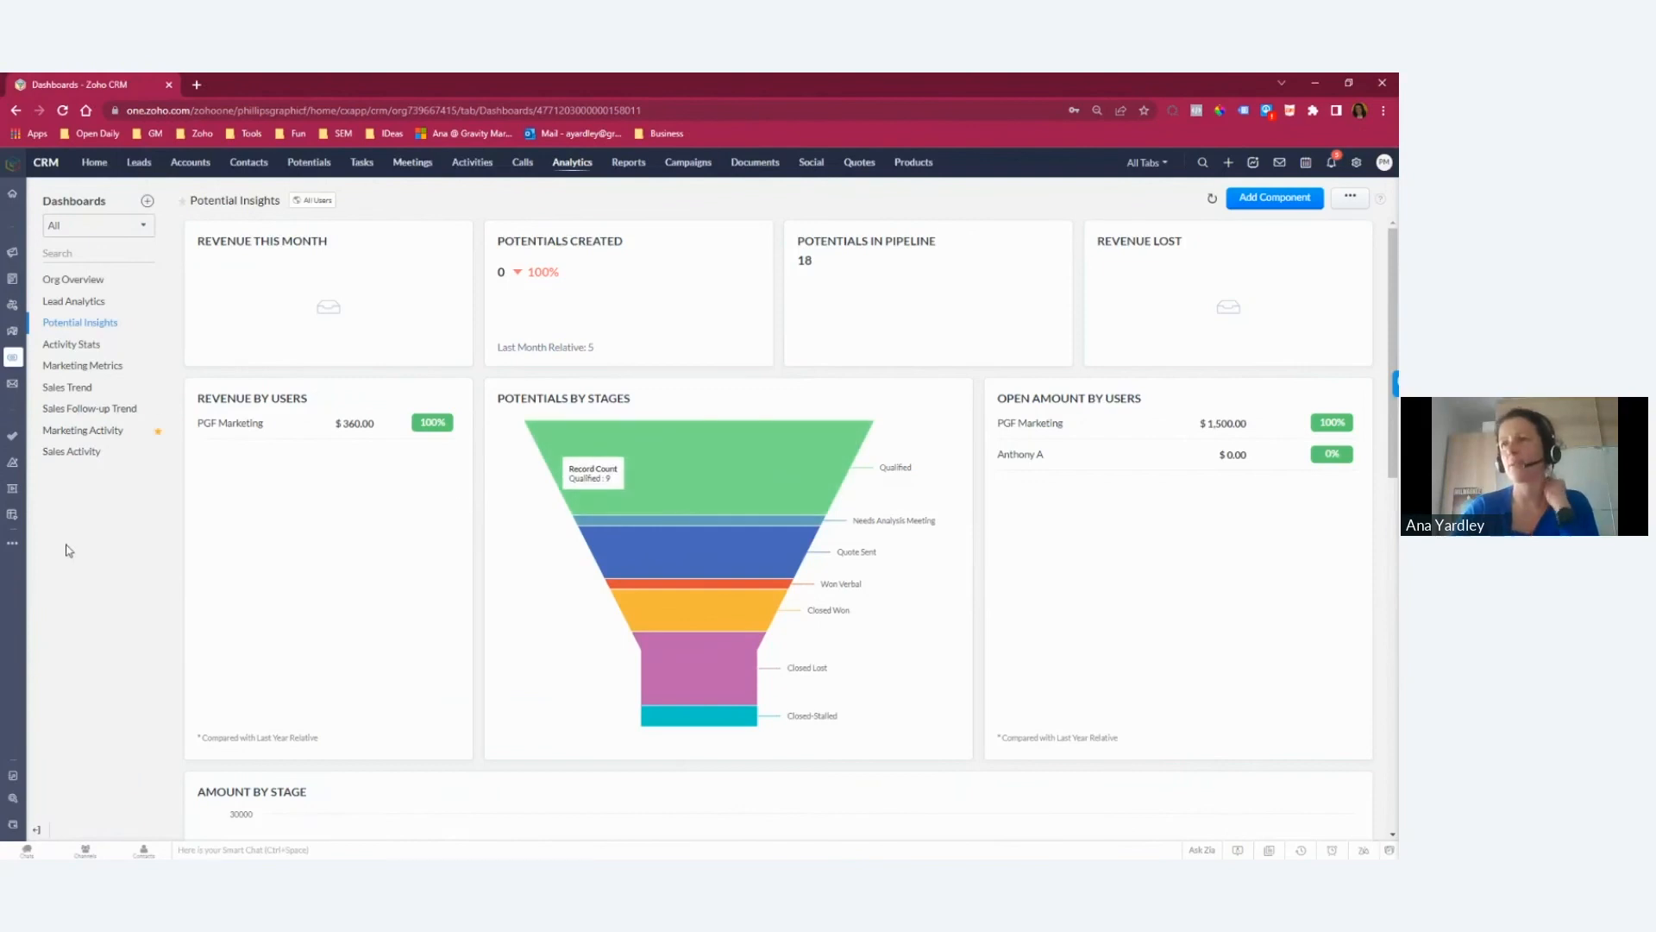
click(78, 432)
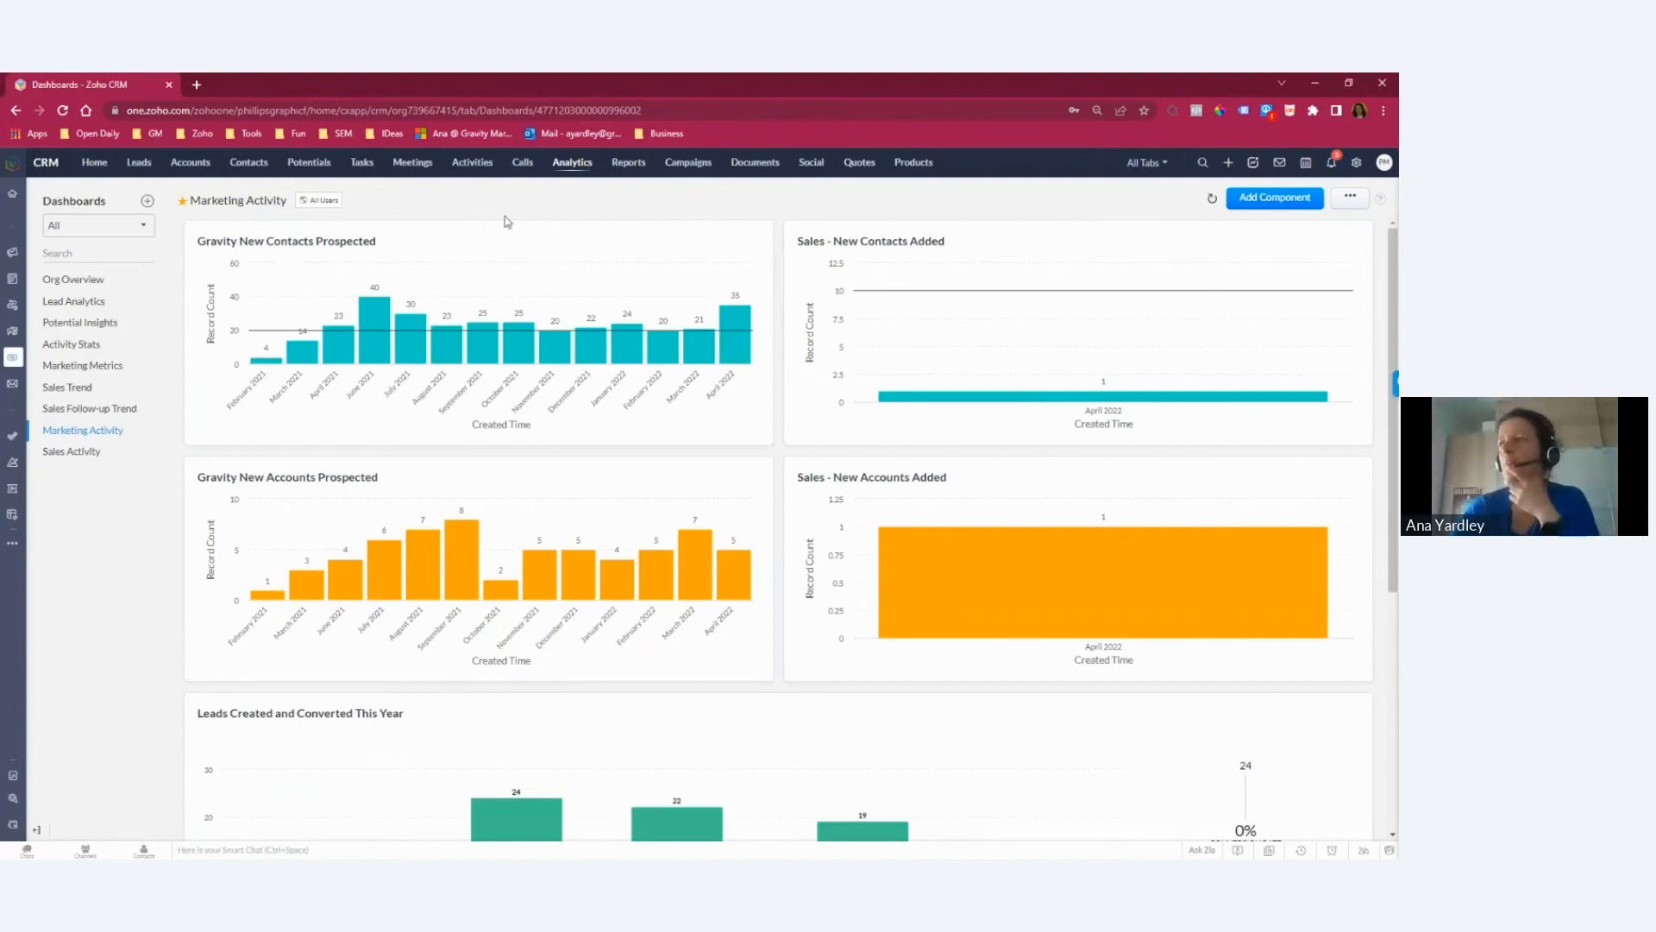
Step: Edit the Gravity New Contacts Prospected chart with a y-axis benchmark of 20 and save it
click(754, 240)
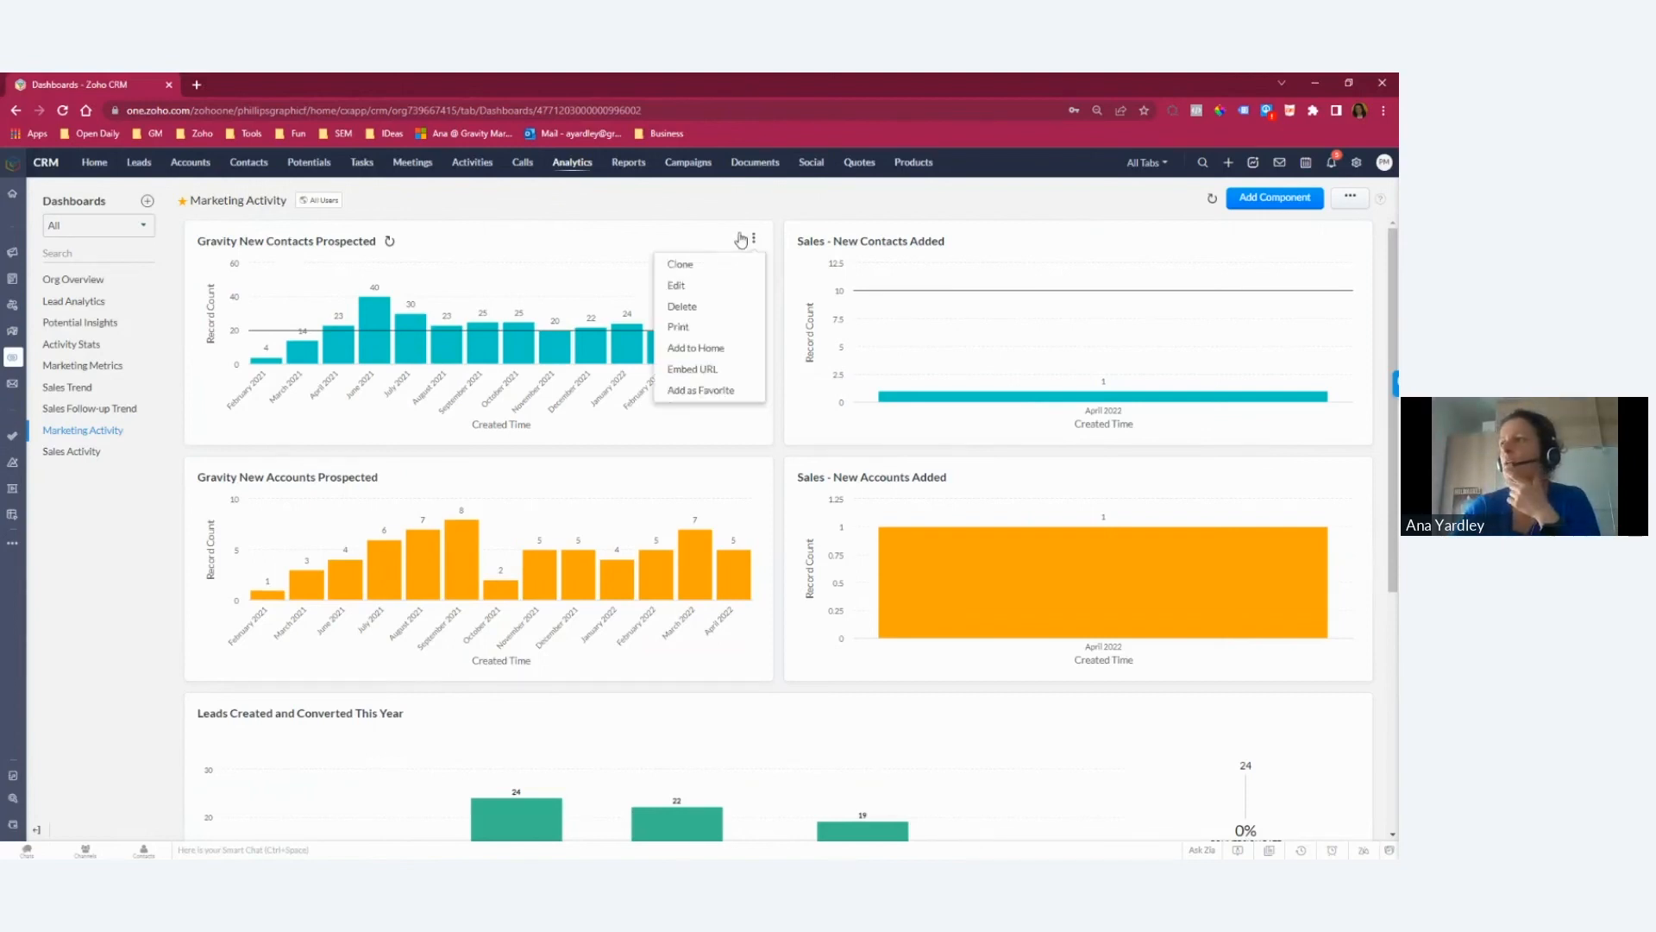
click(676, 285)
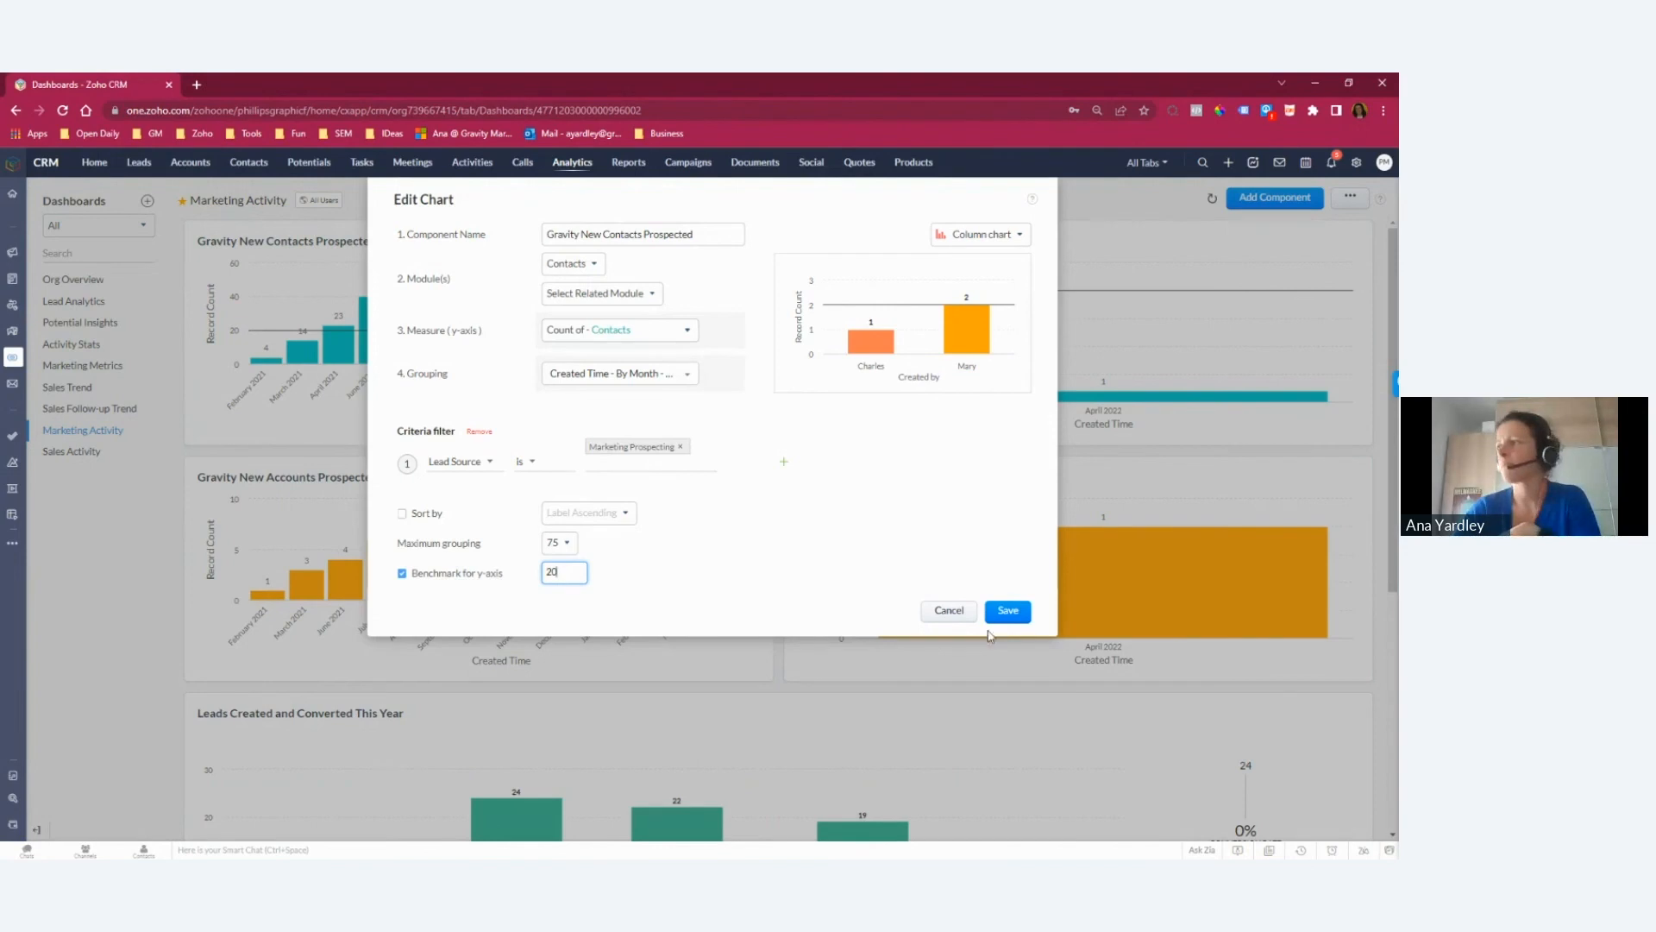
click(1006, 610)
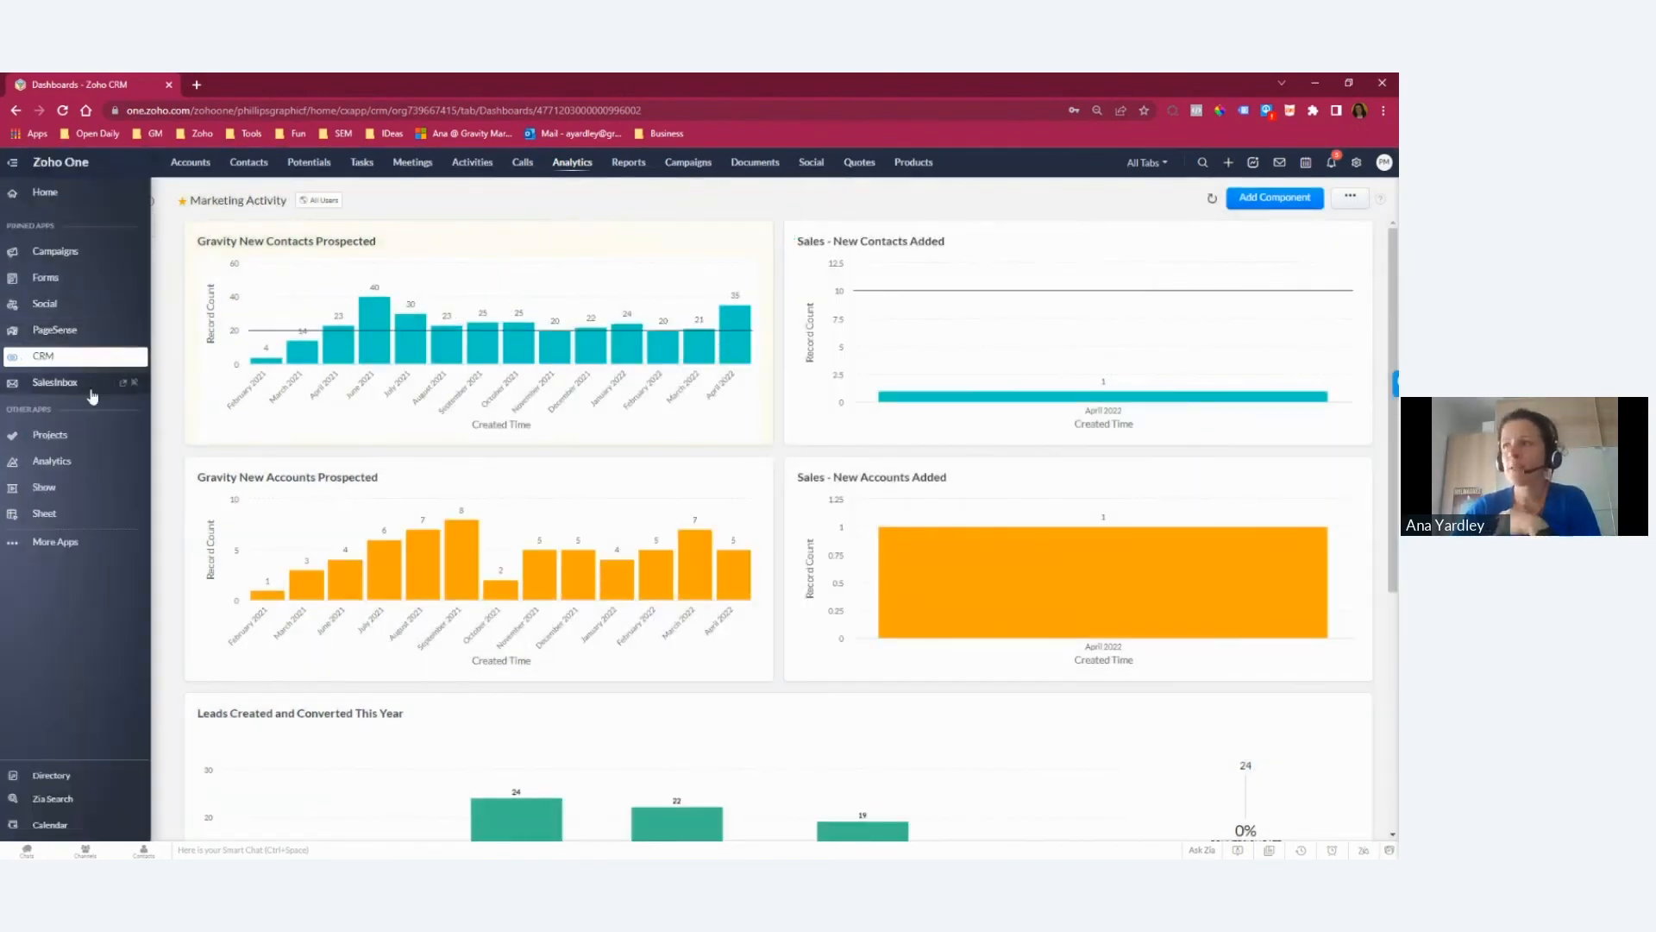
Step: Clone the Gravity New Contacts Prospected chart with the component name Test and the Leads module
click(753, 239)
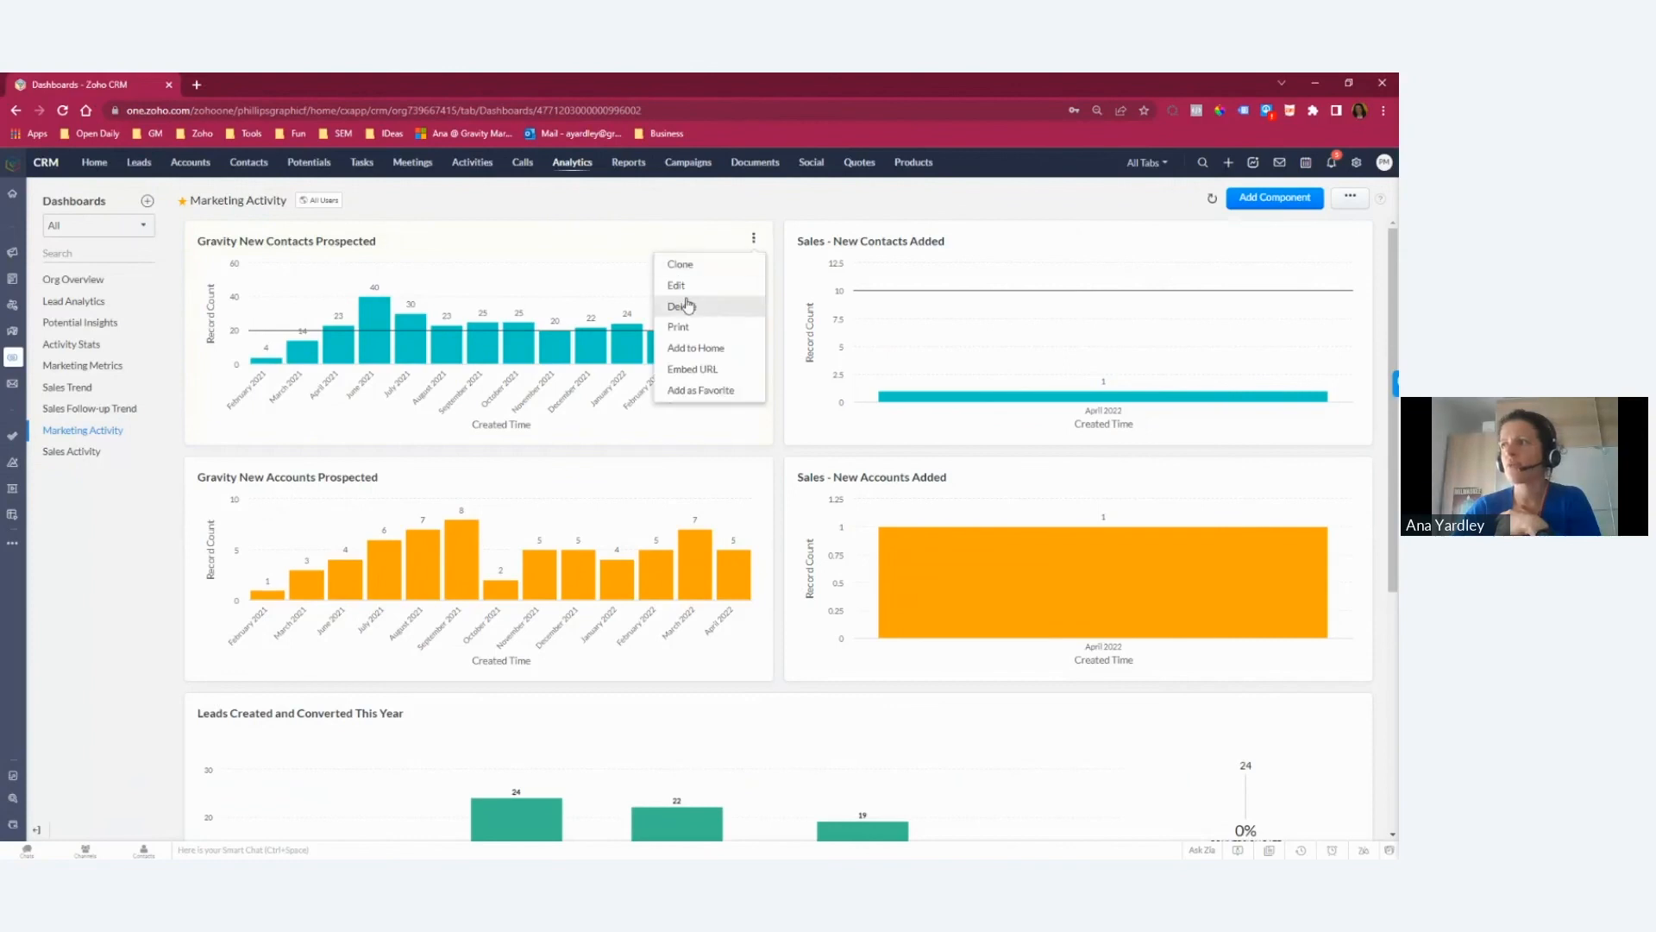
click(680, 264)
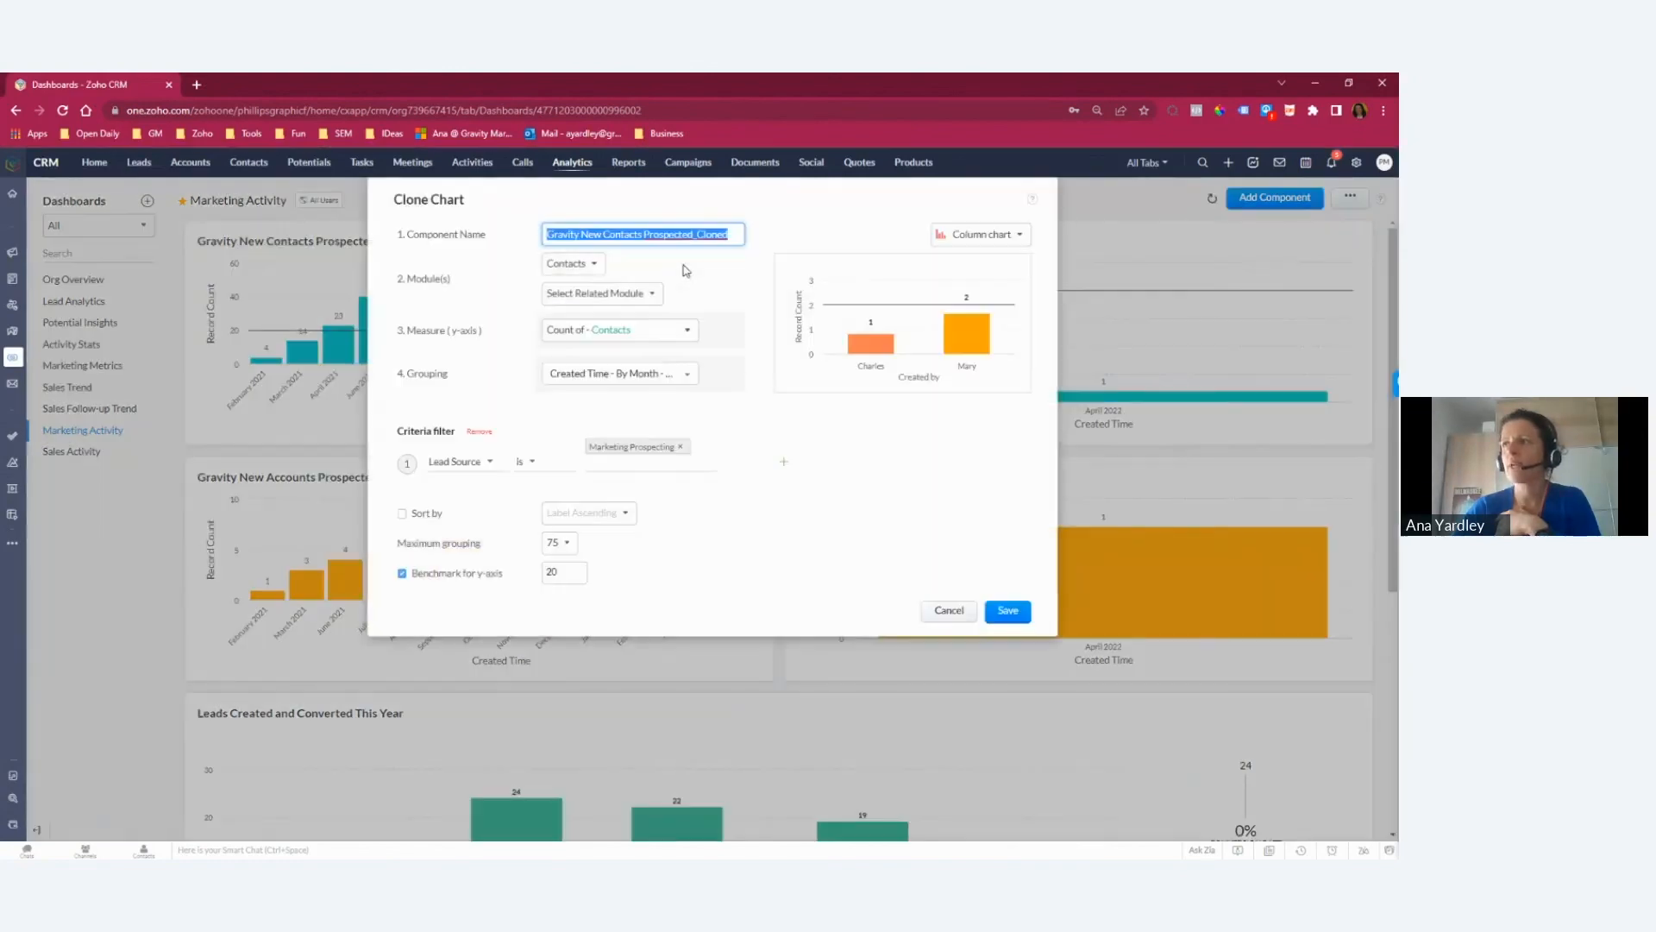
text(Test)
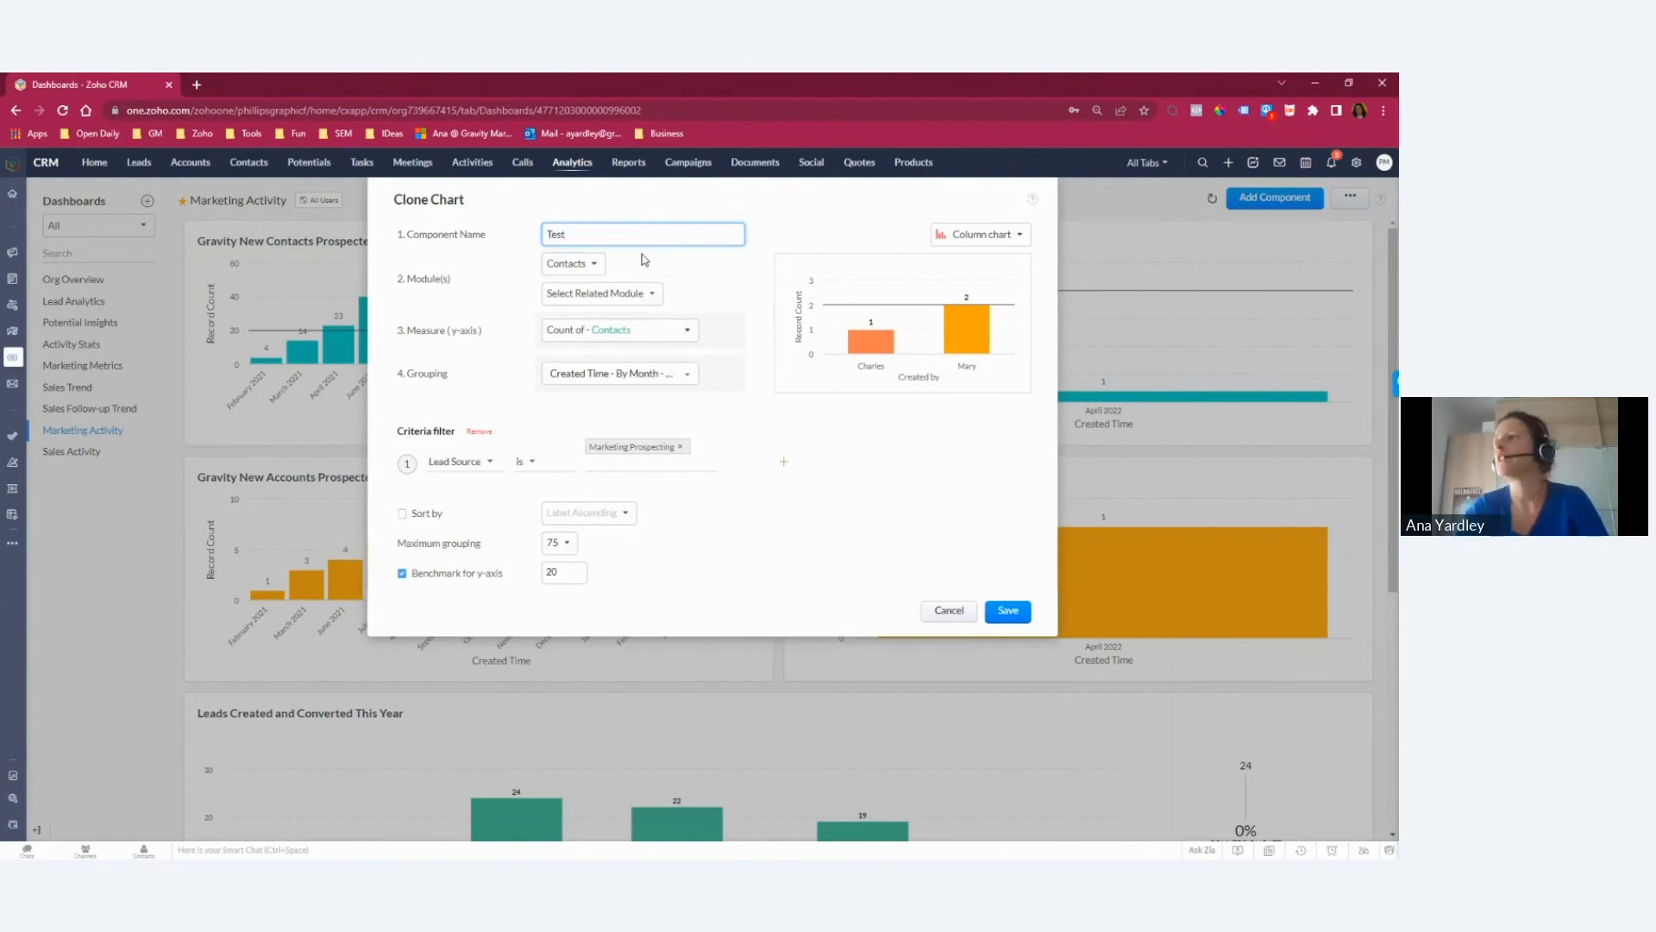
click(570, 269)
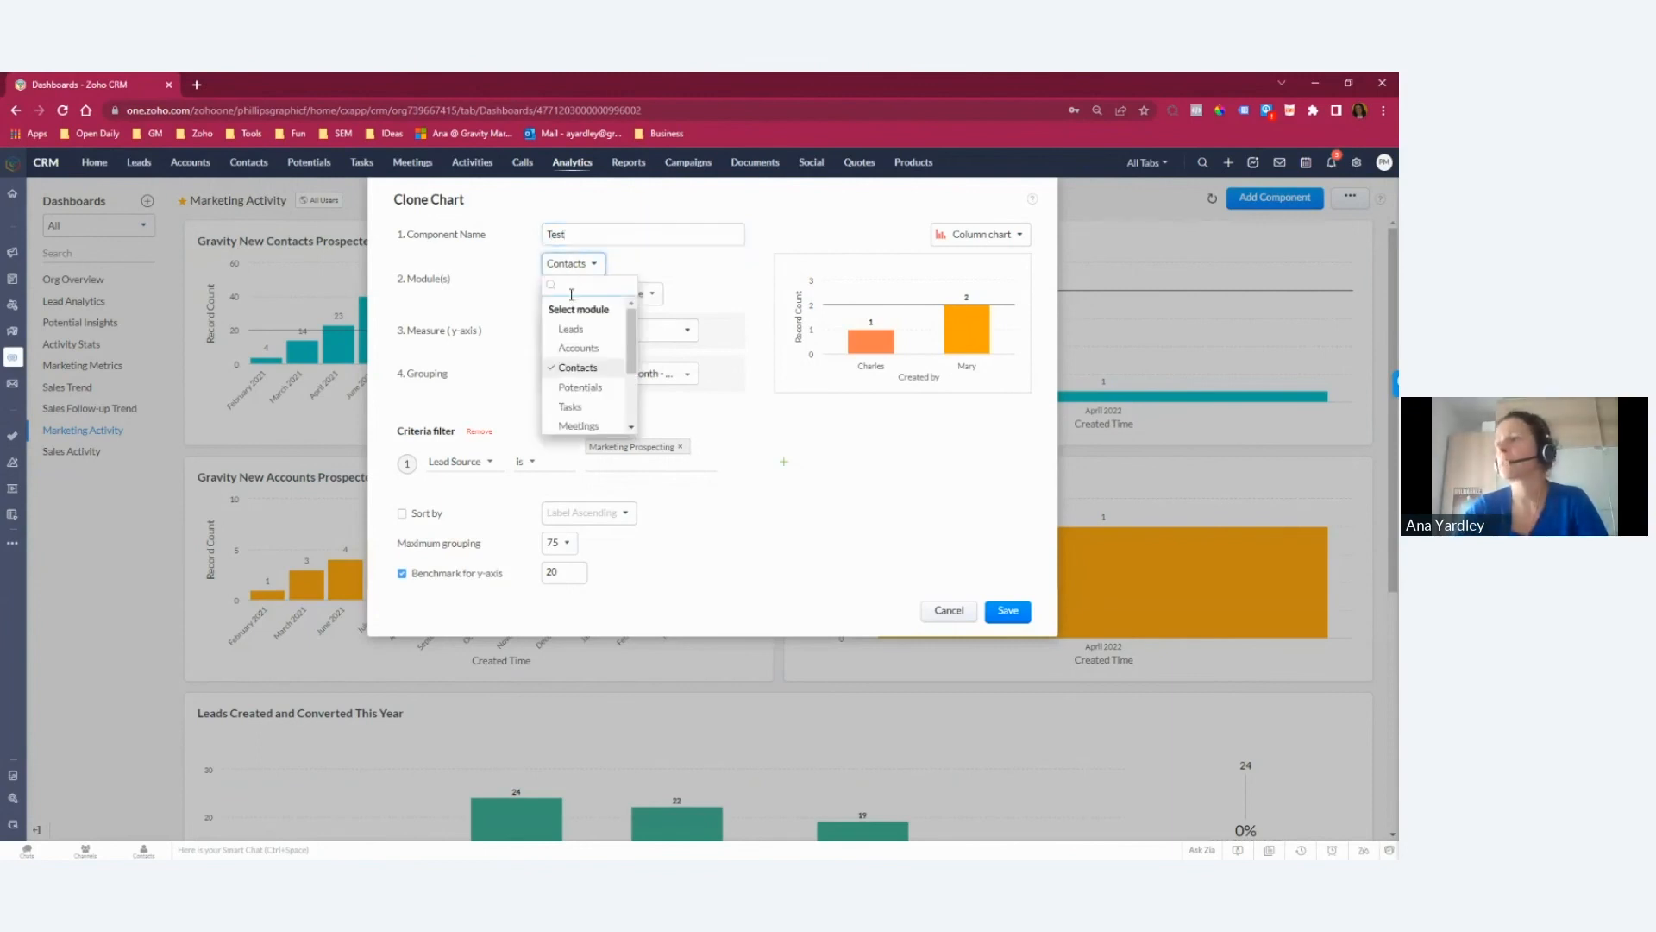
click(572, 328)
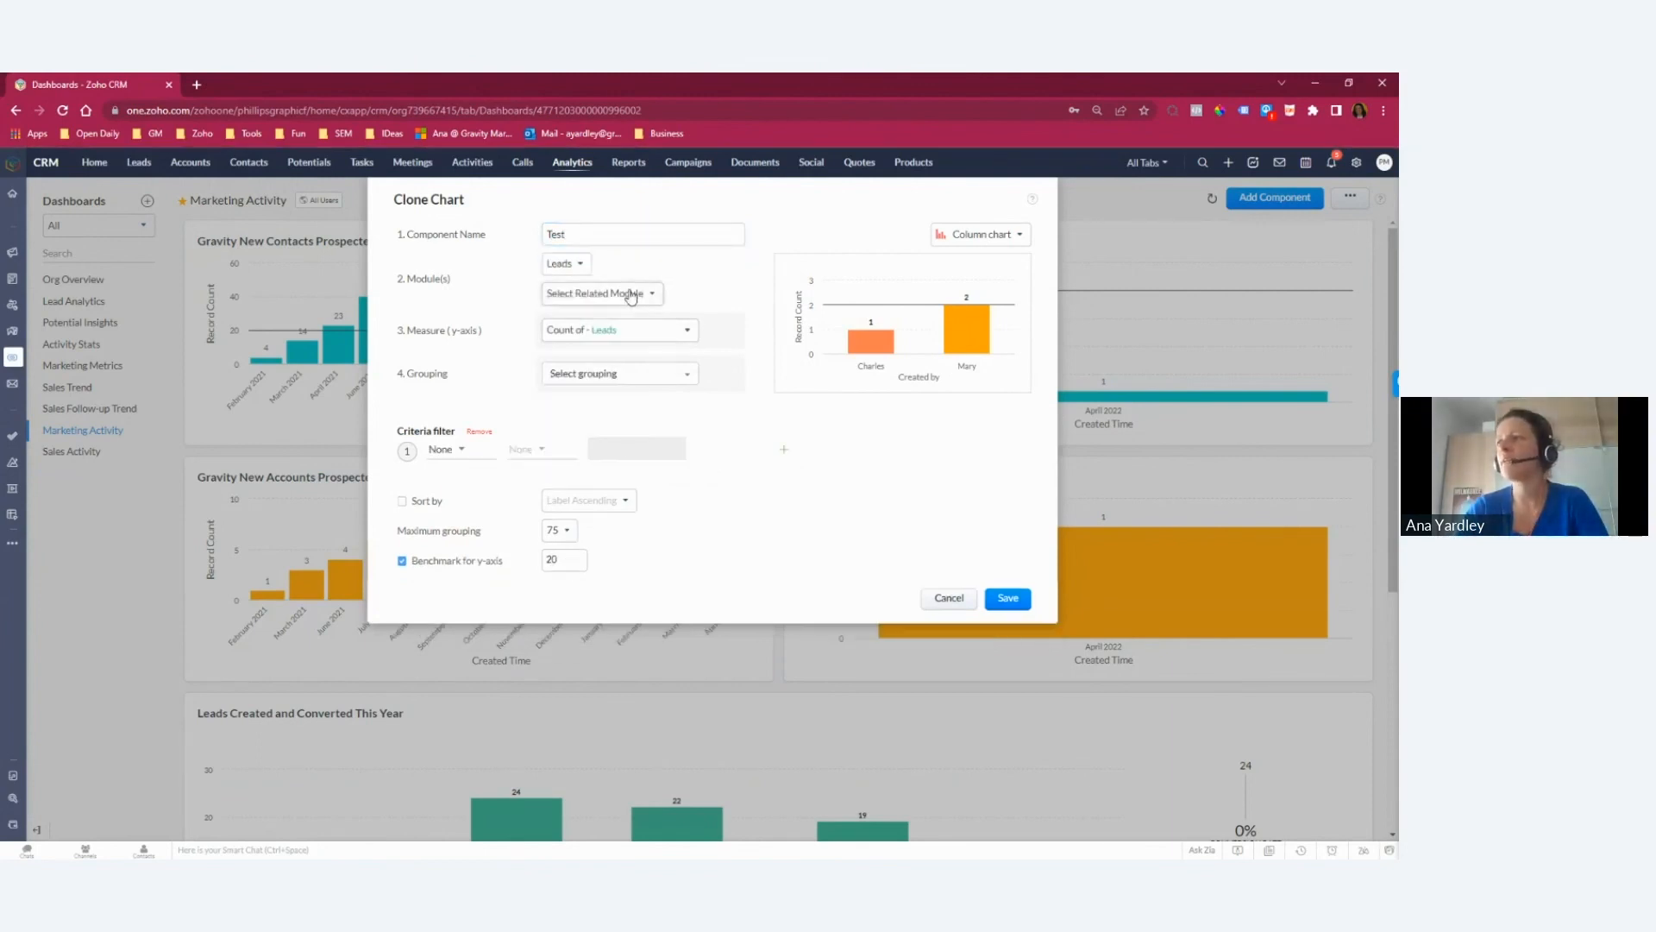
Step: Filter the cloned Test chart by Lead Source is Sales Prospecting or Website-Gig Work
click(463, 452)
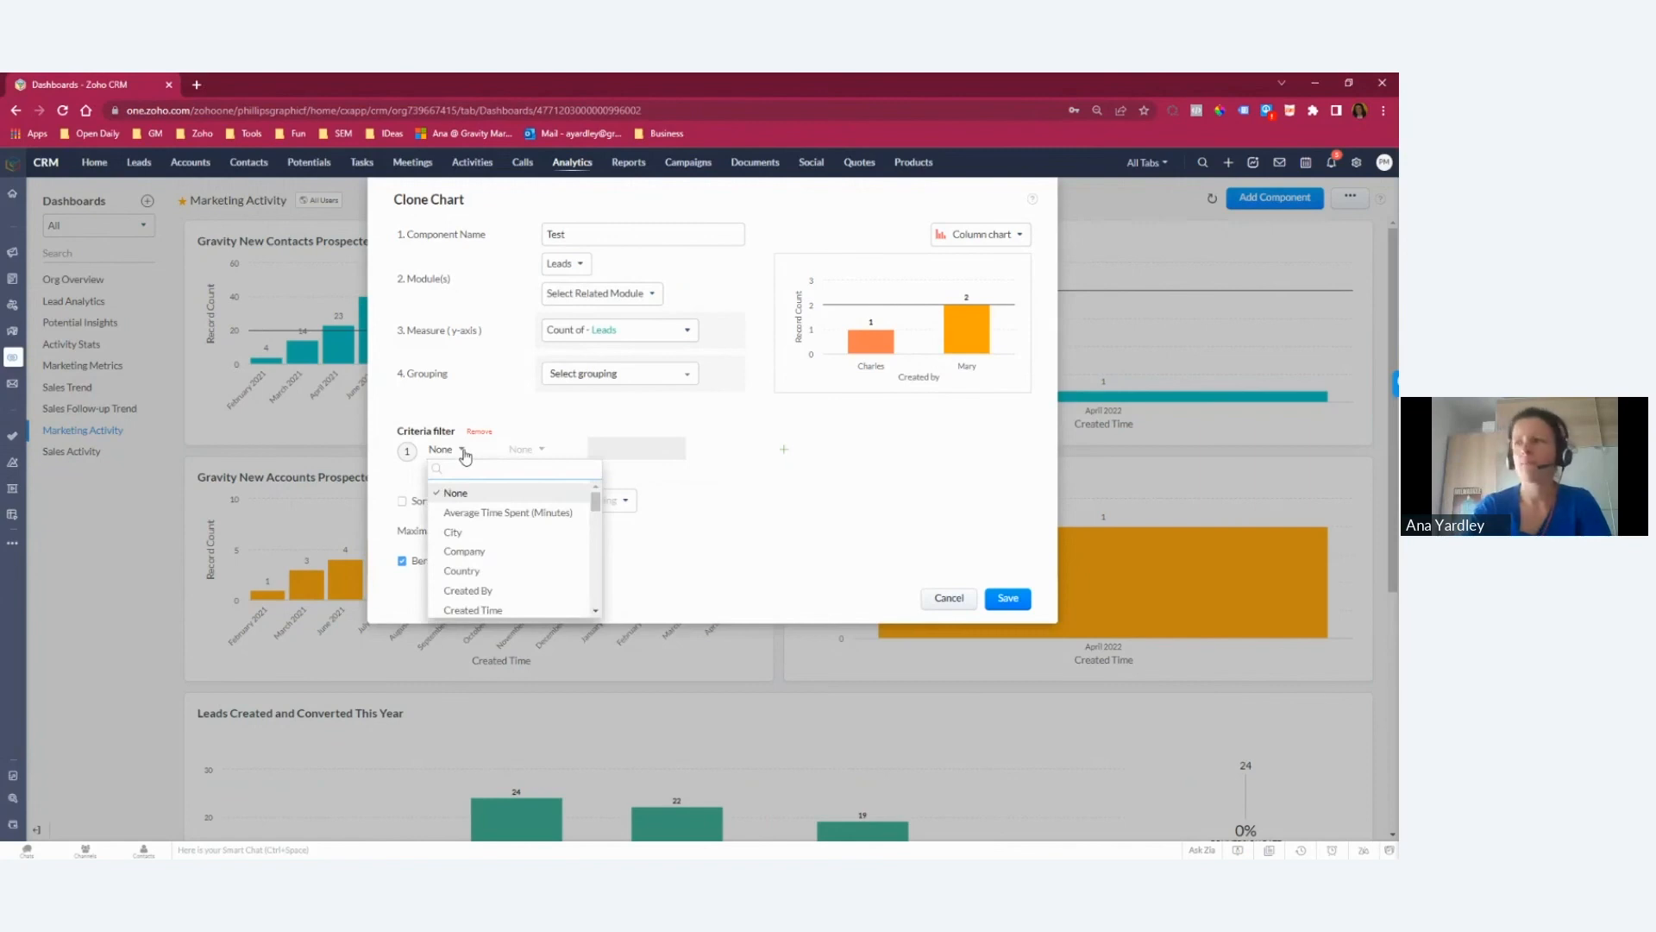
text(lead)
click(462, 511)
click(538, 448)
click(528, 488)
click(629, 450)
scroll(673, 584, down, 2)
click(658, 488)
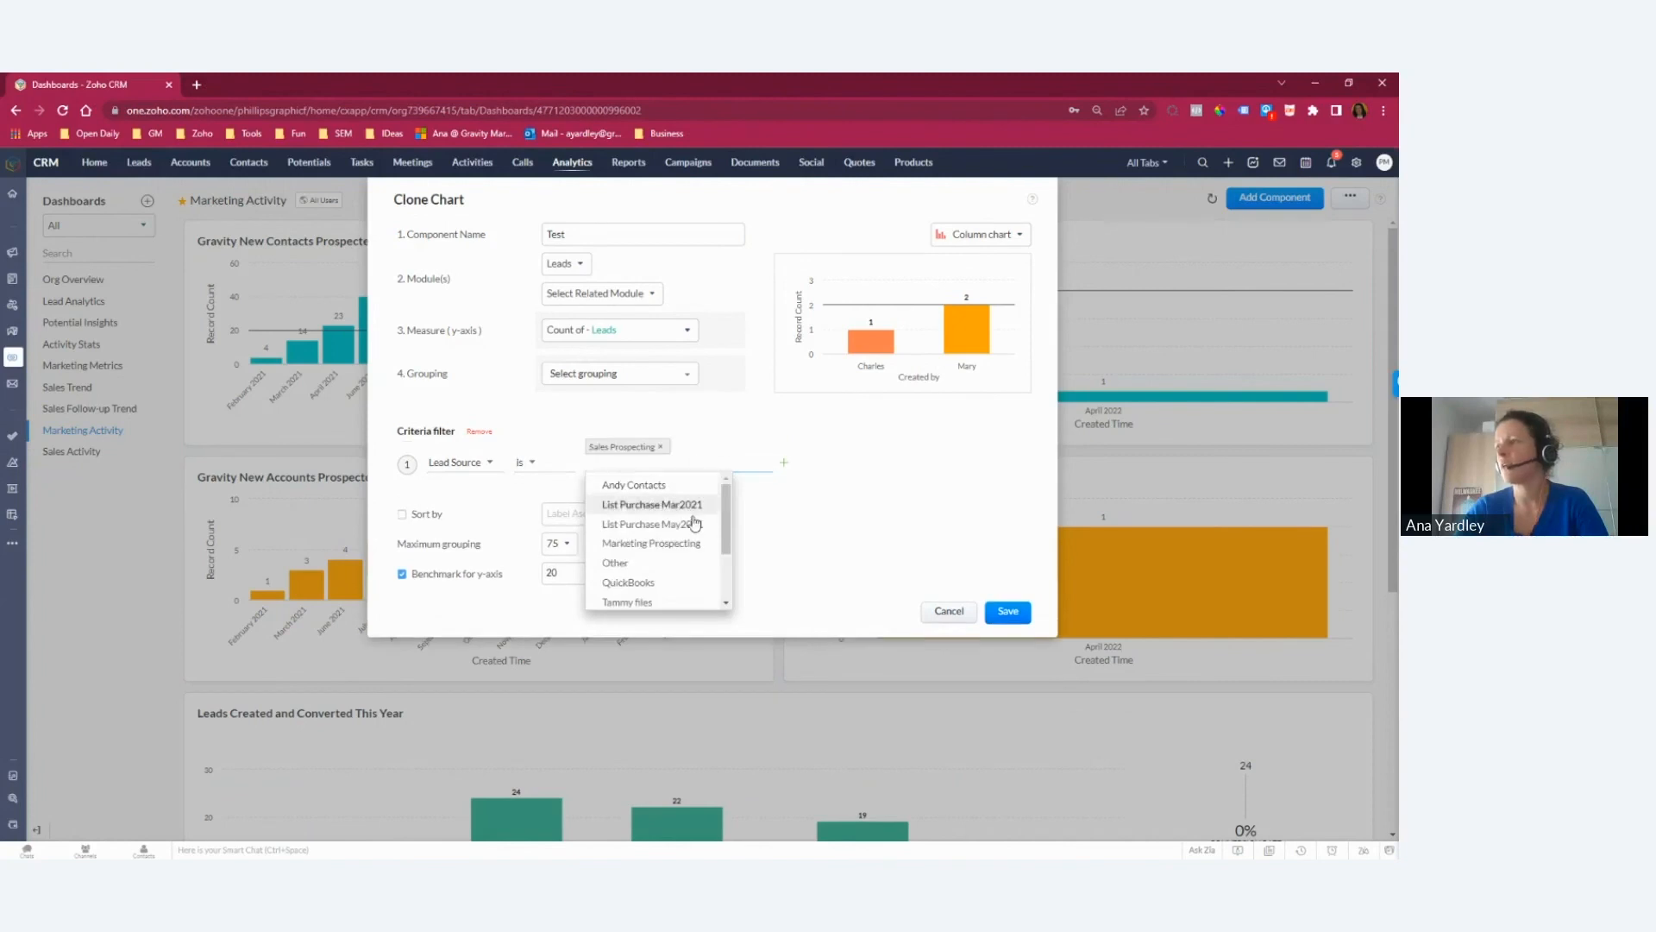
scroll(721, 544, down, 3)
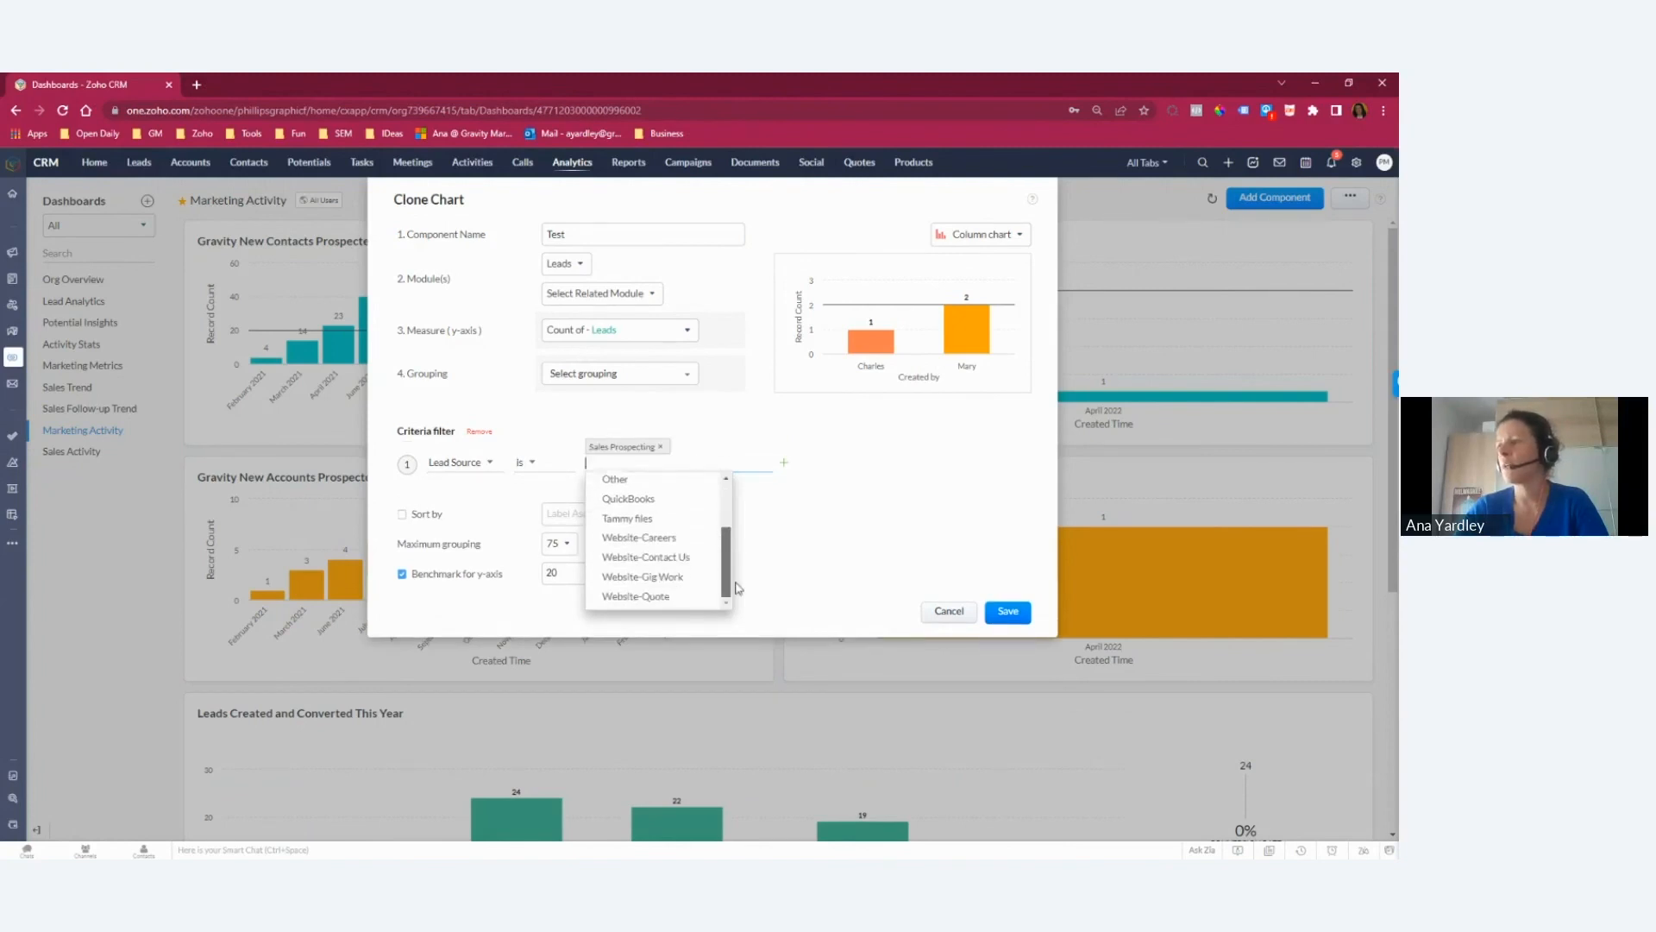
click(643, 576)
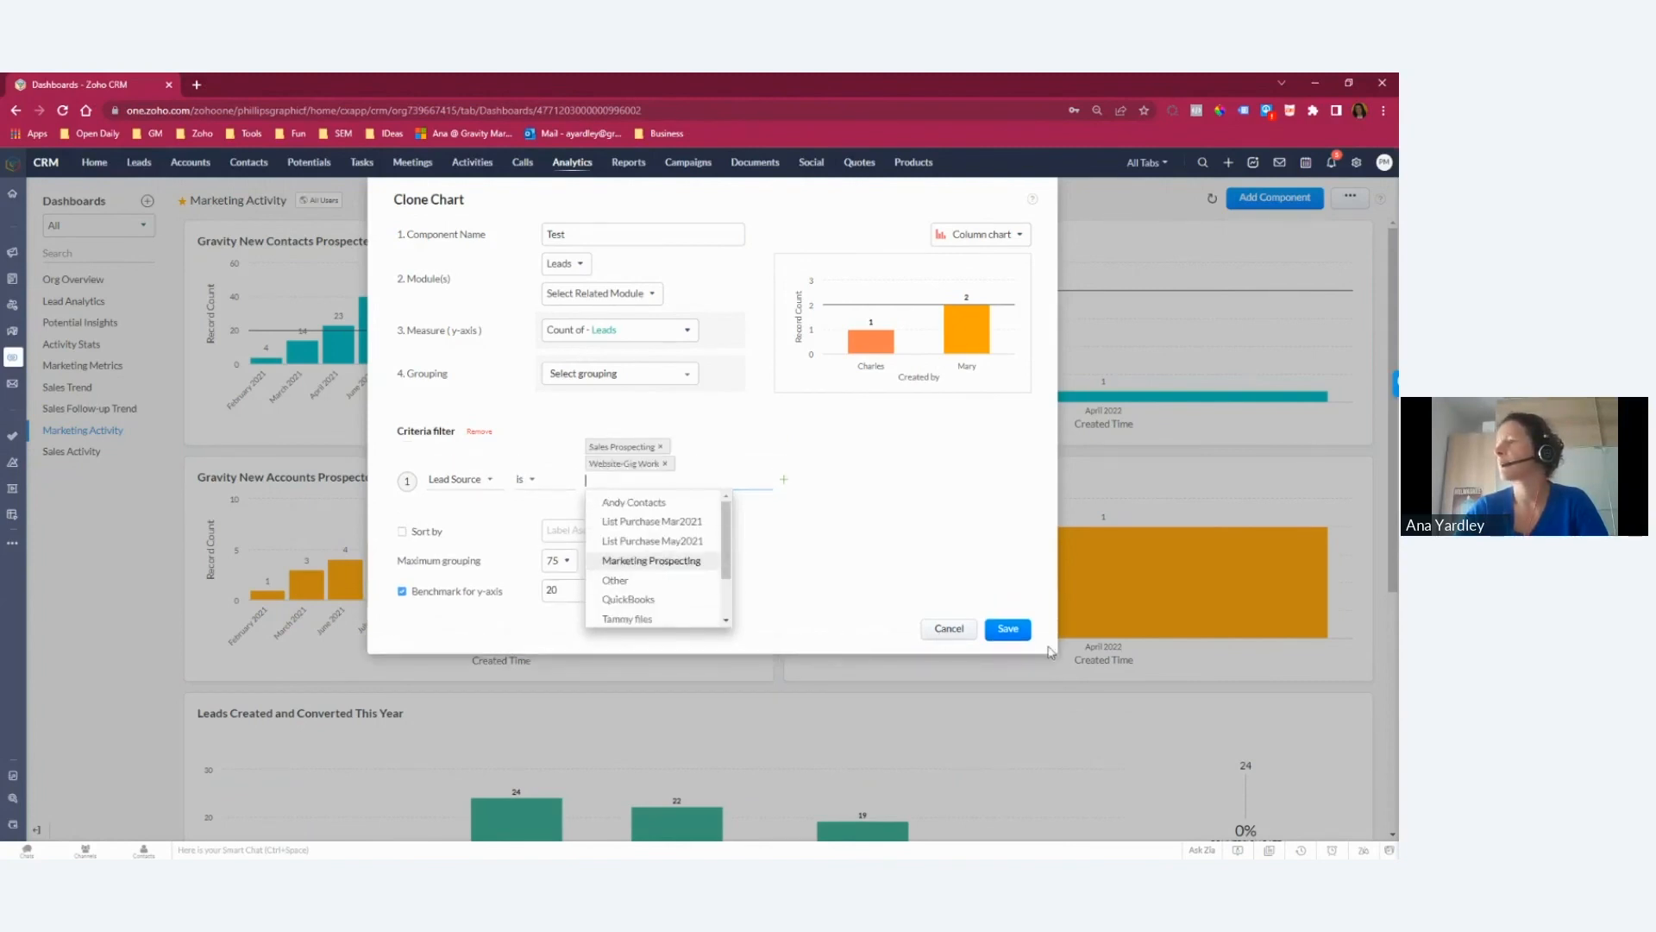
Step: Set the Test chart's grouping to Project Needed by, By Day
click(1017, 634)
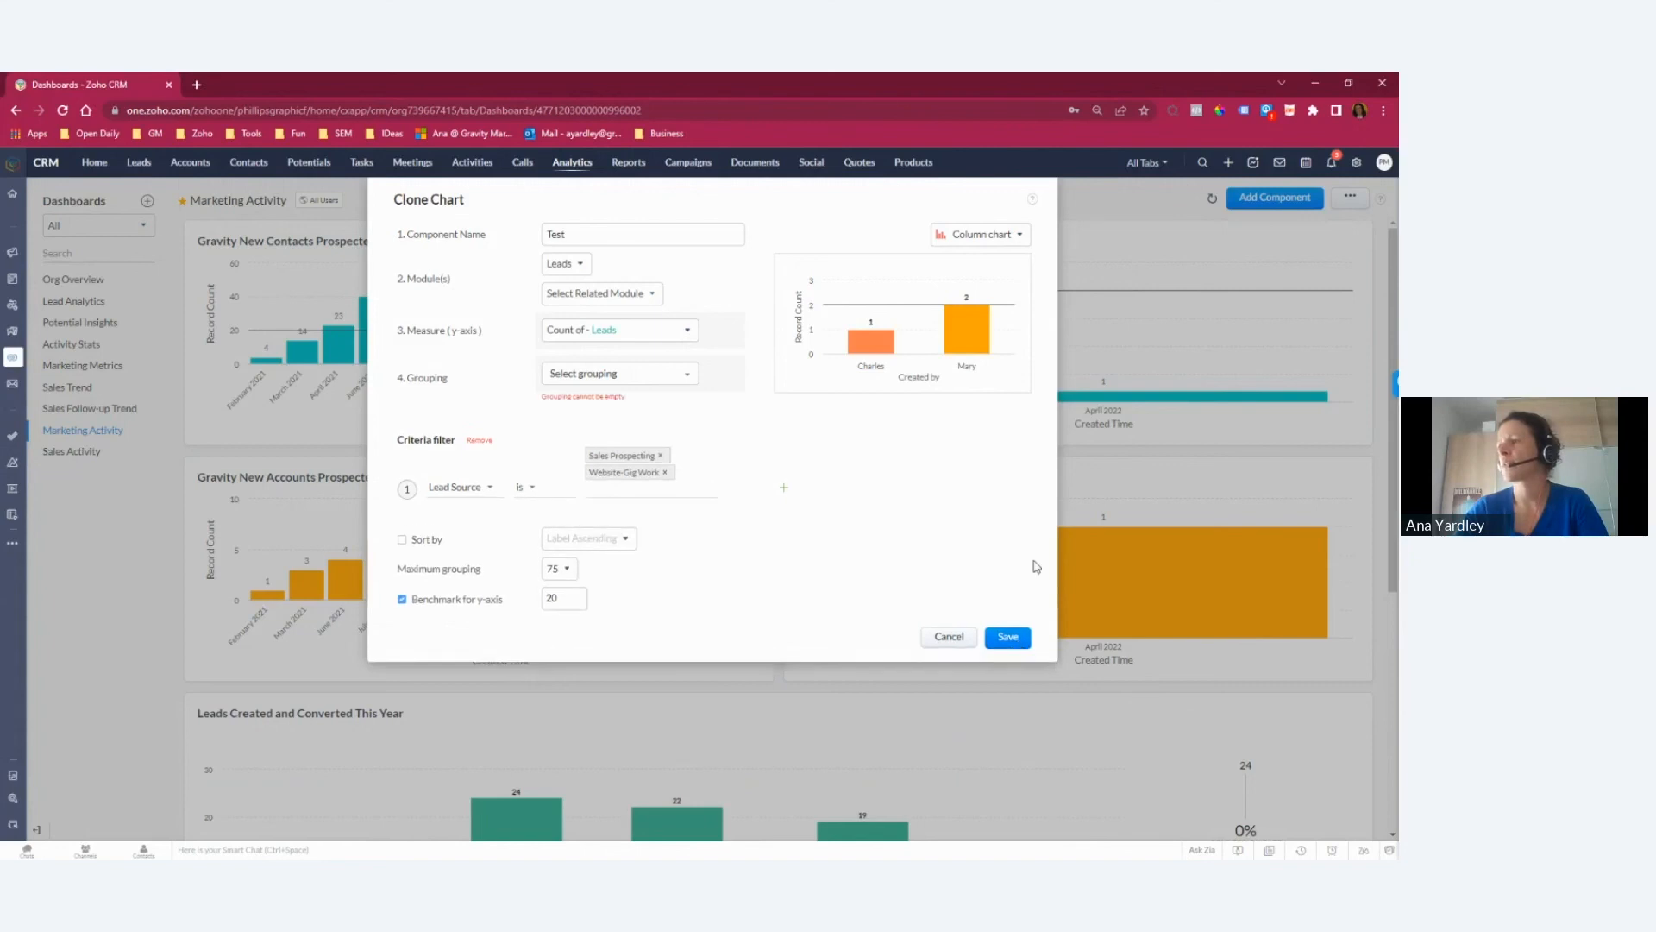
click(623, 380)
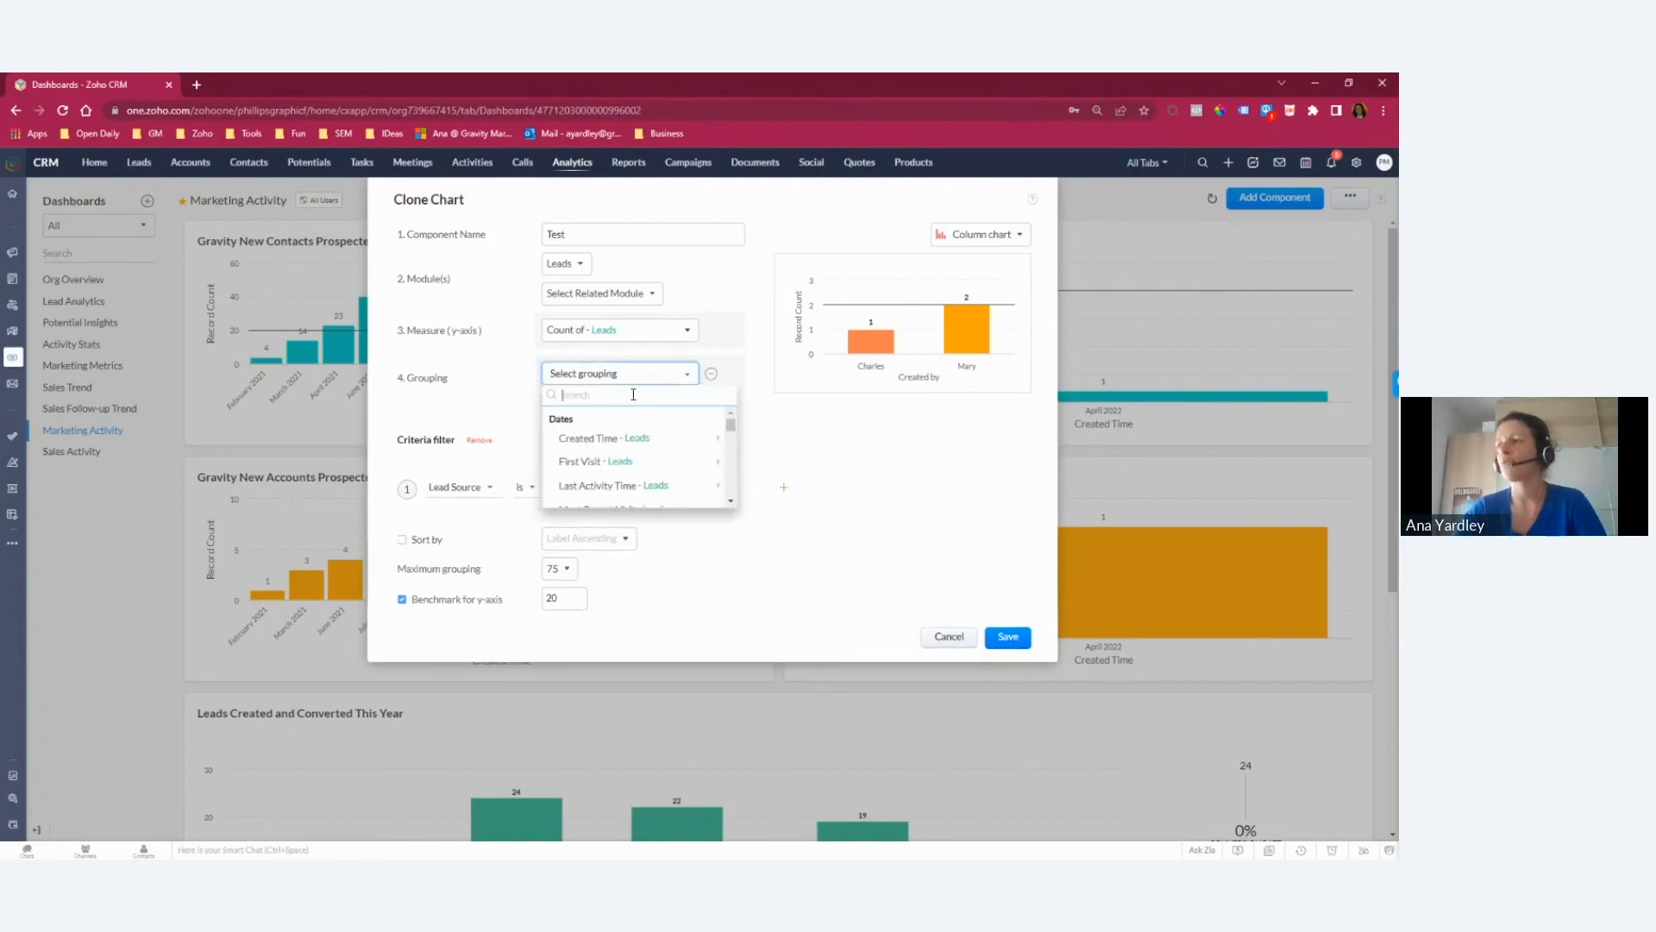
mouse_move(651, 444)
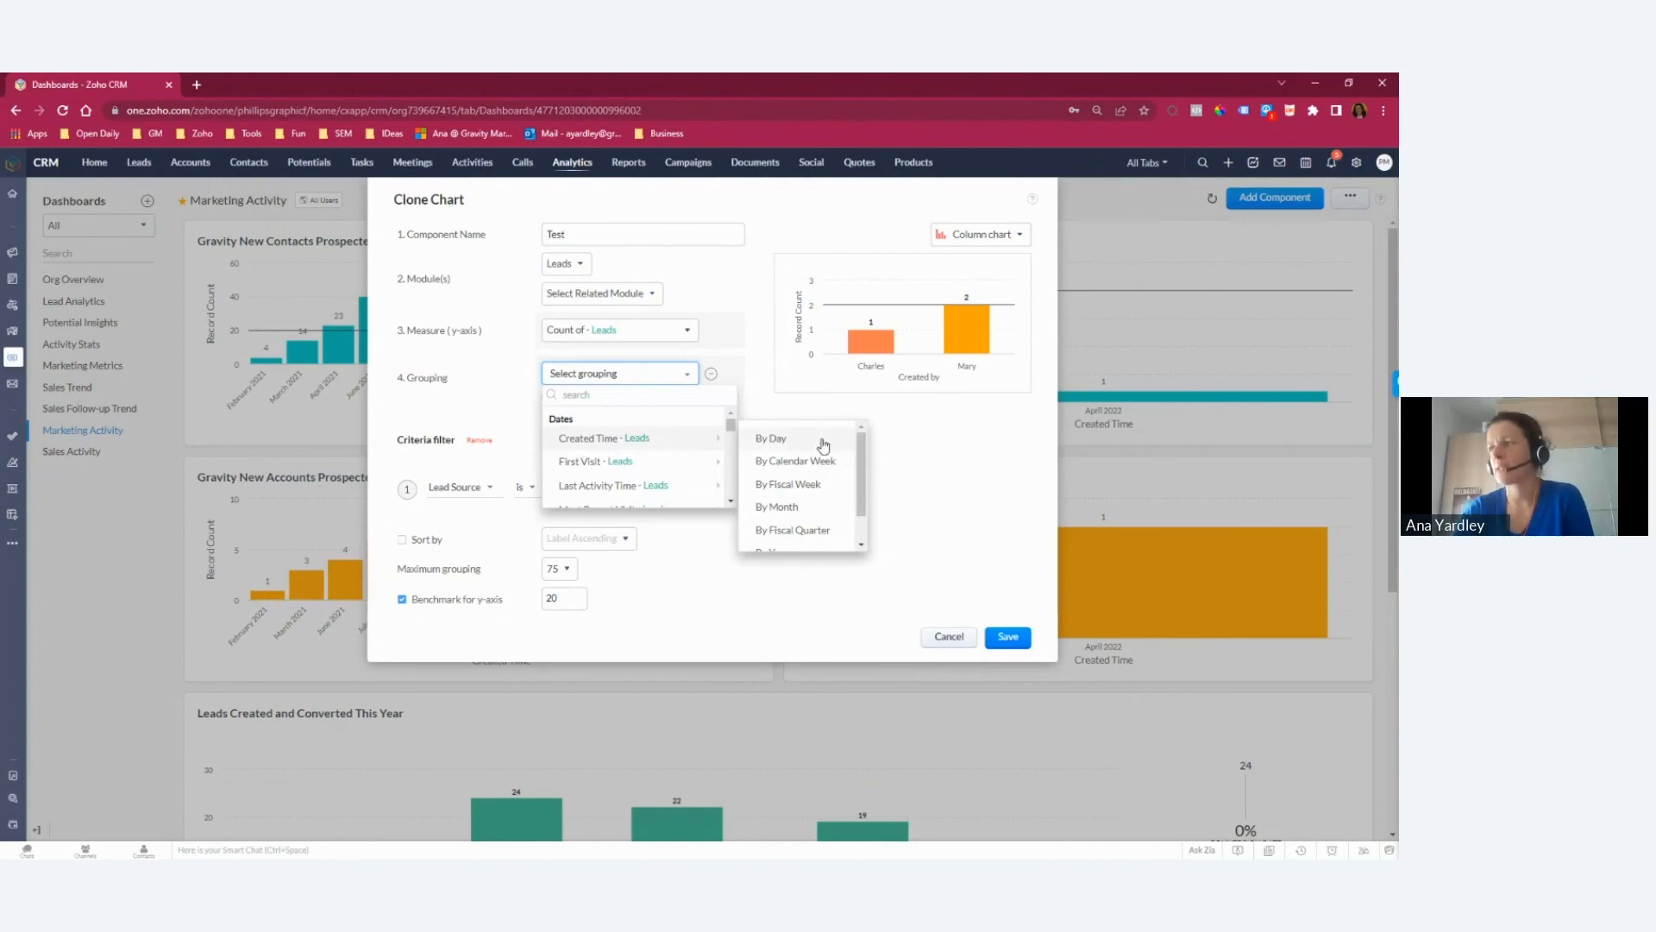
scroll(676, 467, down, 2)
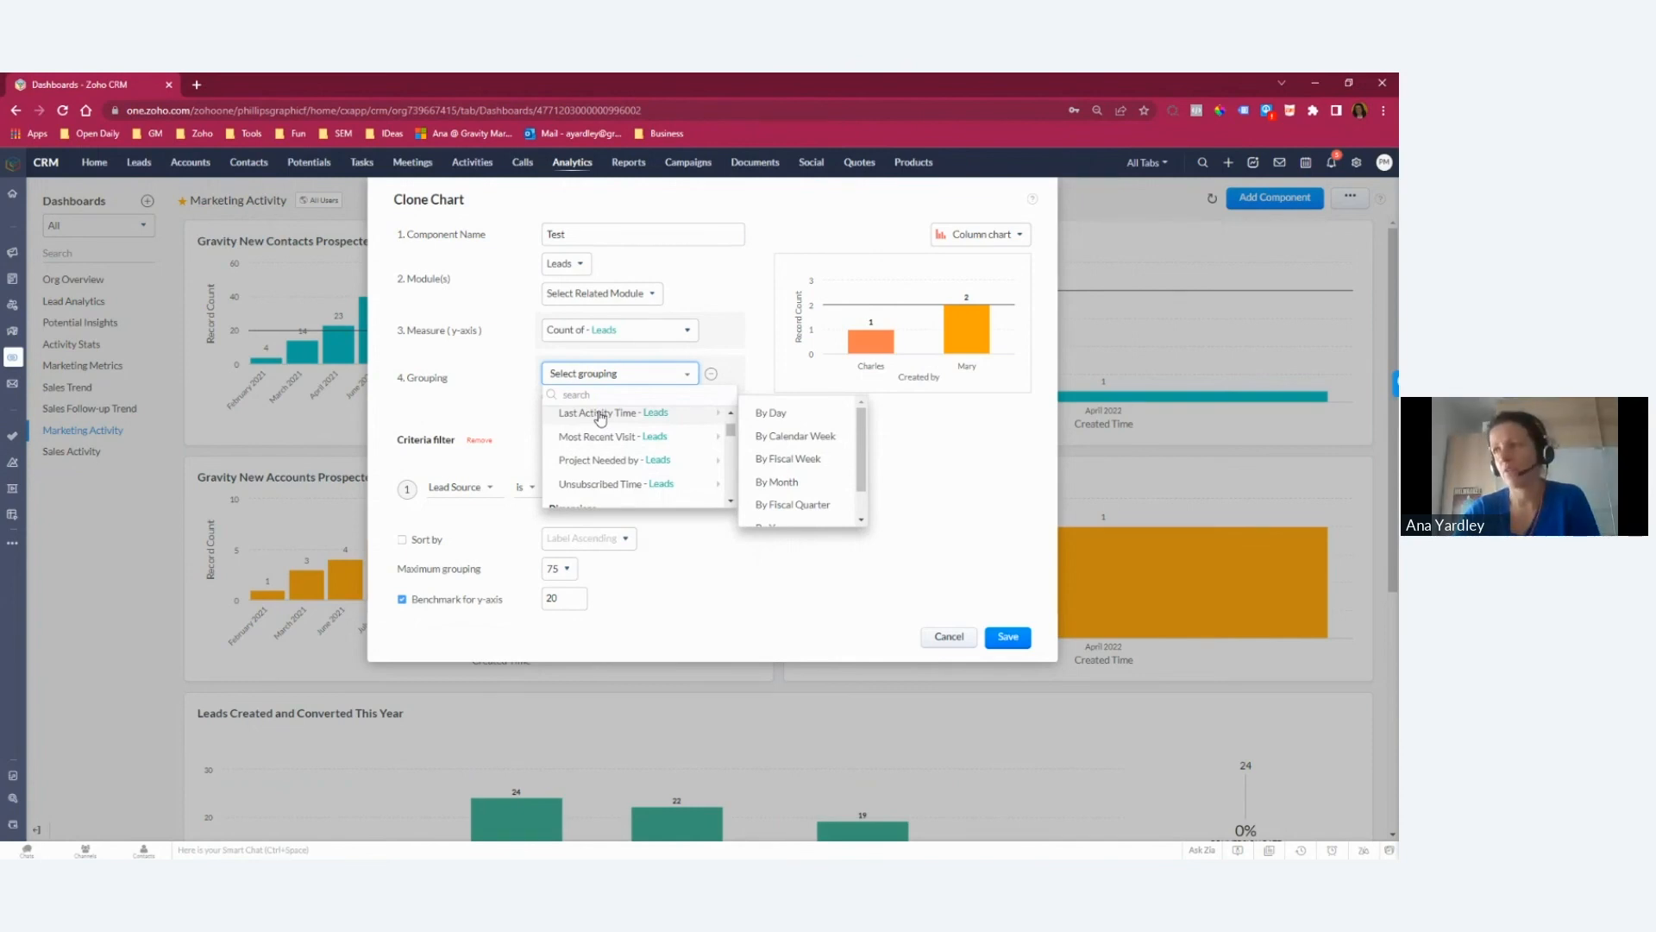
mouse_move(612, 464)
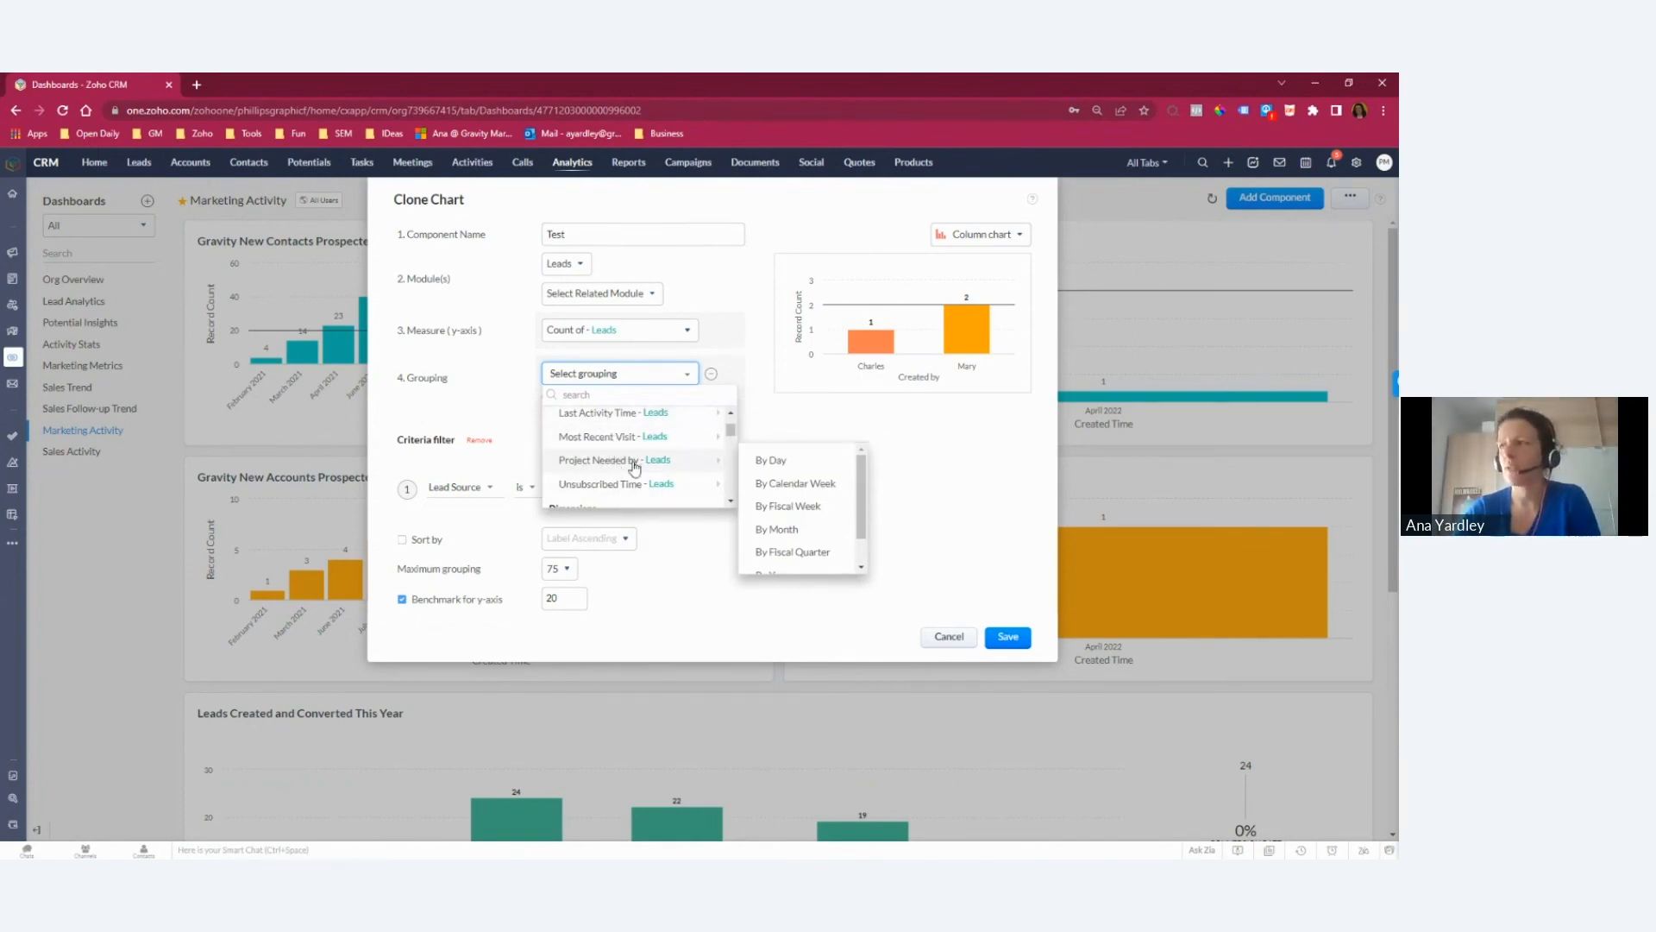
click(763, 469)
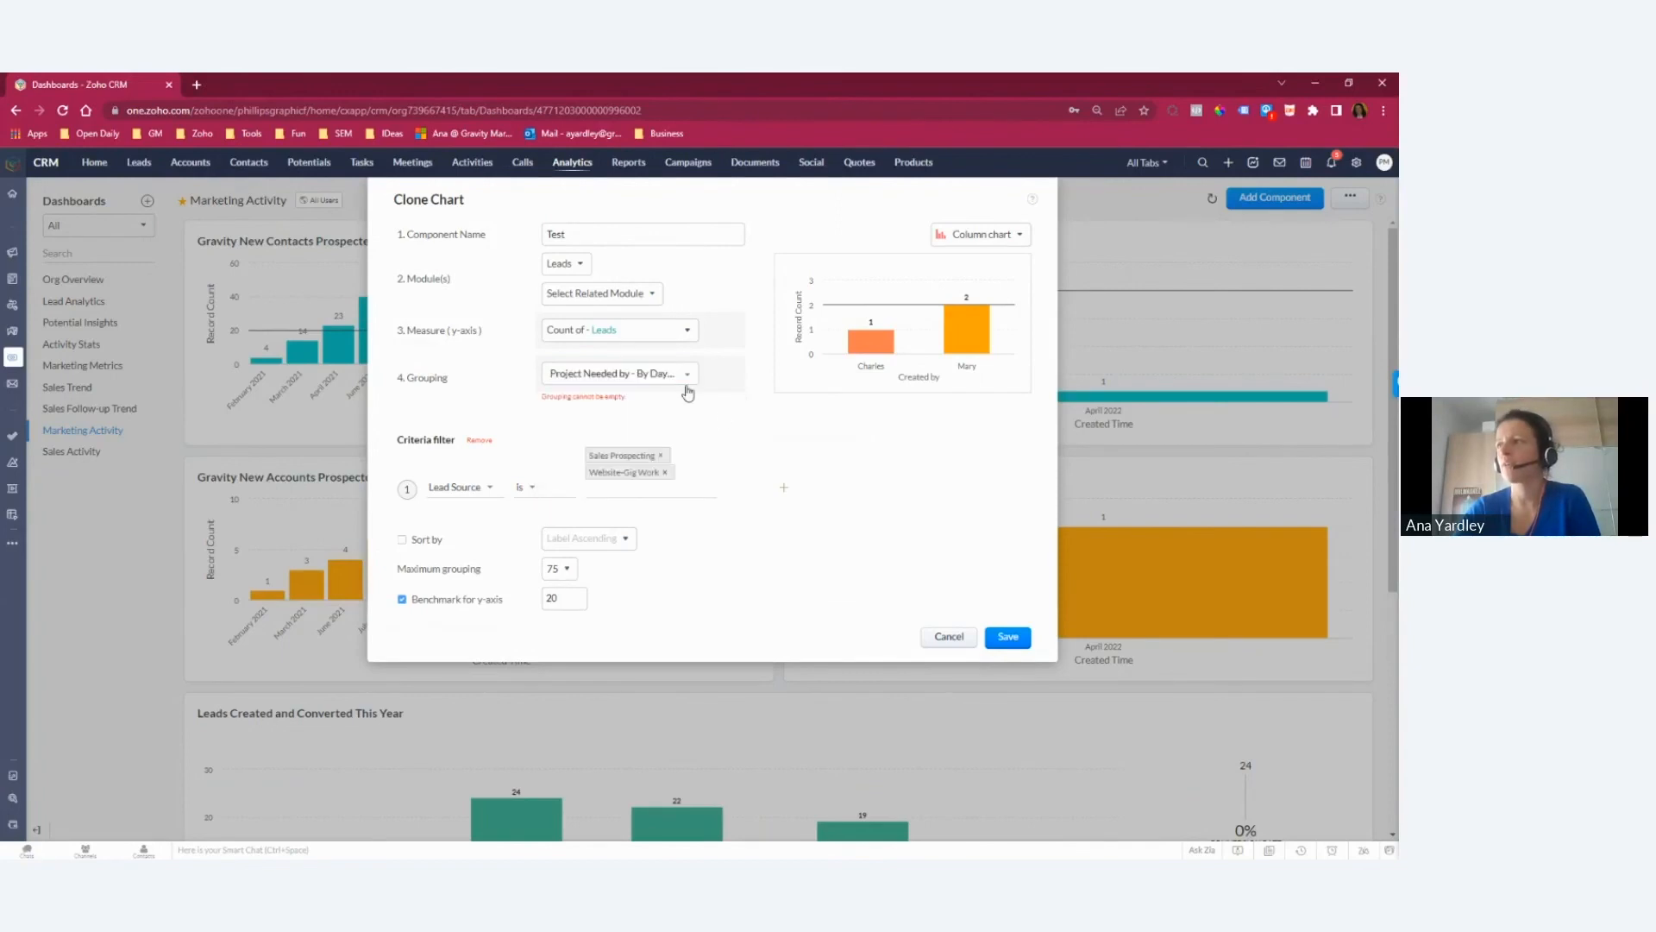
Step: Change the Test chart's grouping to Created Time by month and save the chart
click(681, 373)
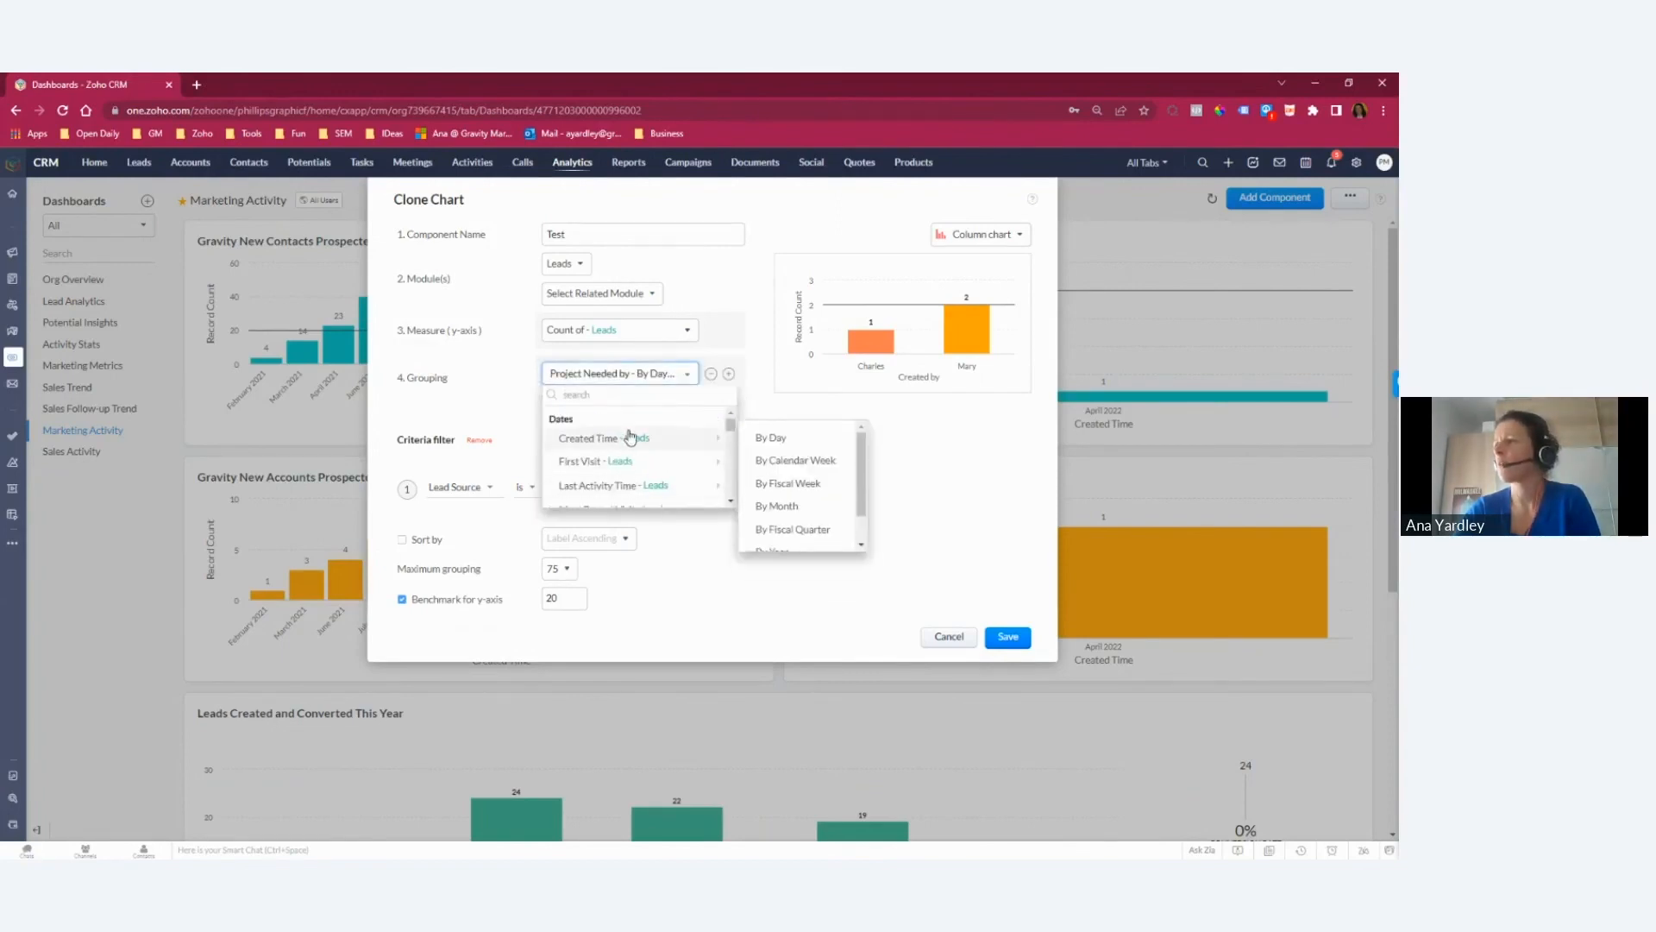
click(785, 505)
click(1023, 644)
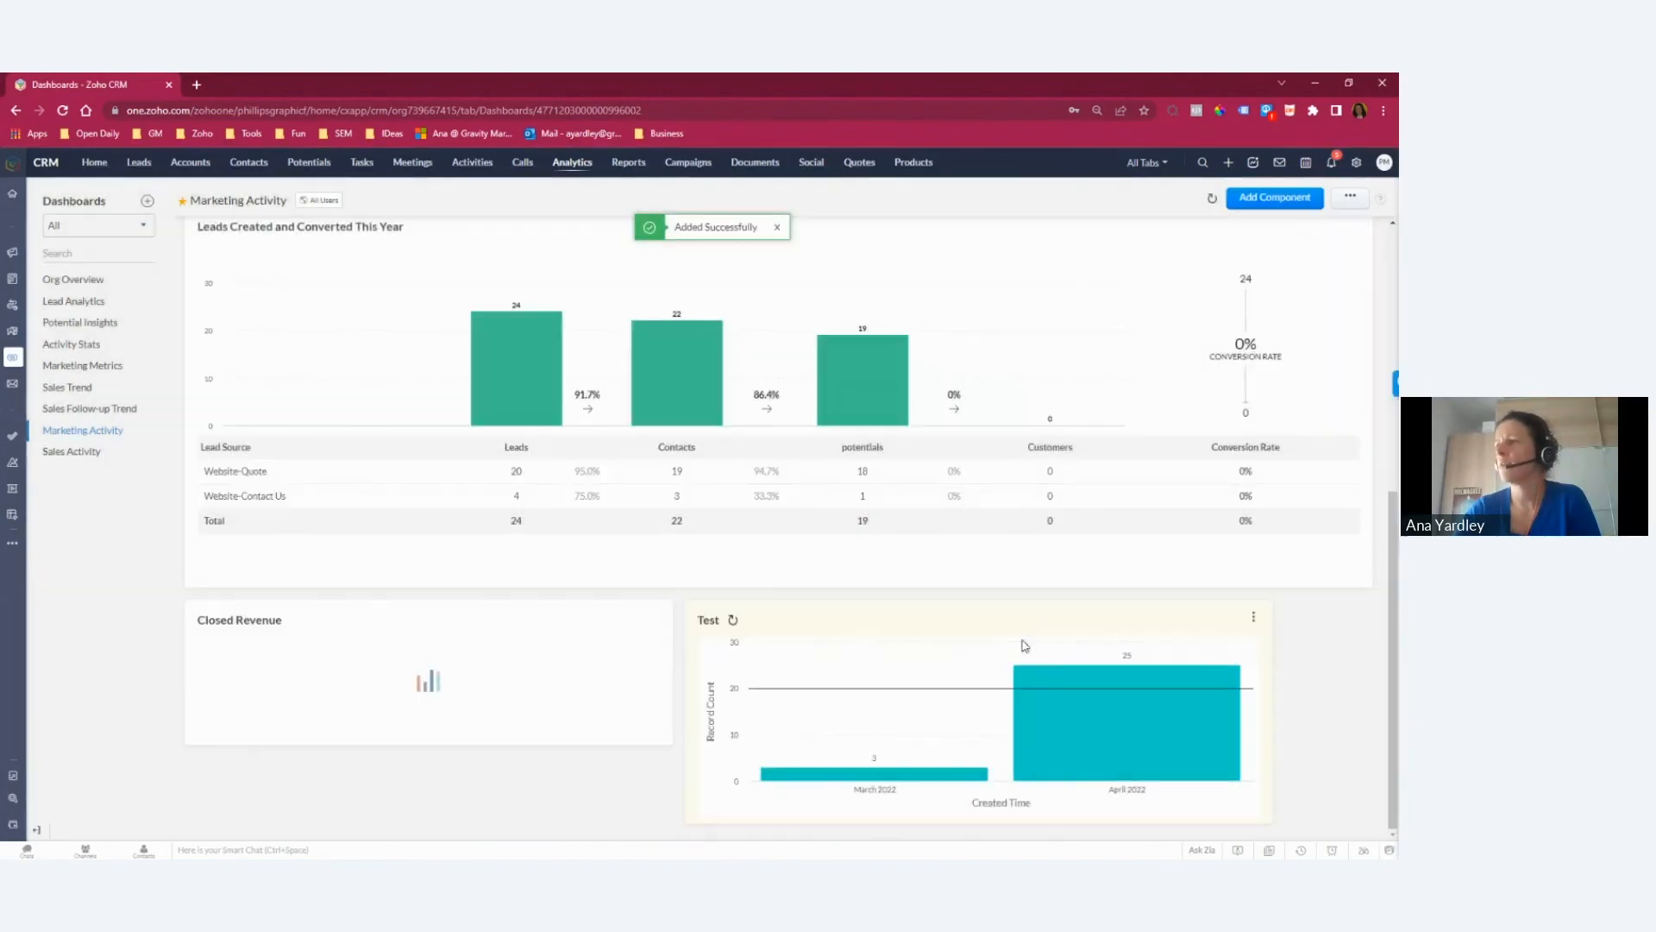
Step: Delete the Test chart permanently from the Marketing Activity dashboard
mouse_move(1065, 754)
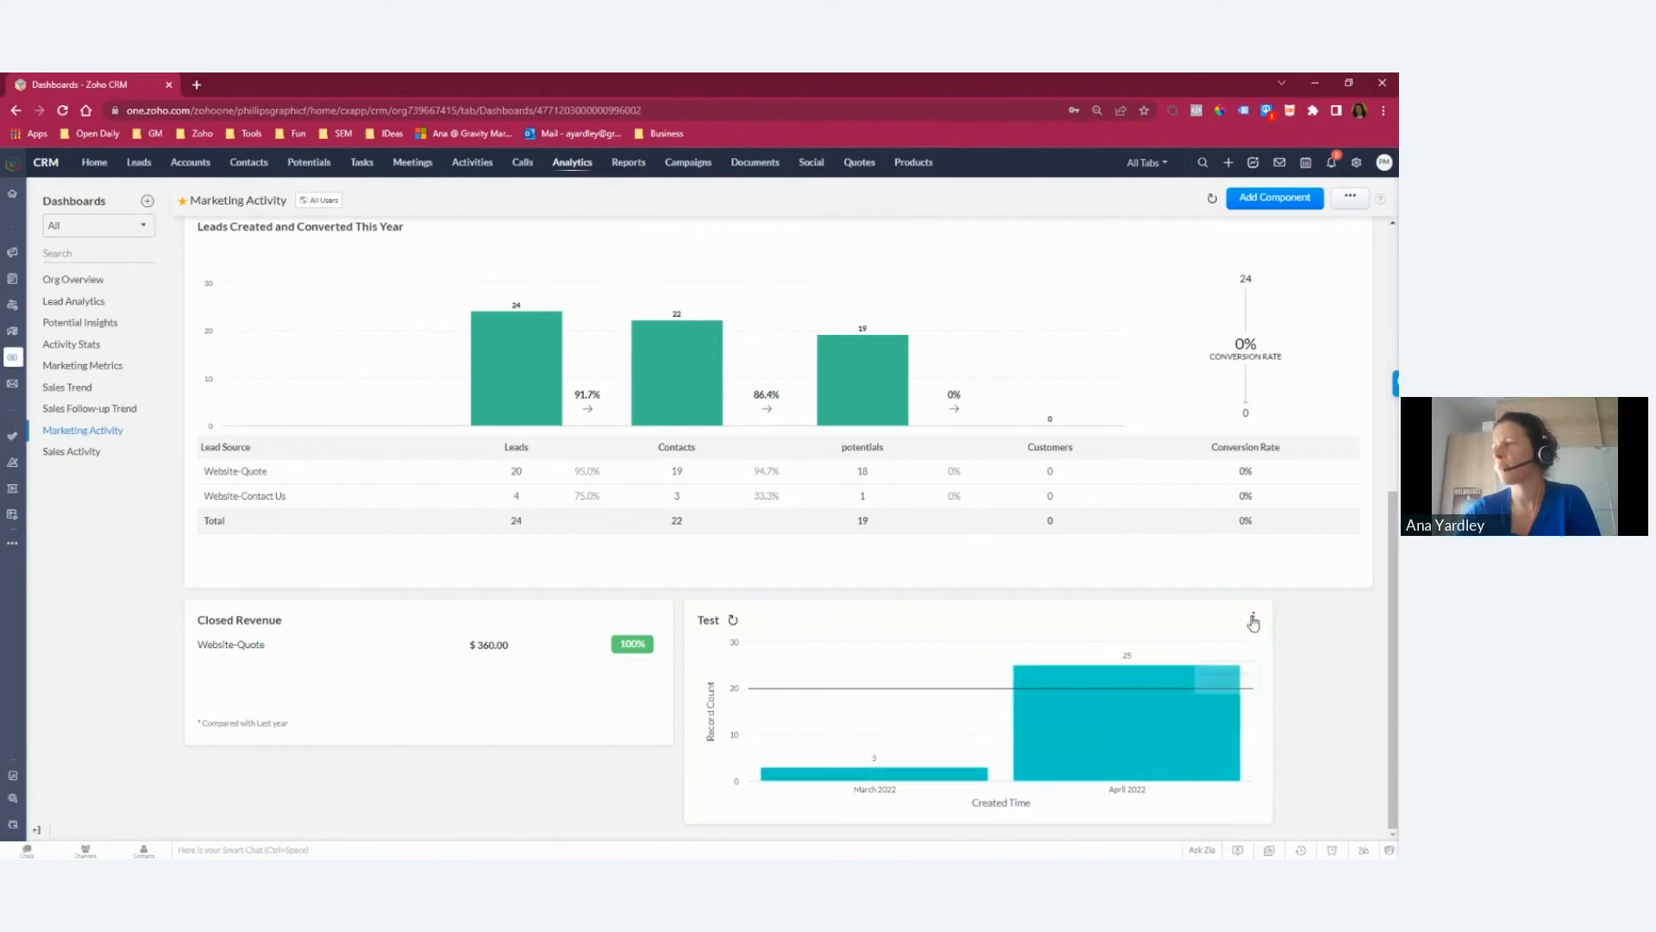
click(1253, 615)
click(1182, 685)
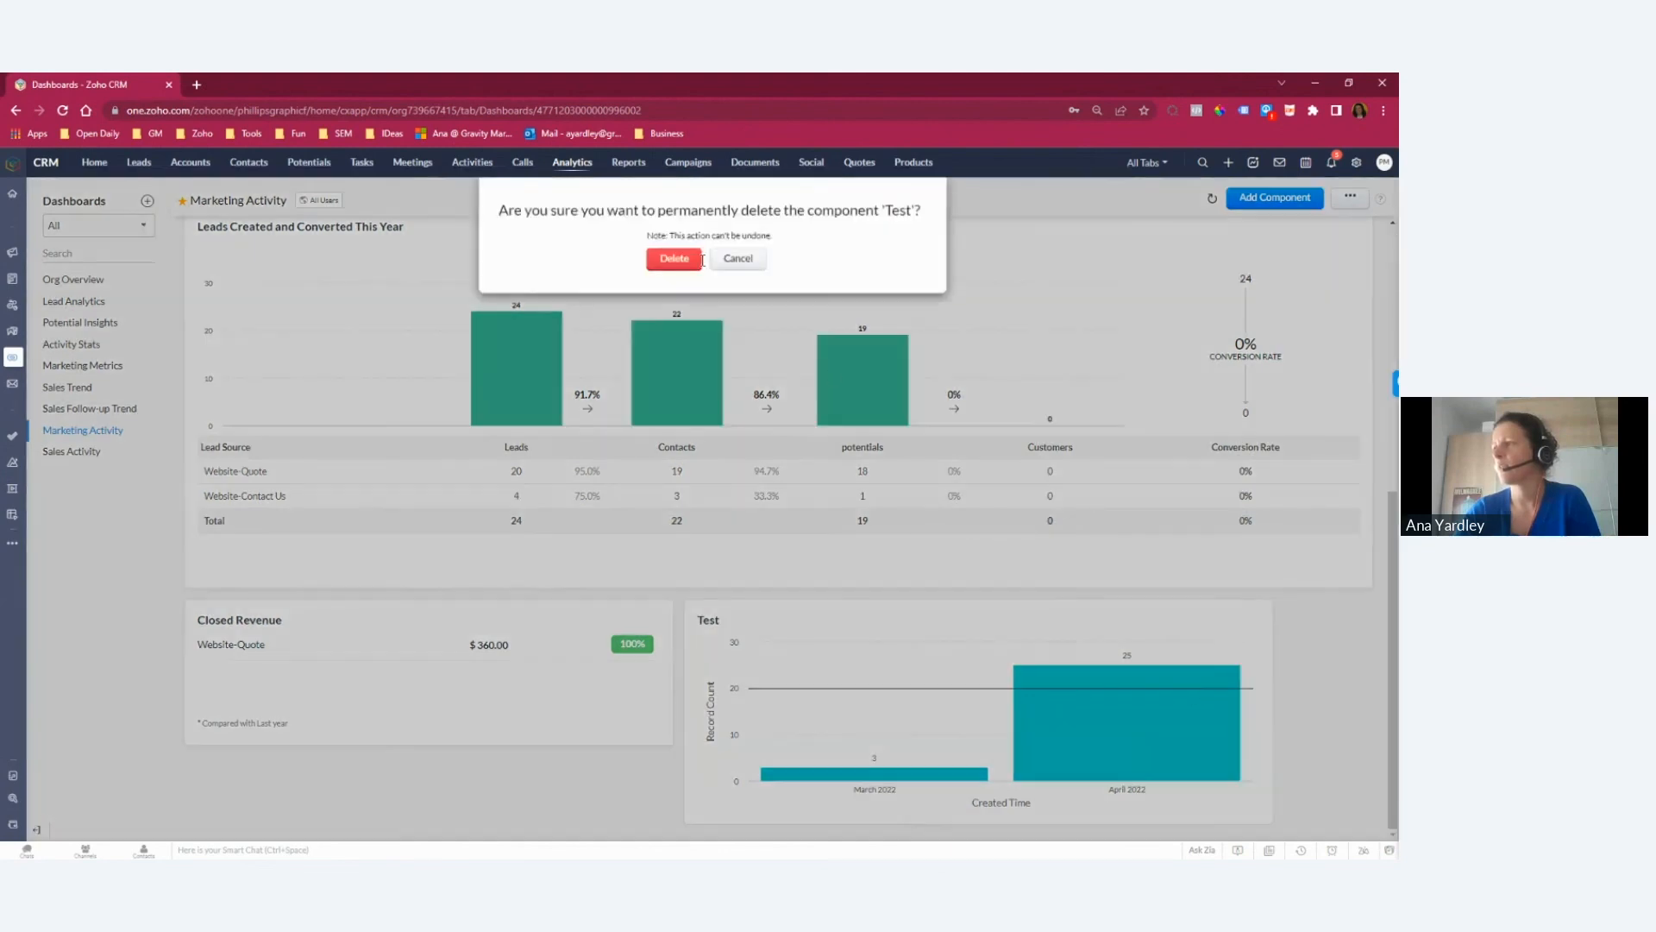
click(672, 262)
scroll(828, 517, up, 3)
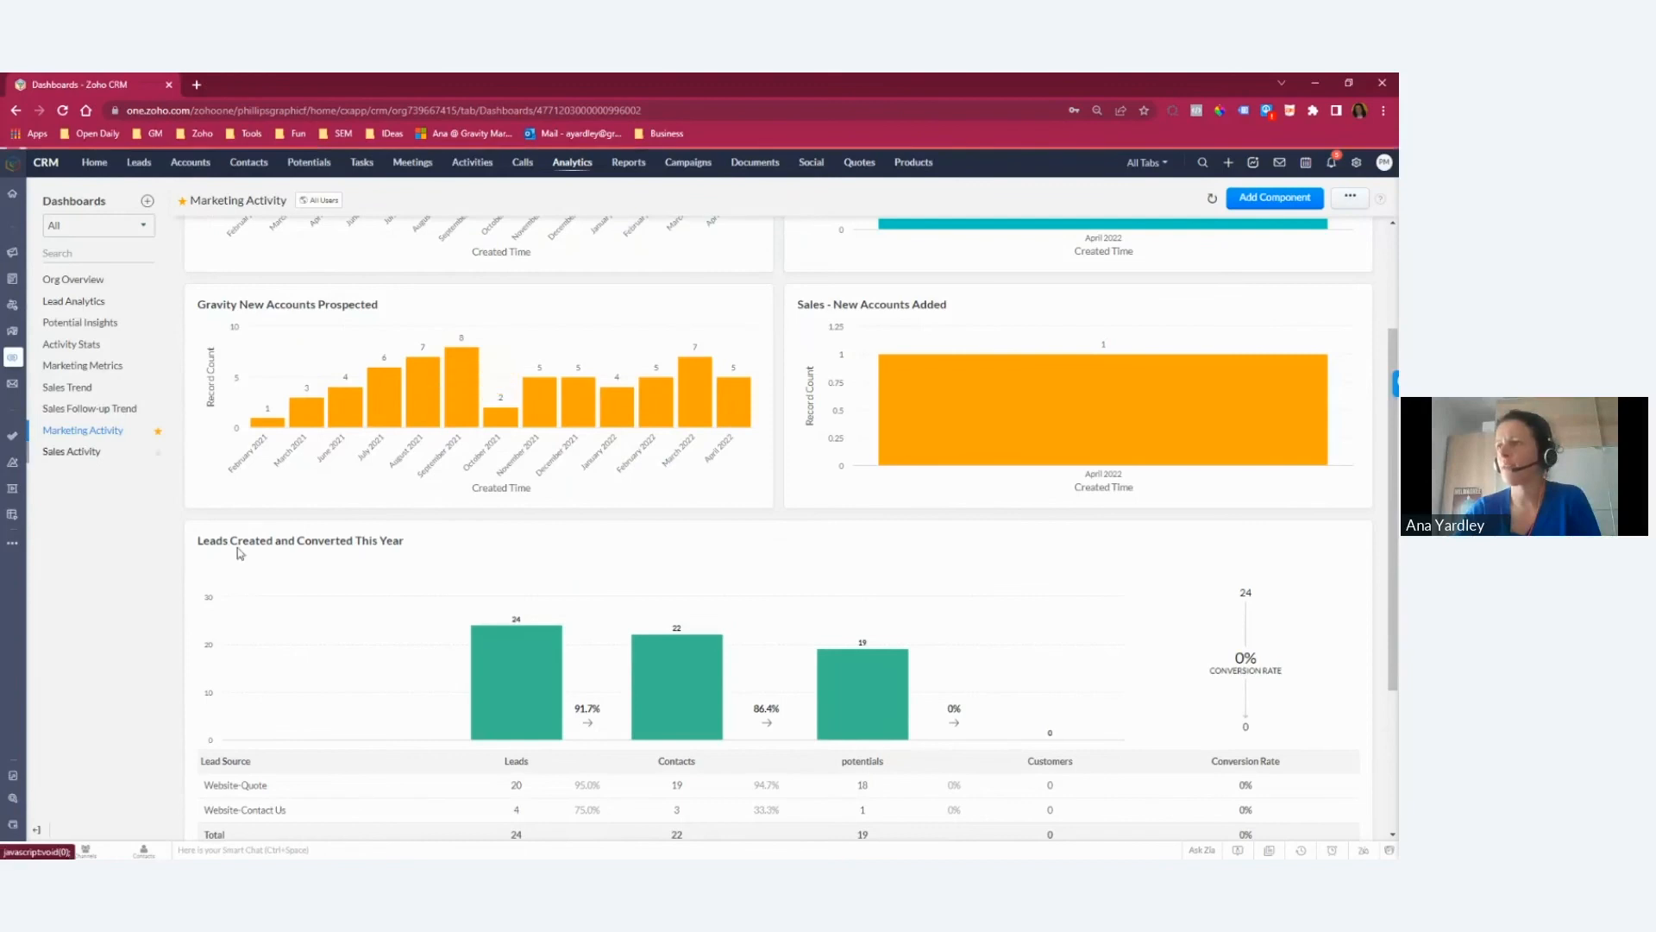
Step: View the Lead Analytics dashboard and check the options available for the Top 10 Lead Sources component
click(73, 301)
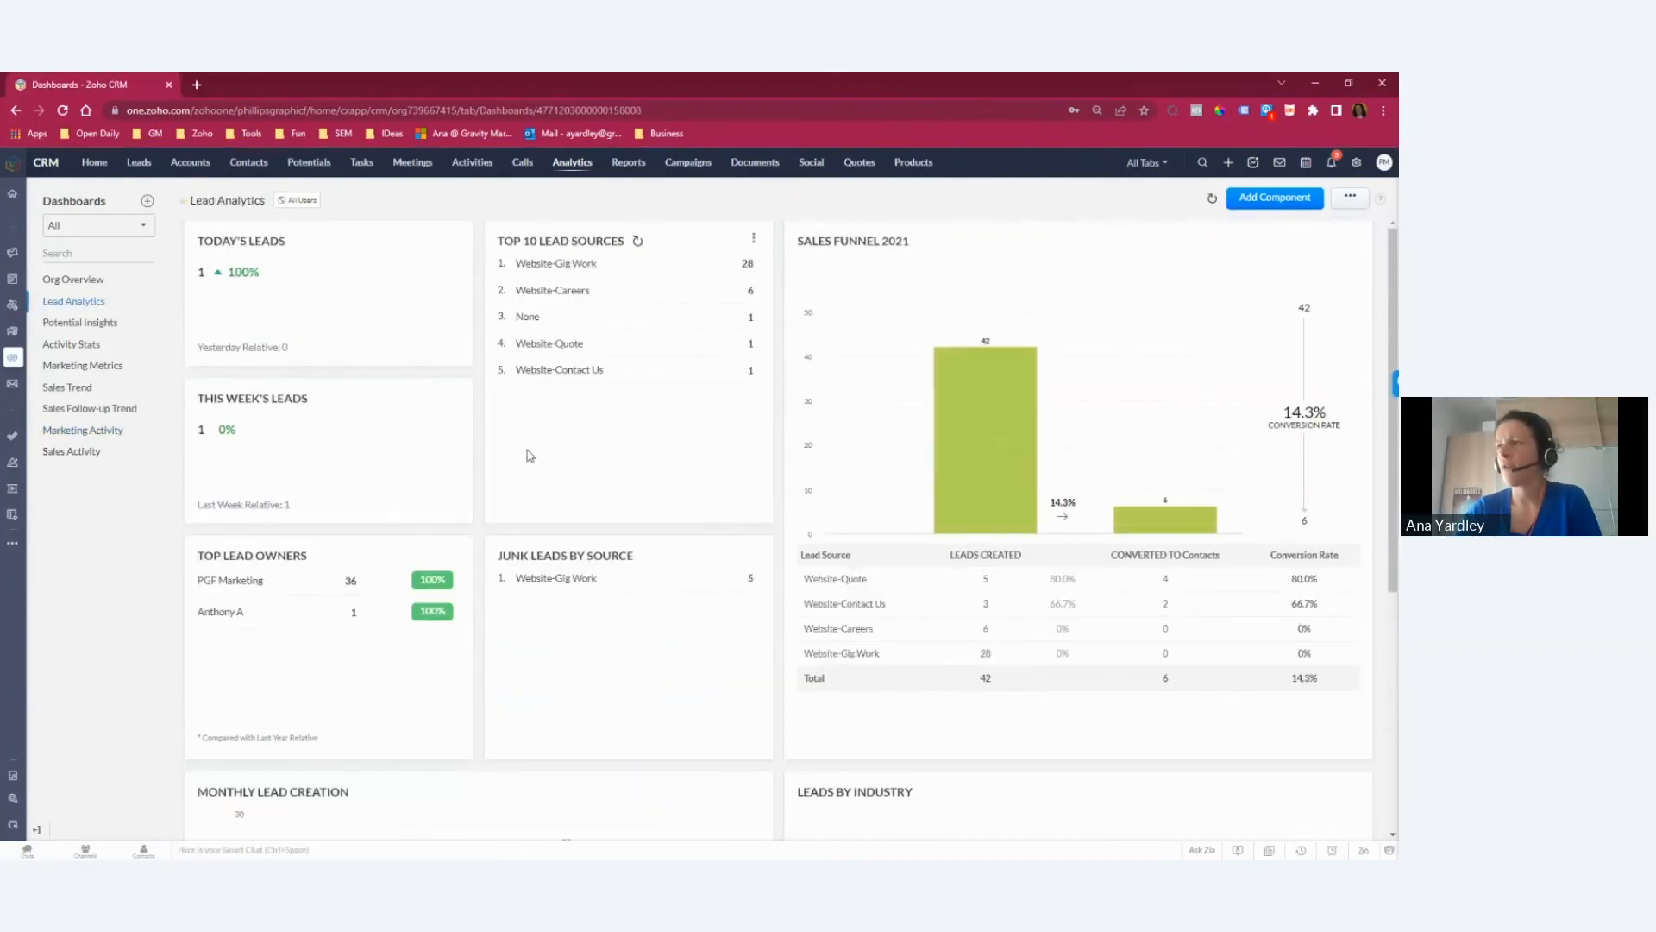
click(752, 241)
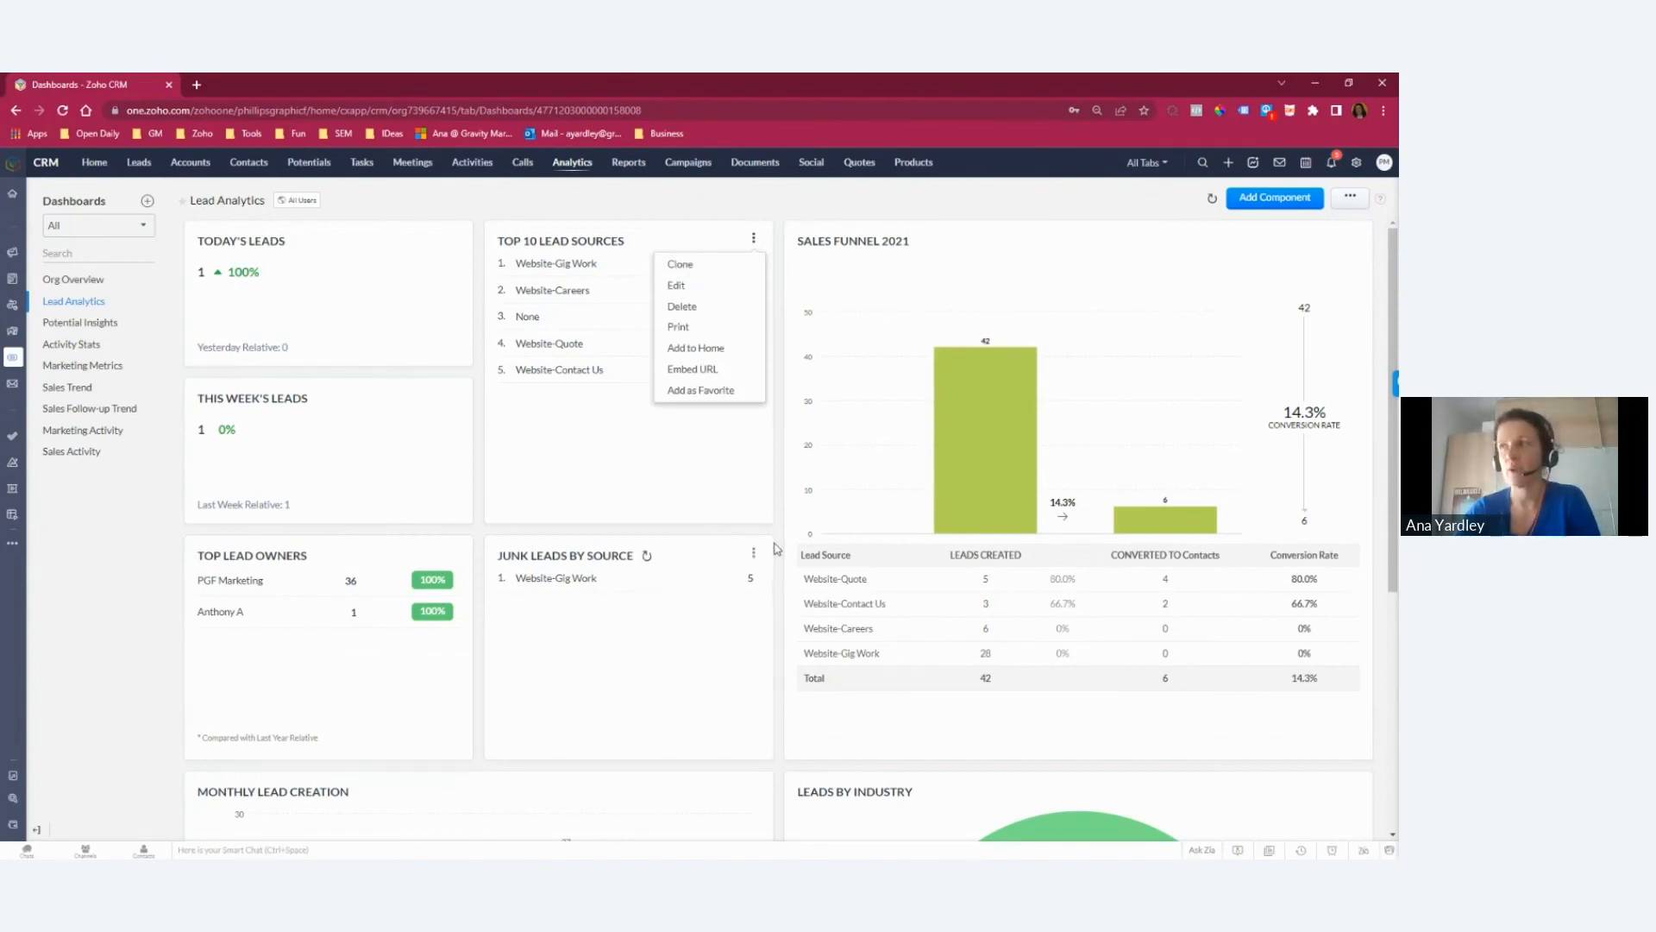
click(672, 197)
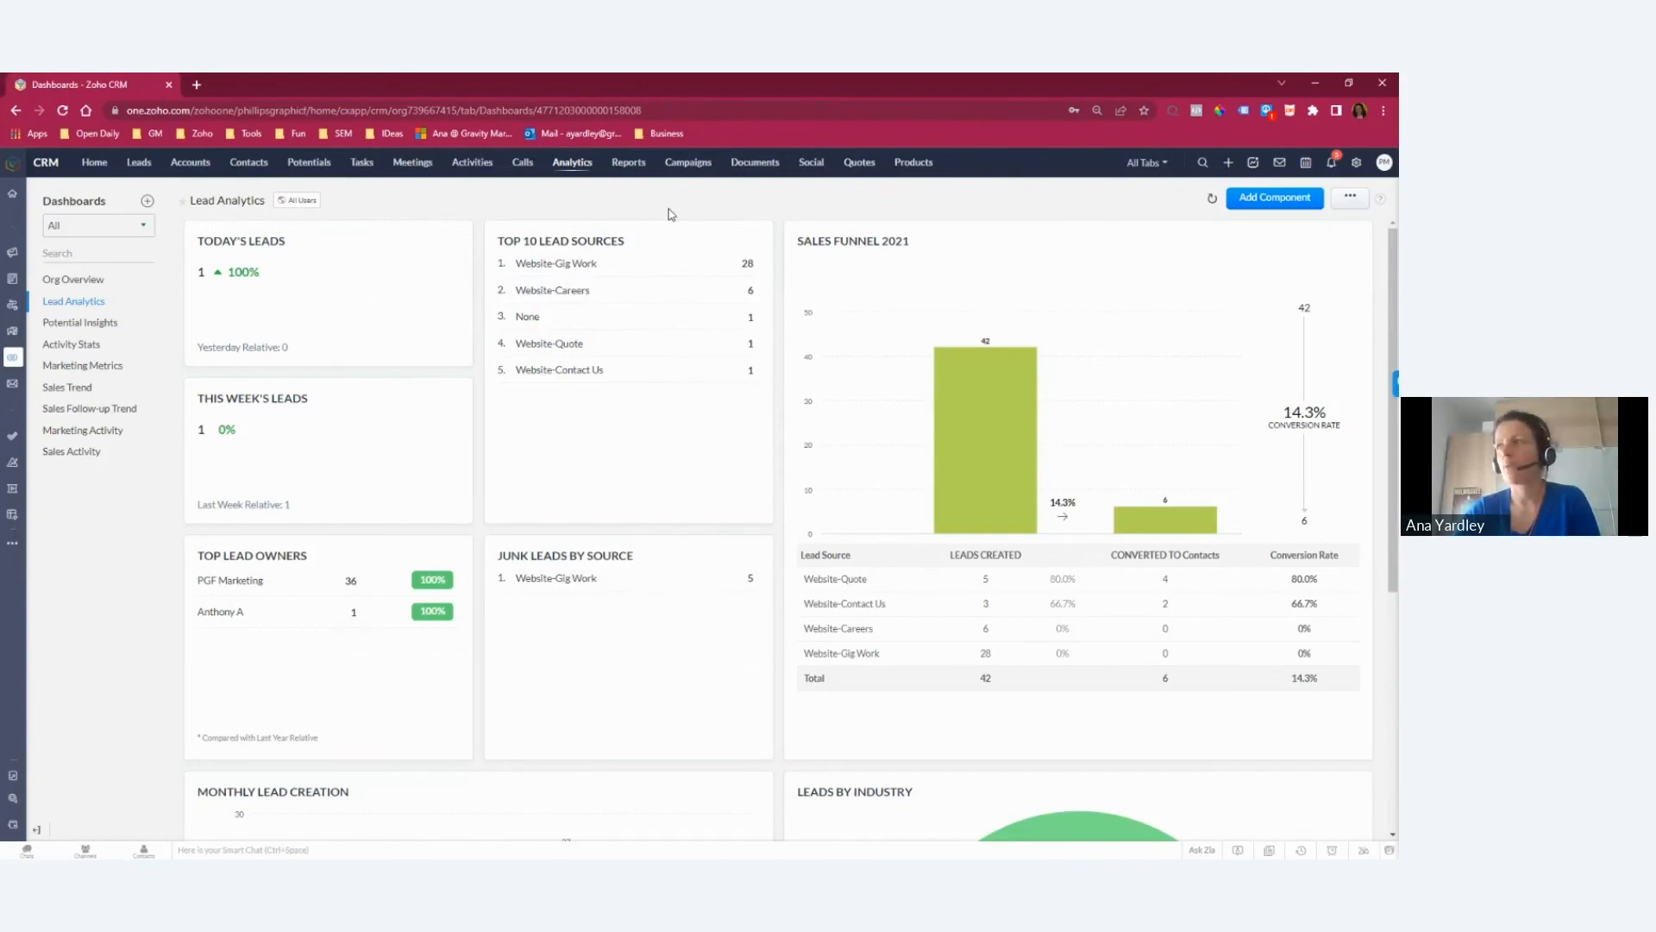
Step: View the Sent Email Status report filtered by Email Sent On for the Previous FY, and return to the report list
click(628, 163)
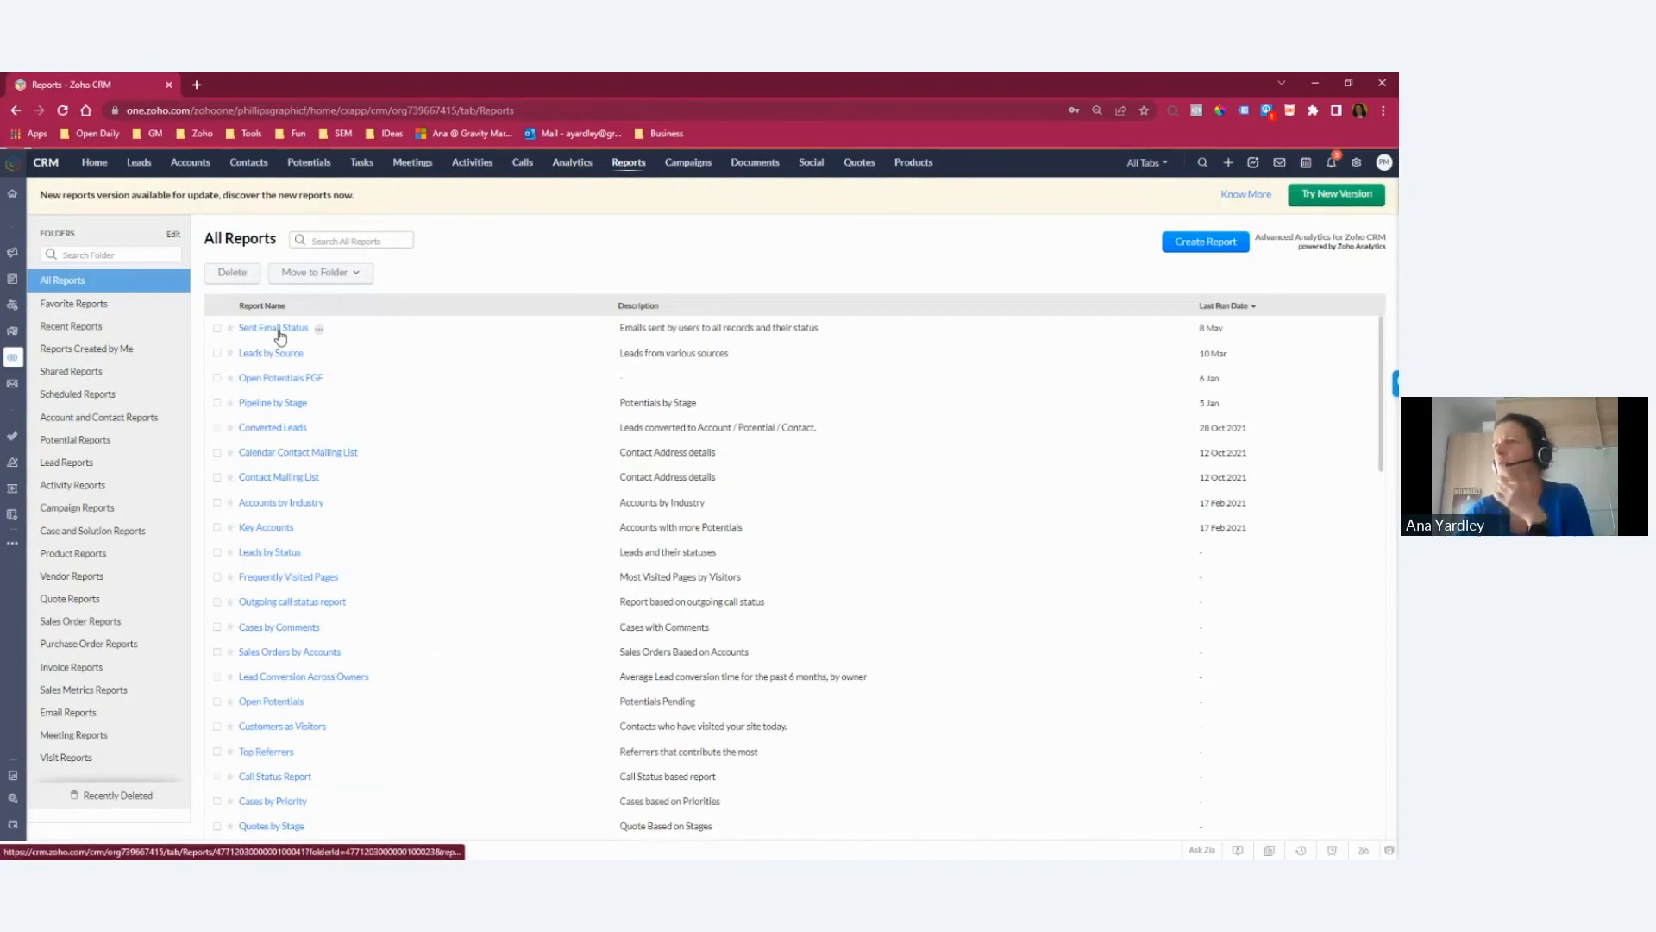
click(282, 337)
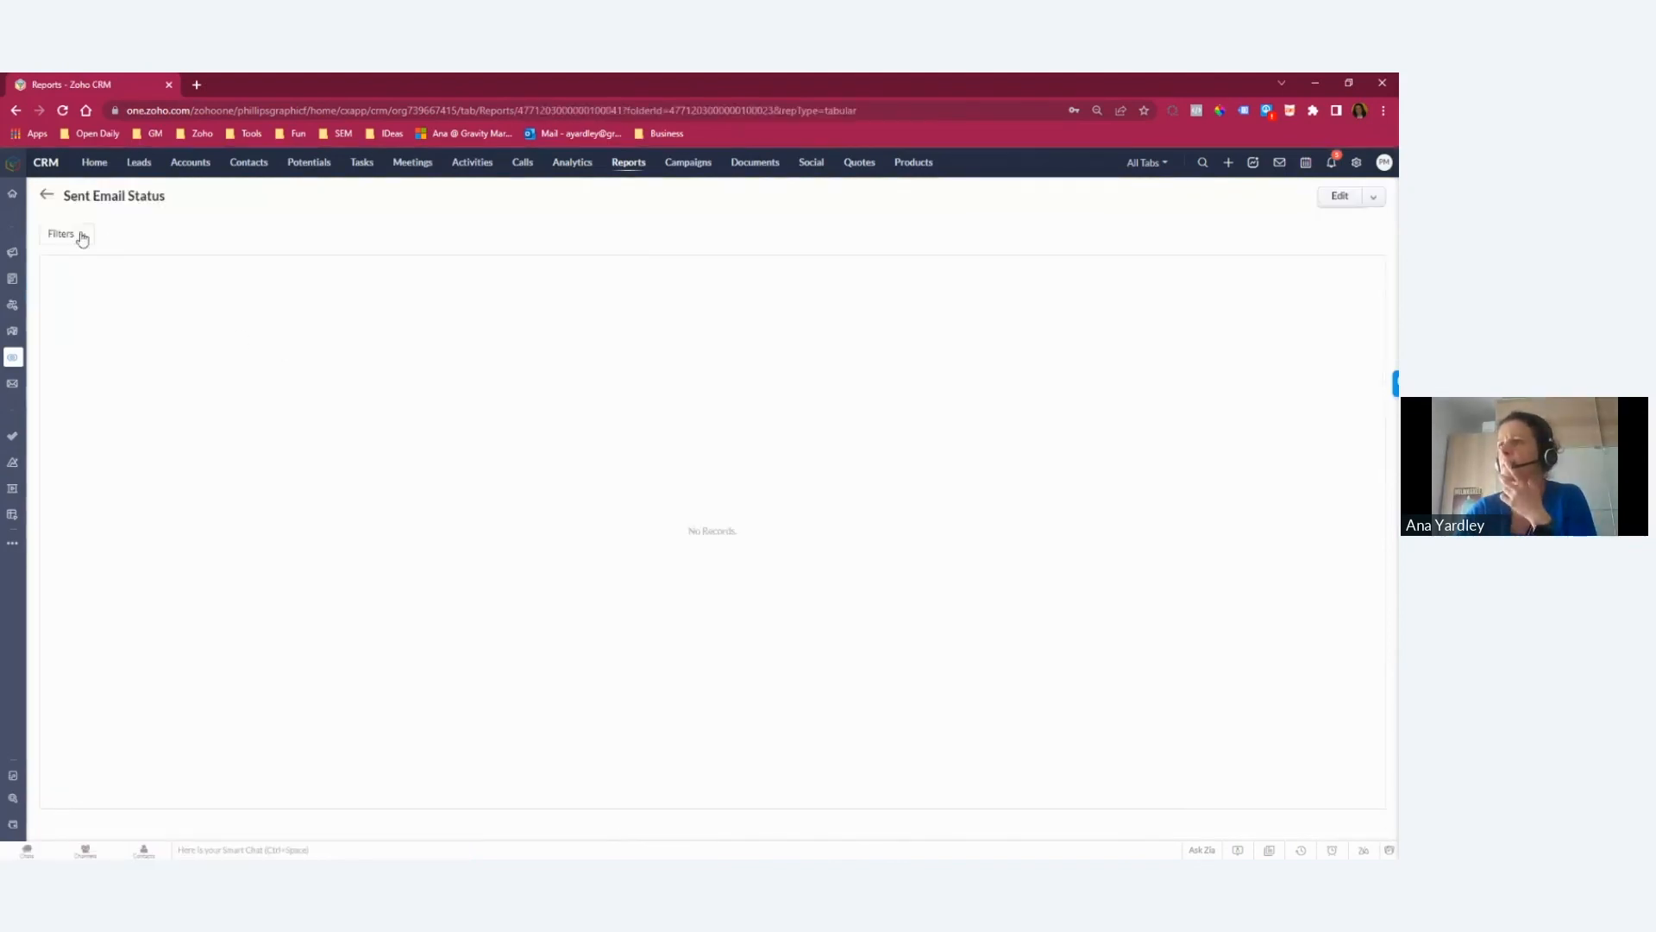
click(232, 265)
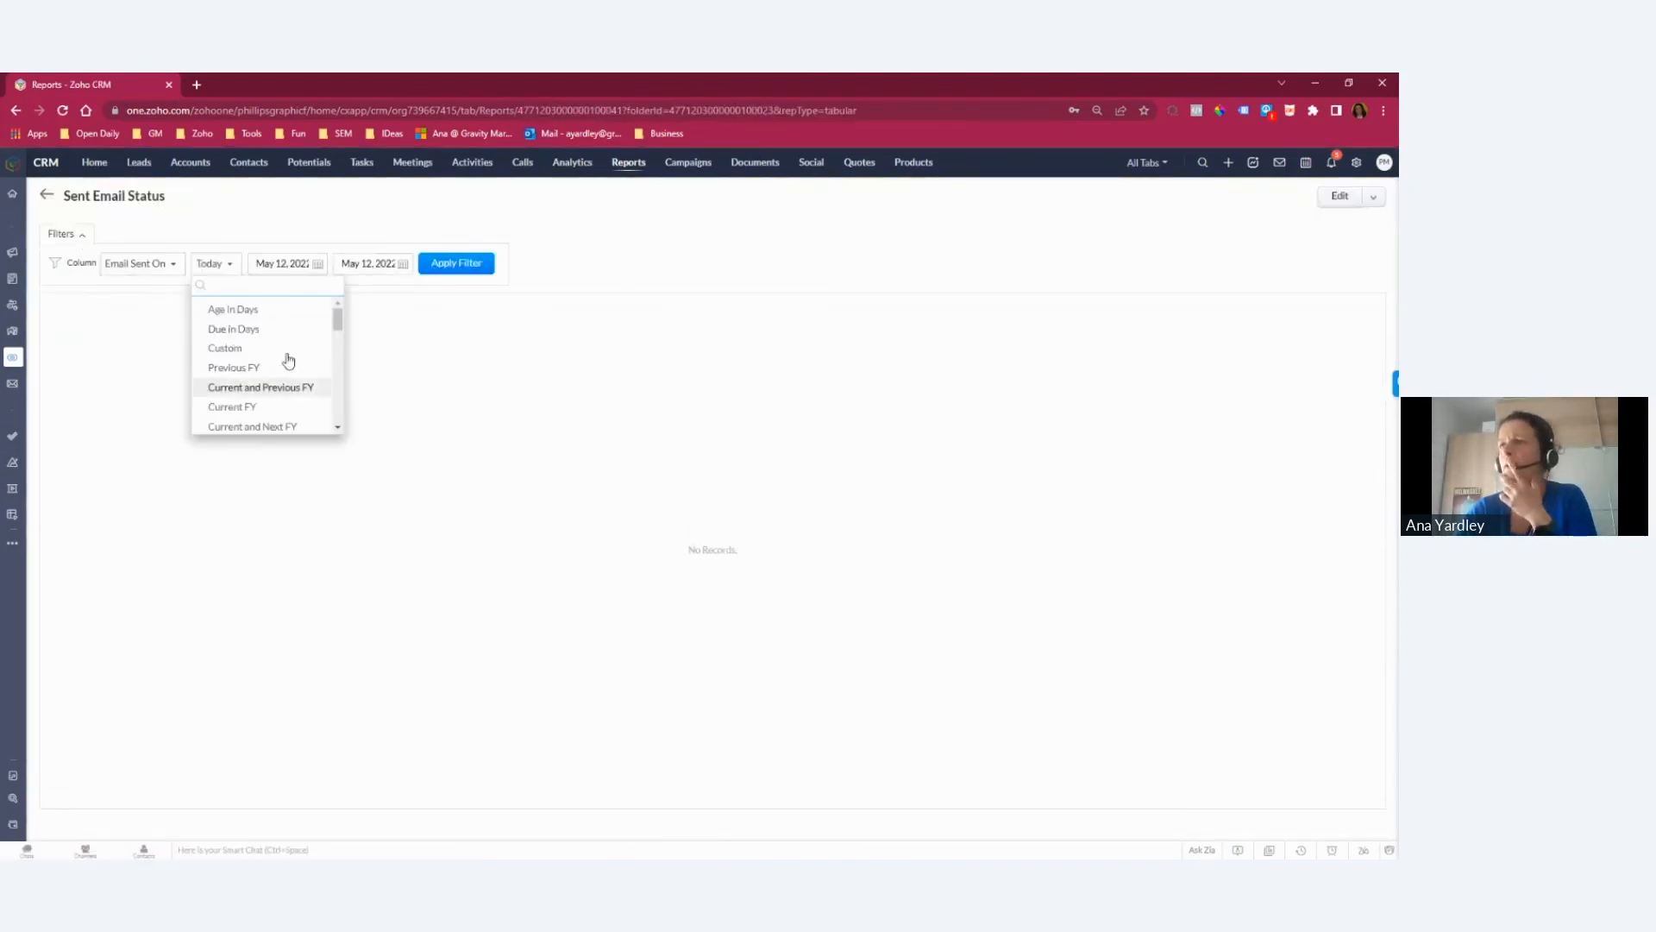
click(272, 372)
click(502, 268)
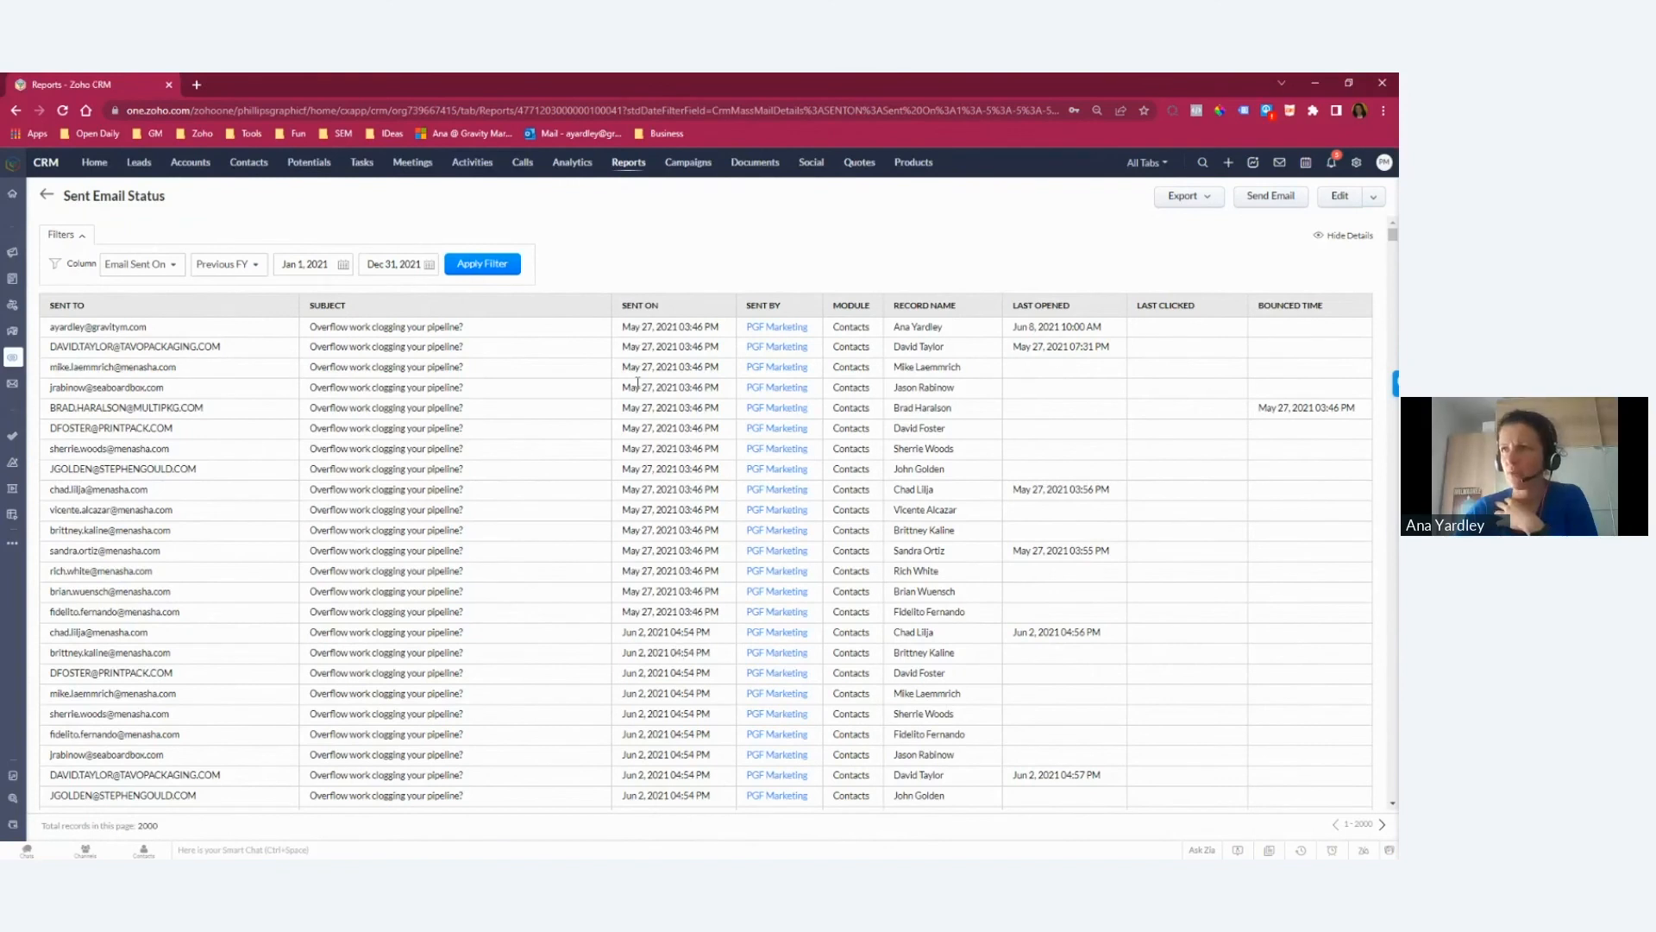
click(42, 199)
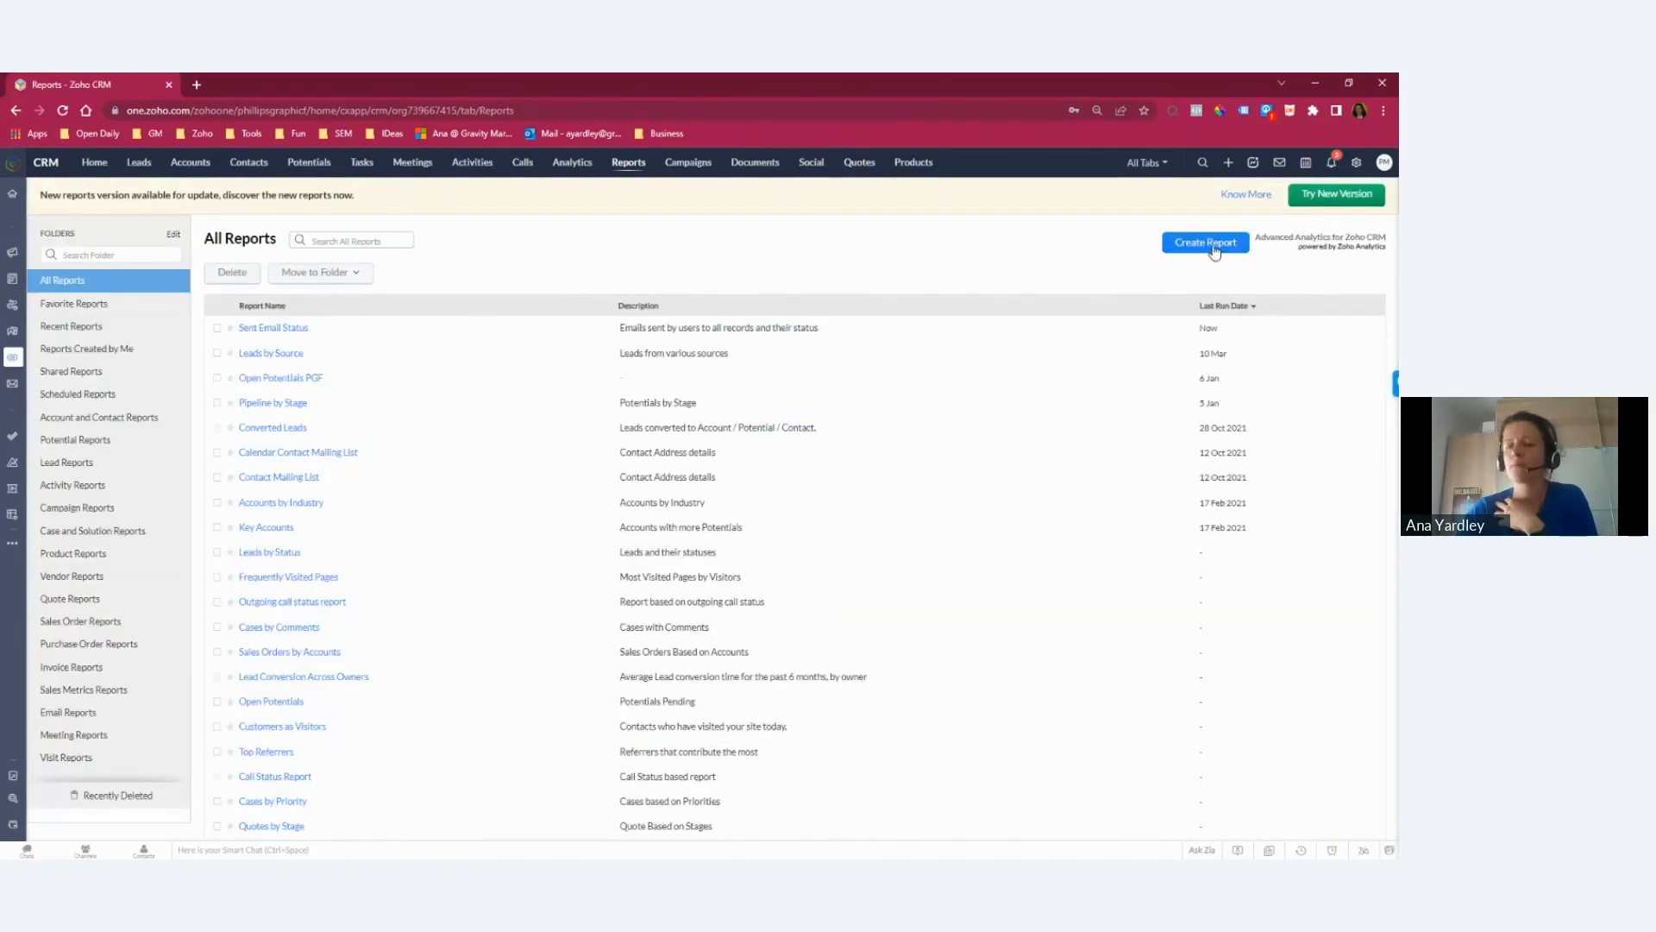
click(1207, 243)
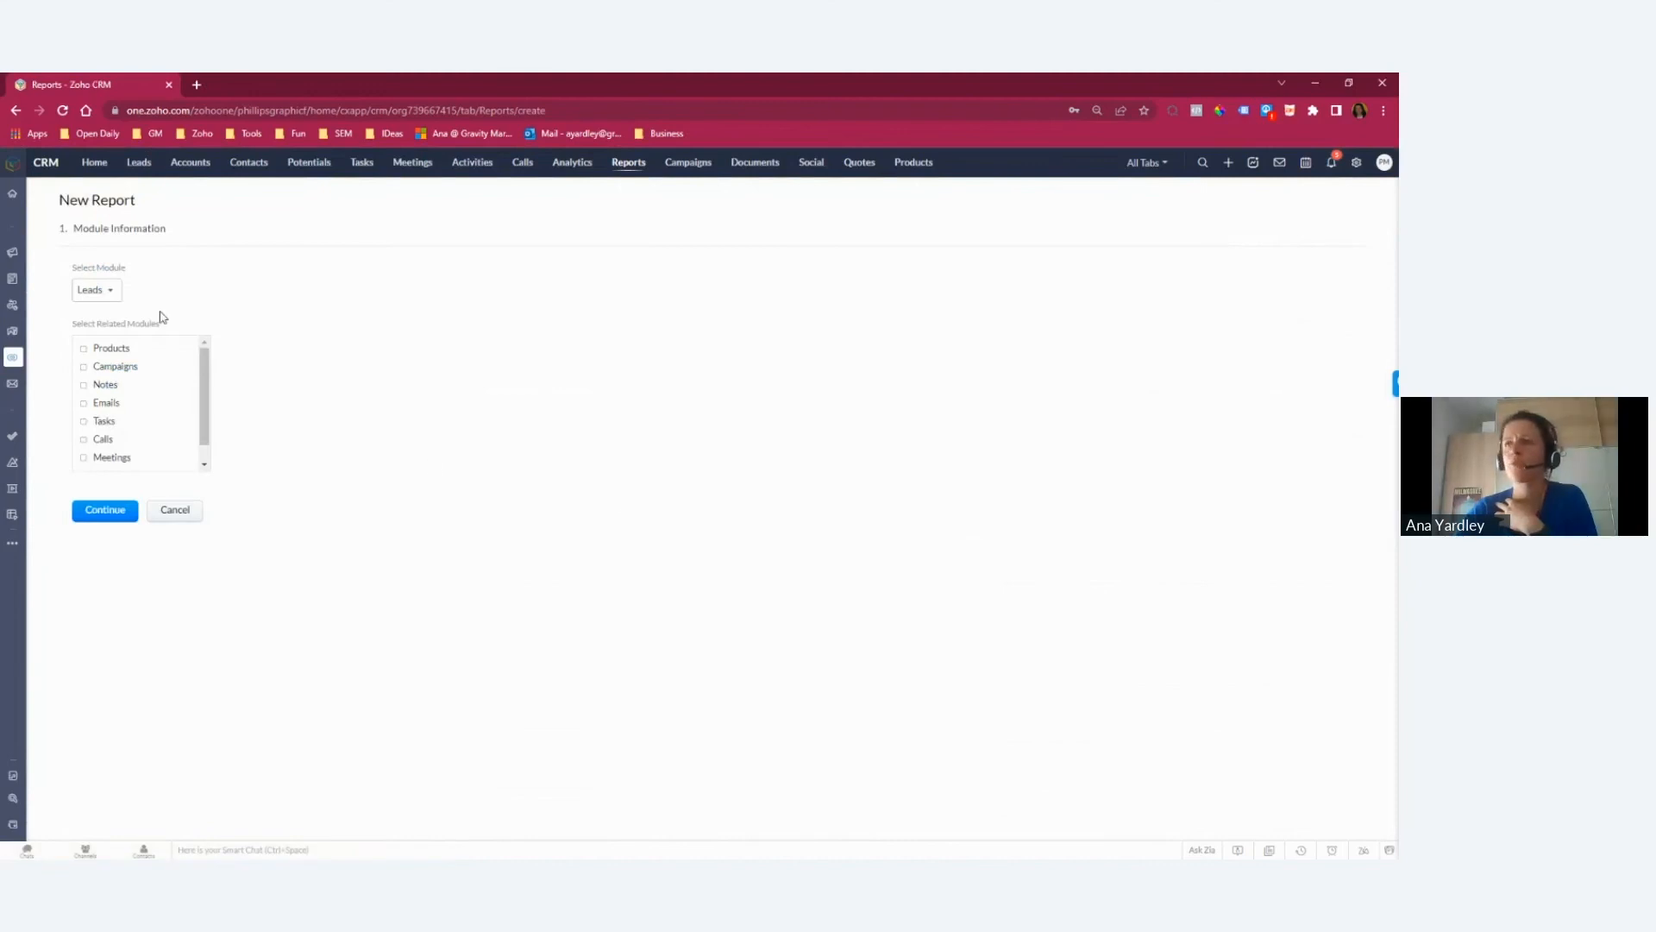
click(100, 355)
click(103, 369)
click(95, 421)
click(113, 512)
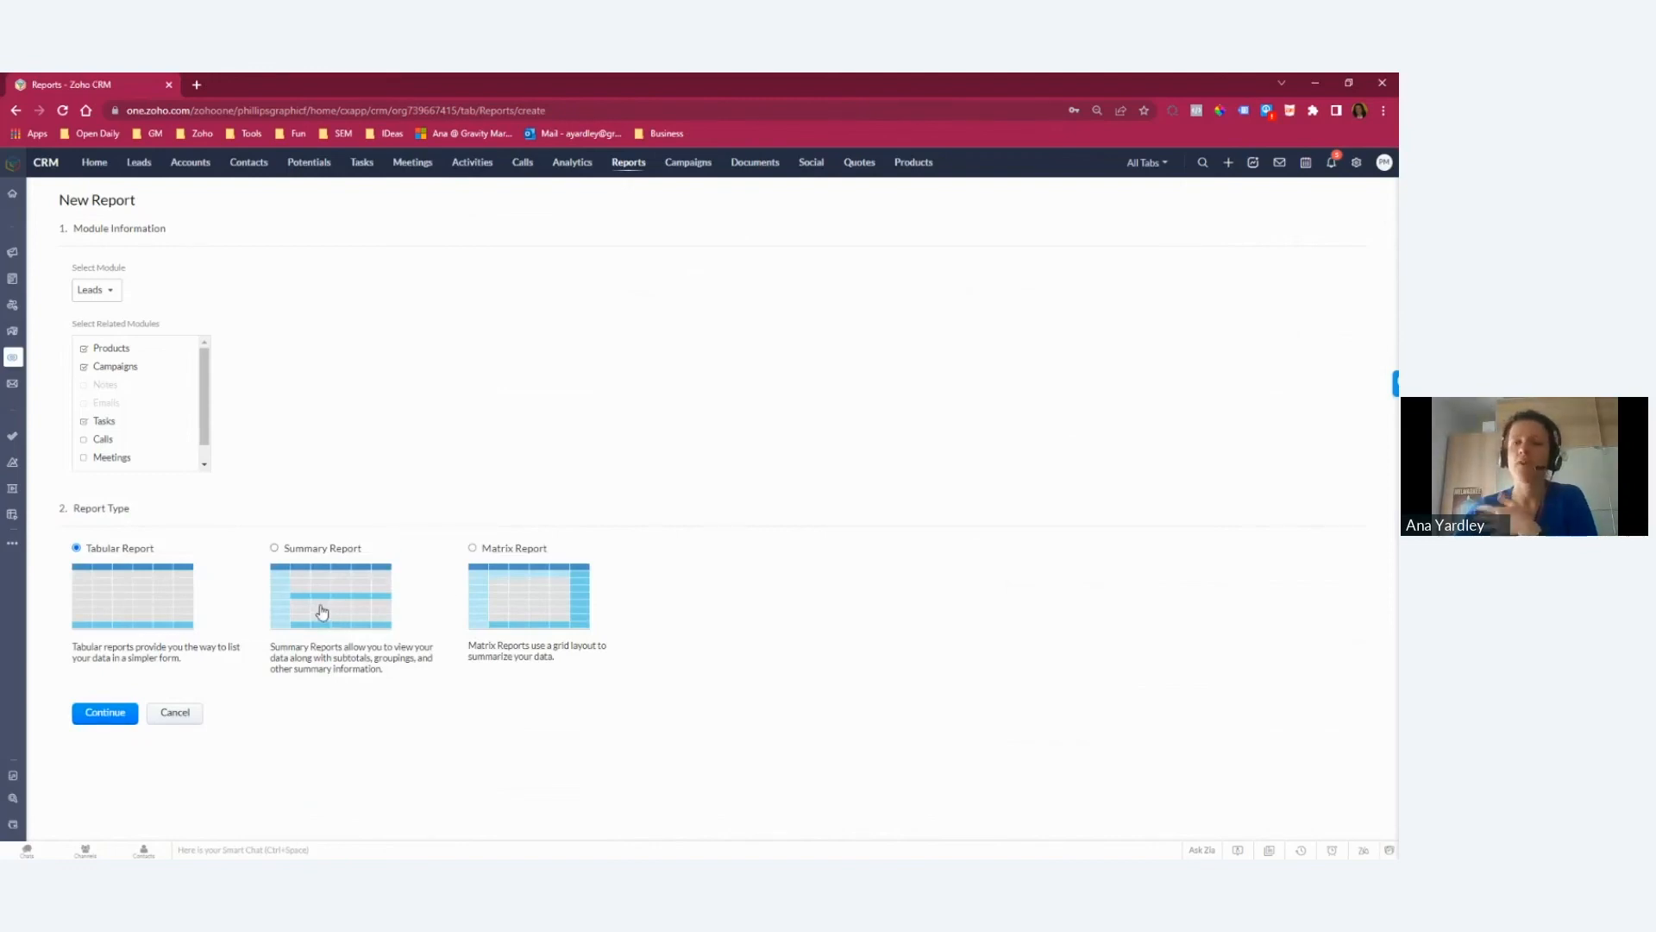
click(199, 718)
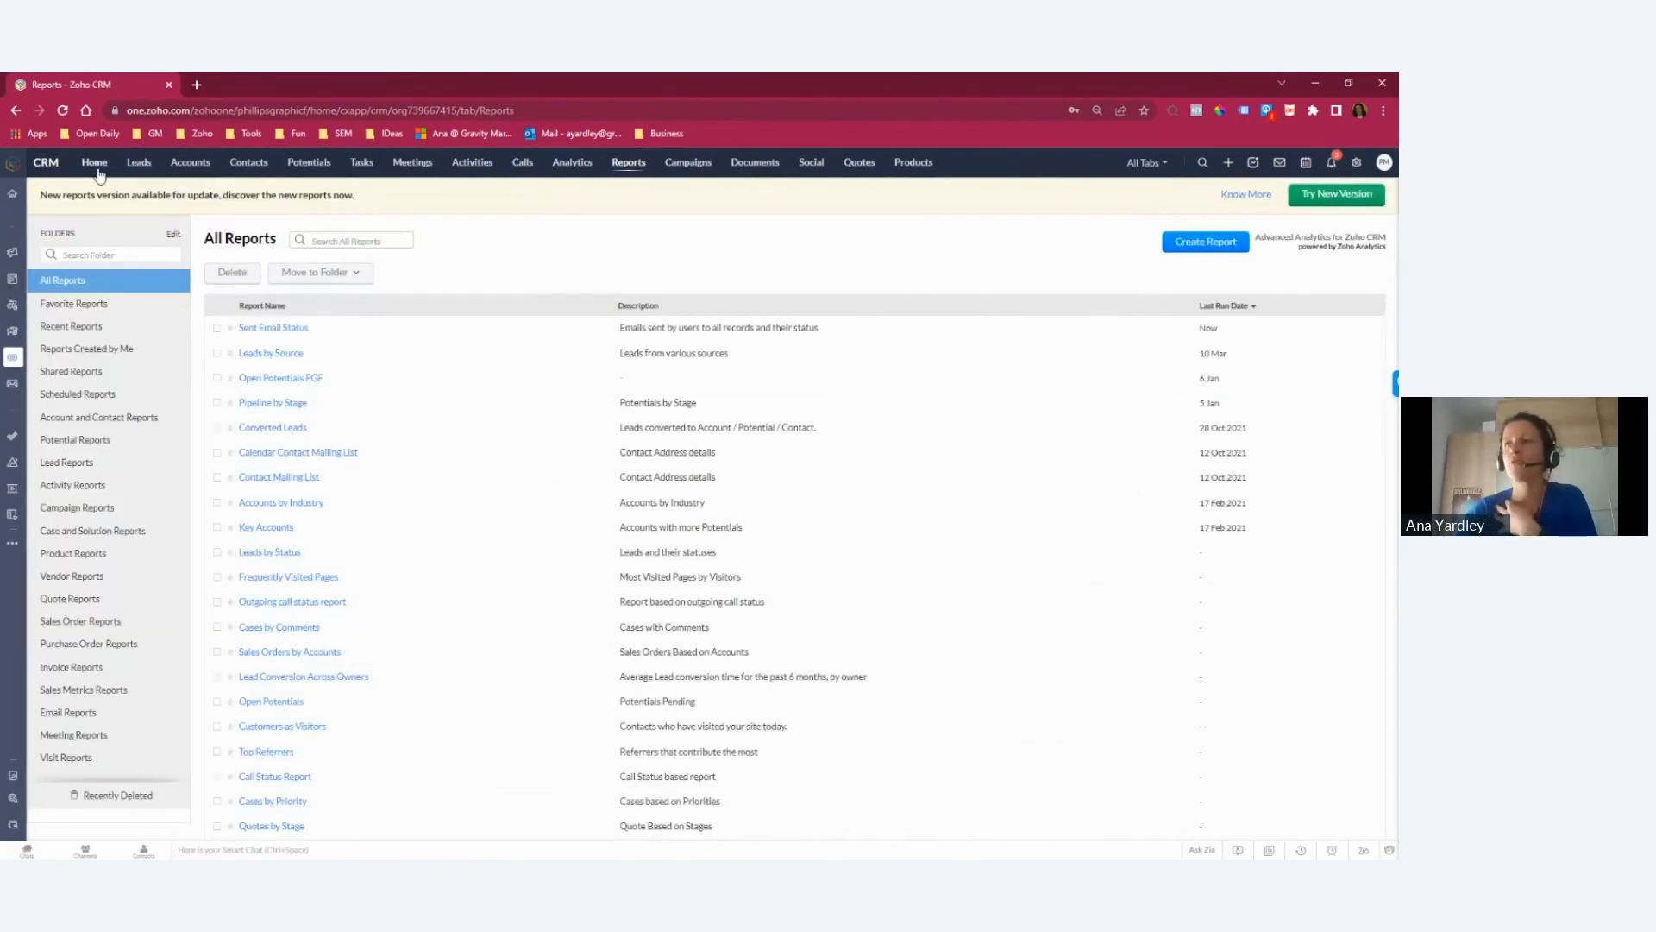
Step: View the Potential Insights and Sales Trend dashboards in Analytics
click(575, 161)
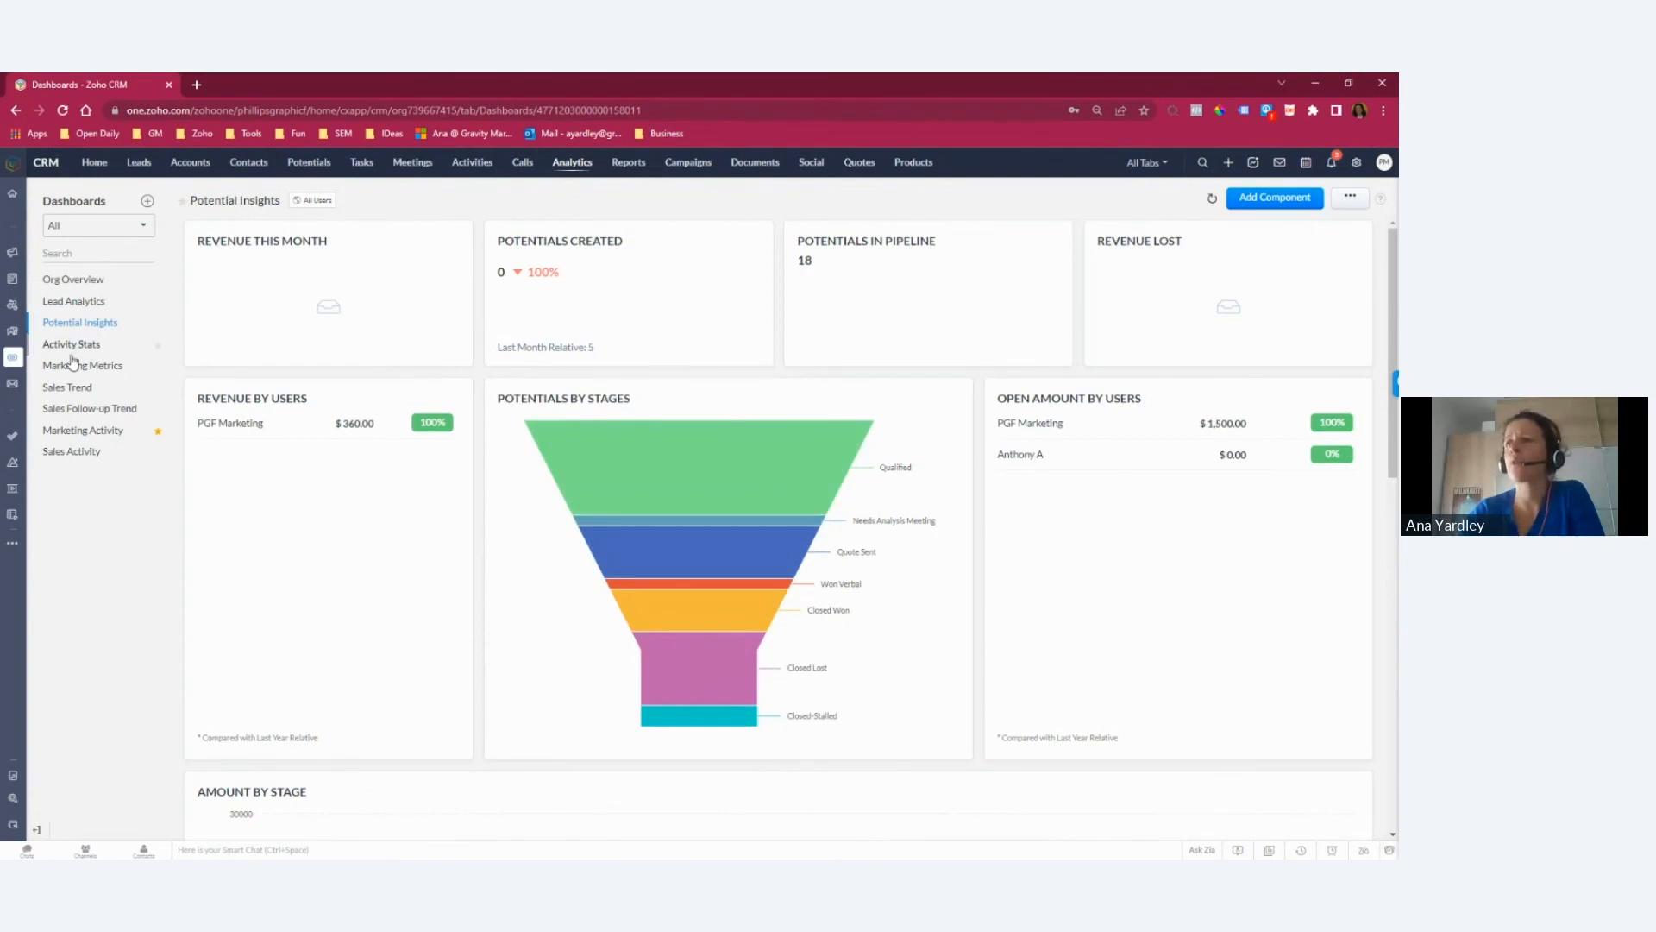
click(79, 387)
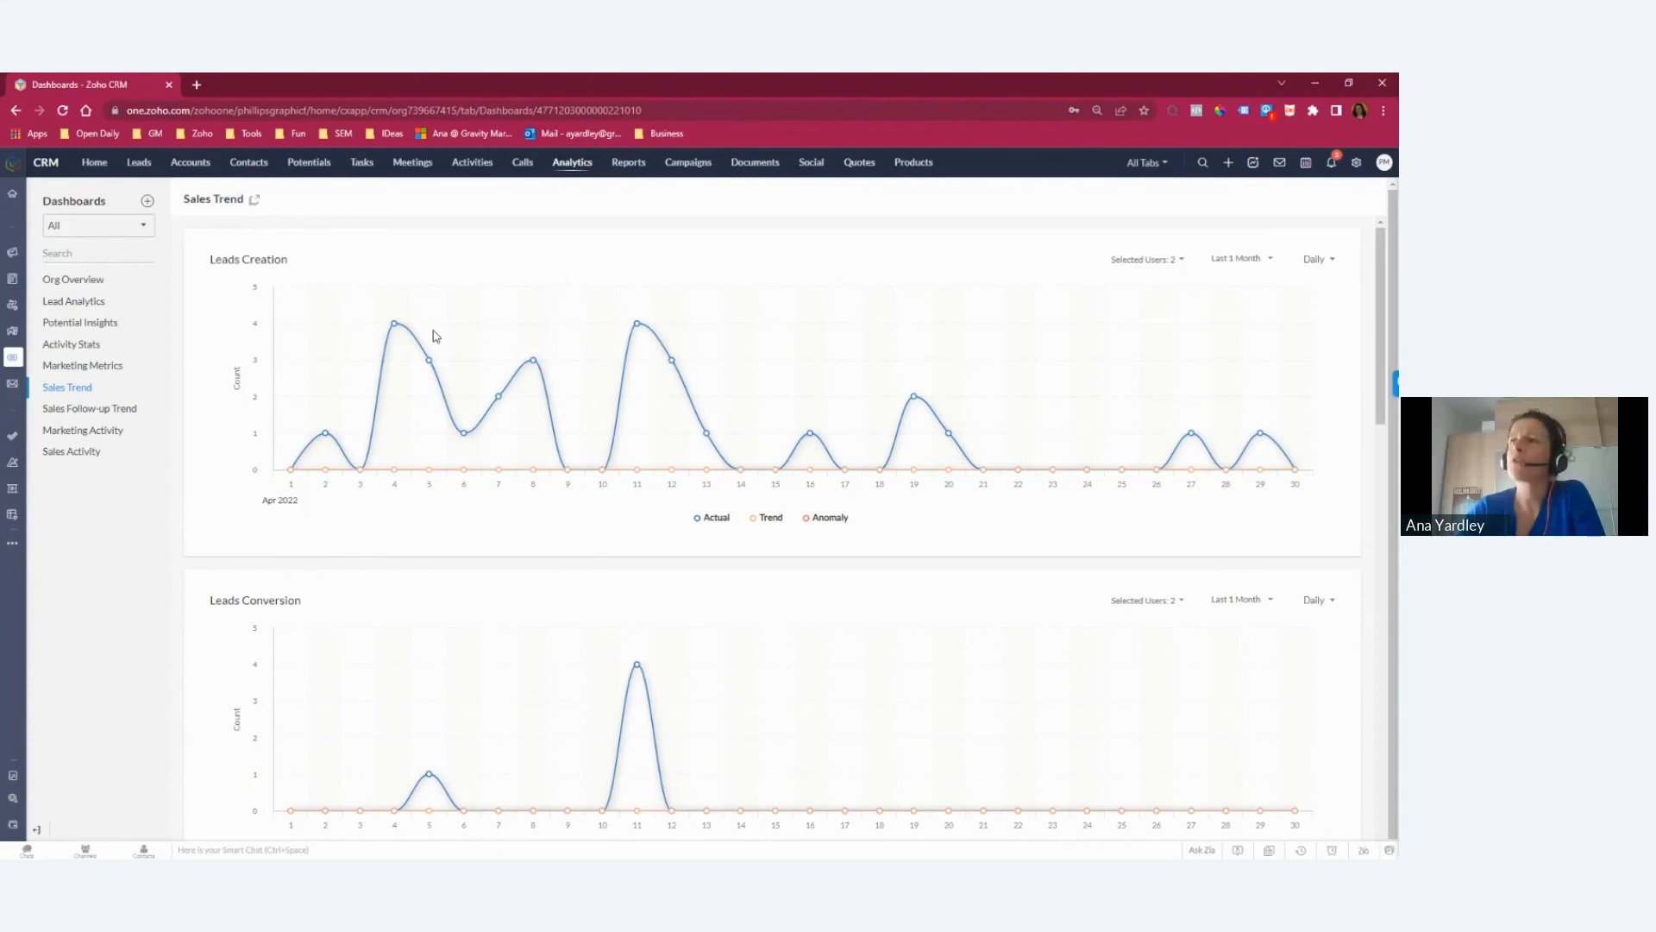
Step: Open the Home page and start a new home page layout from the home page customization settings
click(90, 164)
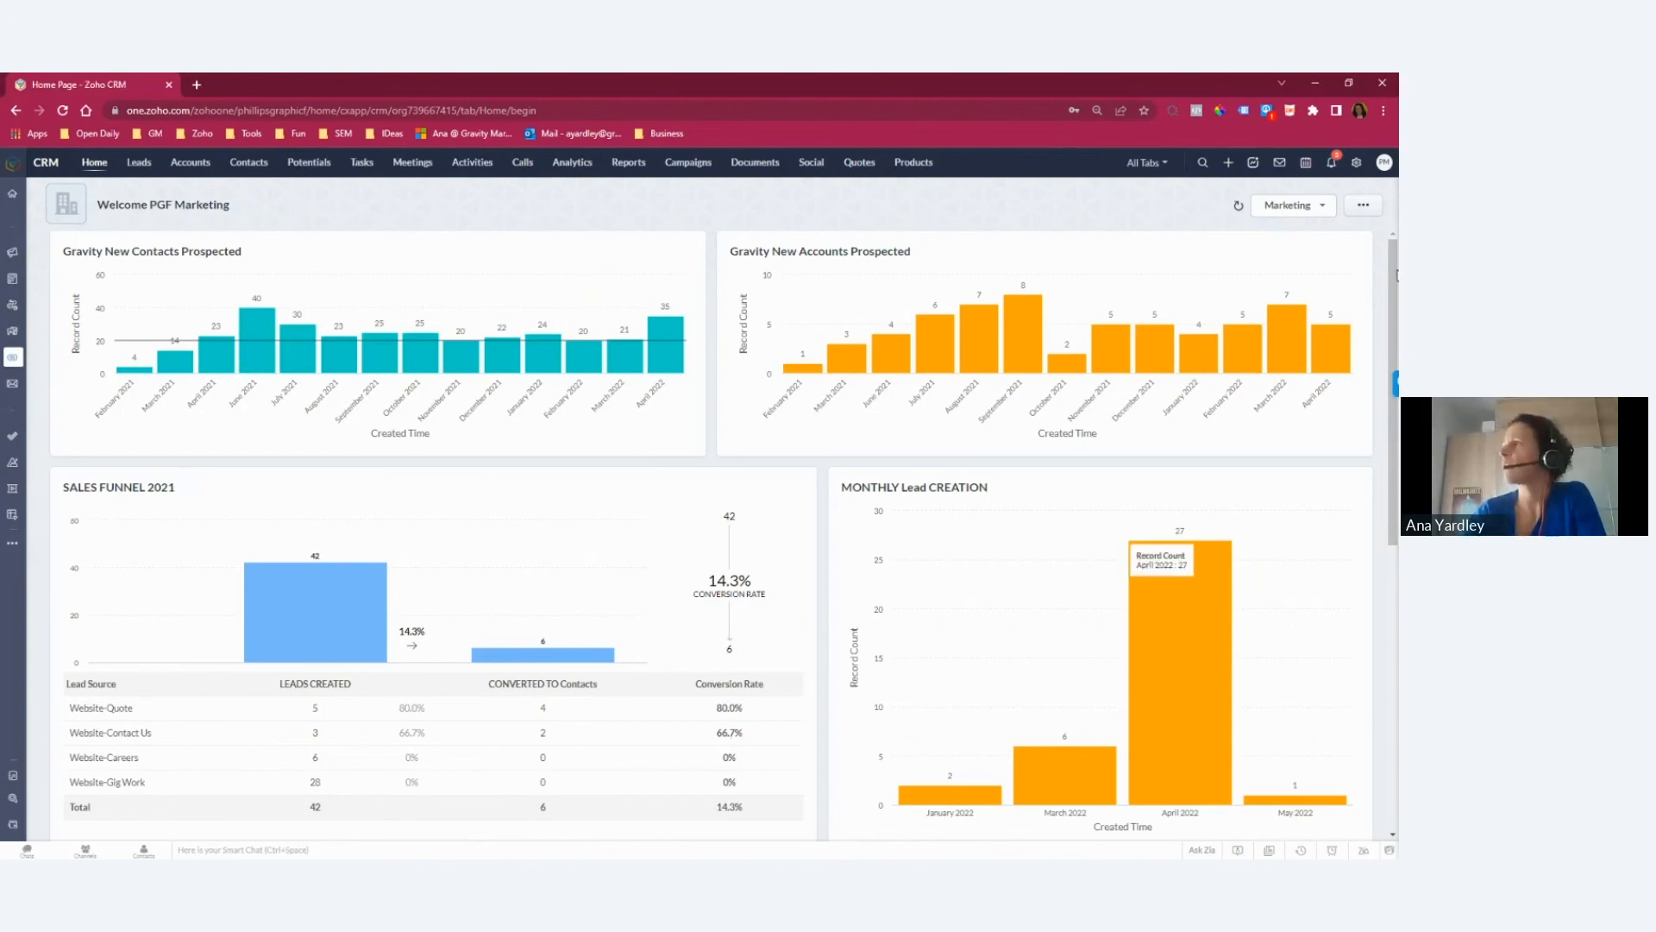
click(1321, 207)
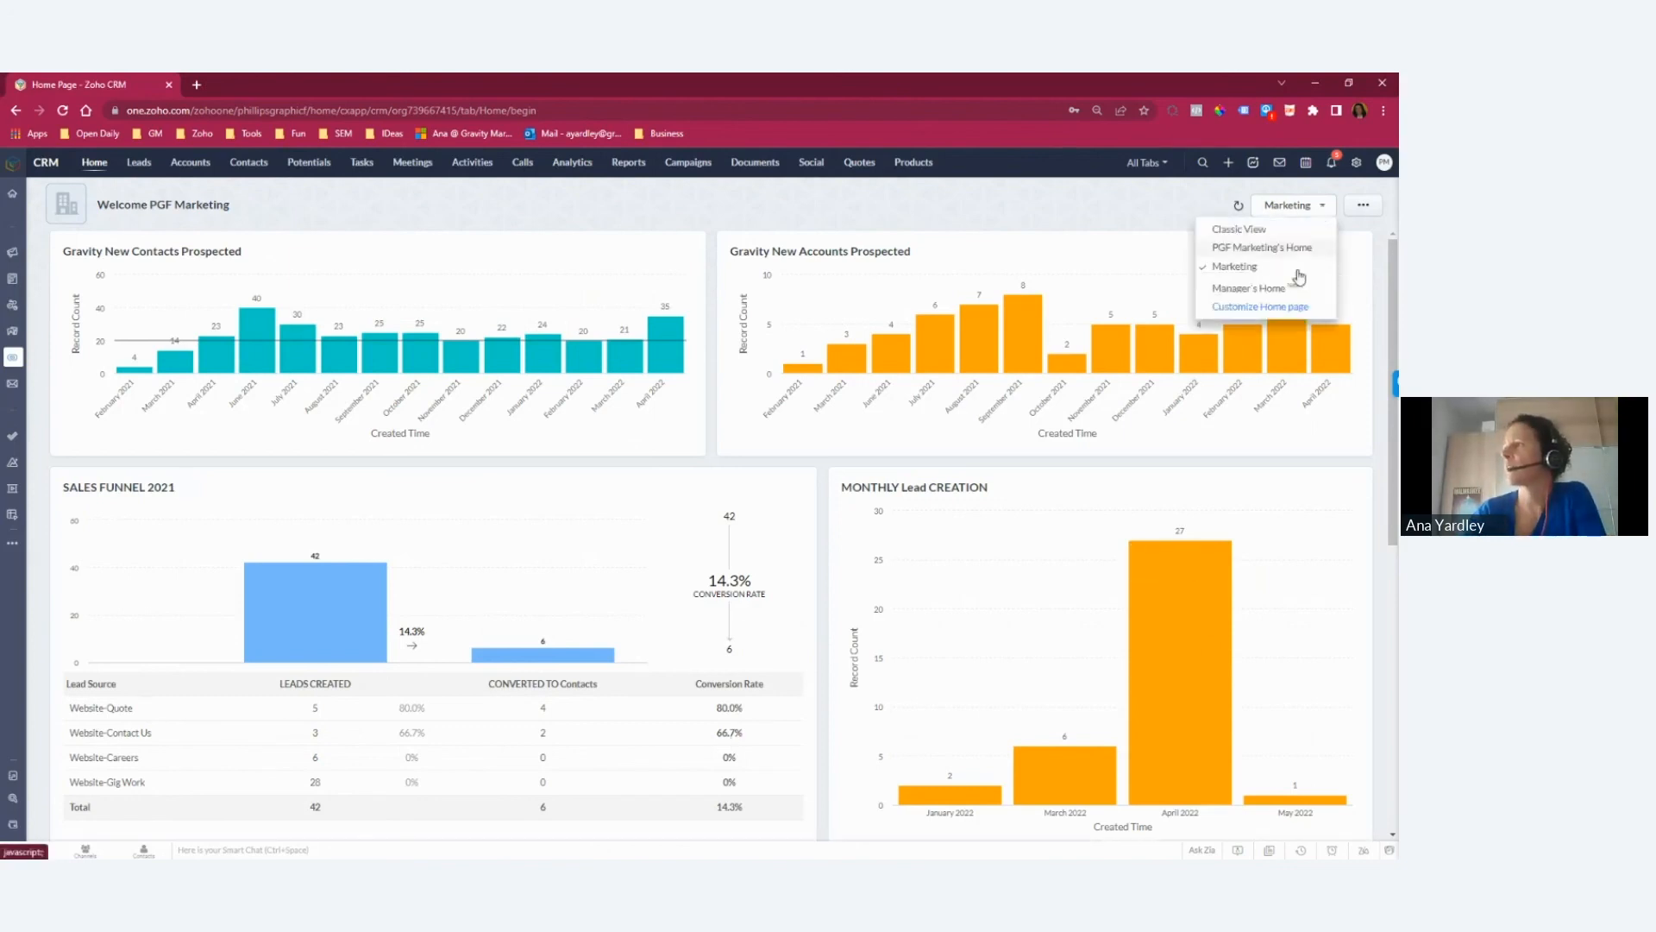
click(1273, 309)
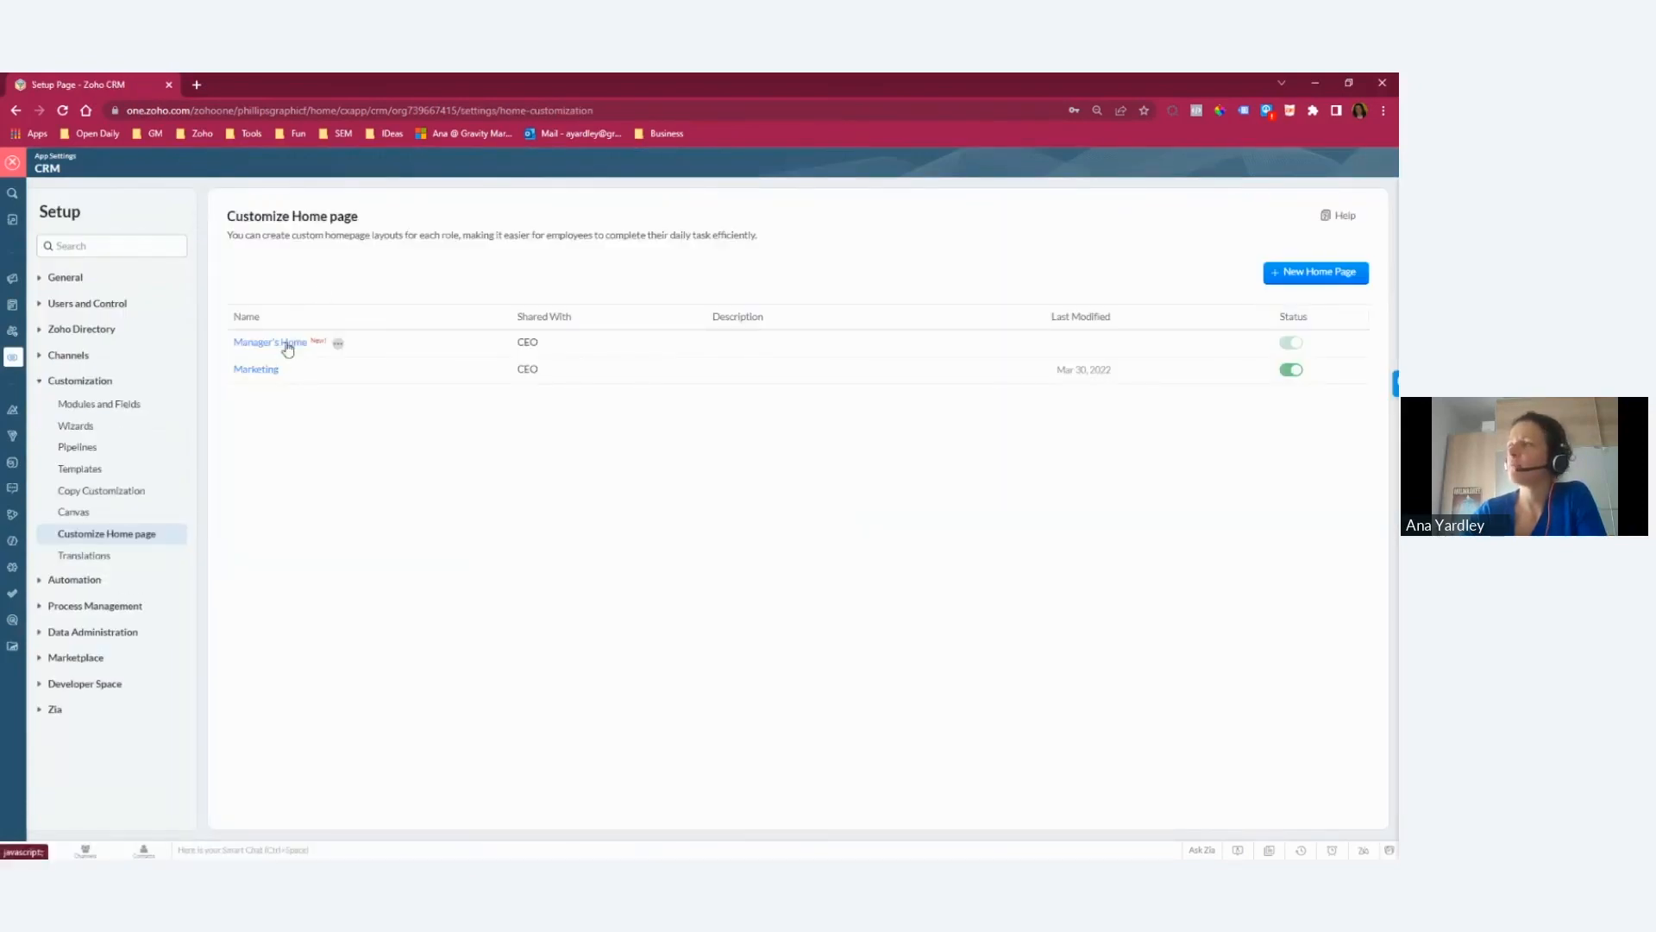
click(1299, 278)
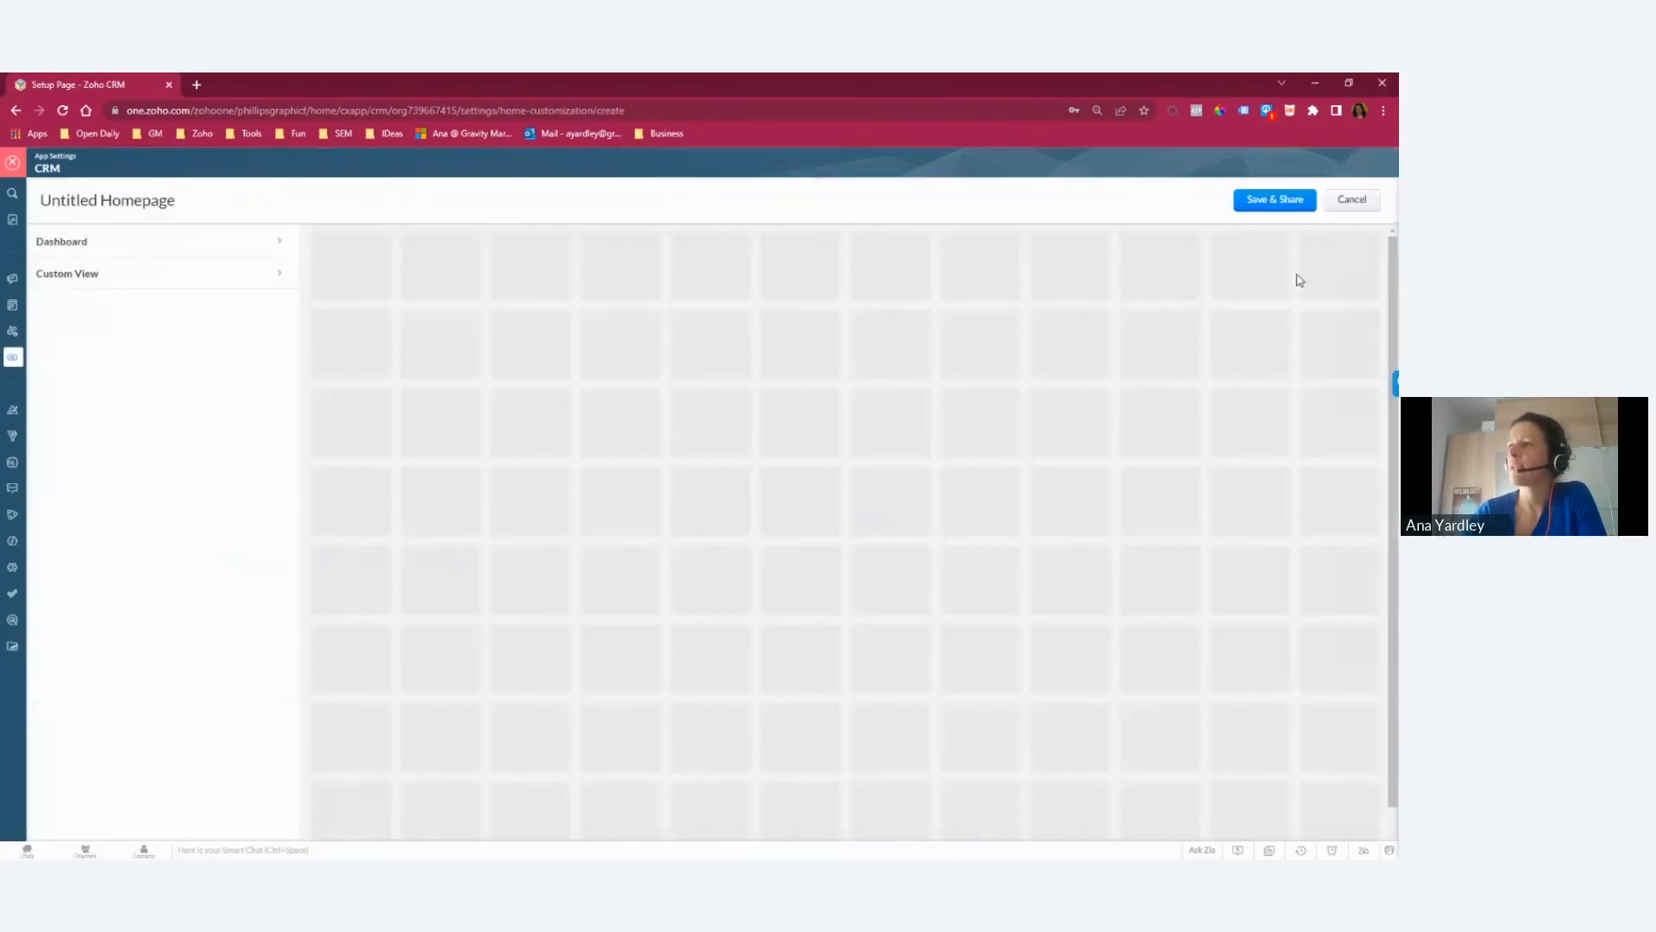
Step: Add the Org Overview dashboard's Revenue This Month, Potentials in Pipeline, Leads This Month and Lead Generation Target - This Year components to the layout
click(270, 244)
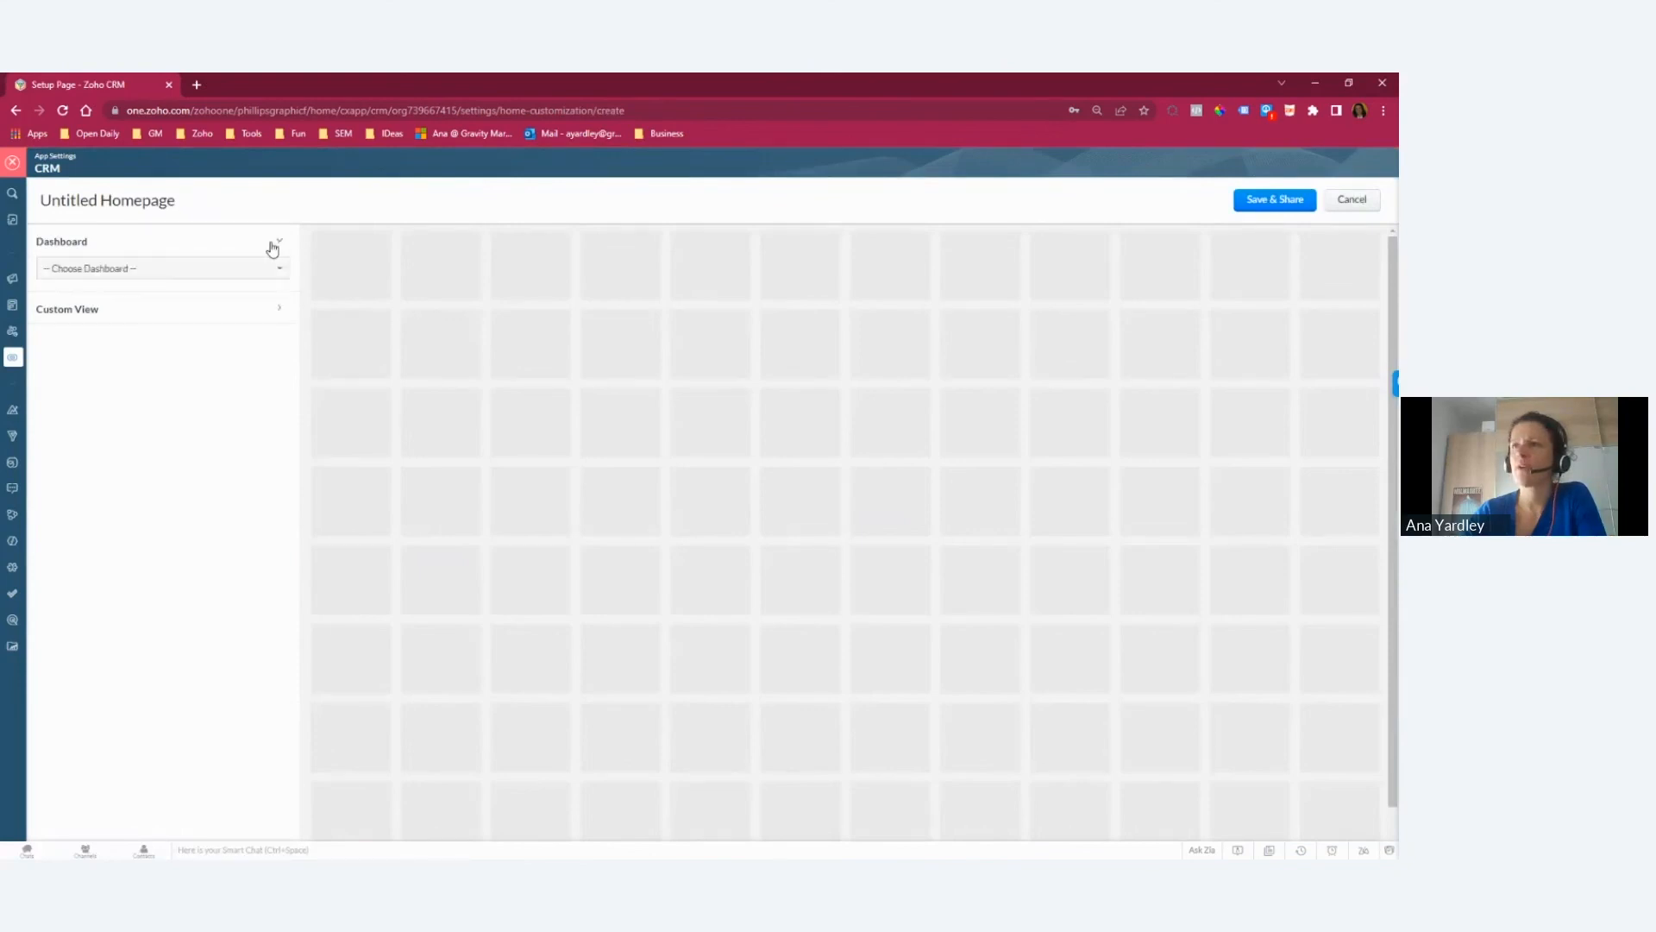
click(205, 271)
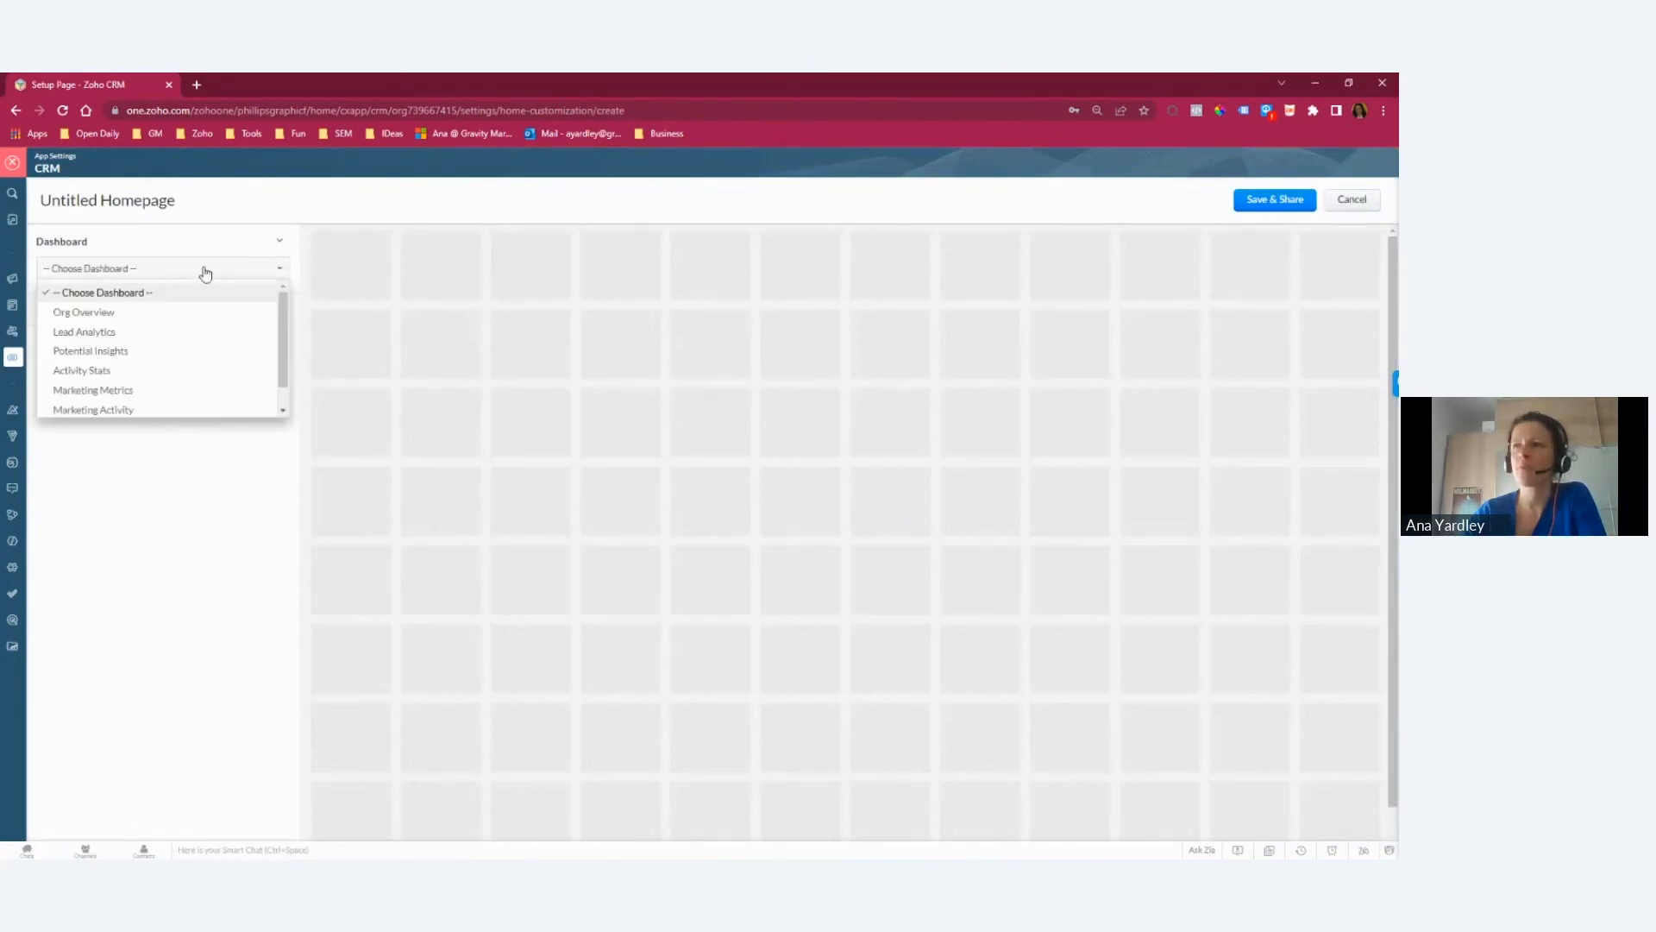
click(82, 312)
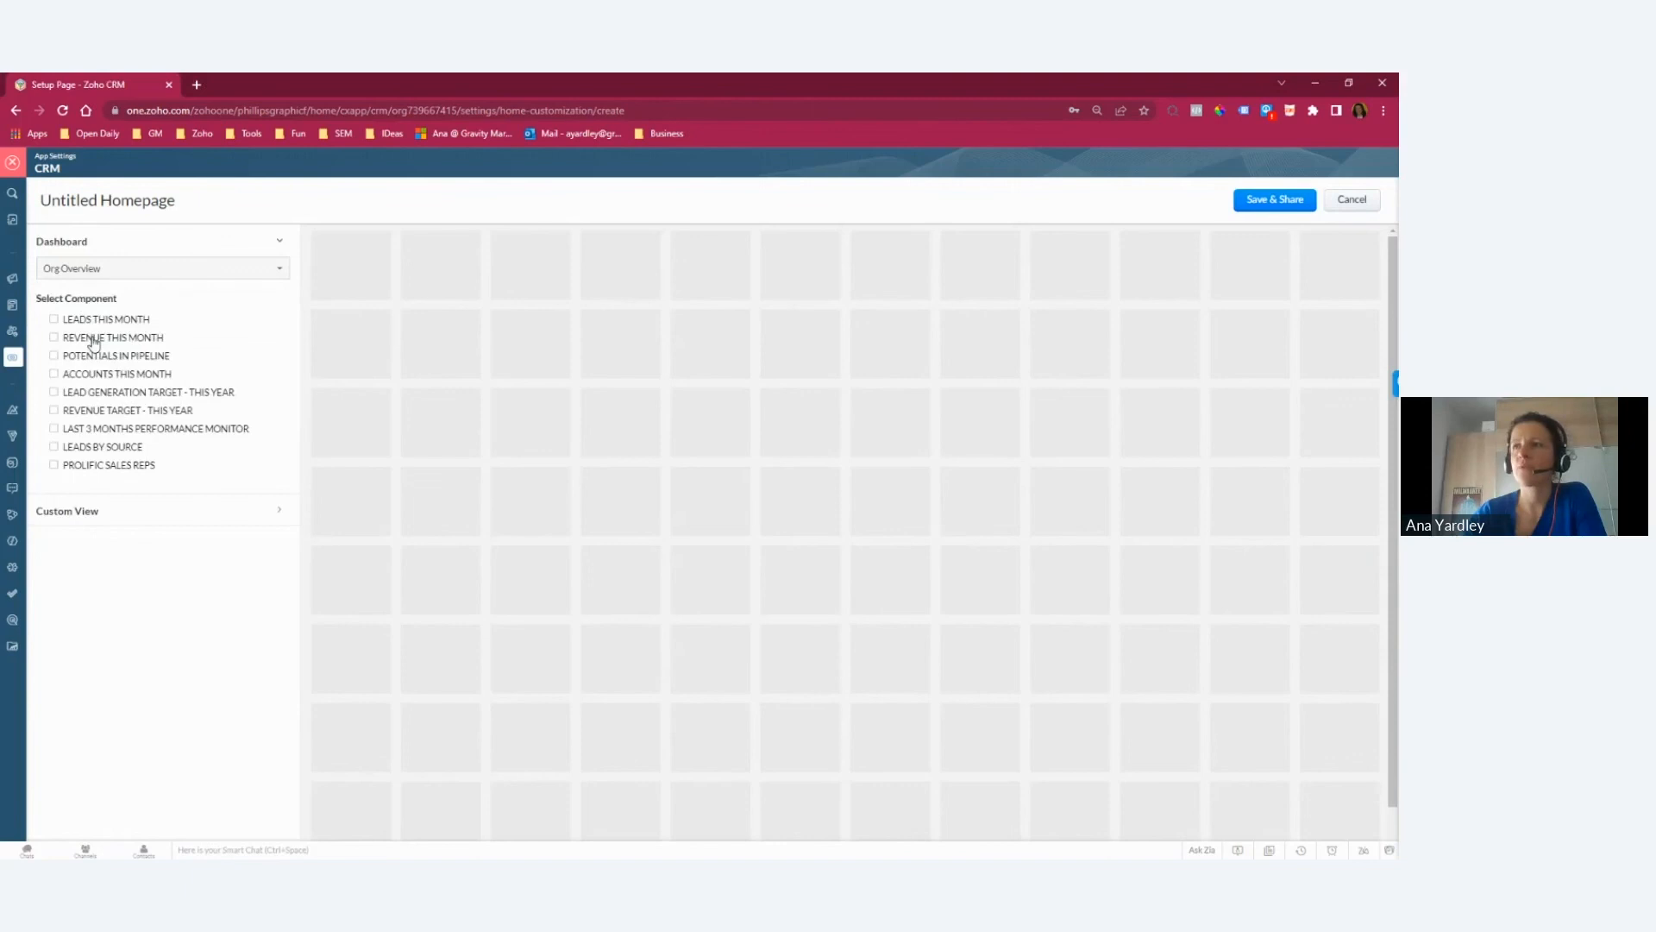
click(94, 339)
click(95, 359)
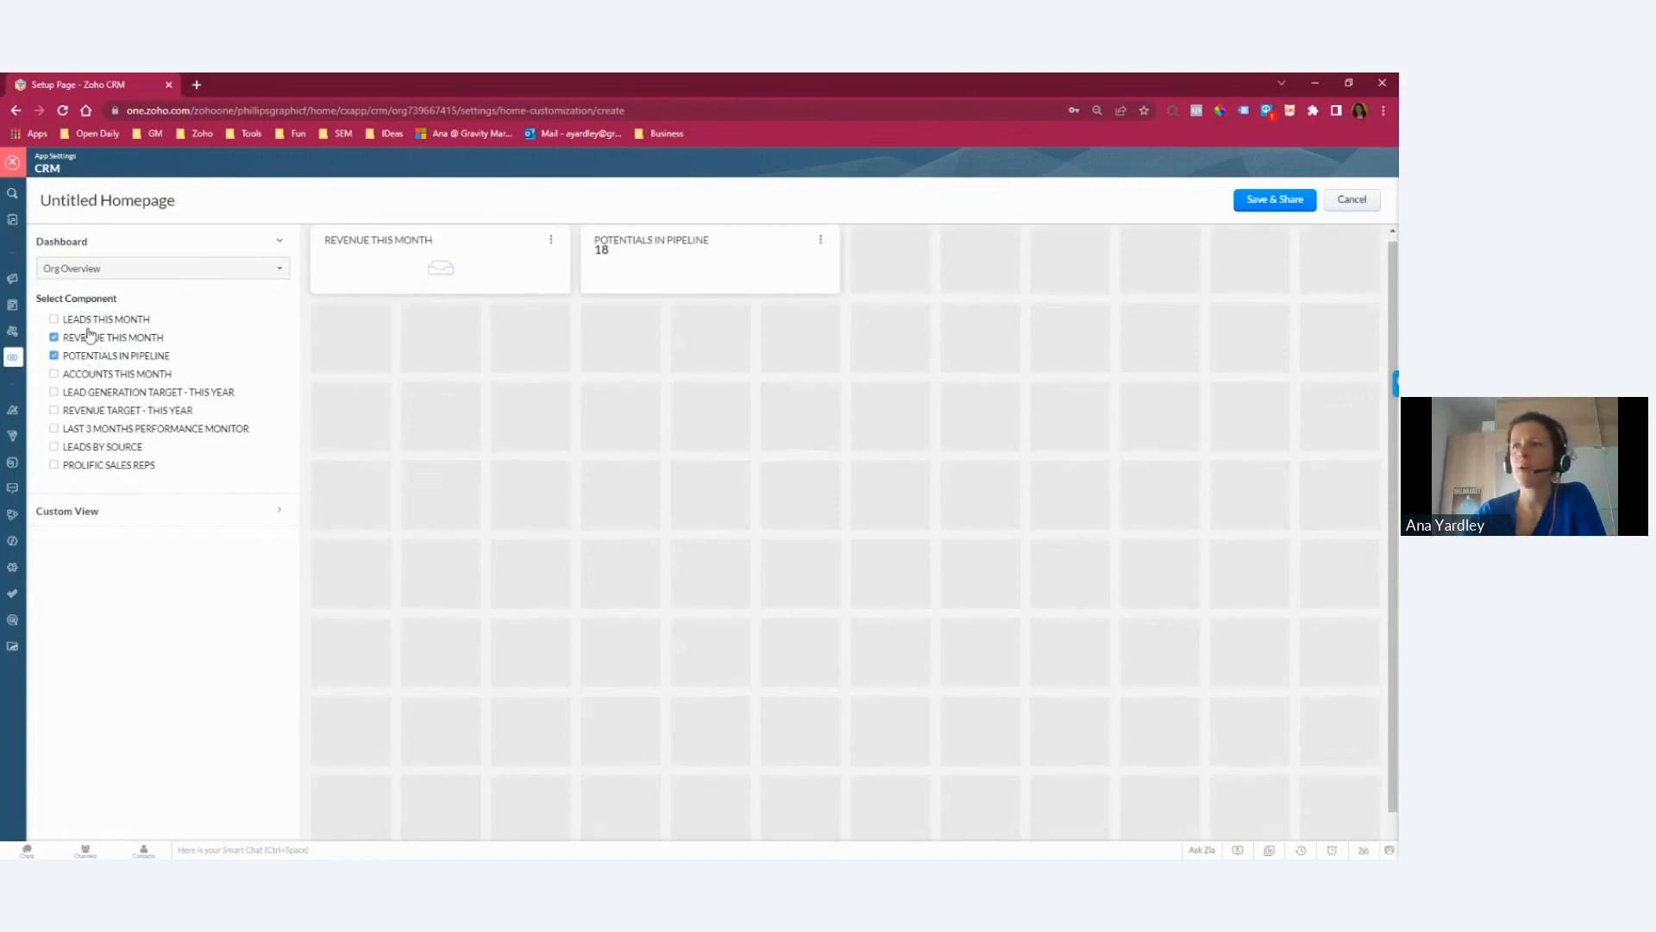
click(82, 320)
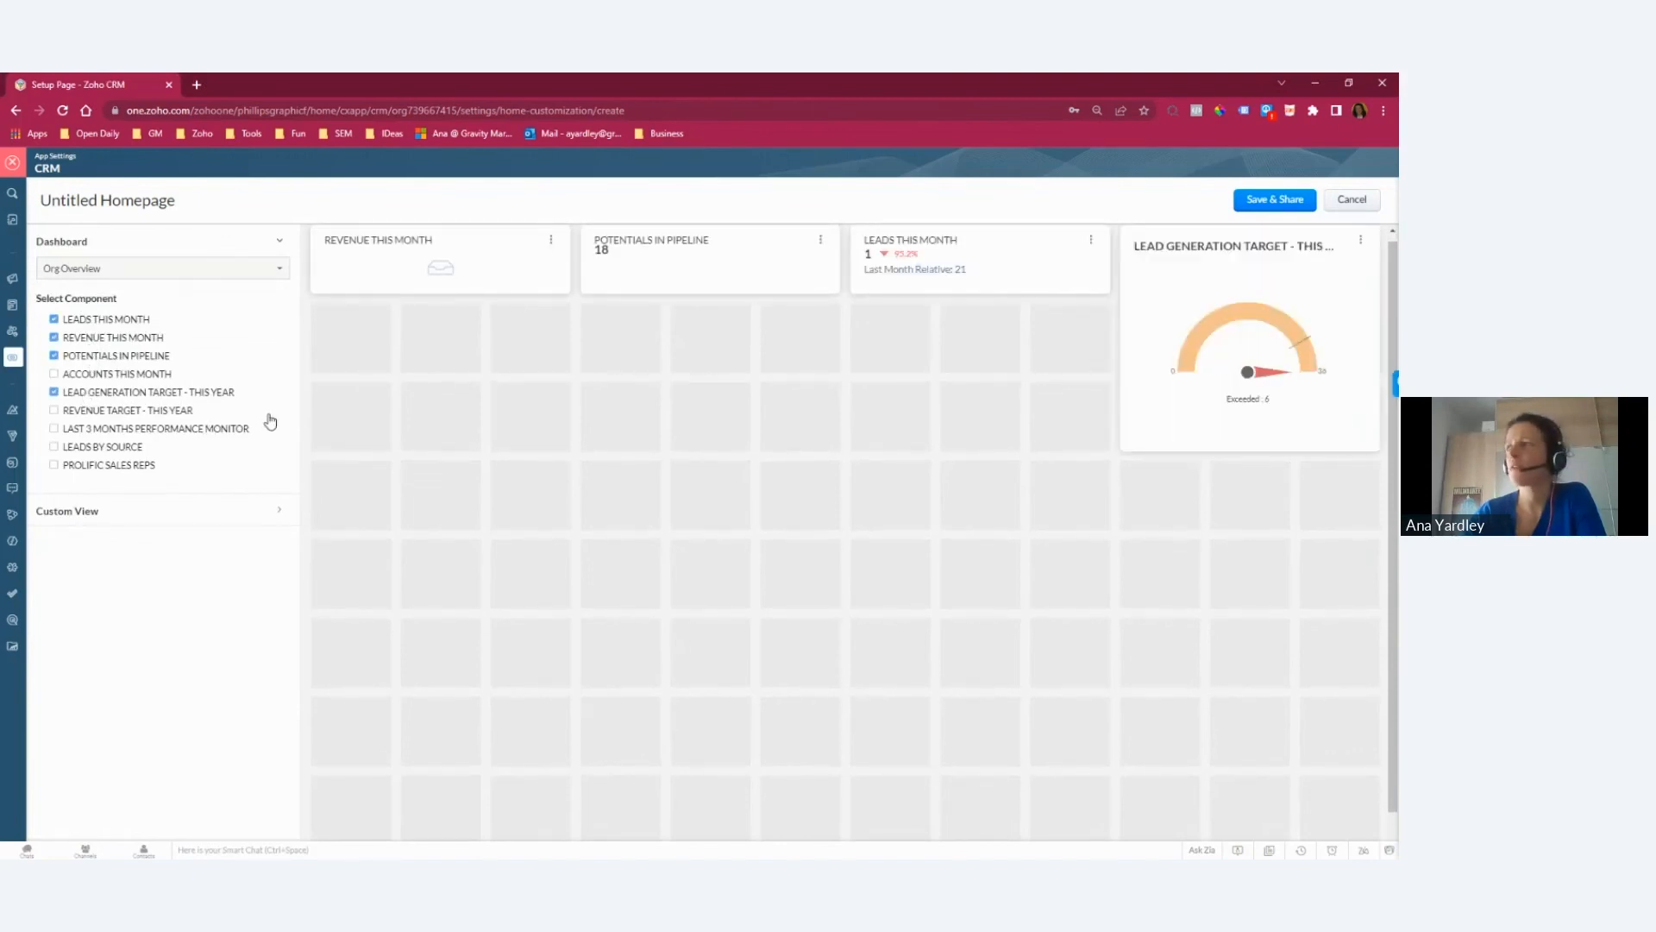
Step: Remove all the Org Overview components from the home page layout and look through the other dashboards available
click(83, 394)
click(76, 355)
click(76, 337)
click(76, 320)
click(125, 268)
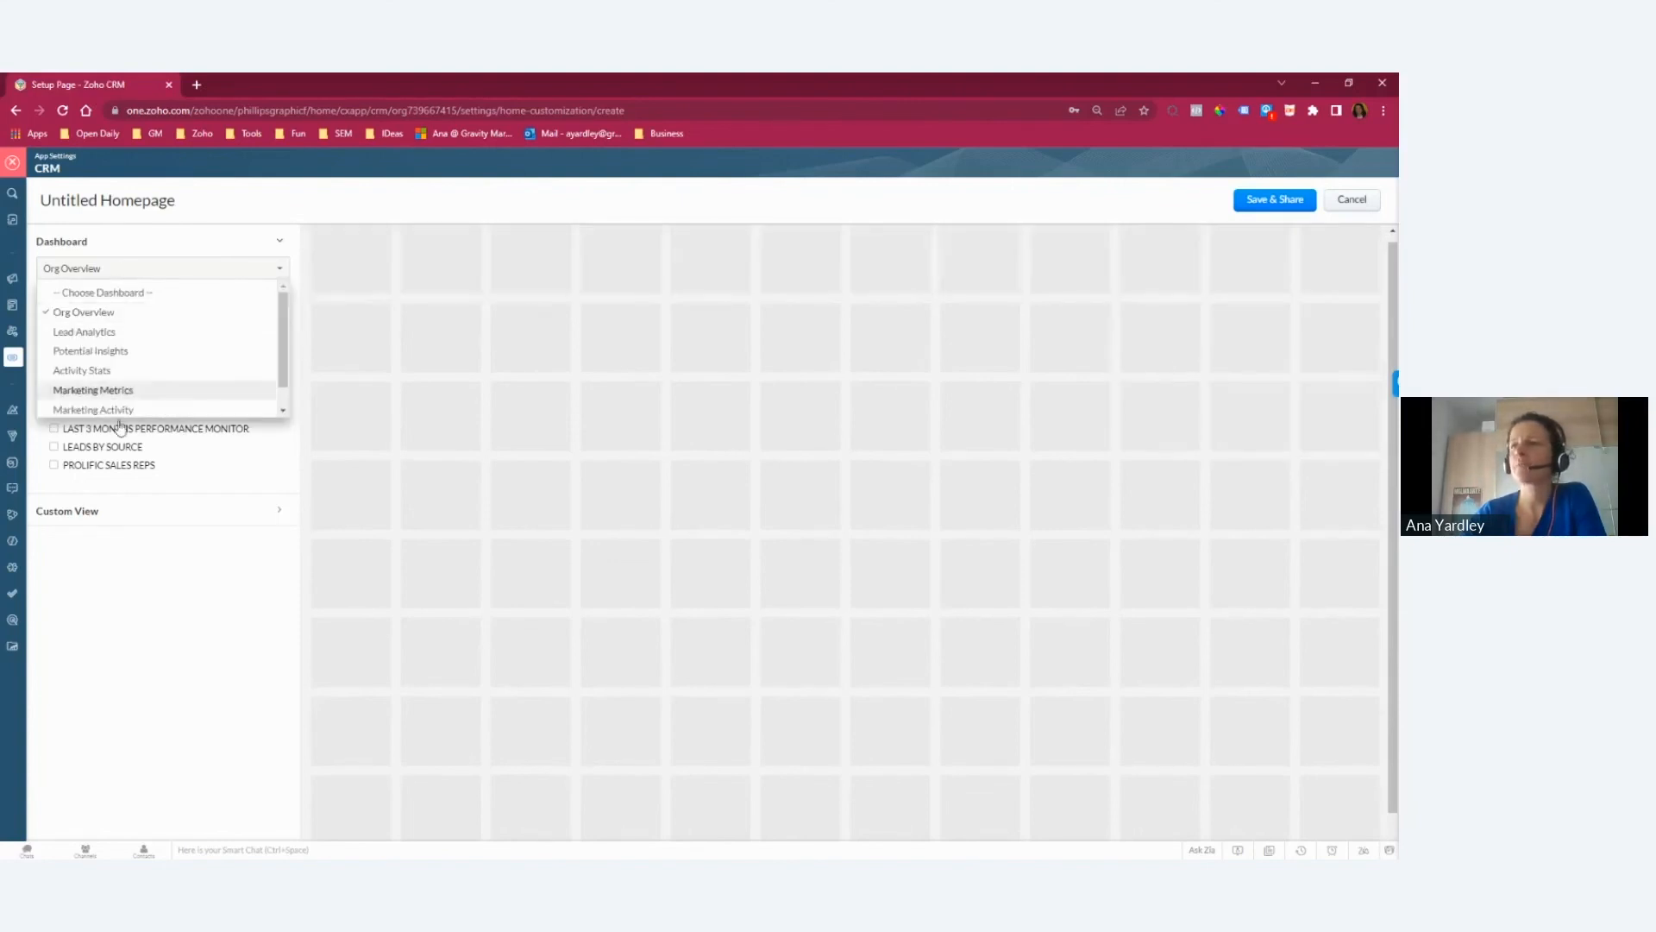
click(277, 244)
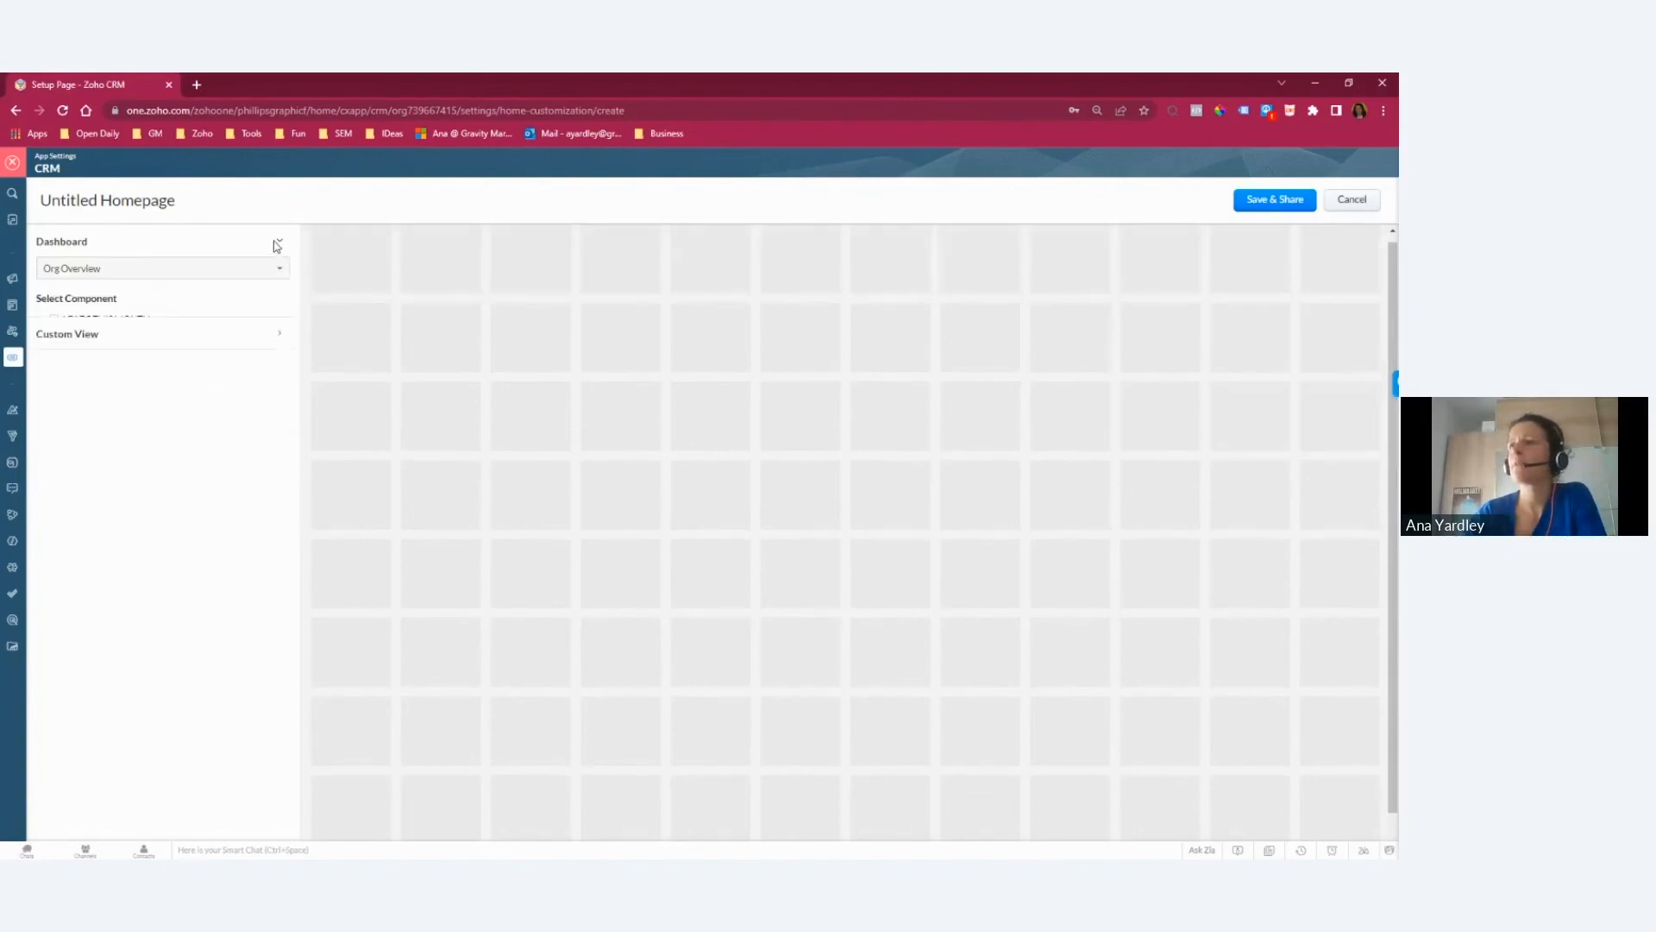
click(279, 243)
click(276, 245)
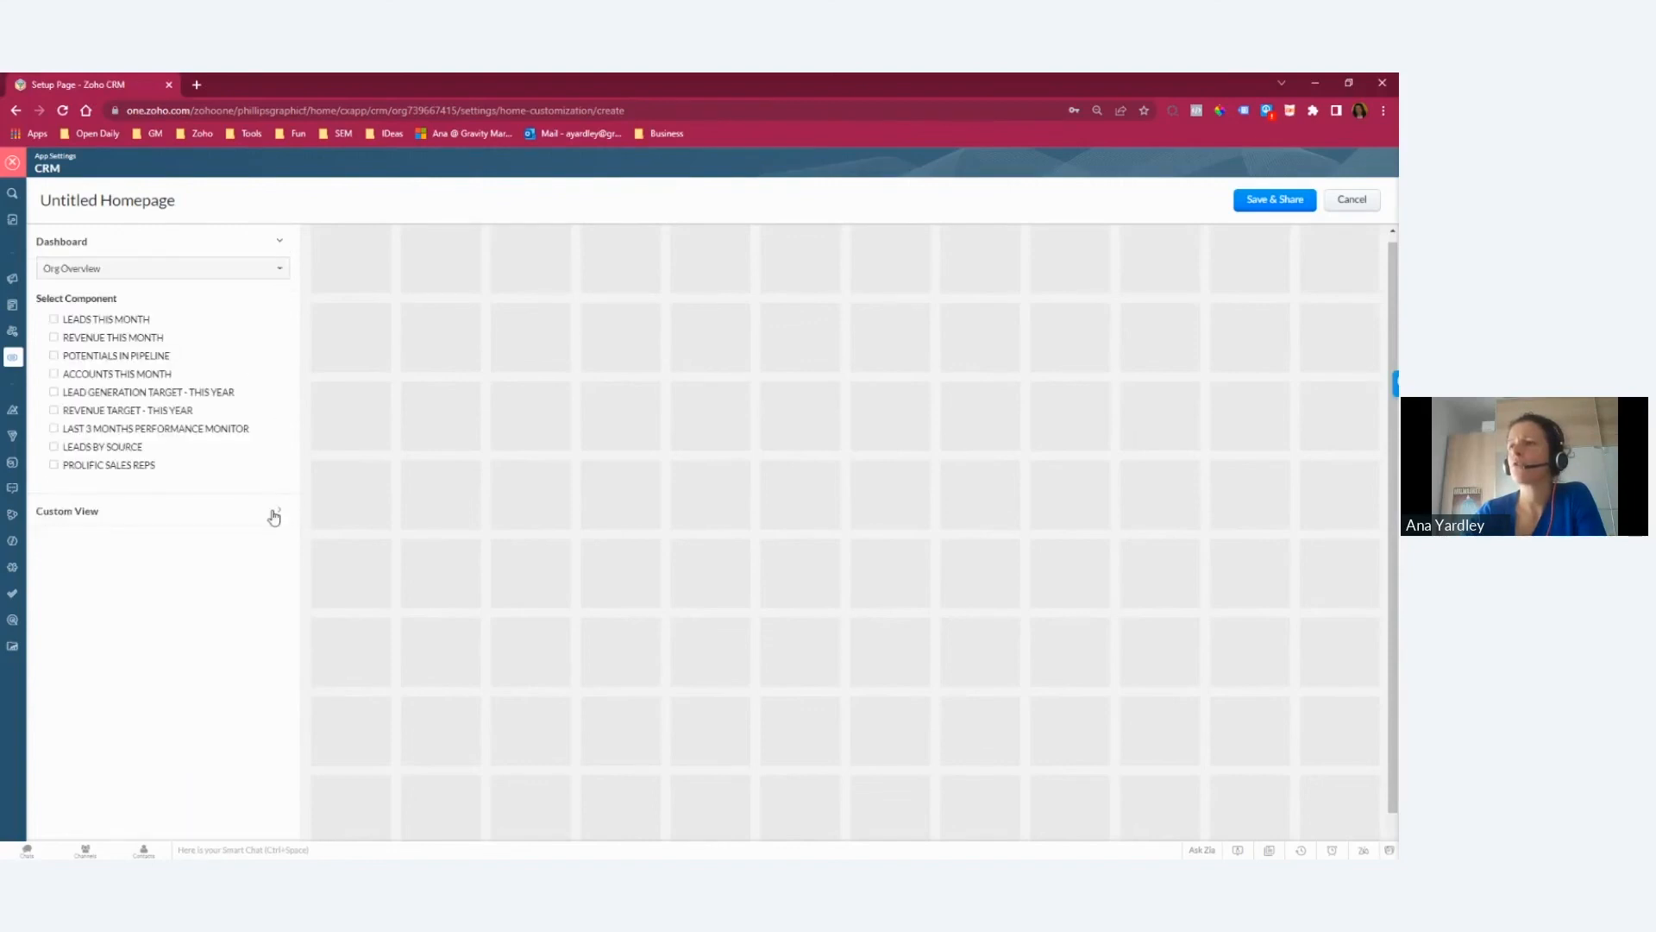
Step: Add the Open RFQs Leads custom view from the Leads module, enlarge it to full width and more height, and exit without saving
click(267, 516)
click(109, 303)
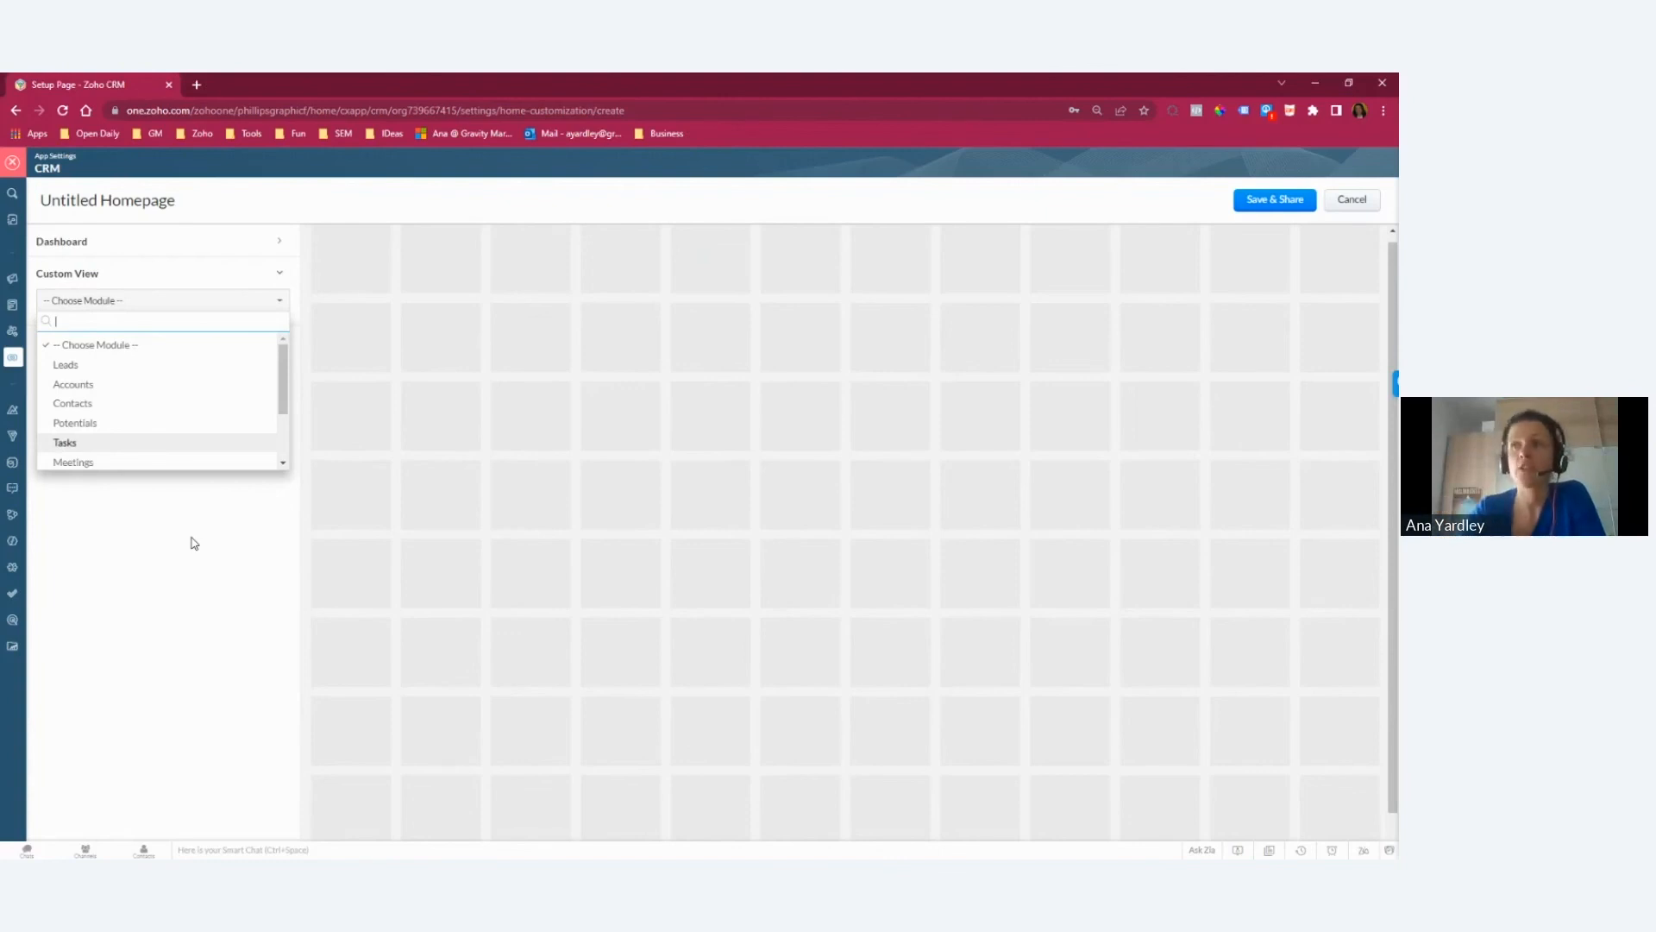
click(114, 364)
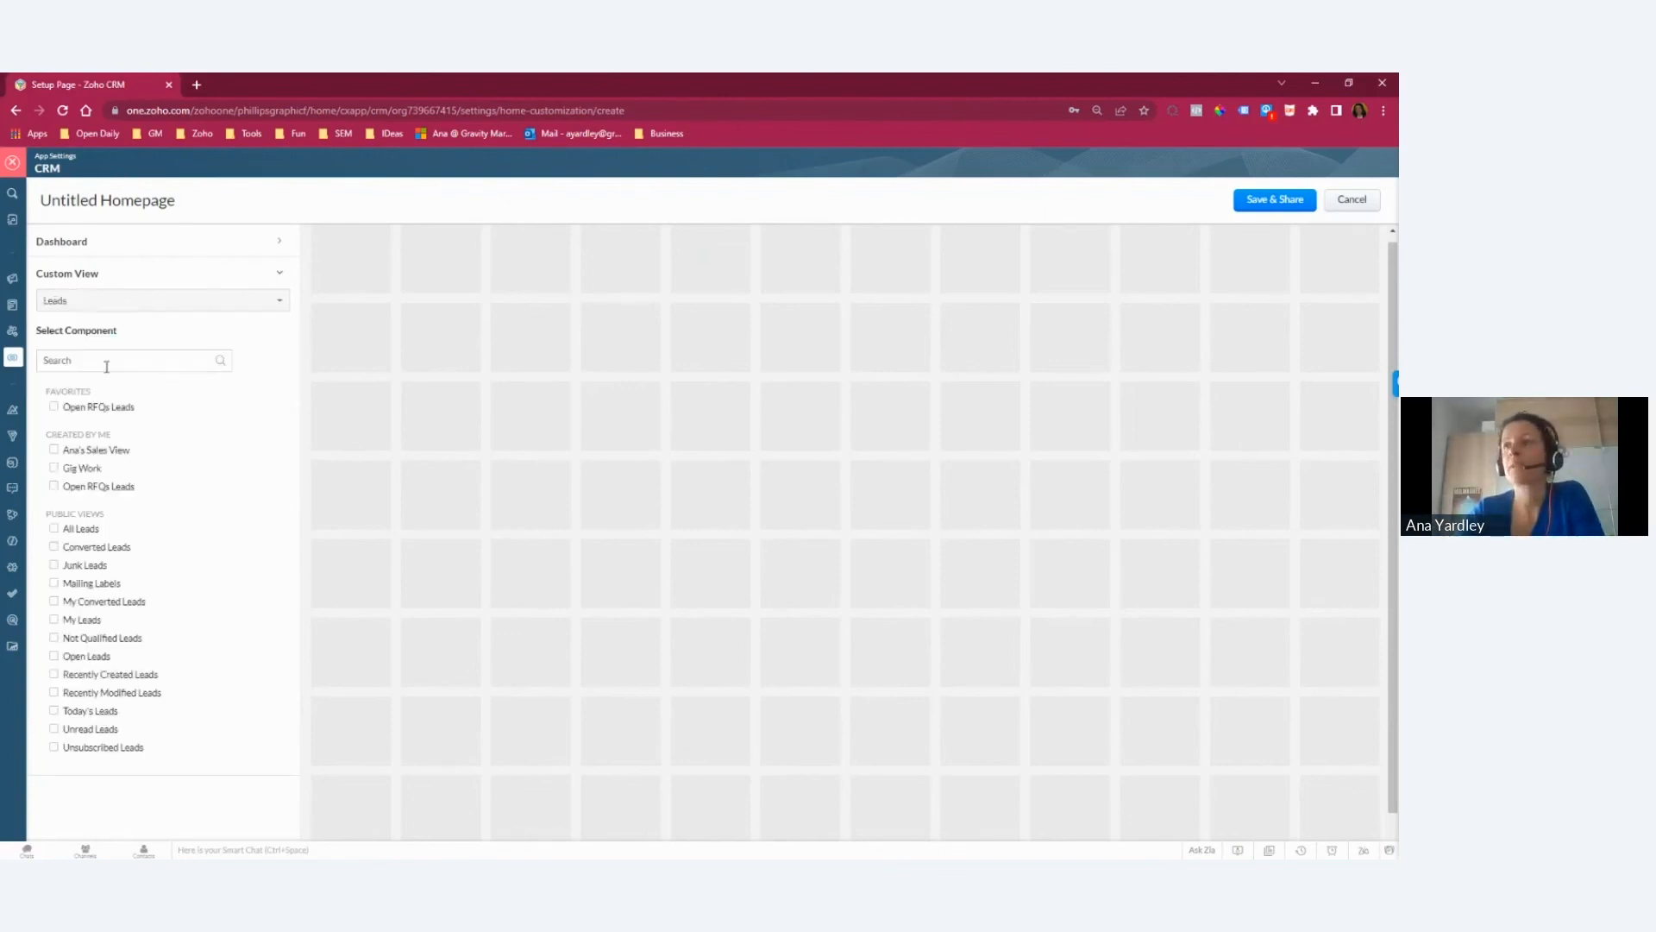
click(55, 408)
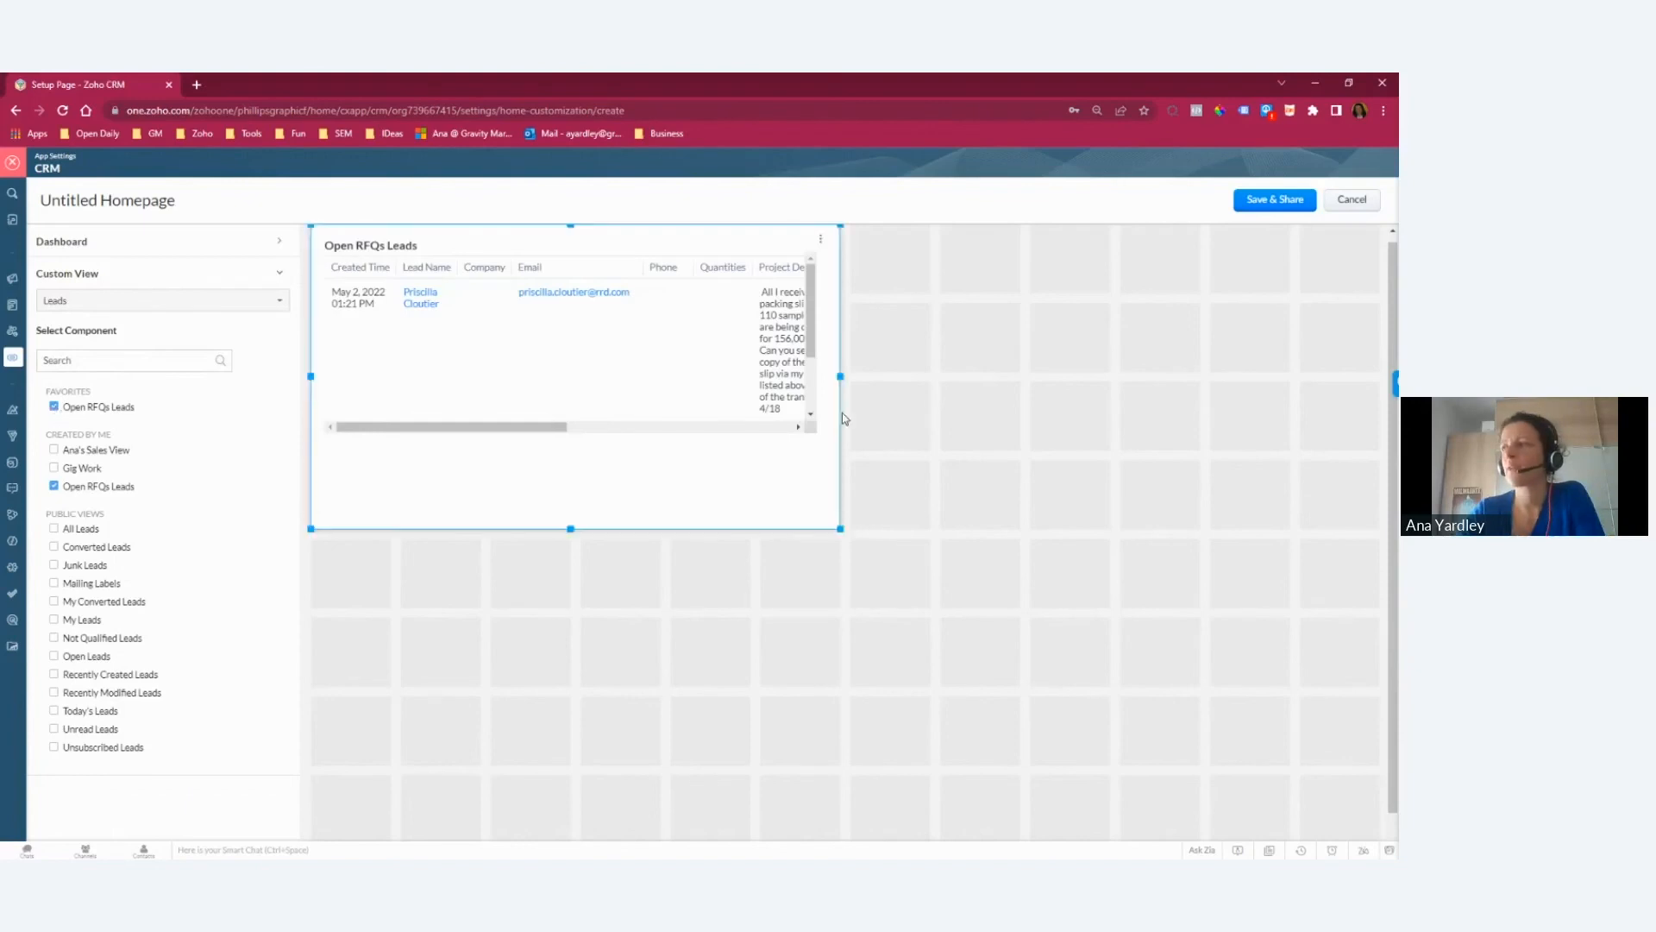
drag(842, 375, 1380, 376)
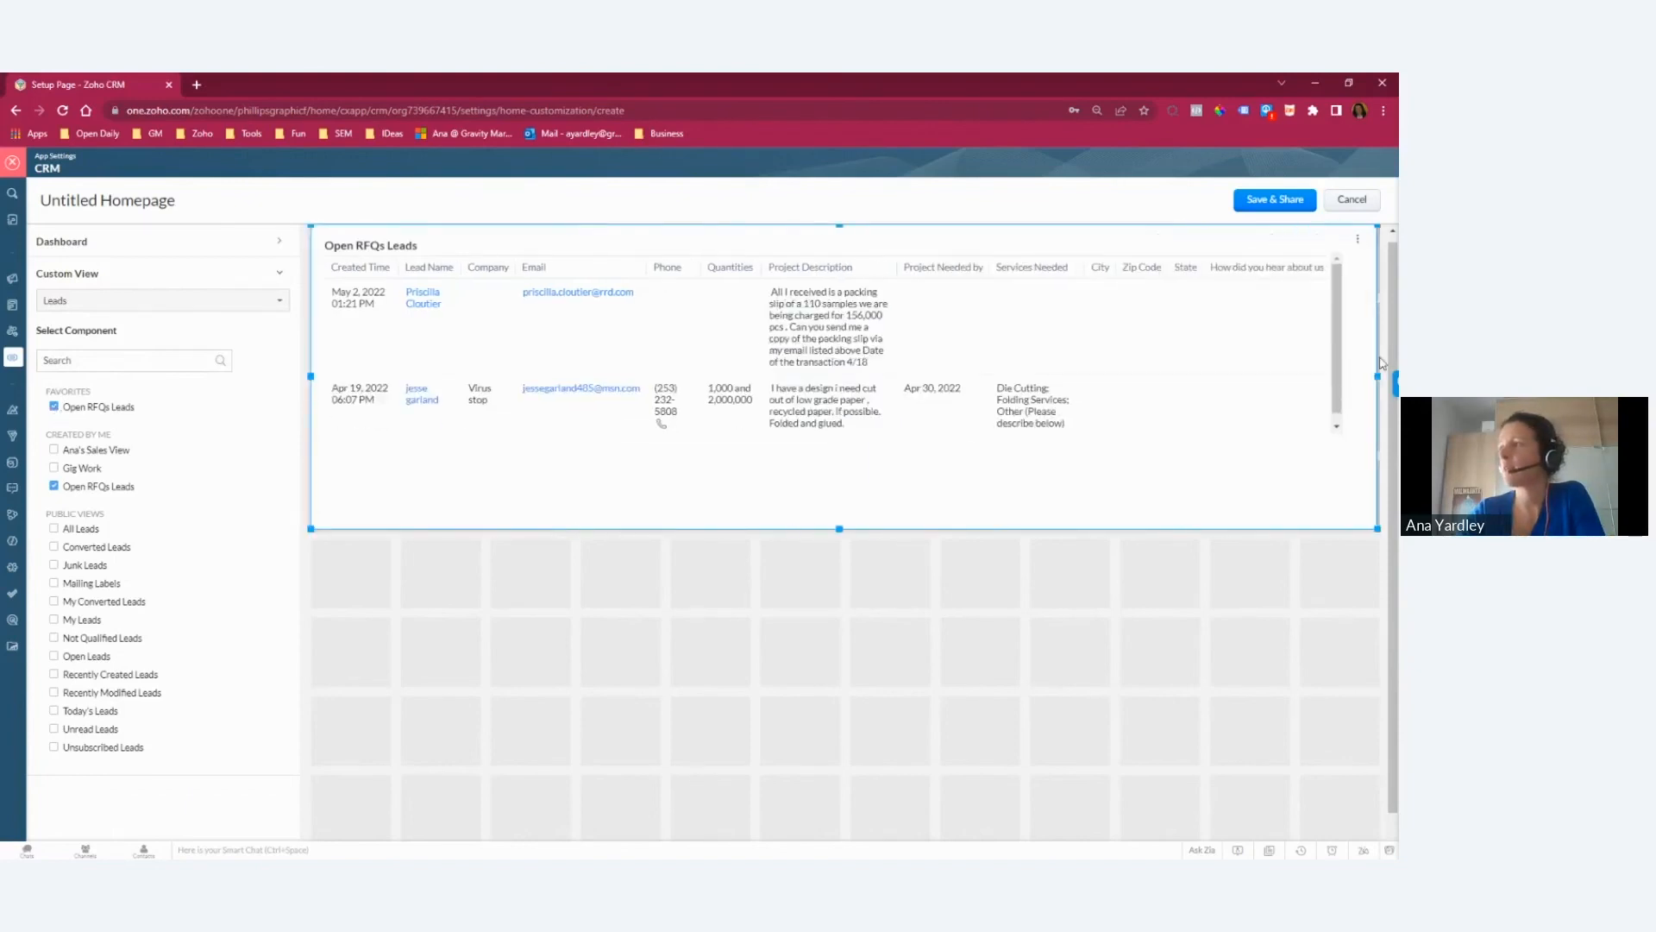
drag(839, 529, 793, 581)
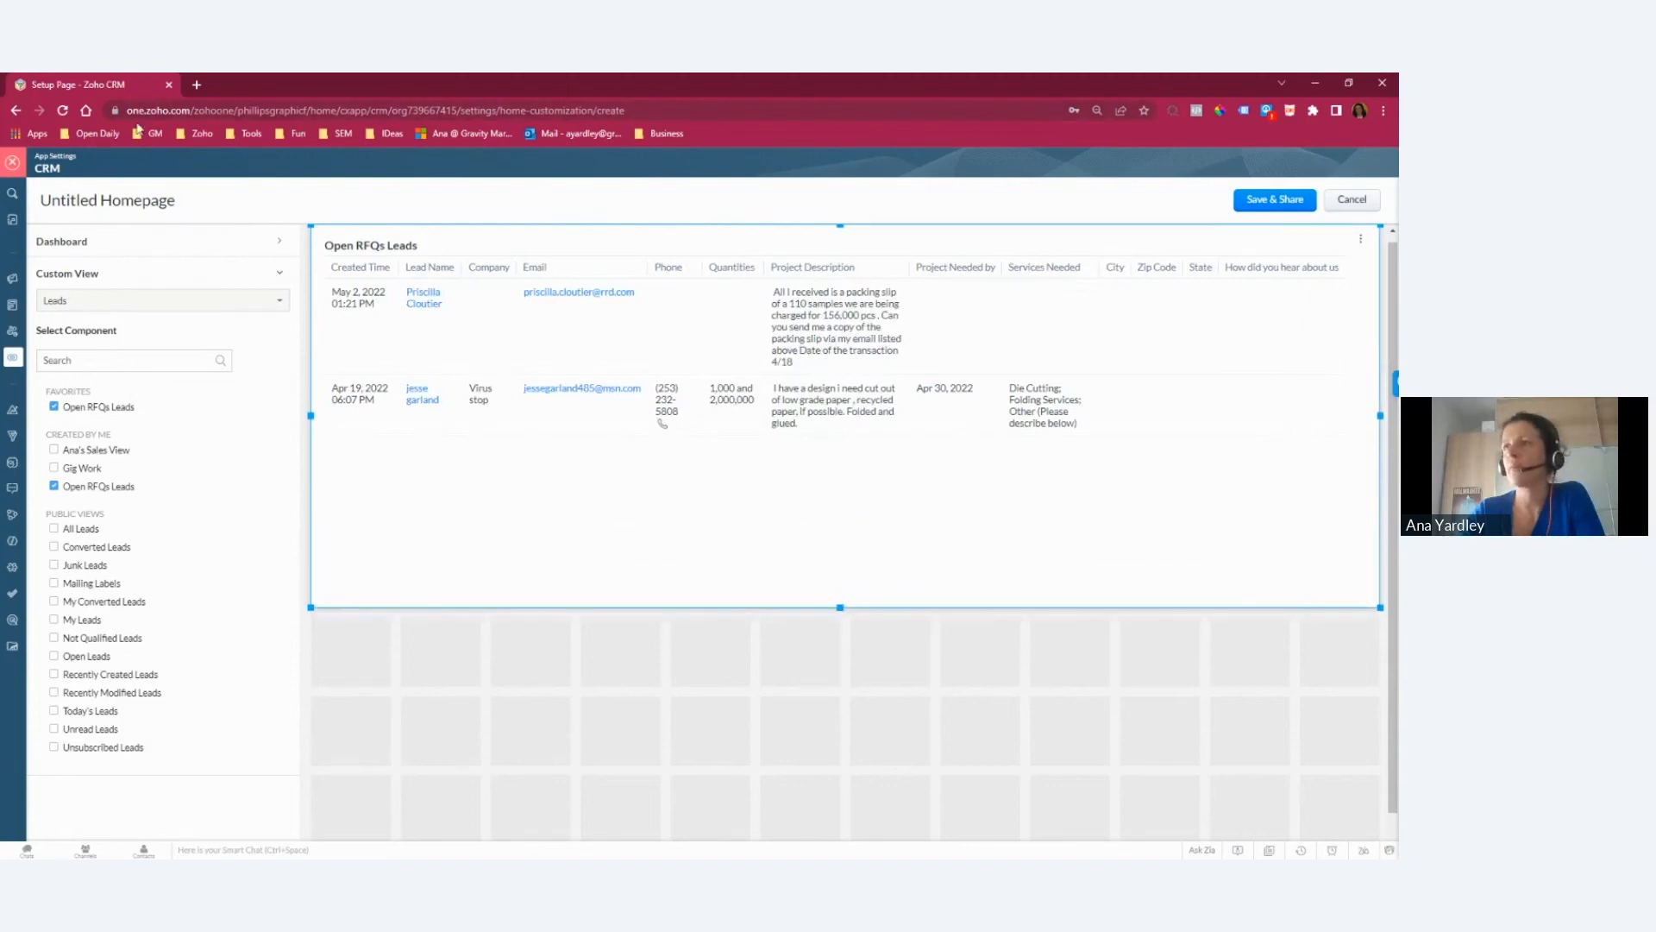
click(14, 164)
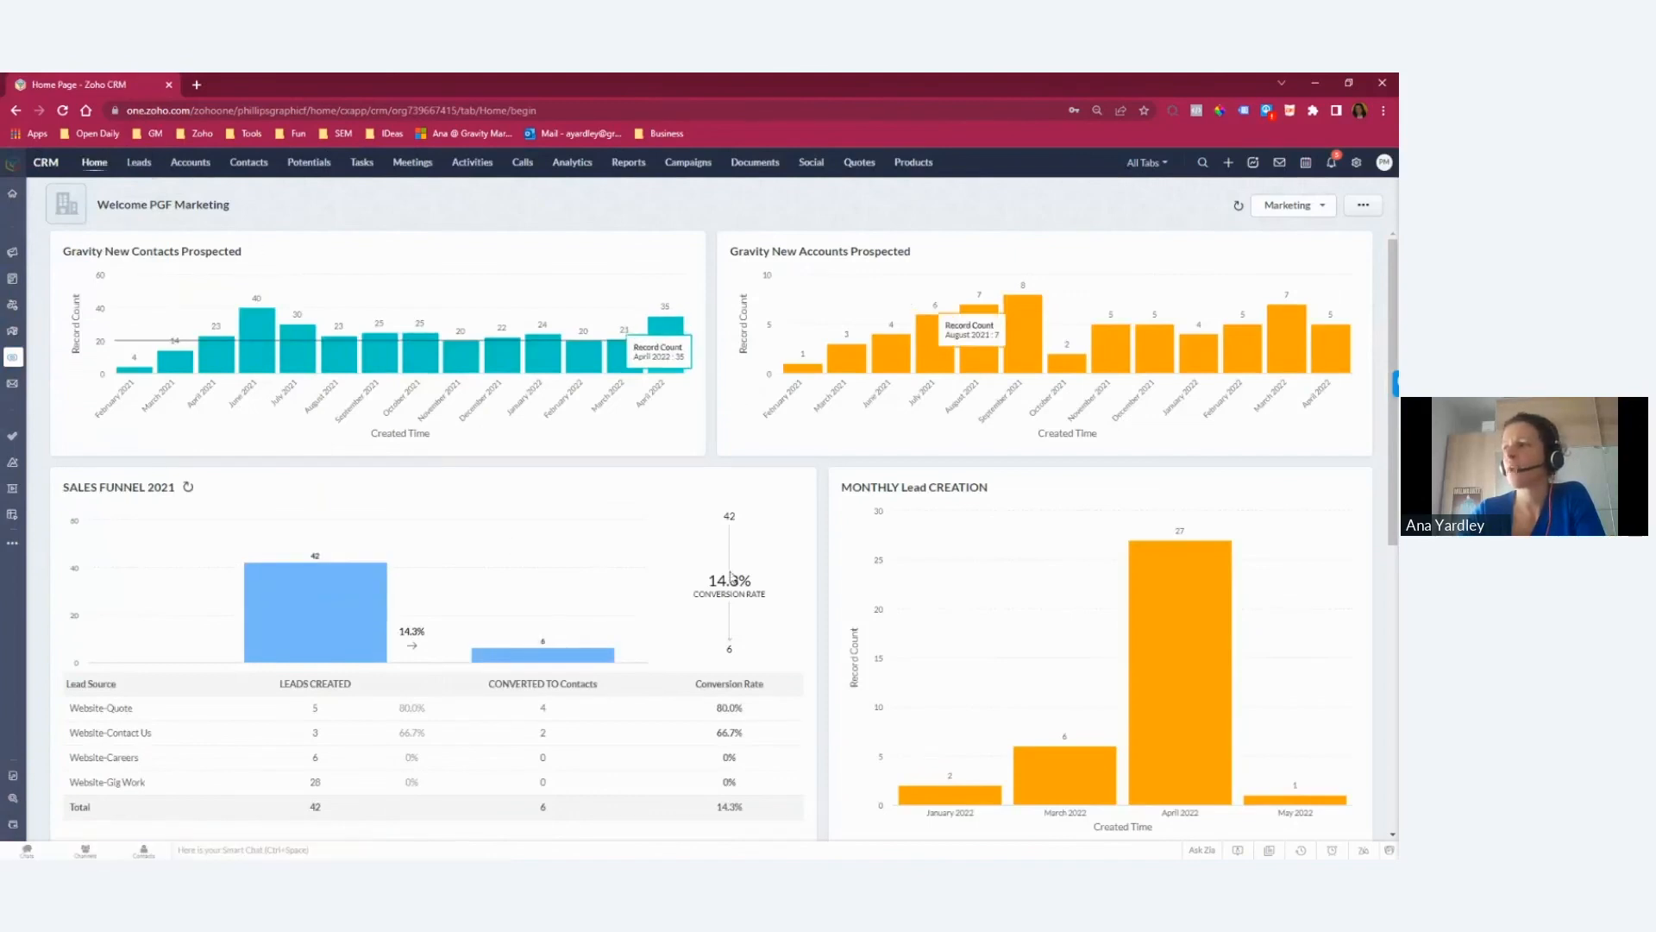
Step: Review the Marketing home page components, including the Accounts updated current month list, and switch to the Dashboards and Activity tracking presentation slide
scroll(142, 257, down, 4)
scroll(407, 543, down, 3)
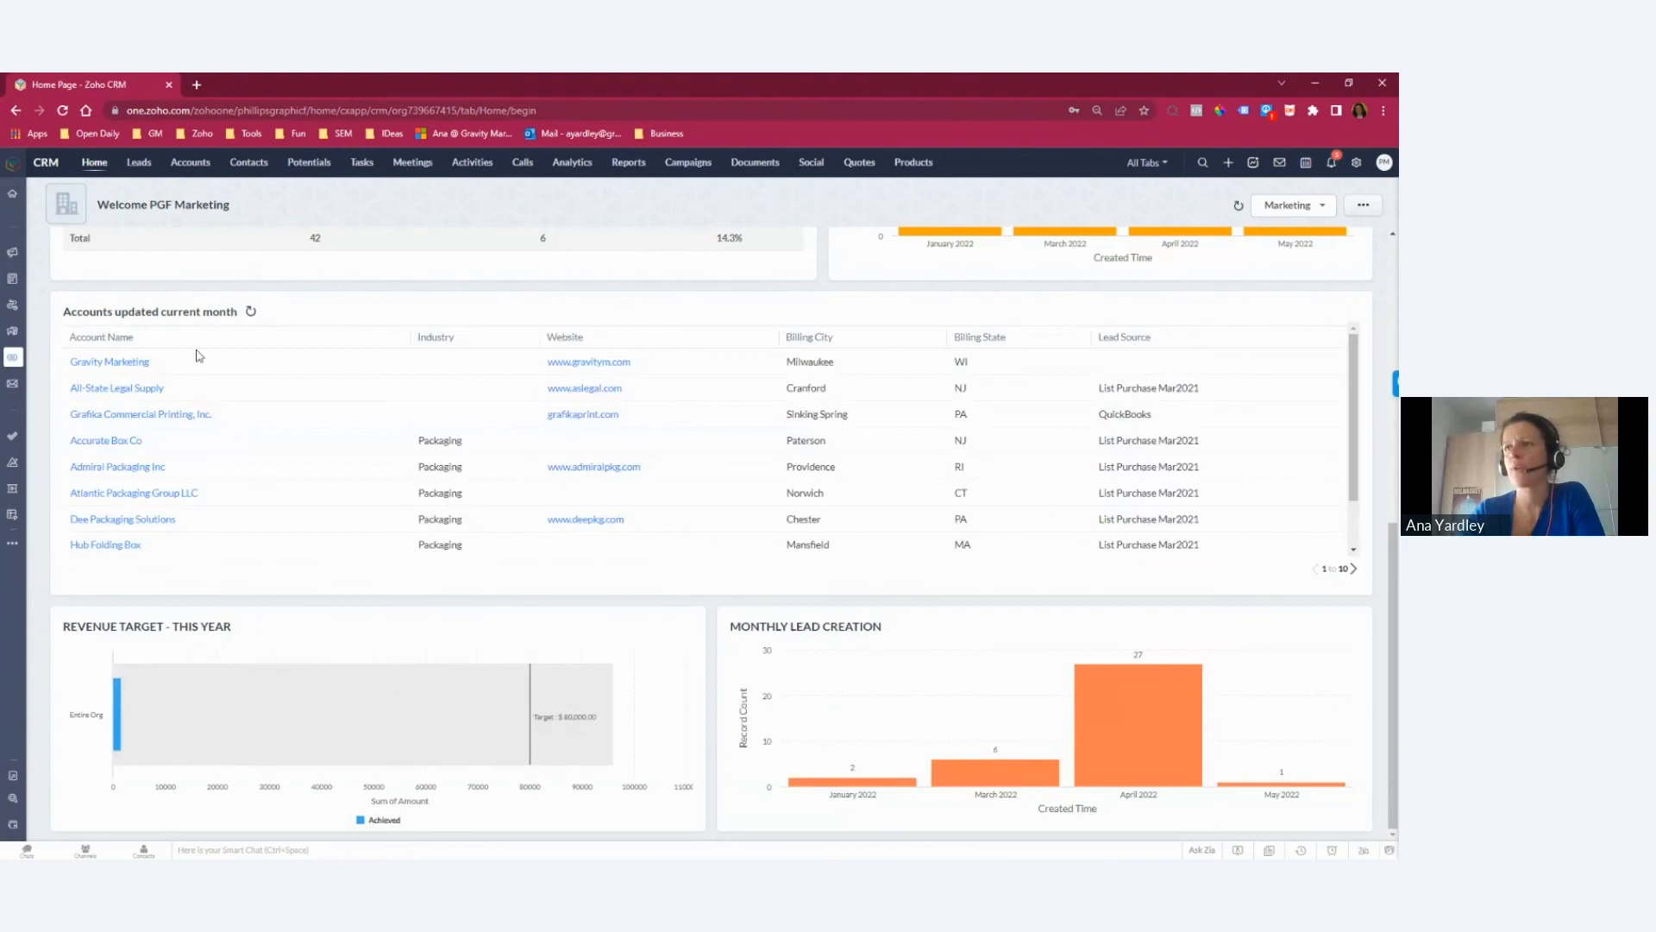
scroll(549, 551, down, 1)
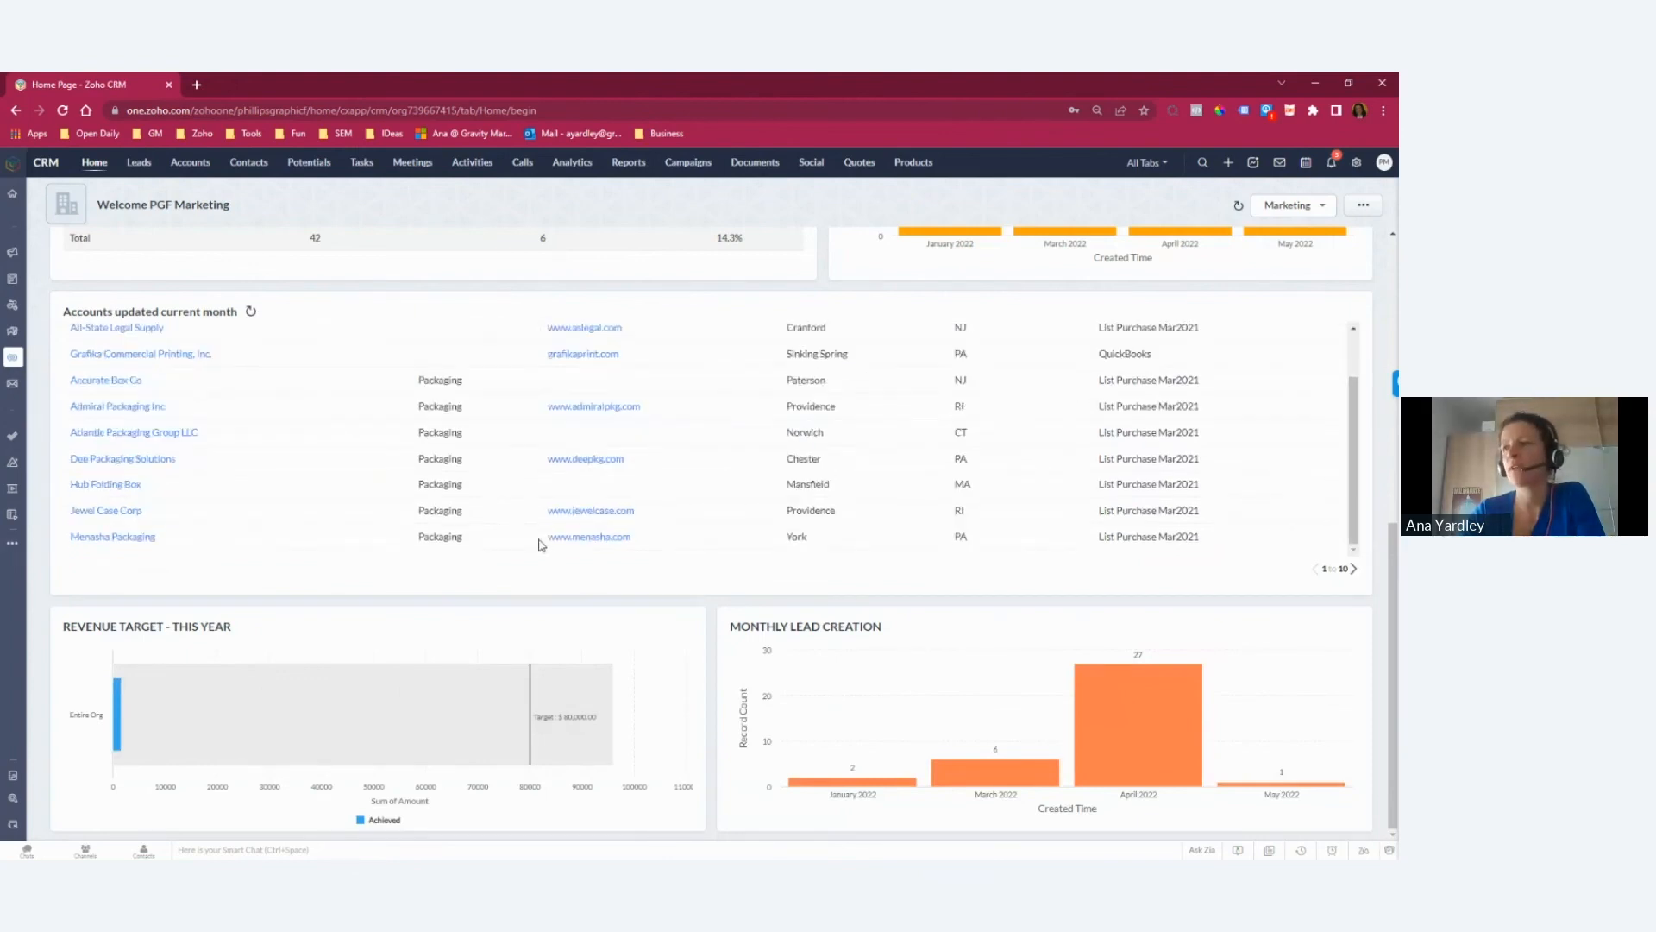
scroll(229, 648, up, 5)
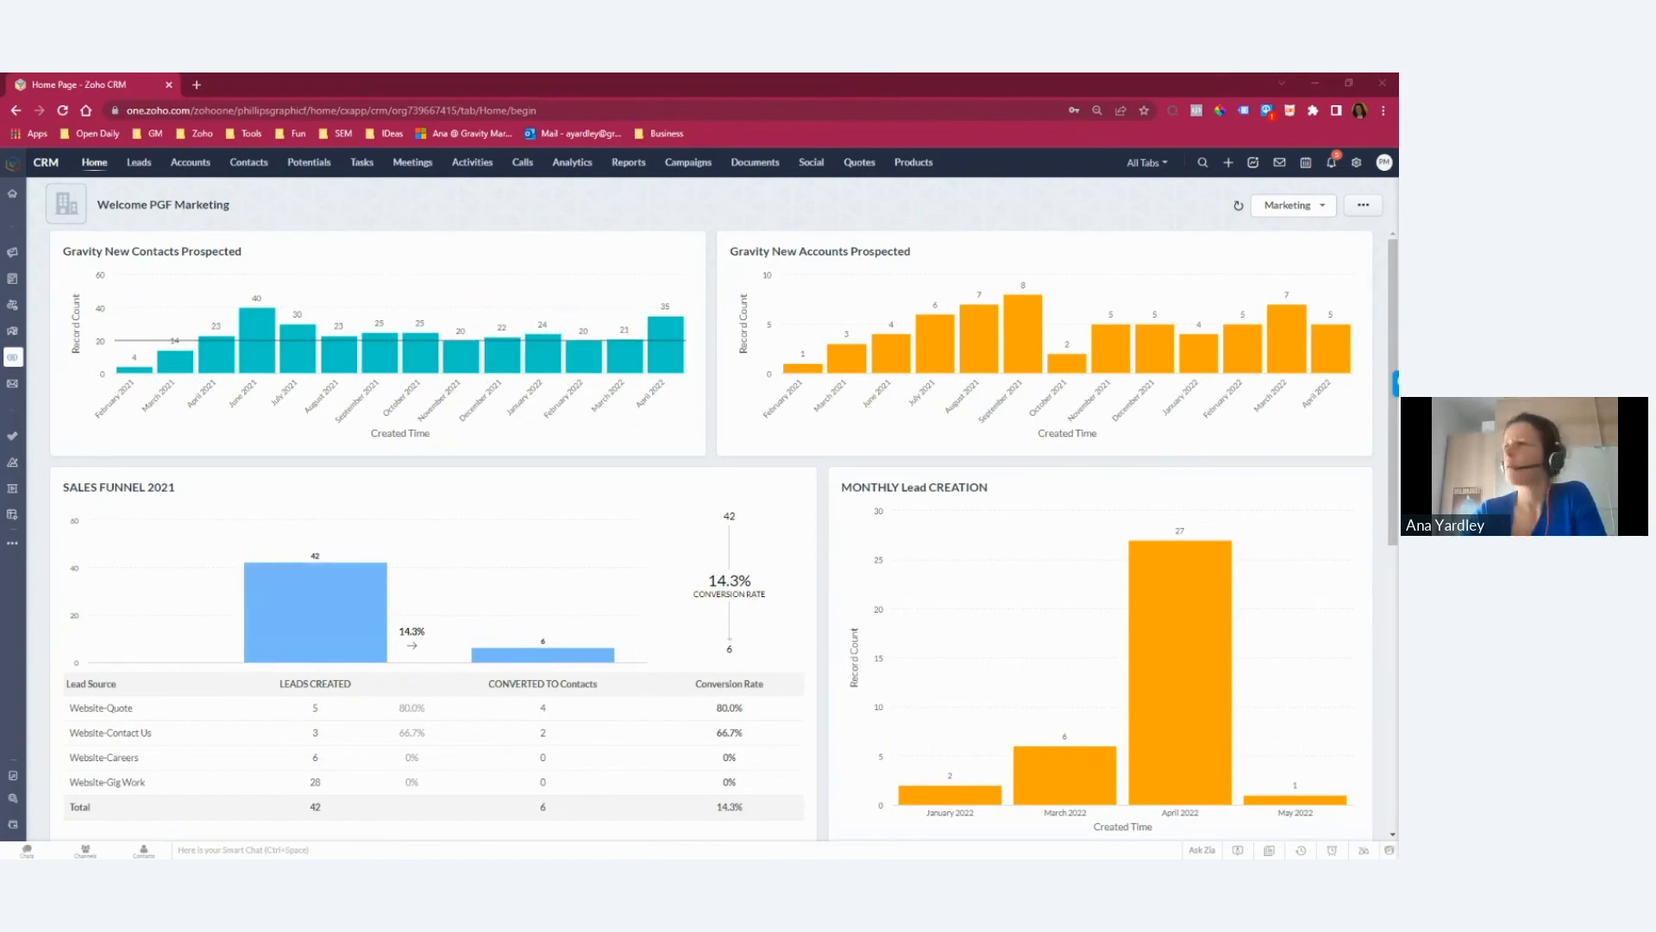
key(alt+Tab)
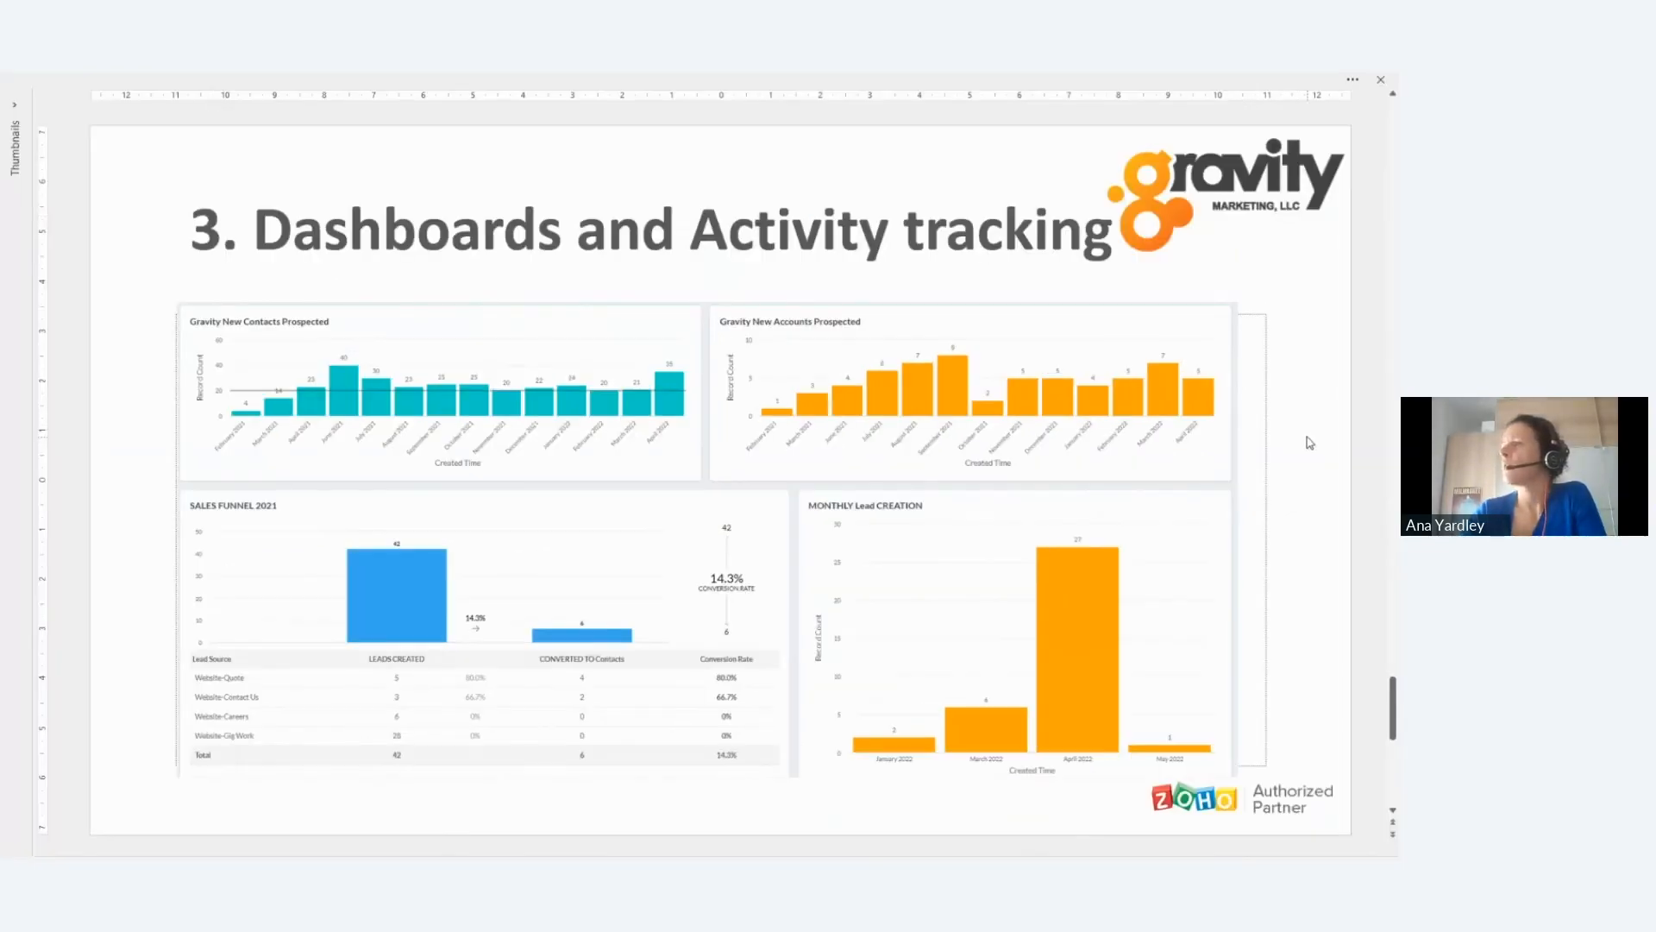